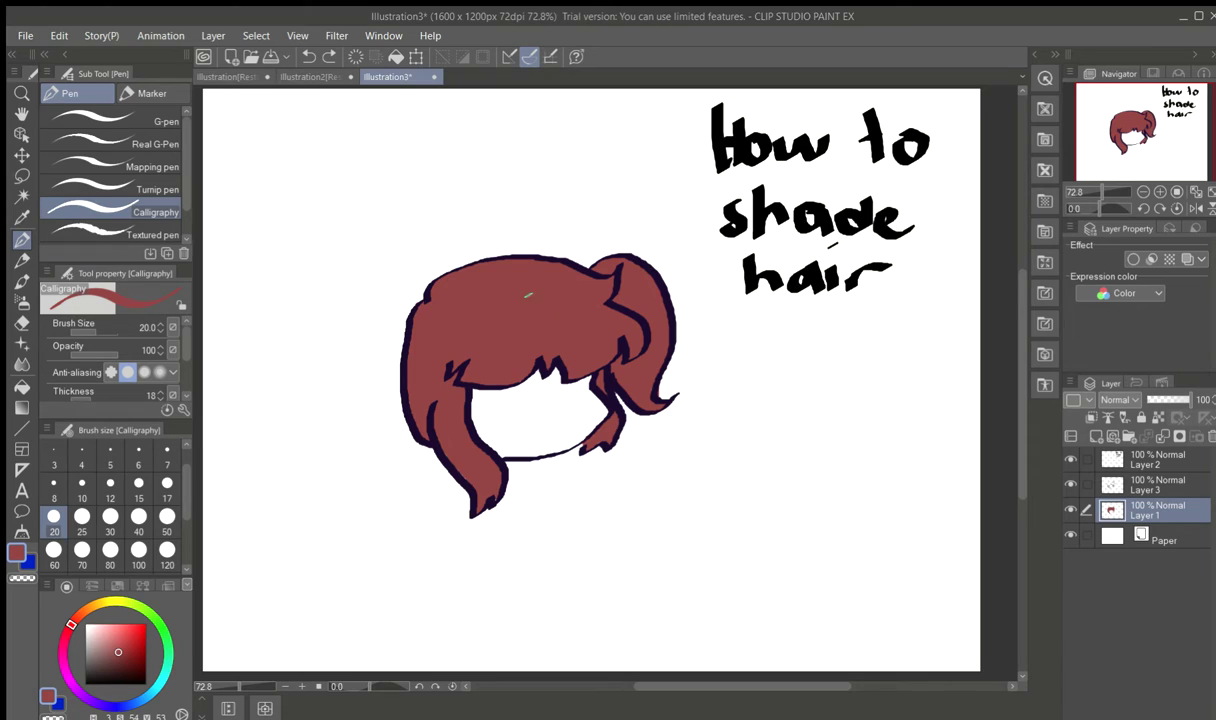
- Paint a test swatch of the base hair colour beside the drawing and undo it
mouse_move(775, 337)
mouse_down()
mouse_move(787, 392)
mouse_move(766, 342)
mouse_move(777, 367)
mouse_move(766, 372)
mouse_move(756, 350)
mouse_move(762, 400)
mouse_move(743, 351)
mouse_move(758, 411)
mouse_move(754, 347)
mouse_up()
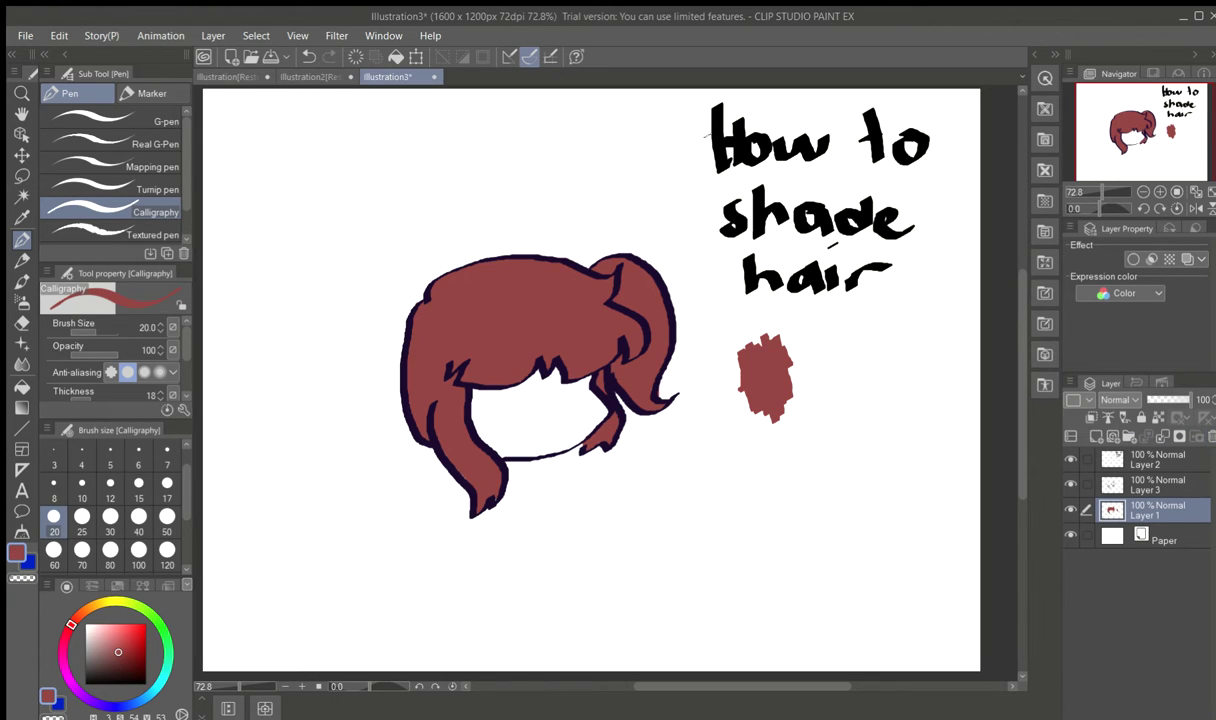
click(308, 55)
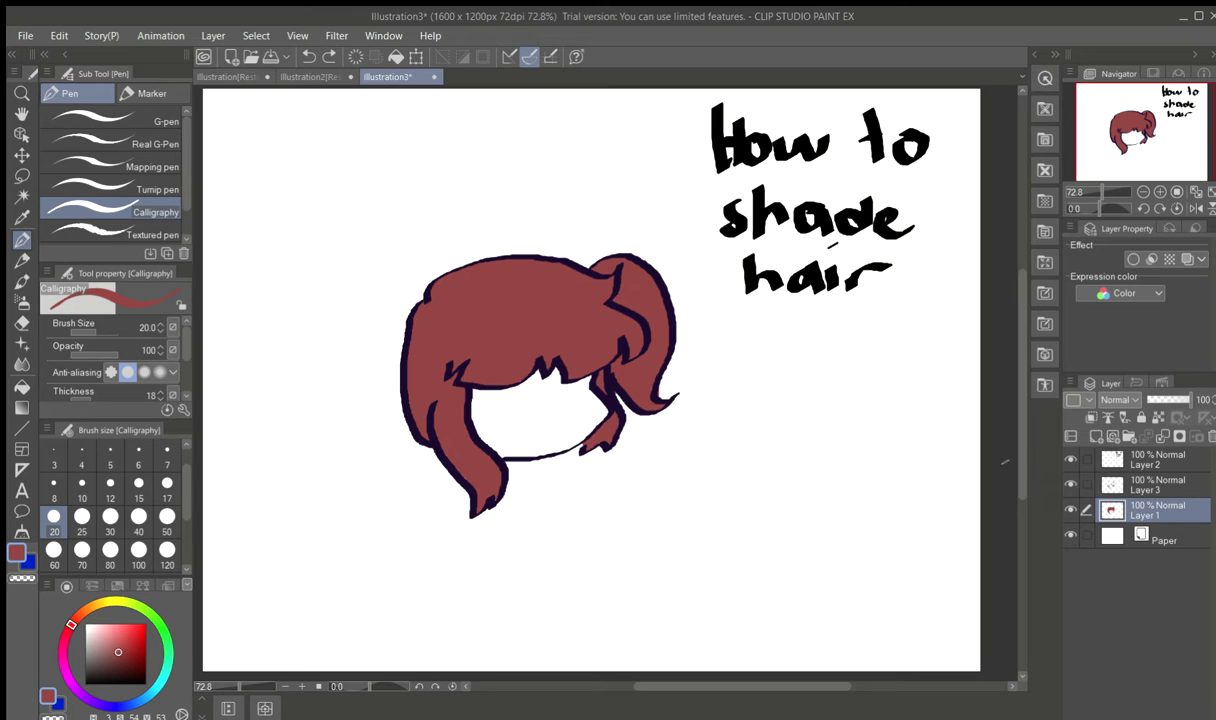
- Add a new layer above the hair base colour and fill dark red shading along the lower part of the bangs with the Calligraphy pen
click(1095, 434)
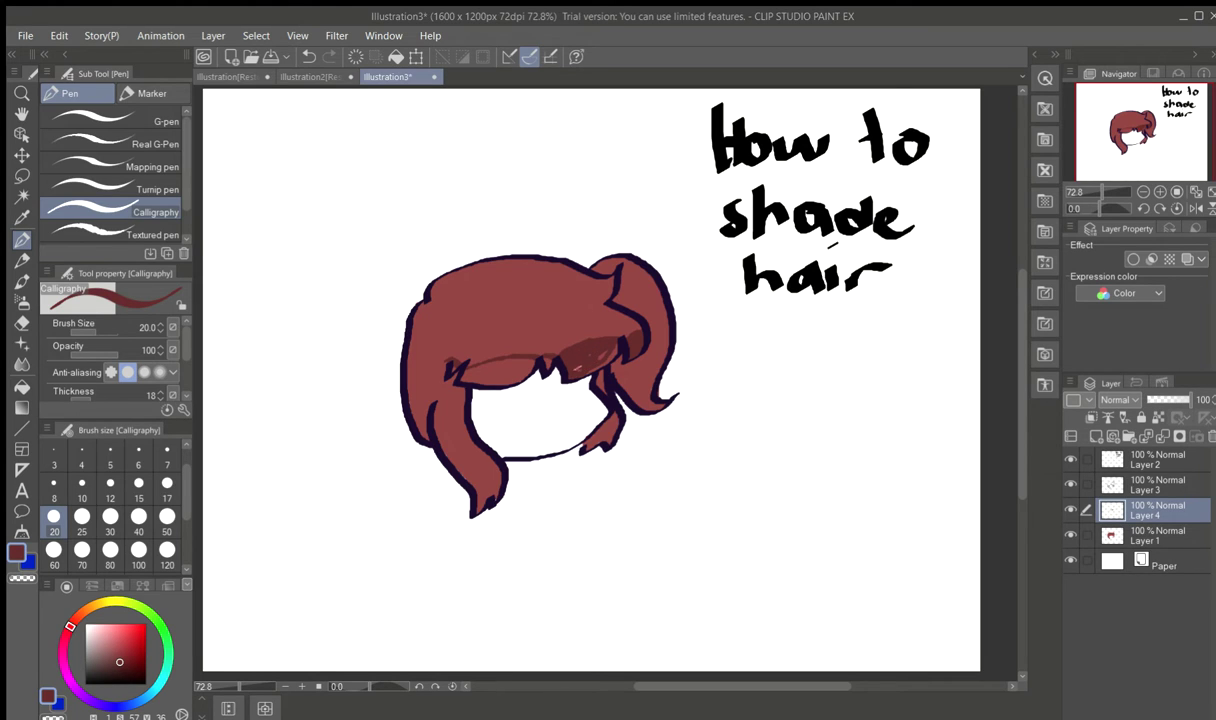
scroll(552, 349, up, 3)
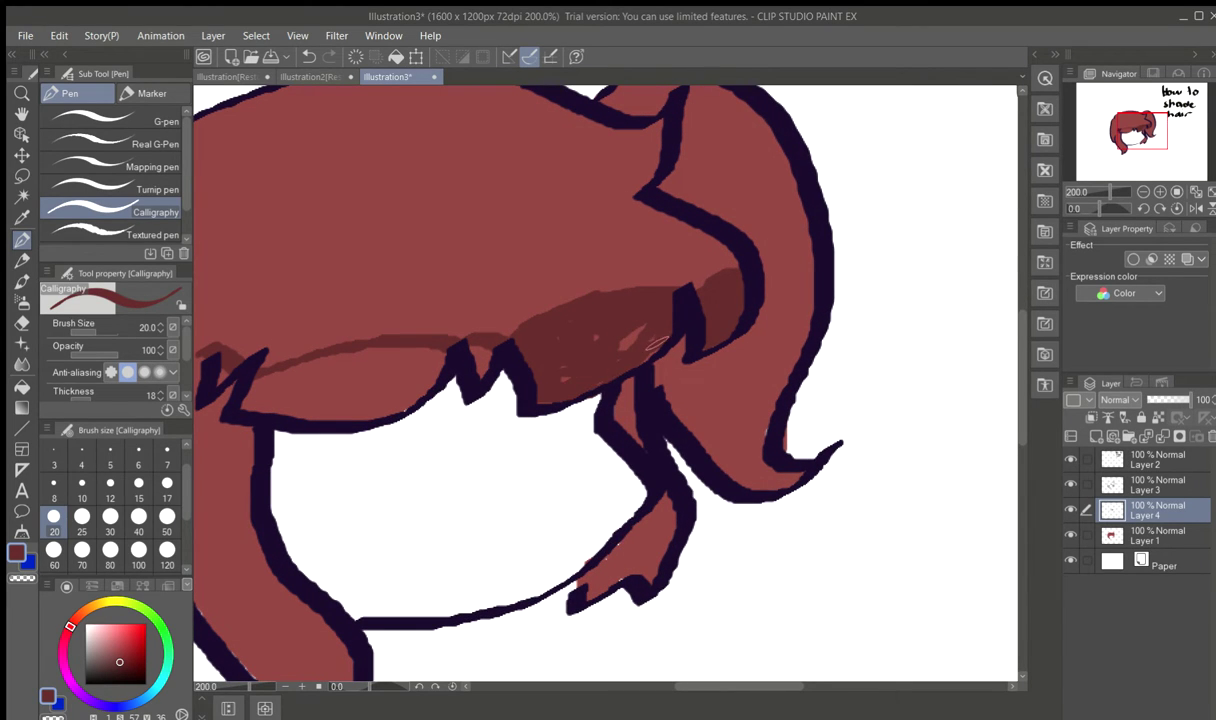
mouse_move(650, 360)
mouse_down()
mouse_move(637, 328)
mouse_move(638, 368)
mouse_move(618, 323)
mouse_move(613, 364)
mouse_move(586, 328)
mouse_move(581, 355)
mouse_move(559, 330)
mouse_move(564, 377)
mouse_move(607, 379)
mouse_move(555, 397)
mouse_up()
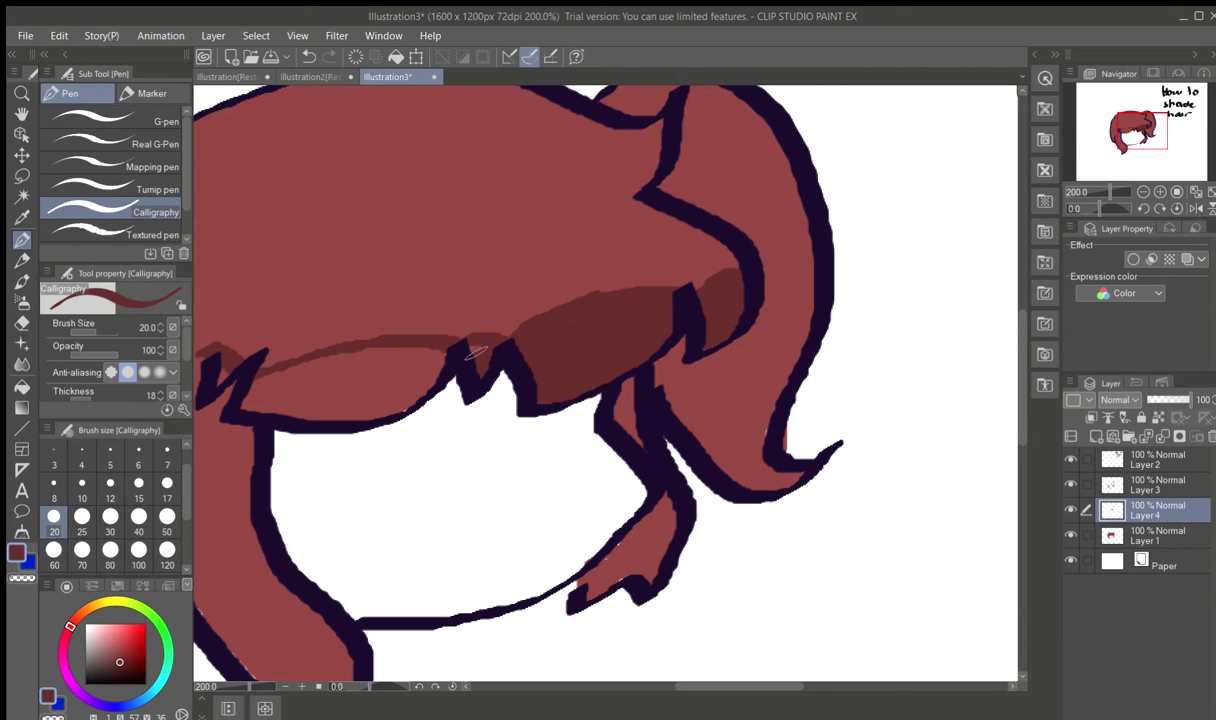
mouse_move(422, 358)
mouse_down()
mouse_move(412, 348)
mouse_move(362, 391)
mouse_move(275, 400)
mouse_move(245, 360)
mouse_move(340, 340)
mouse_move(302, 364)
mouse_move(428, 353)
mouse_up()
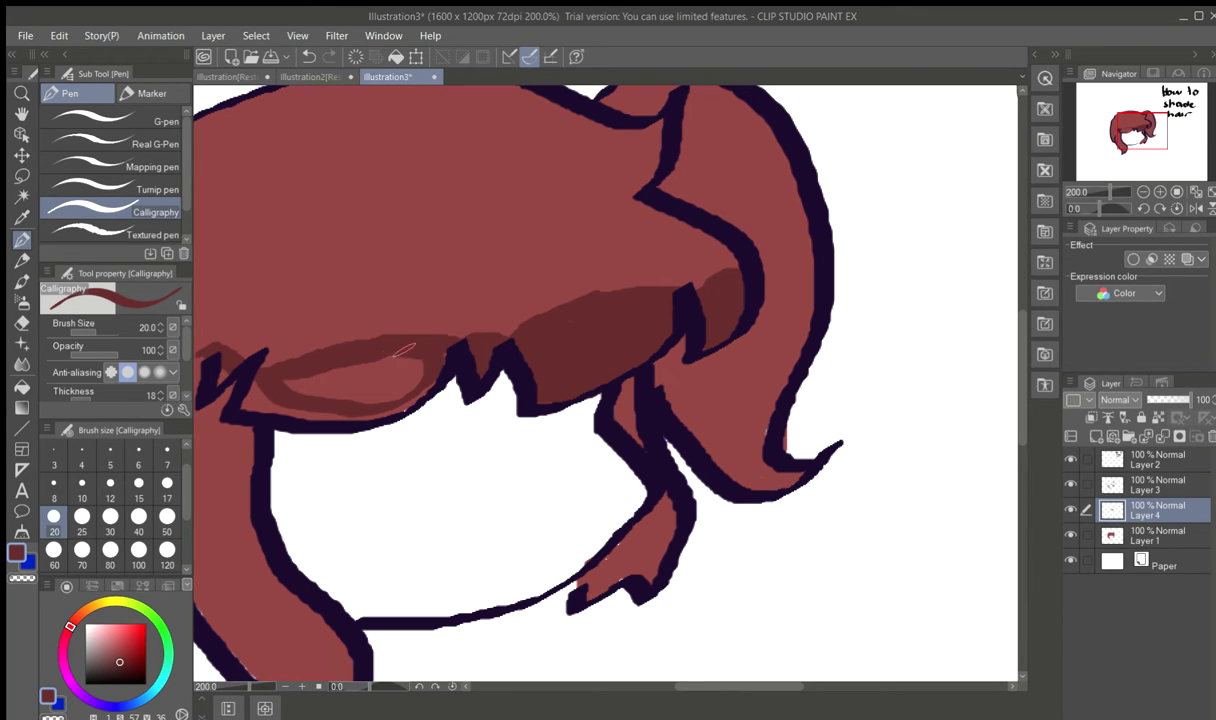
mouse_move(403, 402)
mouse_down()
mouse_move(274, 413)
mouse_move(247, 401)
mouse_move(247, 384)
mouse_move(258, 399)
mouse_move(335, 410)
mouse_up()
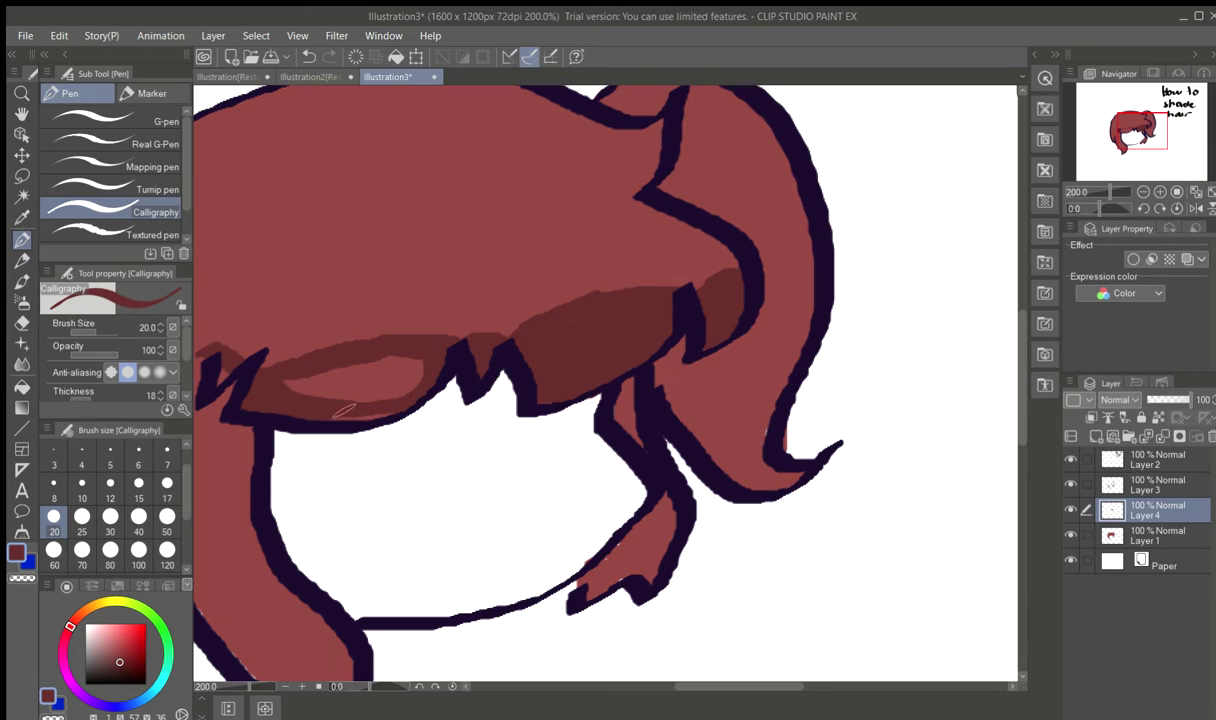
mouse_move(416, 350)
mouse_down()
mouse_move(424, 398)
mouse_move(405, 356)
mouse_move(400, 379)
mouse_move(389, 354)
mouse_move(387, 387)
mouse_move(373, 362)
mouse_move(363, 393)
mouse_move(348, 371)
mouse_move(282, 381)
mouse_move(334, 391)
mouse_up()
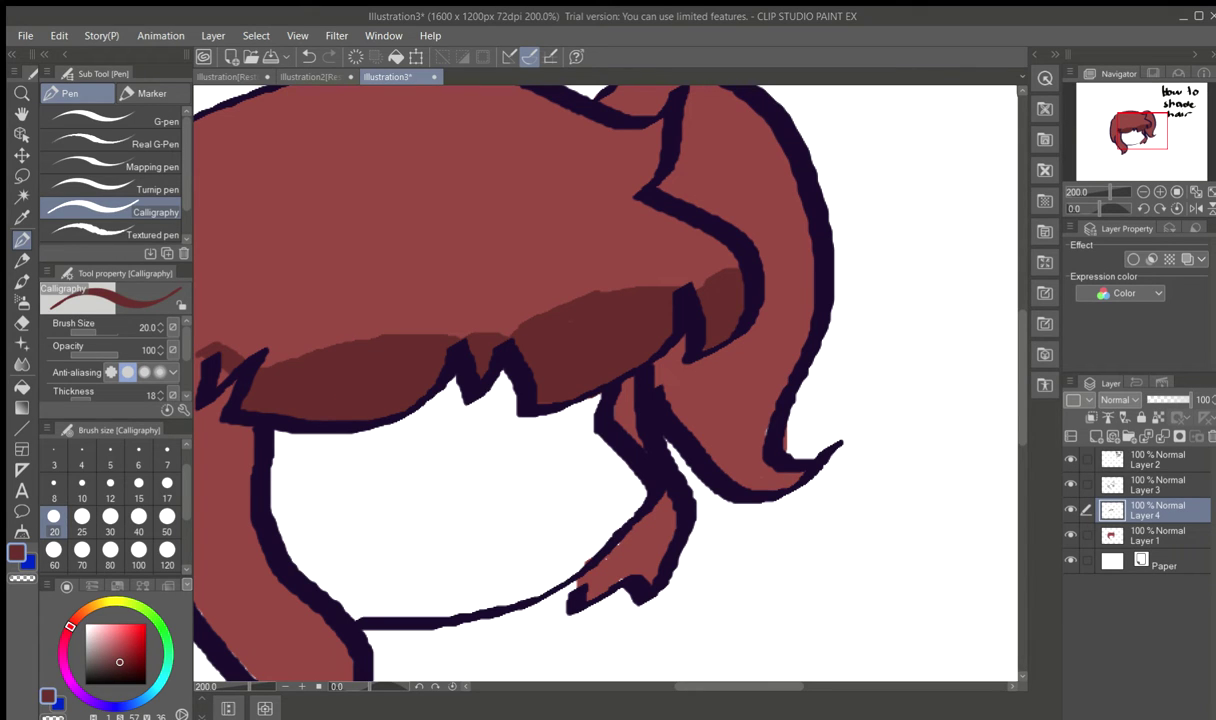
click(21, 155)
mouse_move(727, 540)
mouse_down()
mouse_move(839, 529)
mouse_move(687, 508)
mouse_move(710, 530)
mouse_up()
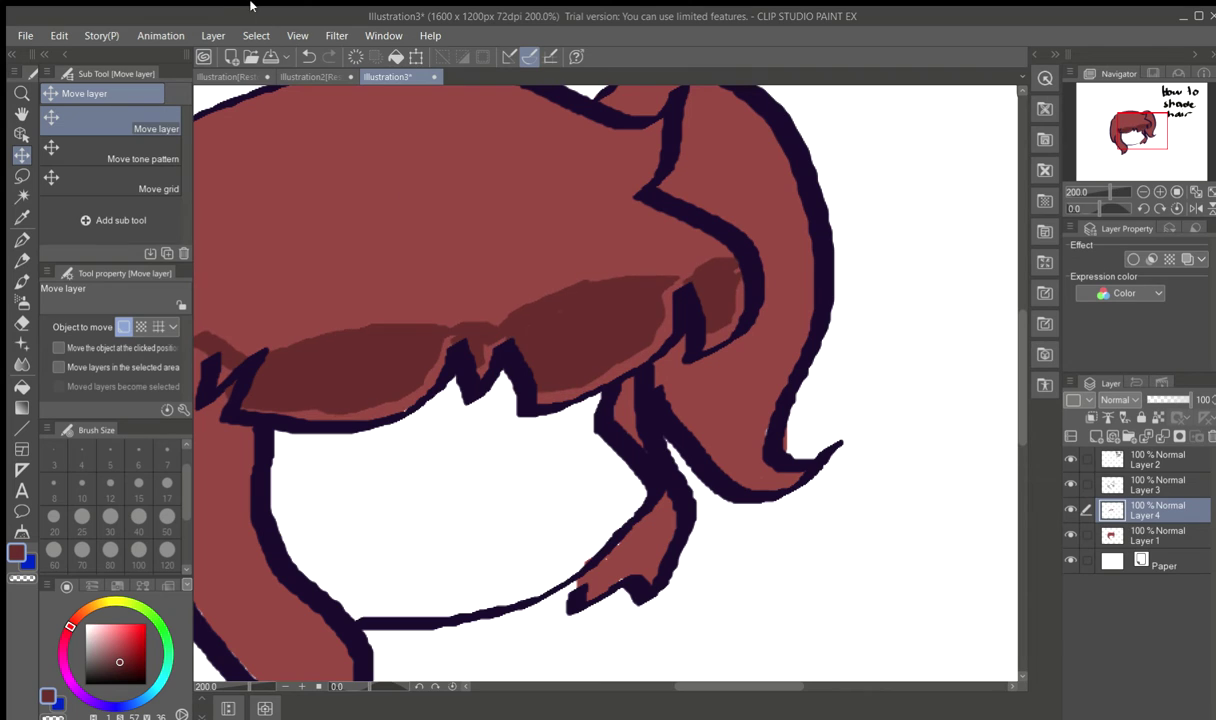
click(308, 56)
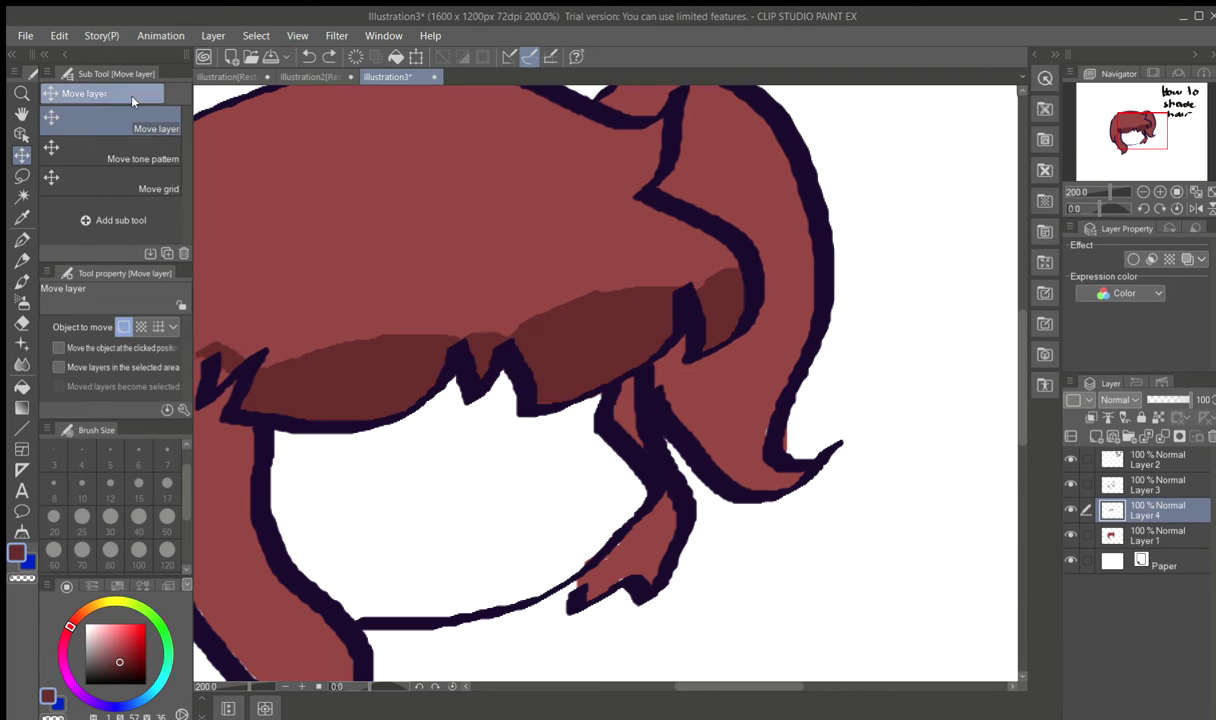
- Touch up the shading around the pointed left end of the bangs and erase the part spilling past the outline
click(21, 113)
scroll(573, 440, down, 2)
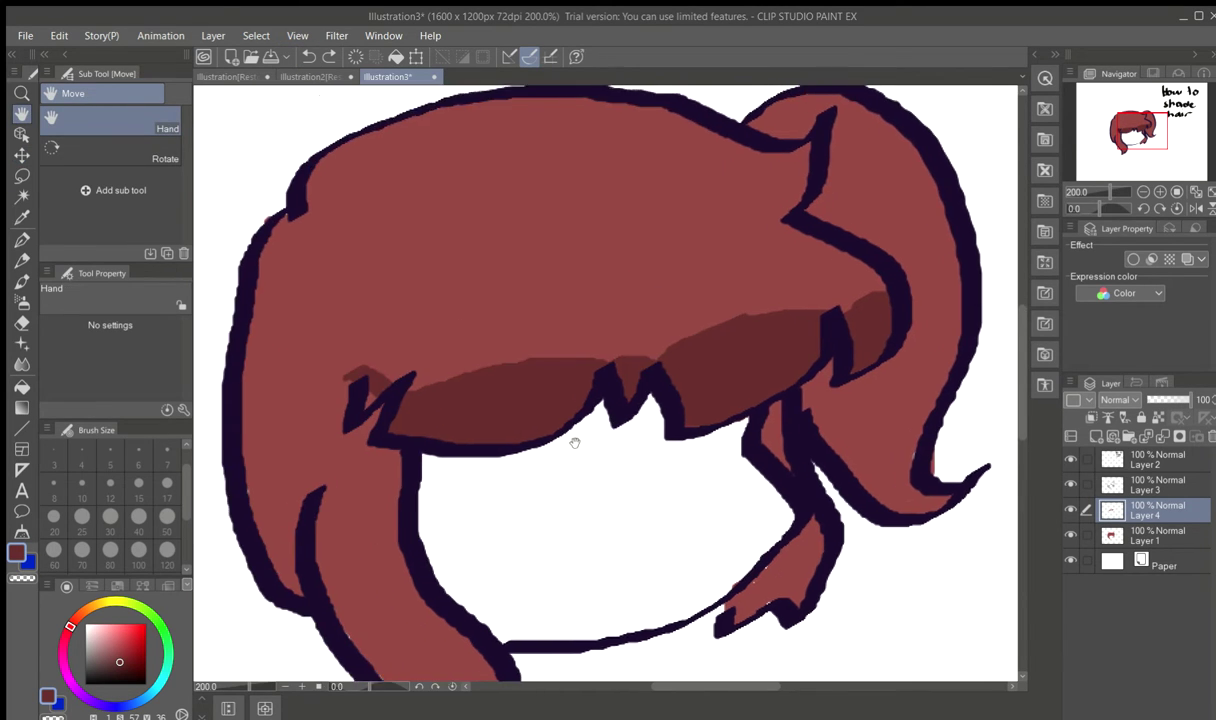
scroll(613, 402, up, 2)
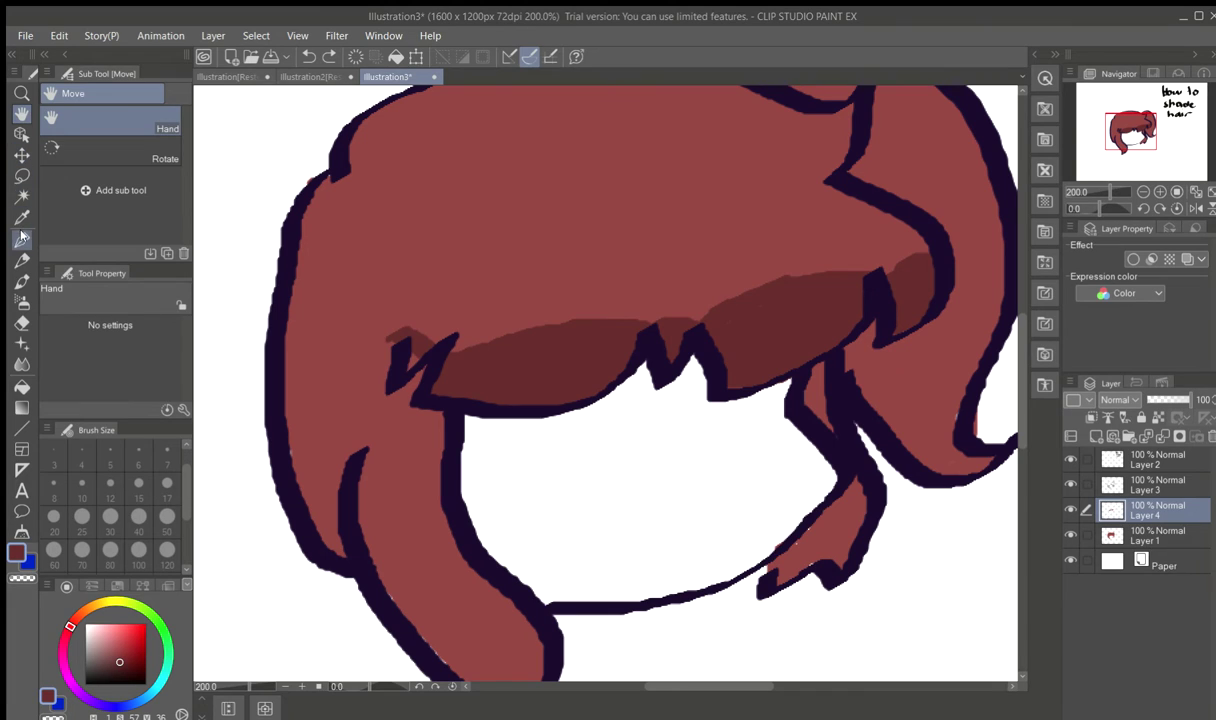
click(21, 239)
drag(415, 347, 390, 342)
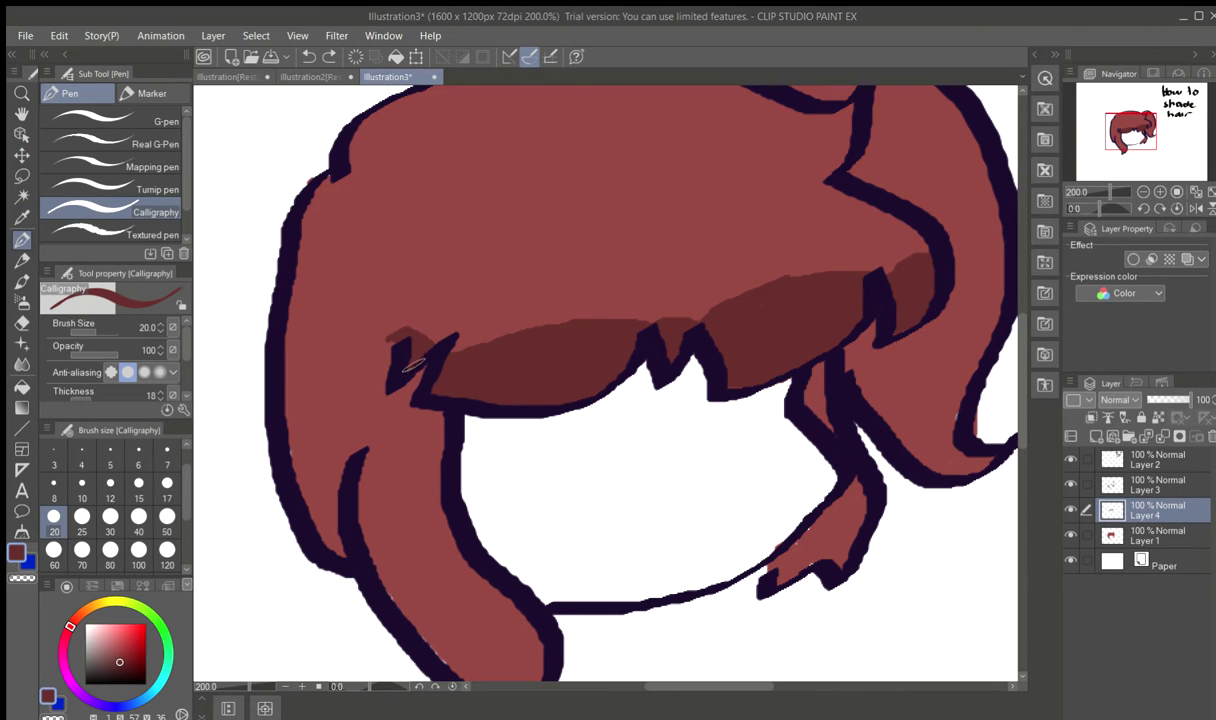
click(21, 322)
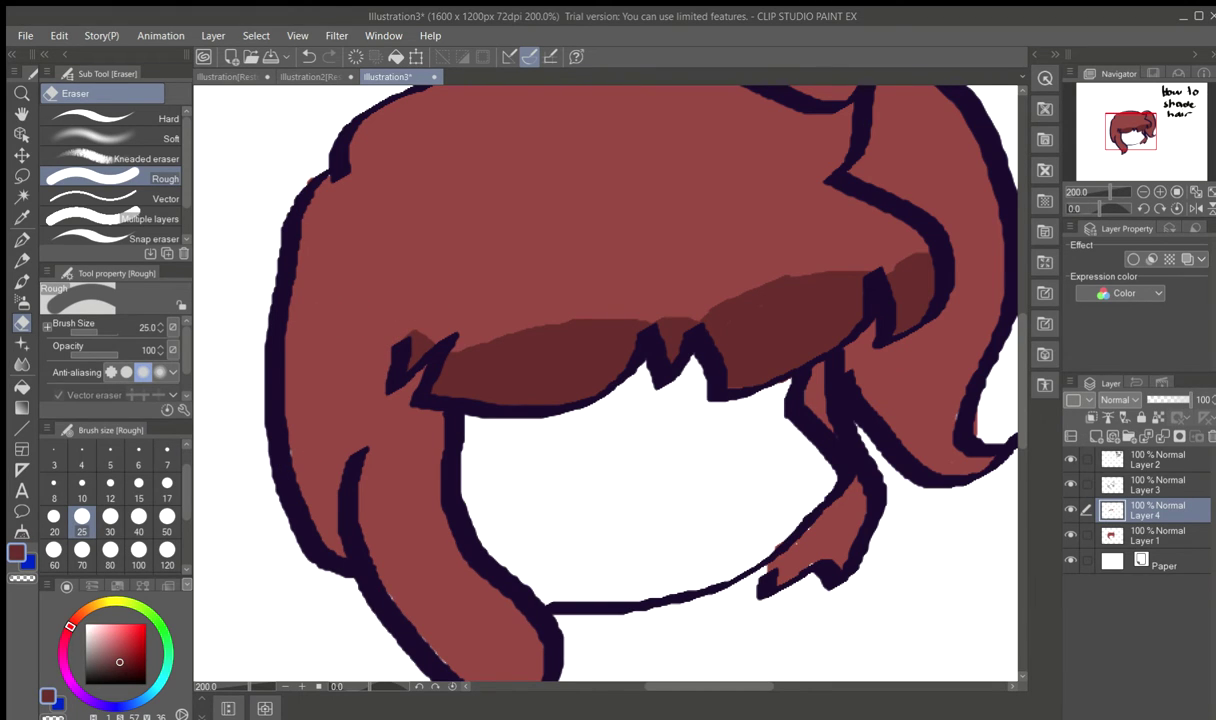
click(21, 240)
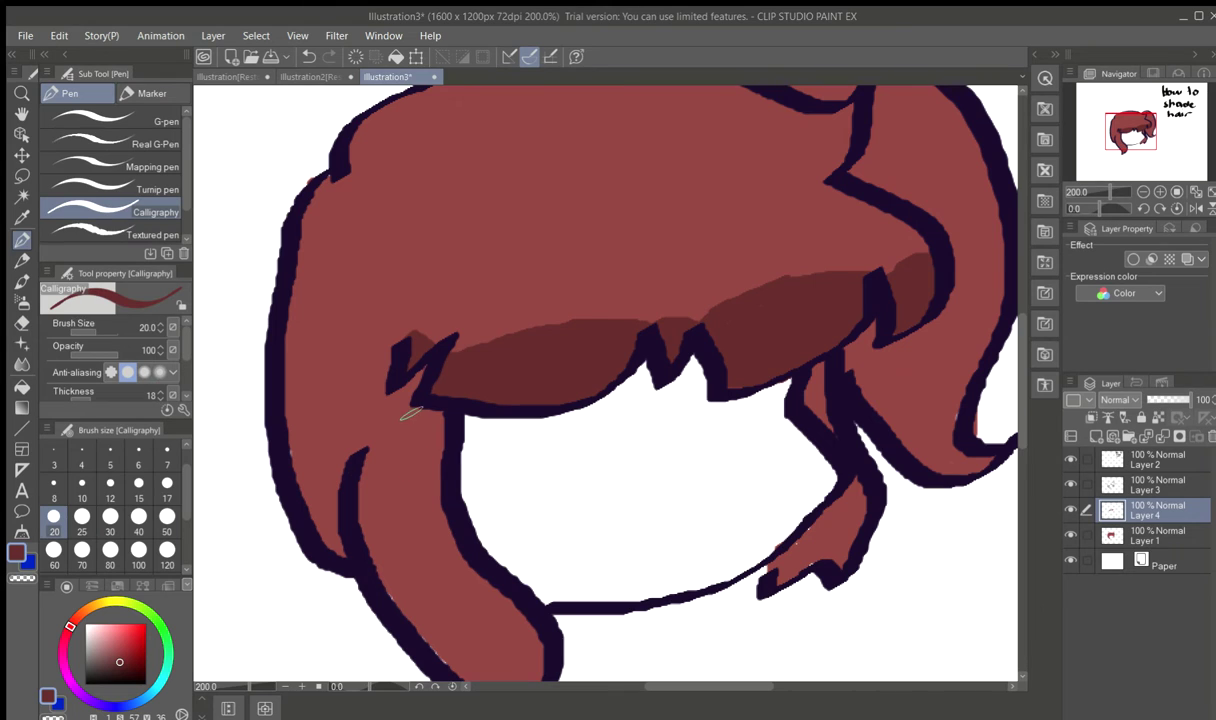
- Paint dark red shading along the face side of the long left lock and on the small strand right of the face
click(21, 114)
drag(385, 441, 335, 298)
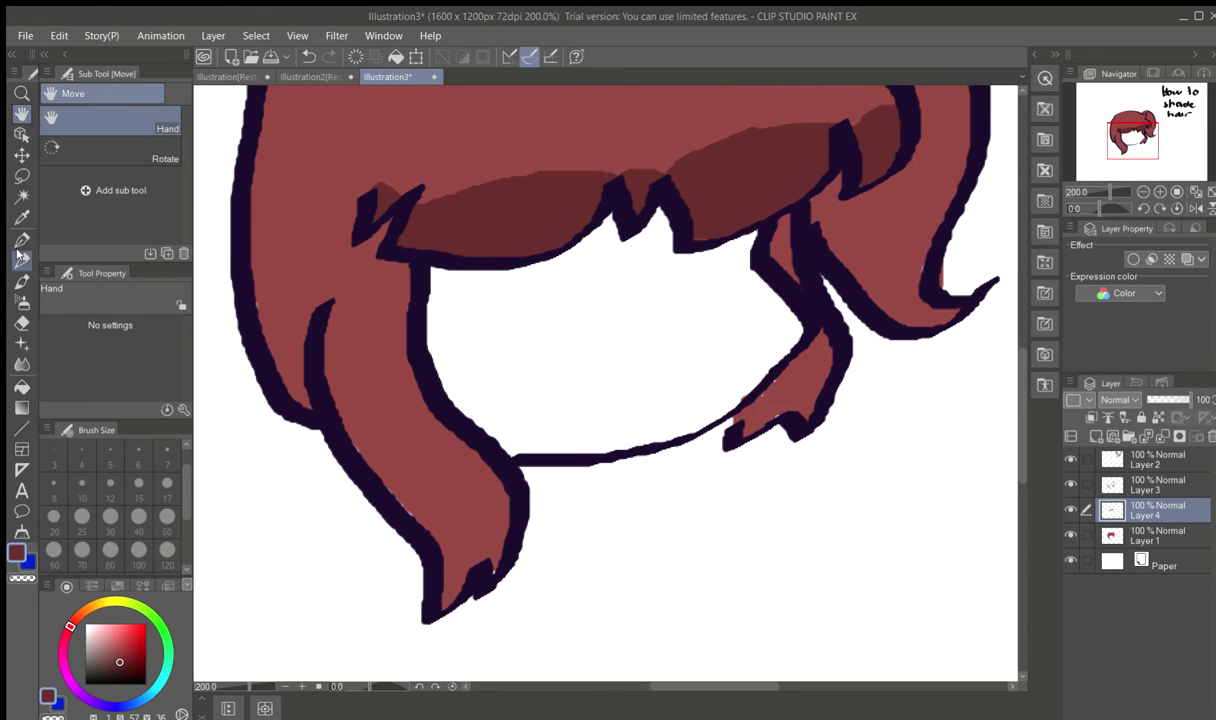
click(14, 240)
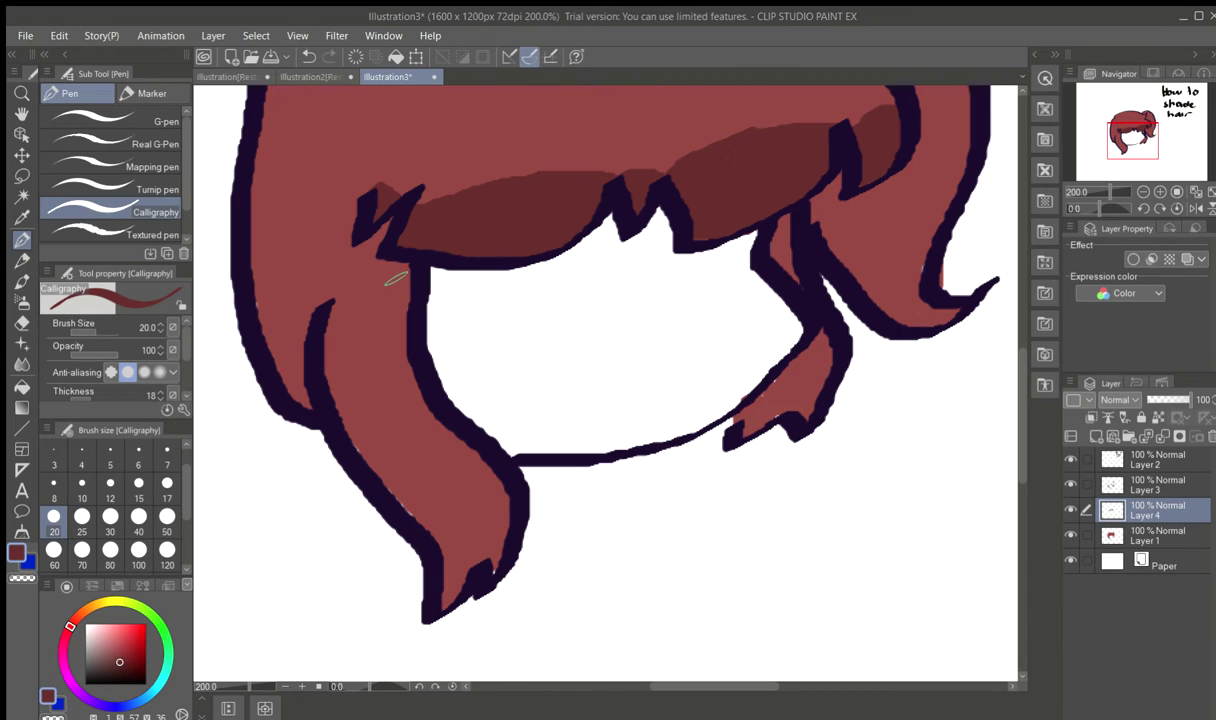
mouse_move(405, 255)
mouse_down()
mouse_move(399, 331)
mouse_move(424, 399)
mouse_move(503, 525)
mouse_move(499, 563)
mouse_move(486, 529)
mouse_move(447, 563)
mouse_move(462, 588)
mouse_move(479, 543)
mouse_move(450, 599)
mouse_move(466, 507)
mouse_move(476, 562)
mouse_move(452, 565)
mouse_move(463, 567)
mouse_move(487, 510)
mouse_up()
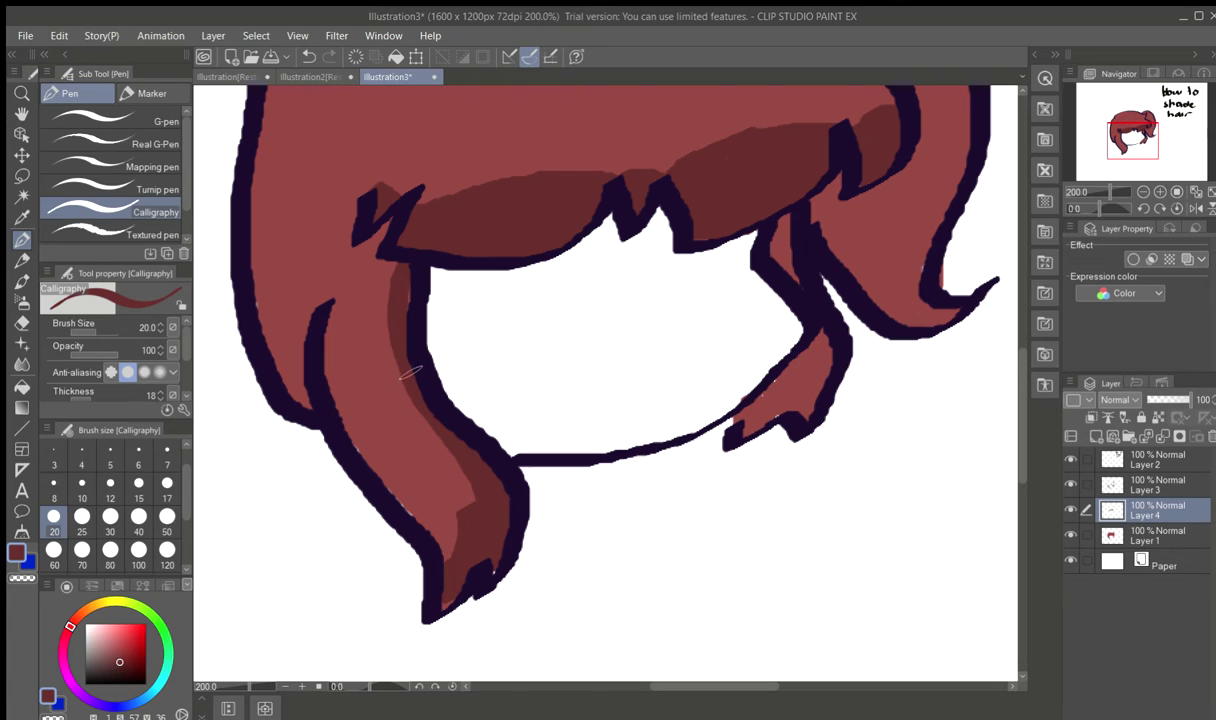
mouse_move(382, 245)
mouse_down()
mouse_move(405, 384)
mouse_move(459, 486)
mouse_up()
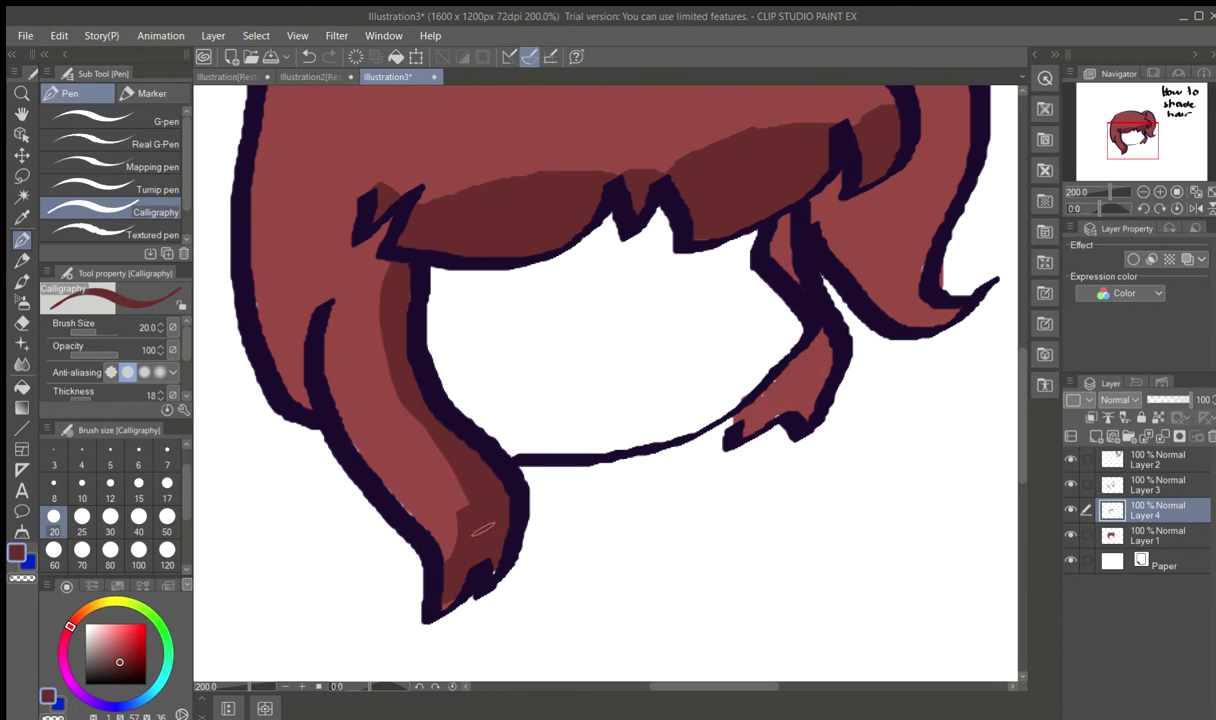
drag(783, 219, 790, 276)
mouse_move(801, 345)
mouse_down()
mouse_move(742, 400)
mouse_move(750, 380)
mouse_move(789, 362)
mouse_move(756, 402)
mouse_move(748, 430)
mouse_move(769, 408)
mouse_move(754, 427)
mouse_up()
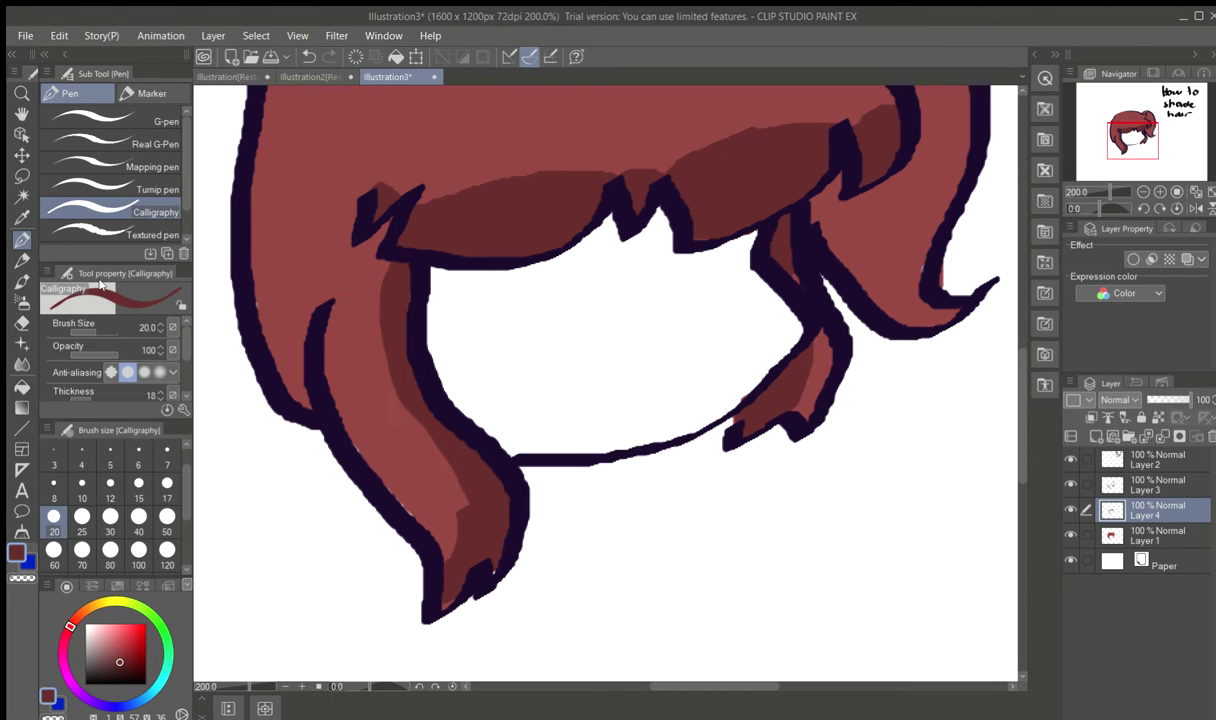
- Shade the lower hair section behind the long left lock in dark red and erase the spill outside the outline
click(21, 114)
drag(566, 262, 695, 486)
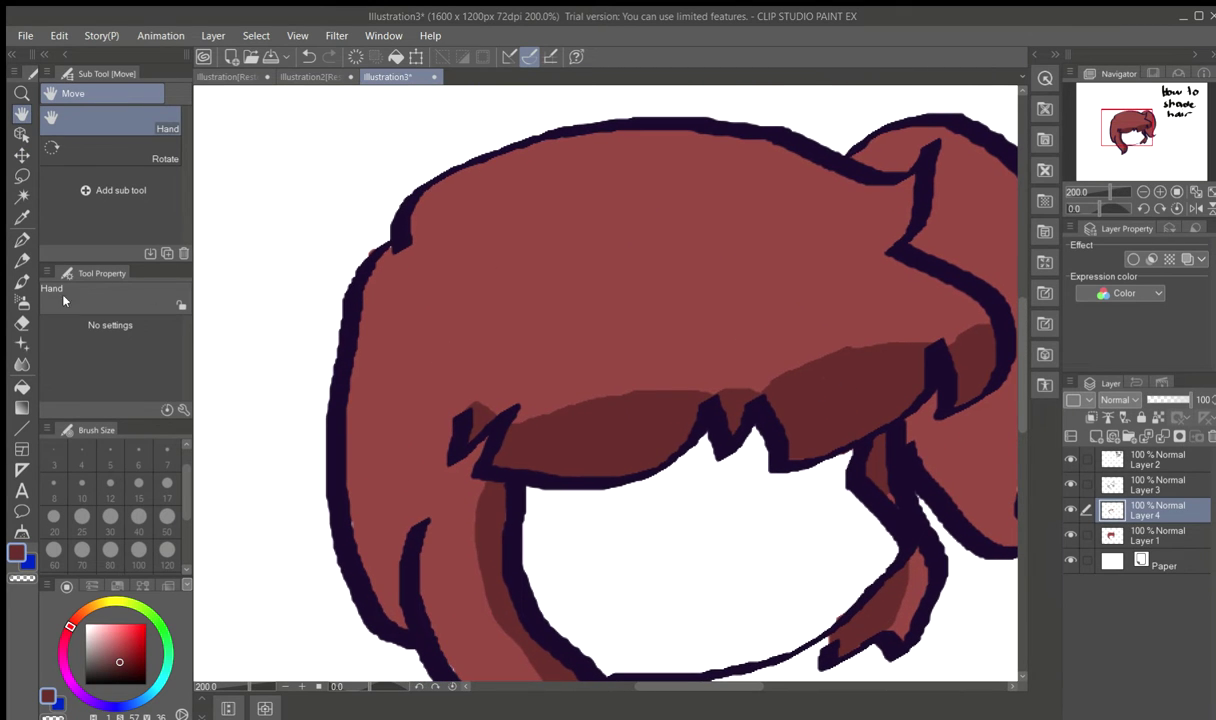
click(19, 241)
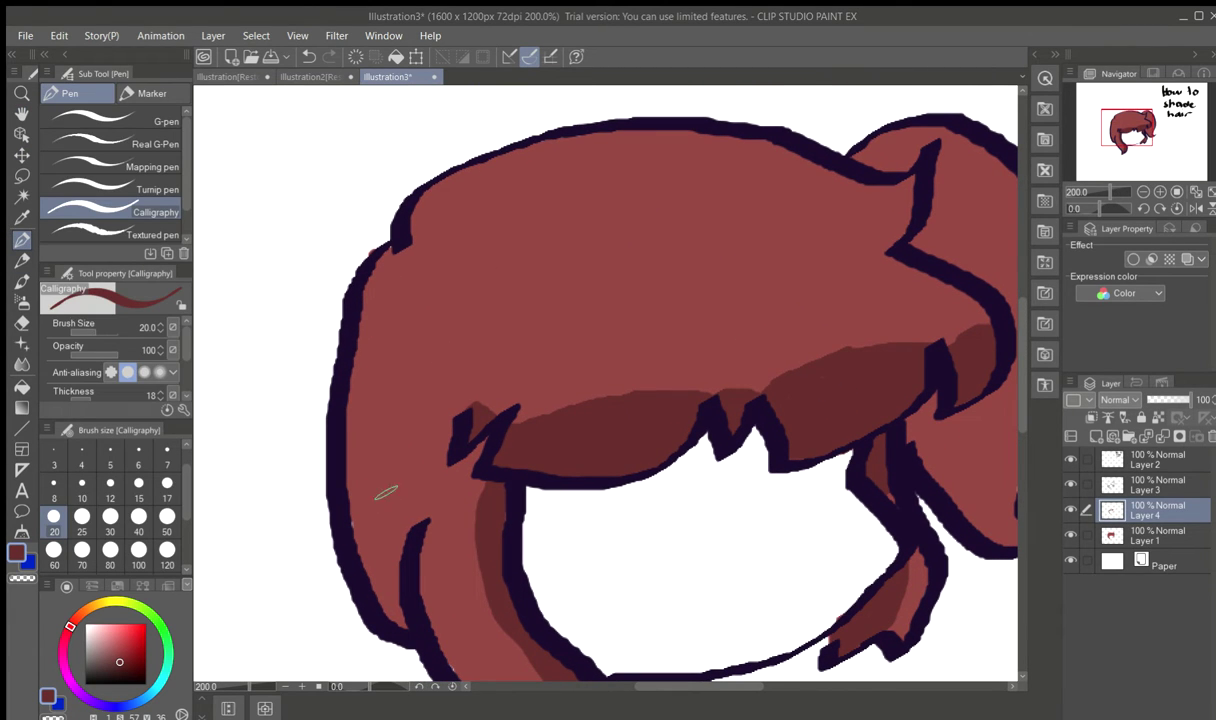
drag(408, 528, 347, 514)
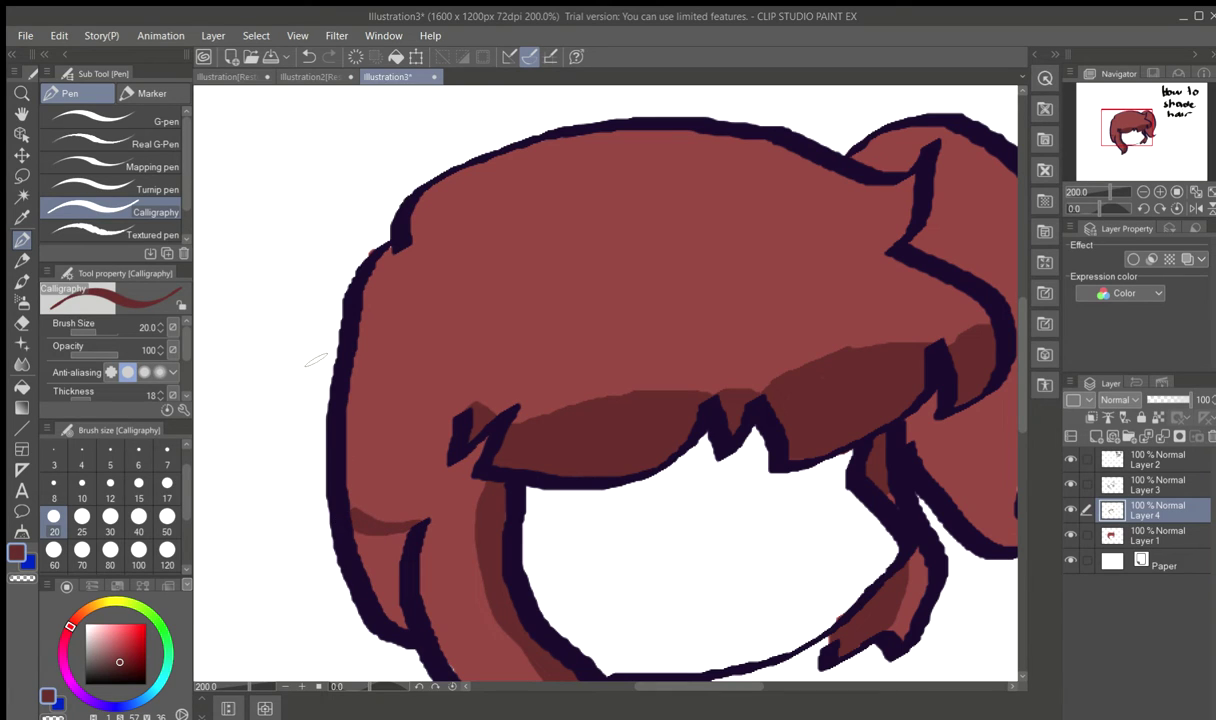
click(309, 56)
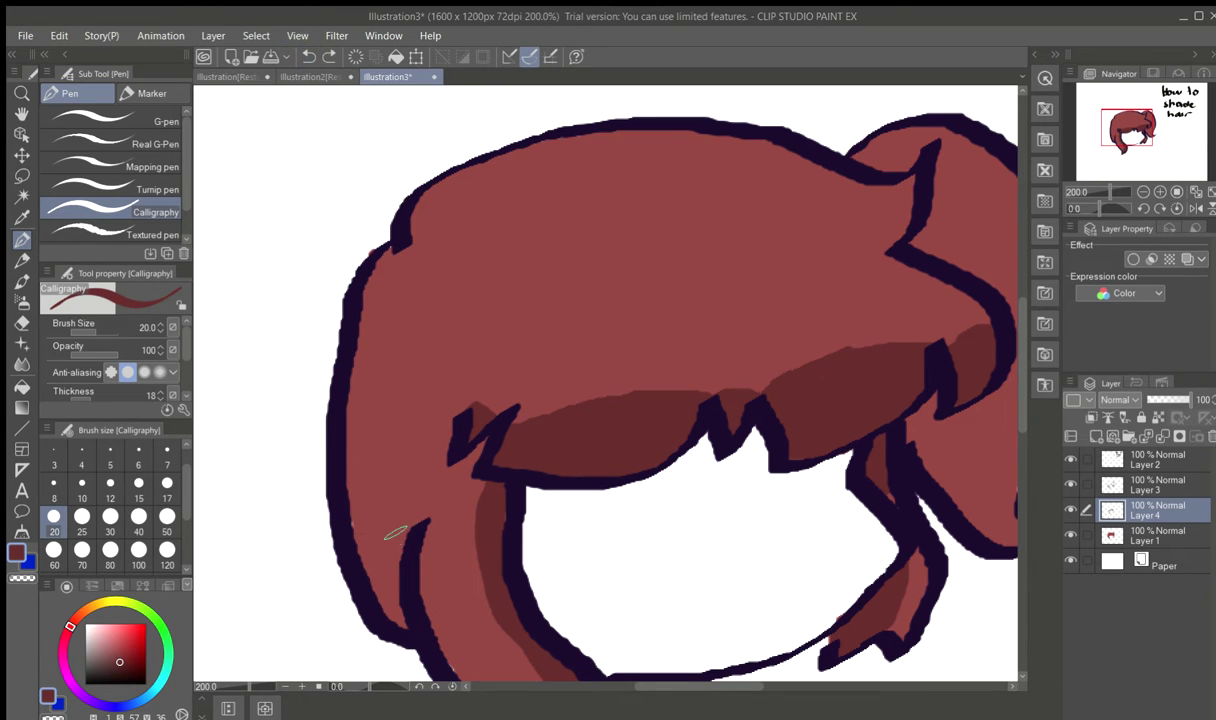
mouse_move(419, 524)
mouse_down()
mouse_move(343, 461)
mouse_move(368, 528)
mouse_move(373, 559)
mouse_move(350, 495)
mouse_move(363, 573)
mouse_move(373, 503)
mouse_move(392, 544)
mouse_move(401, 526)
mouse_move(382, 516)
mouse_move(409, 626)
mouse_move(372, 581)
mouse_move(369, 555)
mouse_move(379, 575)
mouse_move(398, 516)
mouse_up()
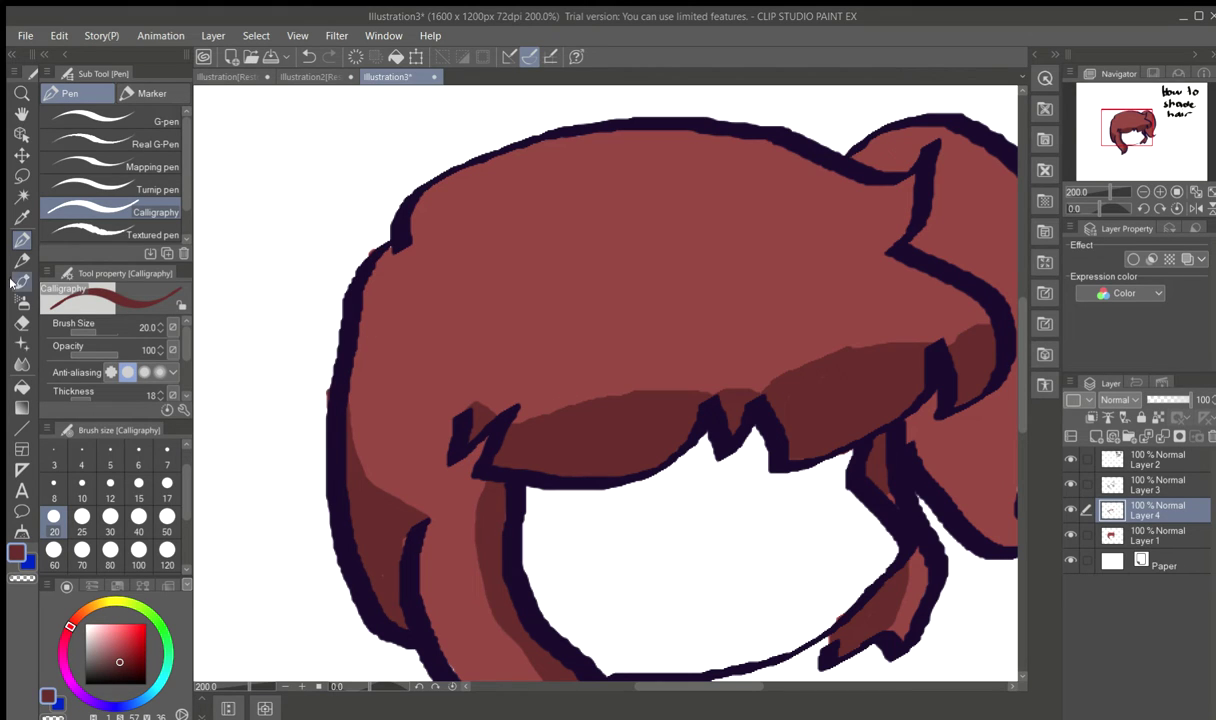
click(19, 321)
- Shade the ponytail in dark red at its base, along its inner edge beside the bangs, and down its lower underside
click(20, 114)
mouse_move(233, 324)
mouse_down()
mouse_move(252, 348)
mouse_move(212, 323)
mouse_move(232, 306)
mouse_up()
scroll(233, 306, down, 2)
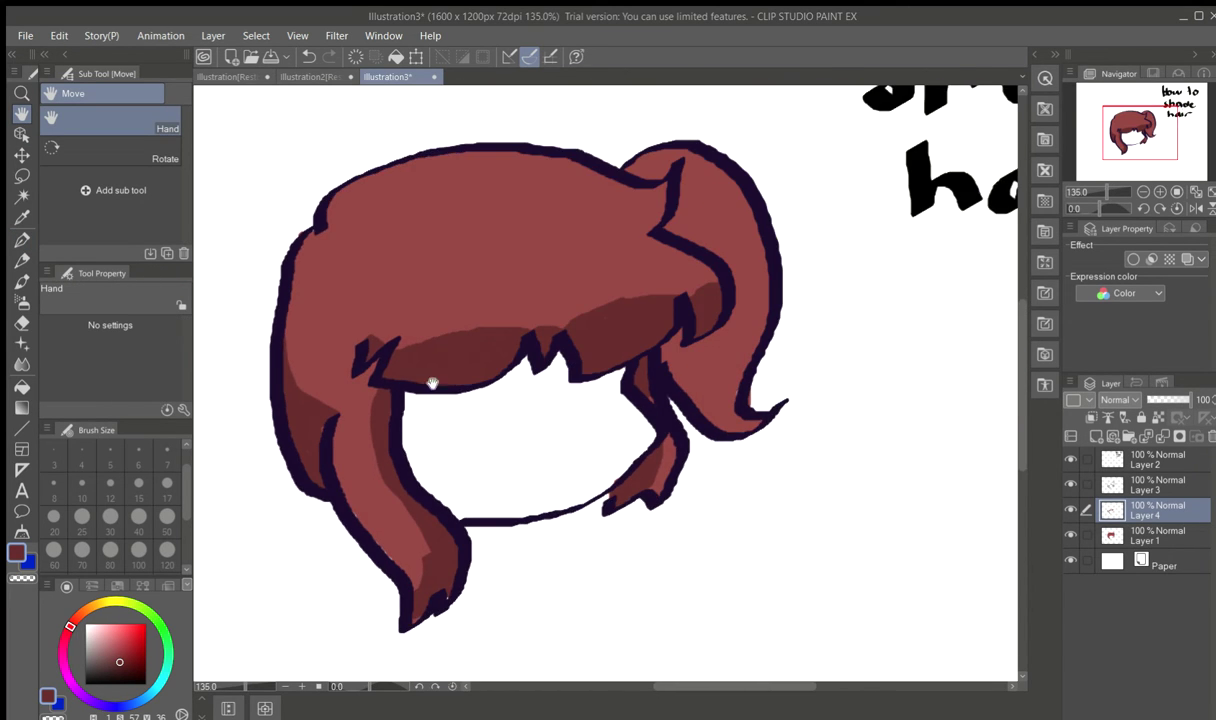
scroll(543, 415, down, 1)
drag(719, 500, 778, 538)
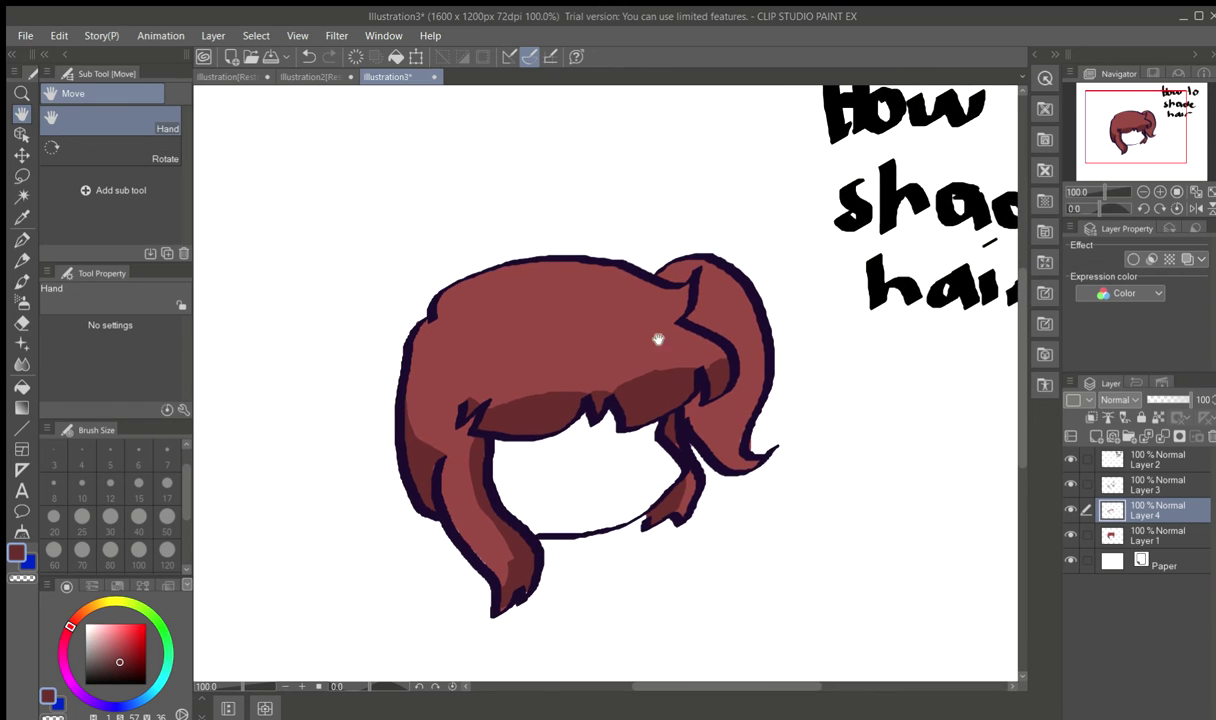
scroll(624, 545, up, 3)
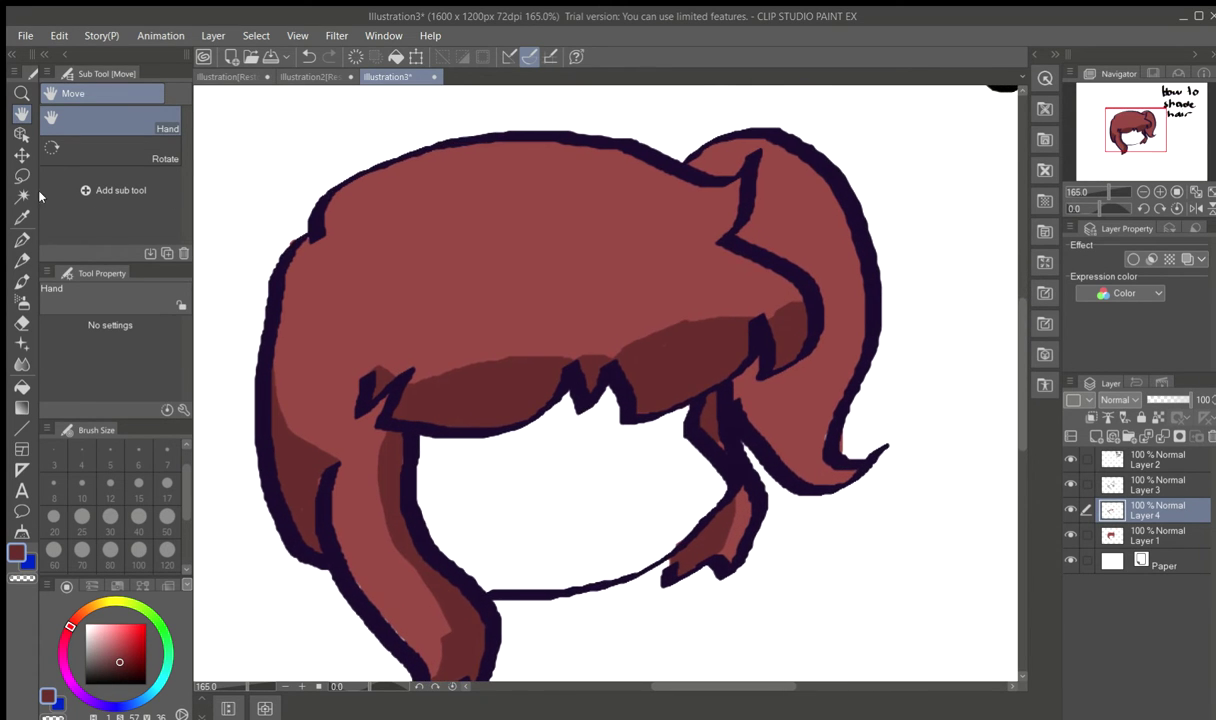
click(21, 239)
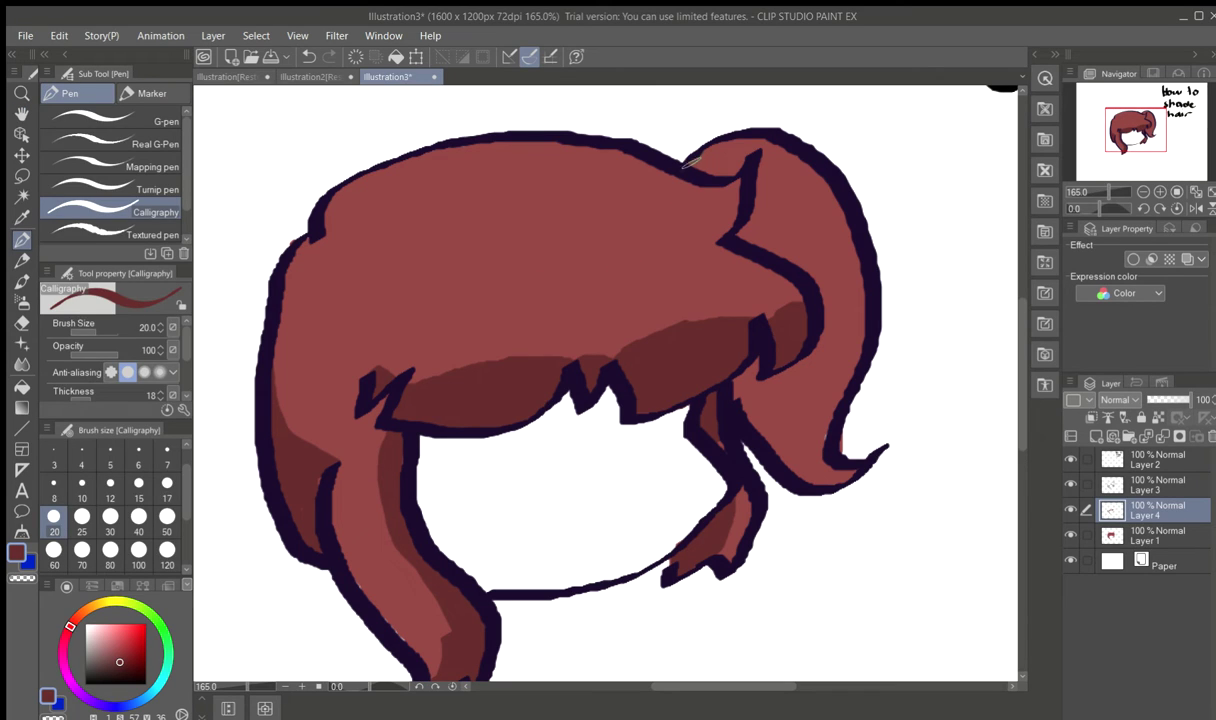
mouse_move(686, 160)
mouse_down()
mouse_move(751, 148)
mouse_move(761, 157)
mouse_move(763, 191)
mouse_move(740, 242)
mouse_move(805, 289)
mouse_move(816, 361)
mouse_up()
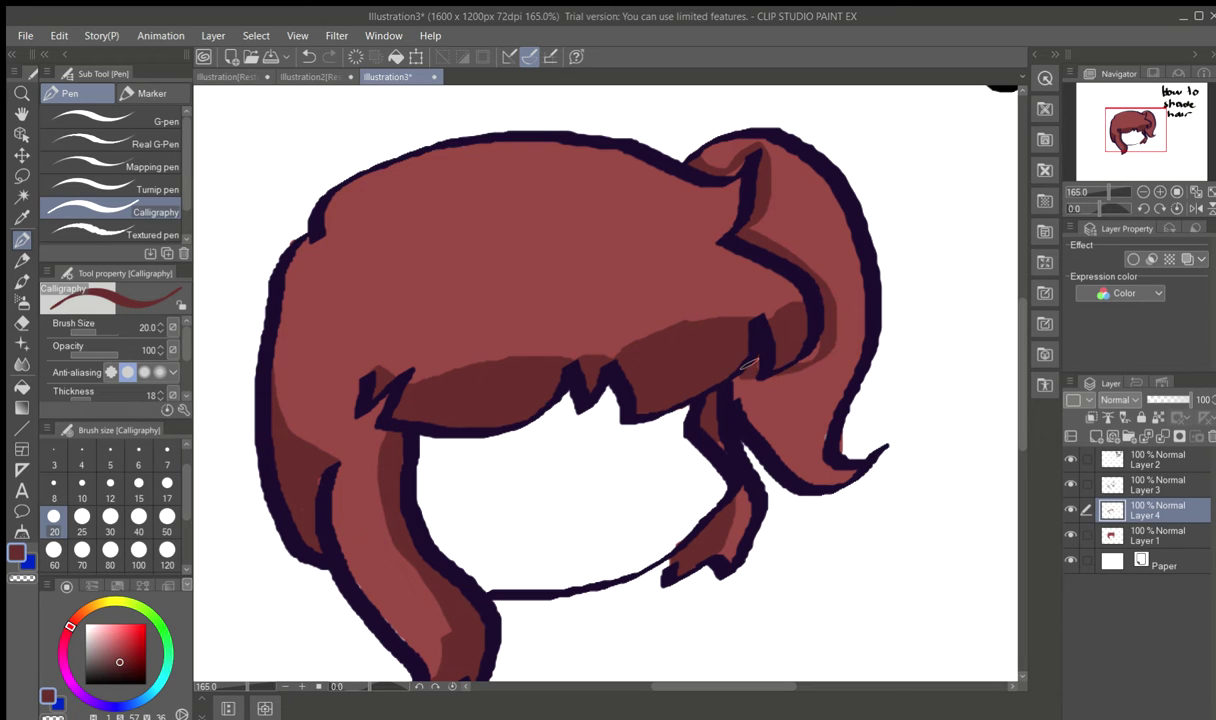
mouse_move(733, 374)
mouse_down()
mouse_move(769, 435)
mouse_move(802, 465)
mouse_move(852, 470)
mouse_move(802, 474)
mouse_move(853, 478)
mouse_move(819, 479)
mouse_move(794, 461)
mouse_move(735, 375)
mouse_move(815, 465)
mouse_up()
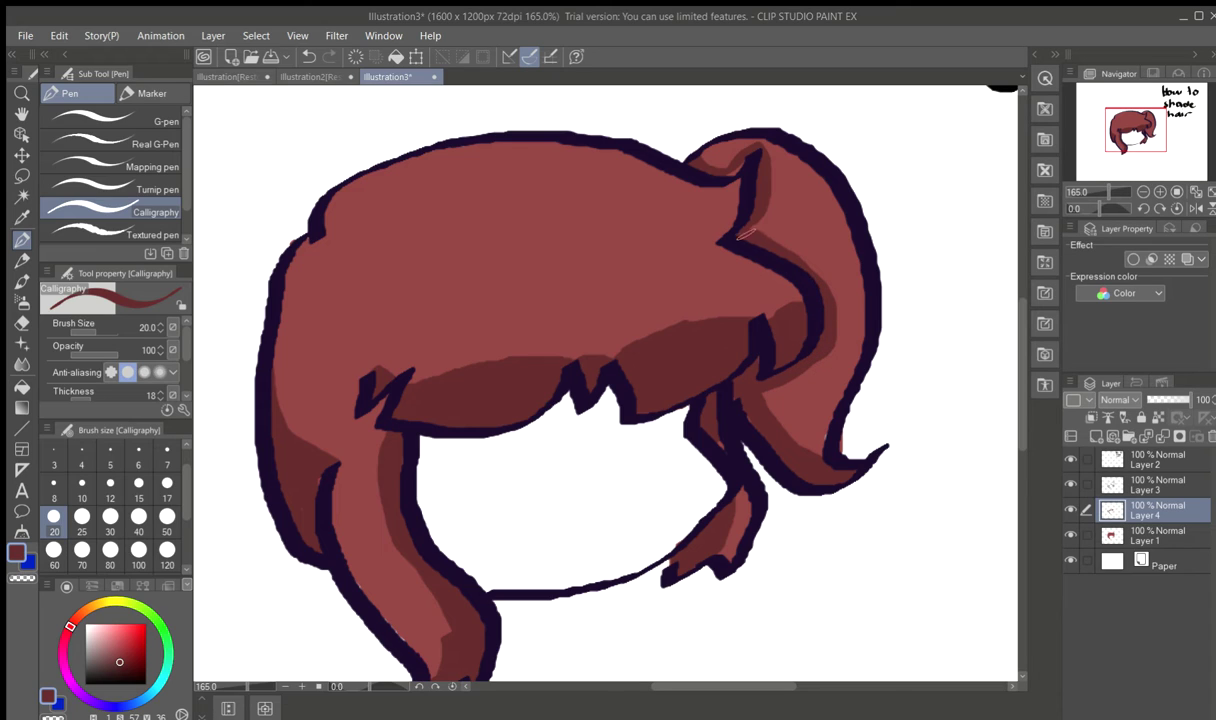
mouse_move(745, 233)
mouse_down()
mouse_move(799, 262)
mouse_move(825, 332)
mouse_move(811, 296)
mouse_move(727, 241)
mouse_move(750, 228)
mouse_move(753, 133)
mouse_move(727, 173)
mouse_move(699, 153)
mouse_up()
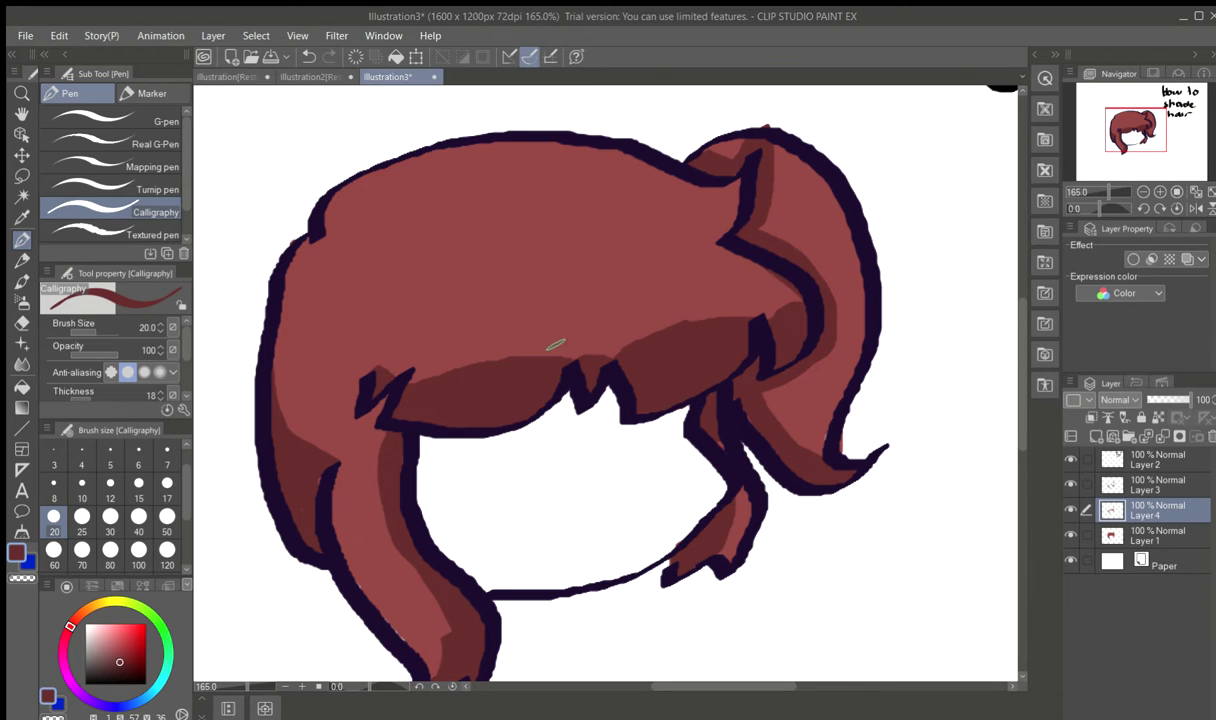
- Thin the shading on the bangs by erasing its upper edge into a smooth curve with the Rough eraser at size 25
click(21, 323)
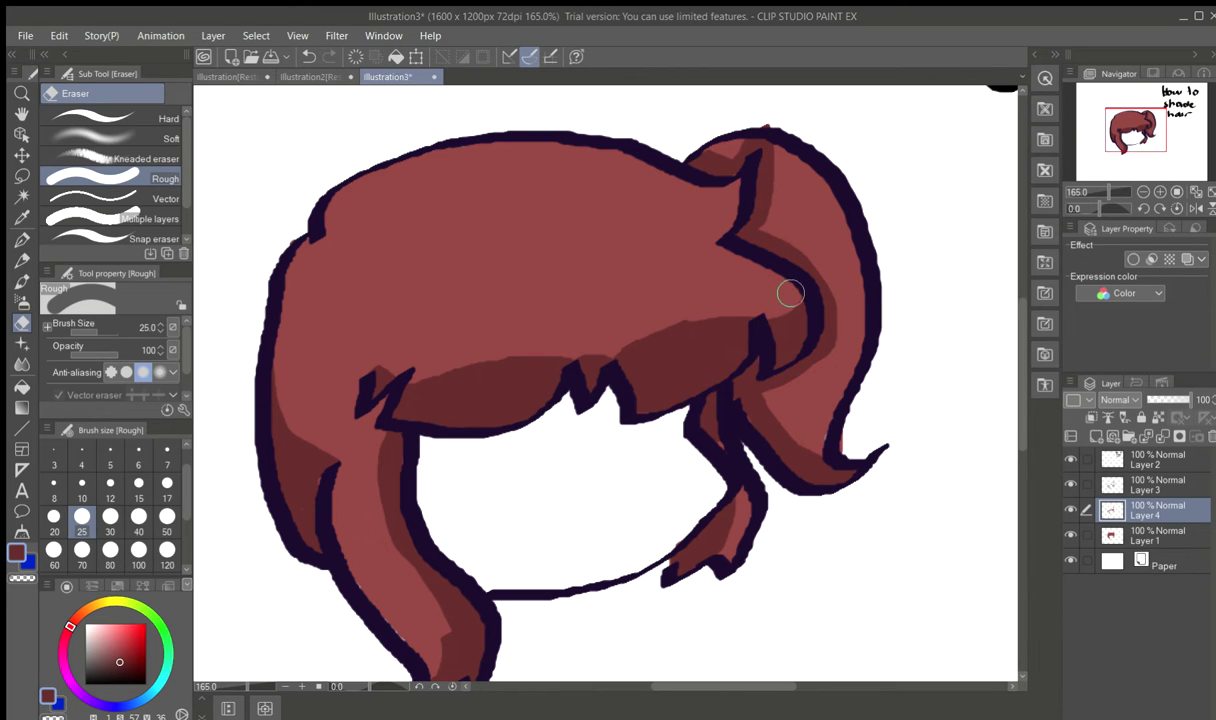
mouse_move(731, 313)
mouse_down()
mouse_move(620, 331)
mouse_move(615, 348)
mouse_move(726, 322)
mouse_up()
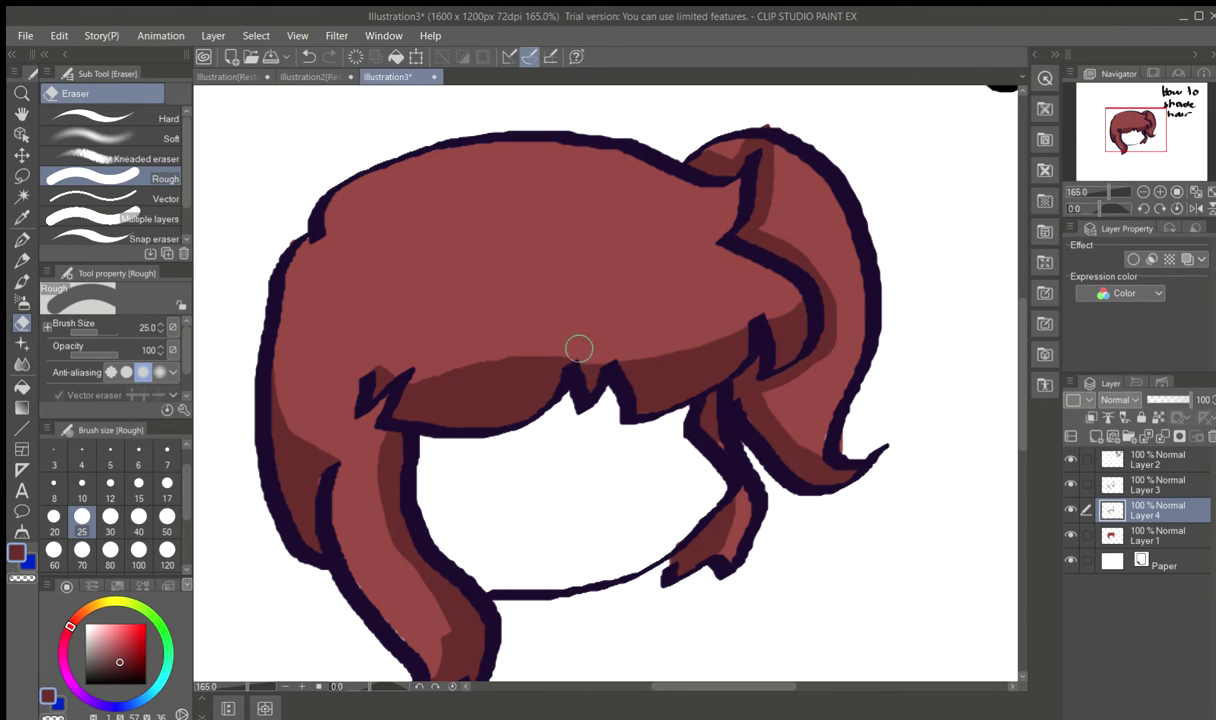
drag(579, 345, 429, 357)
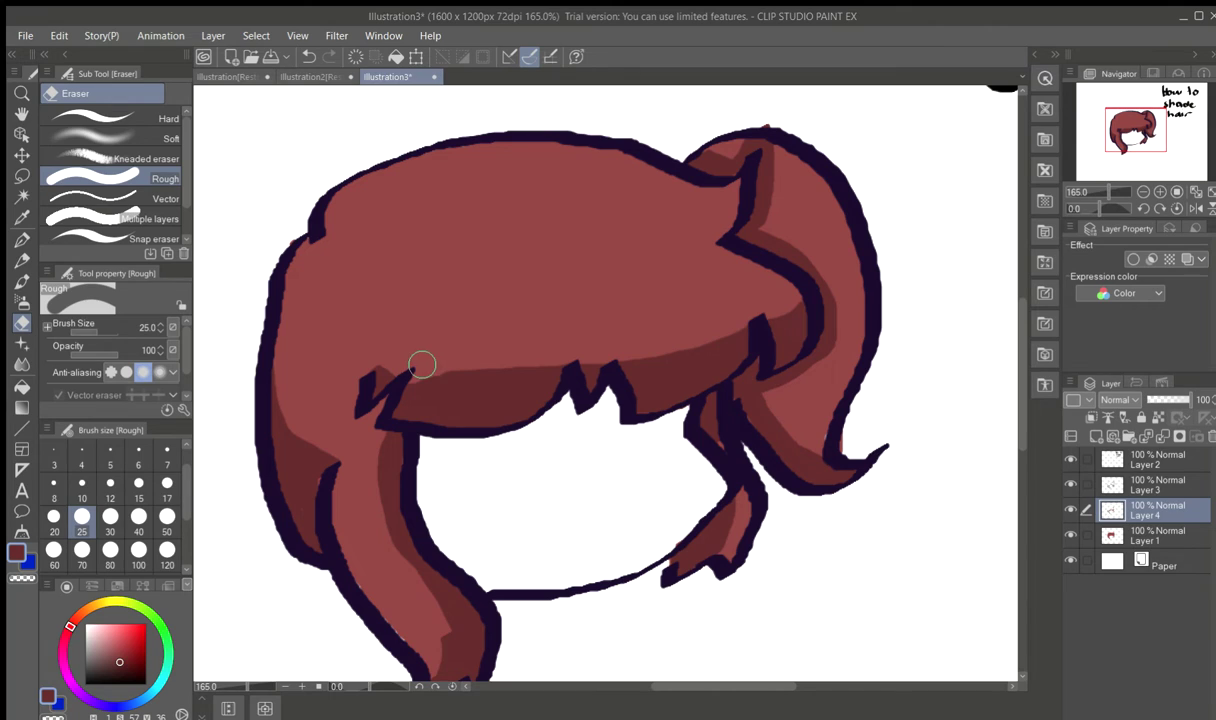
- Erase the upper edge of the bangs' shading smooth and trim the shading along the long left lock
mouse_move(364, 342)
mouse_down()
mouse_move(440, 368)
mouse_move(553, 352)
mouse_move(571, 364)
mouse_move(711, 339)
mouse_move(795, 294)
mouse_up()
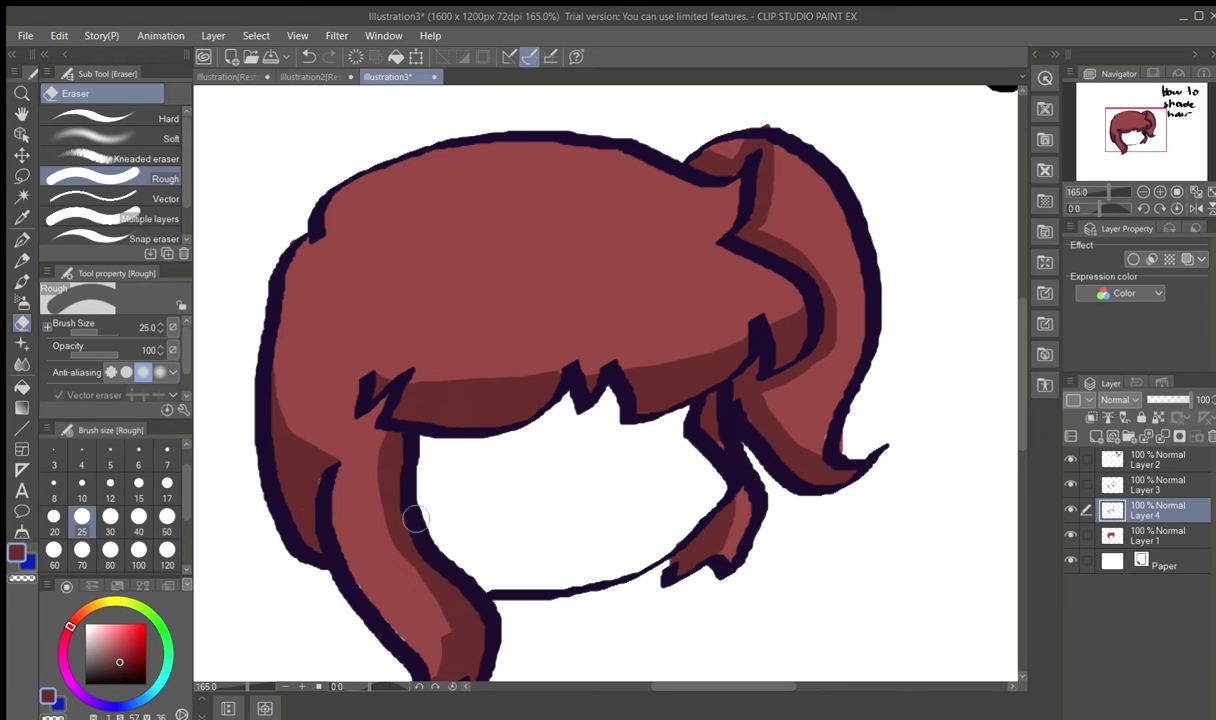
mouse_move(333, 462)
mouse_down()
mouse_move(357, 489)
mouse_move(373, 420)
mouse_move(376, 540)
mouse_move(398, 568)
mouse_move(373, 512)
mouse_move(382, 426)
mouse_move(373, 484)
mouse_move(421, 591)
mouse_up()
key(ctrl+z)
mouse_move(385, 543)
mouse_down()
mouse_move(438, 645)
mouse_move(404, 581)
mouse_move(437, 622)
mouse_move(446, 658)
mouse_move(426, 601)
mouse_up()
scroll(370, 525, down, 2)
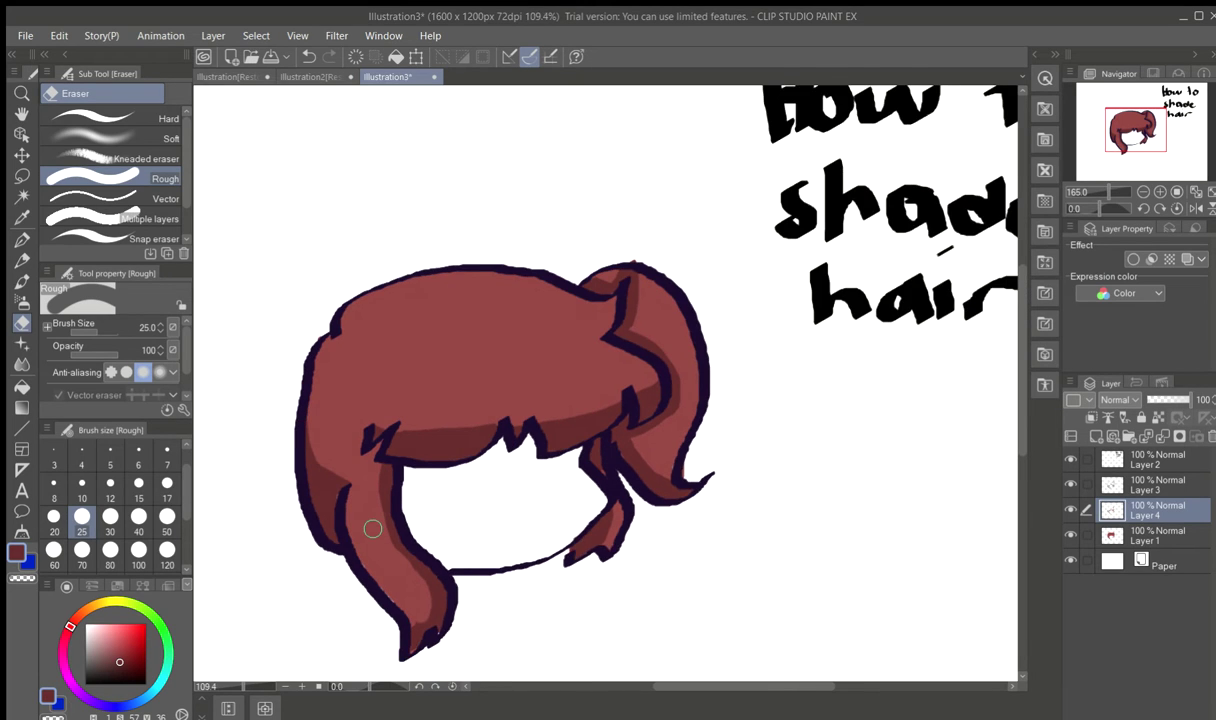
scroll(372, 529, up, 2)
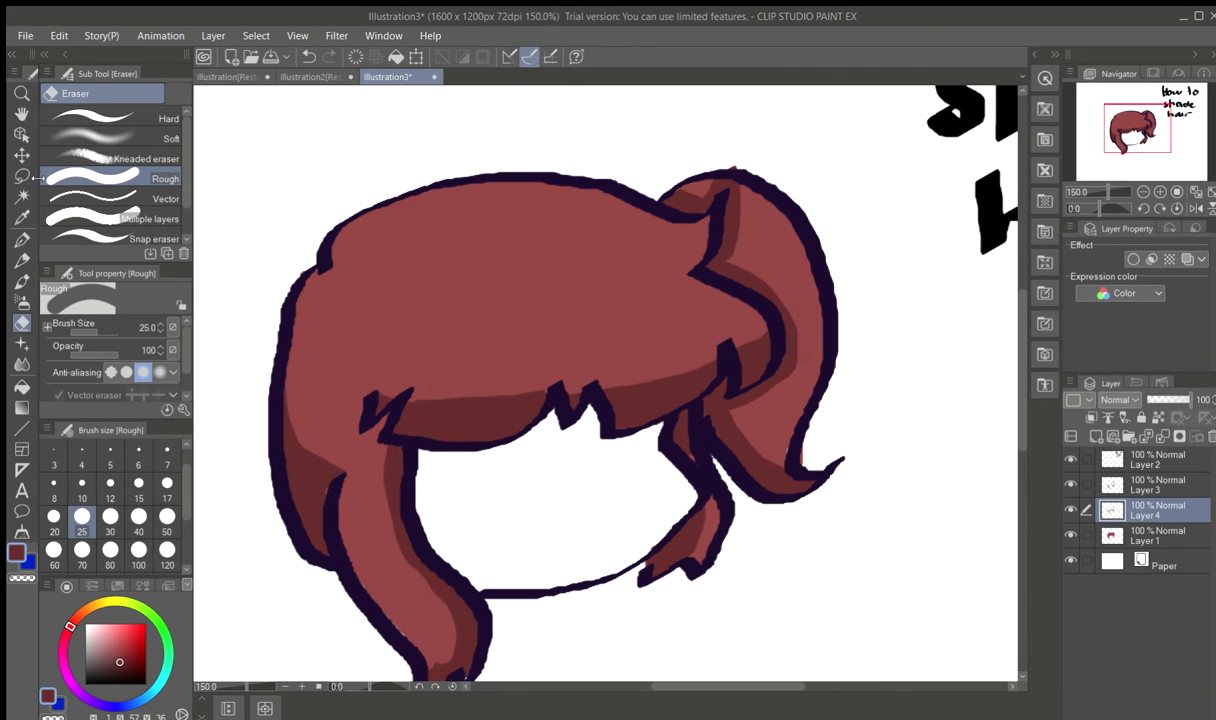
- Touch up the shading at the long left lock's tip and smooth the shading edge on the outer left hair section
click(21, 240)
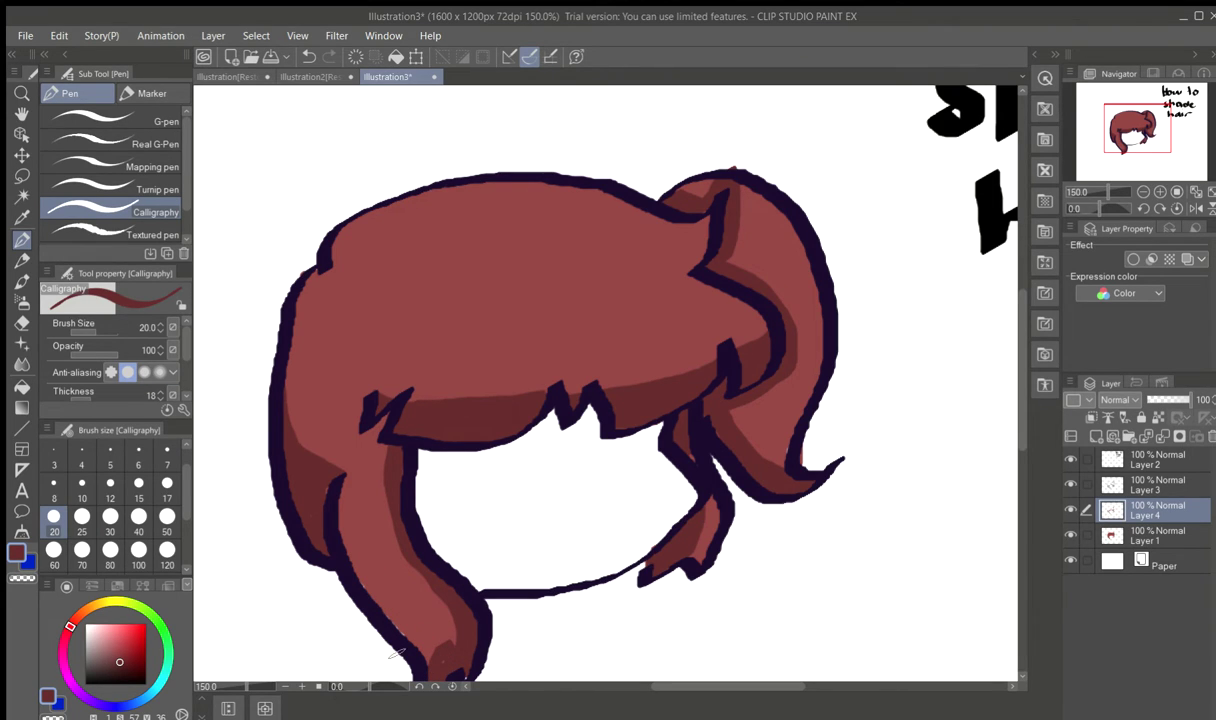
click(21, 323)
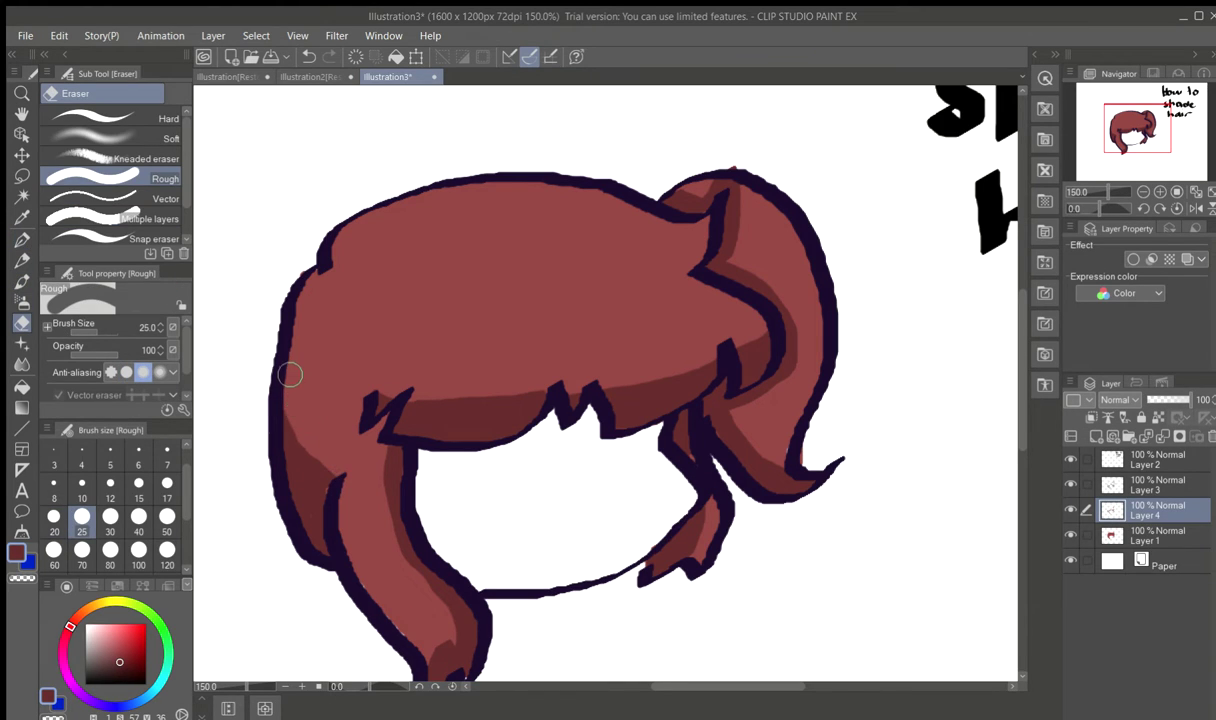
drag(290, 386, 330, 470)
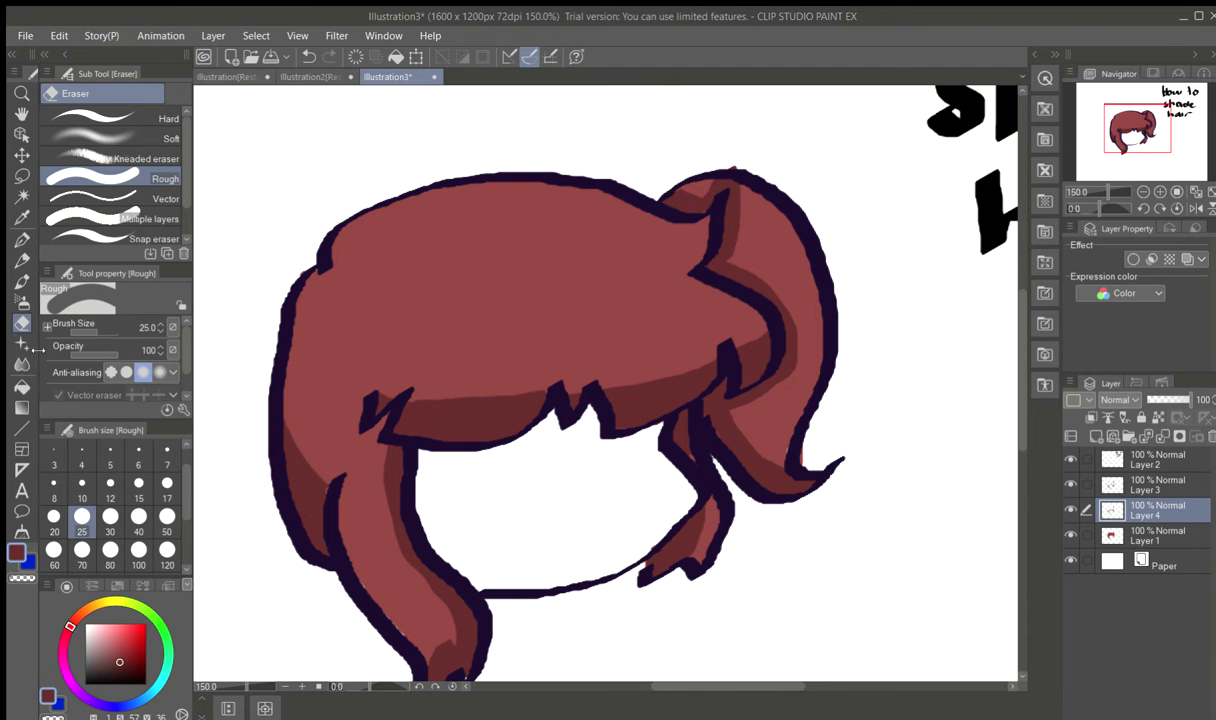
- Try dark red strand strokes across the middle and right of the bangs with the Calligraphy pen
click(21, 240)
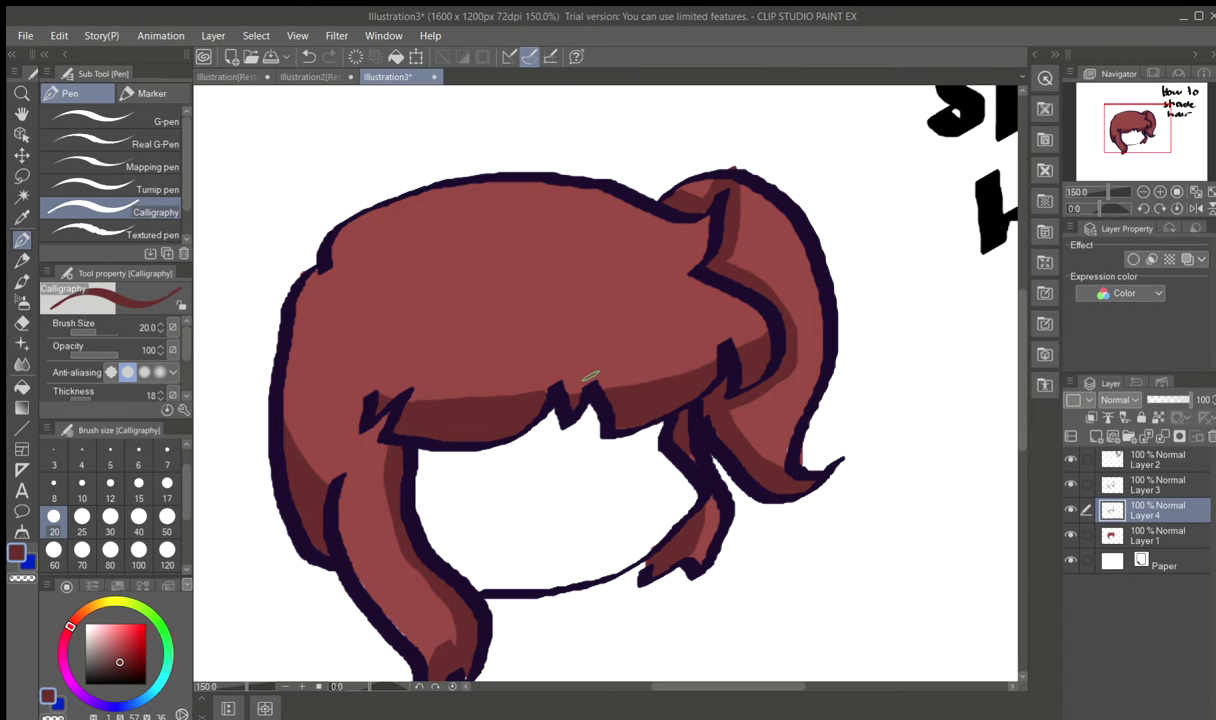
drag(590, 375, 530, 279)
click(309, 56)
mouse_move(522, 274)
mouse_down()
mouse_move(490, 365)
mouse_move(526, 276)
mouse_move(486, 373)
mouse_move(495, 258)
mouse_up()
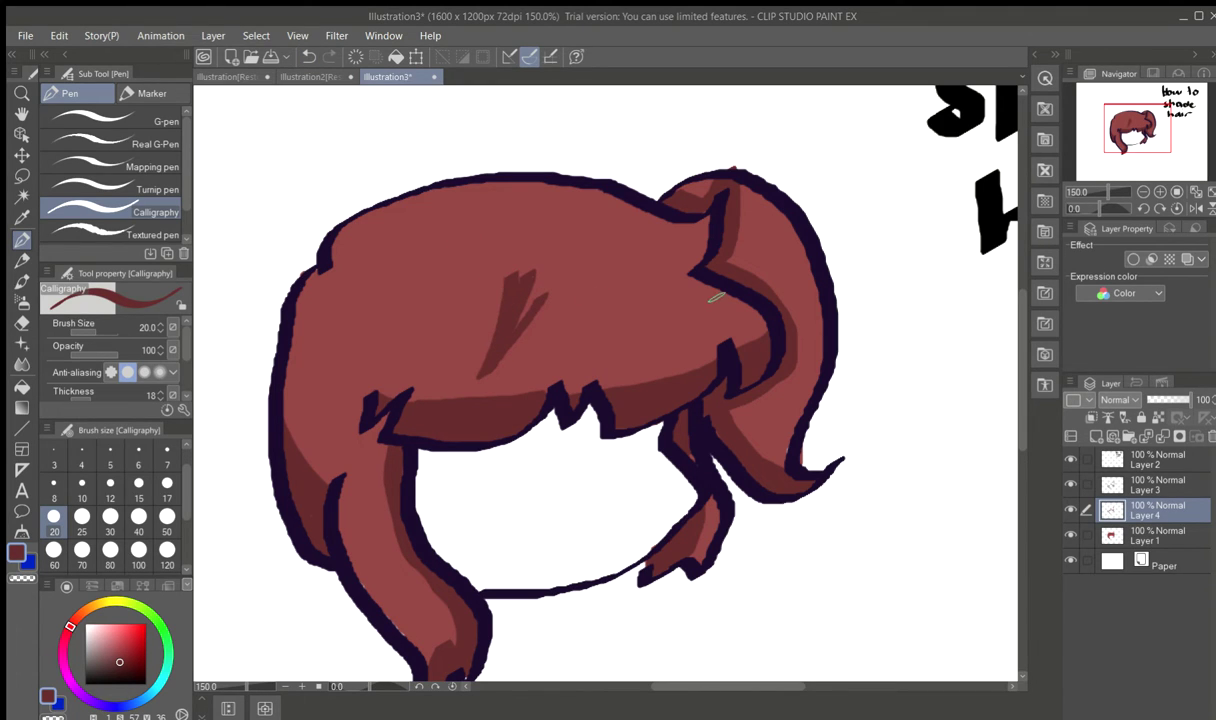
drag(706, 350, 552, 218)
- Outline a shadow area on the left side of the crown with dark red strokes and fill it
drag(448, 192, 352, 350)
drag(372, 230, 272, 376)
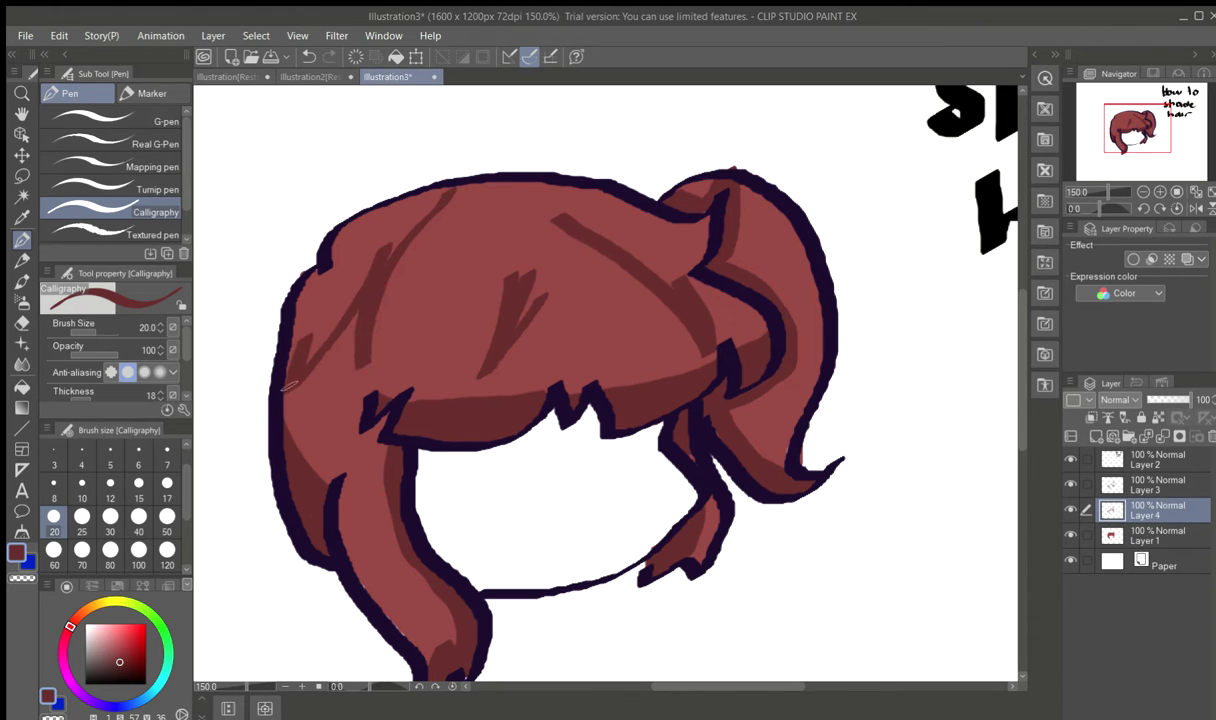
drag(296, 330, 292, 433)
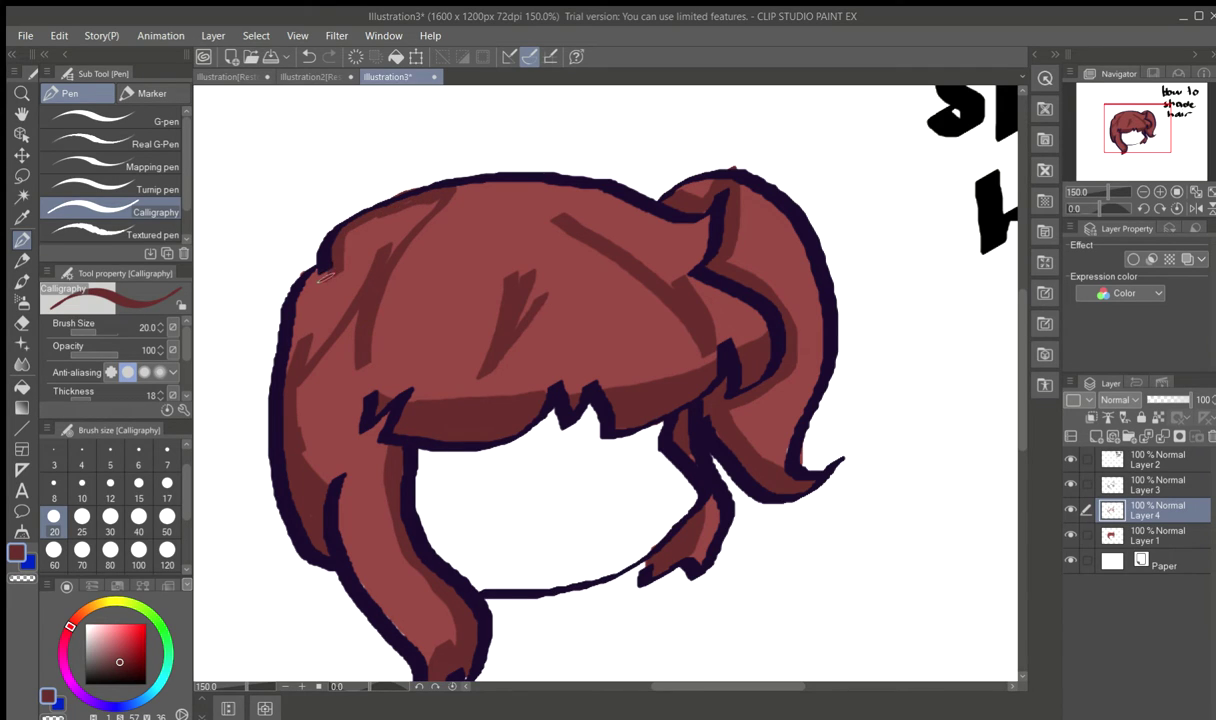
mouse_move(318, 268)
mouse_down()
mouse_move(291, 292)
mouse_move(294, 352)
mouse_up()
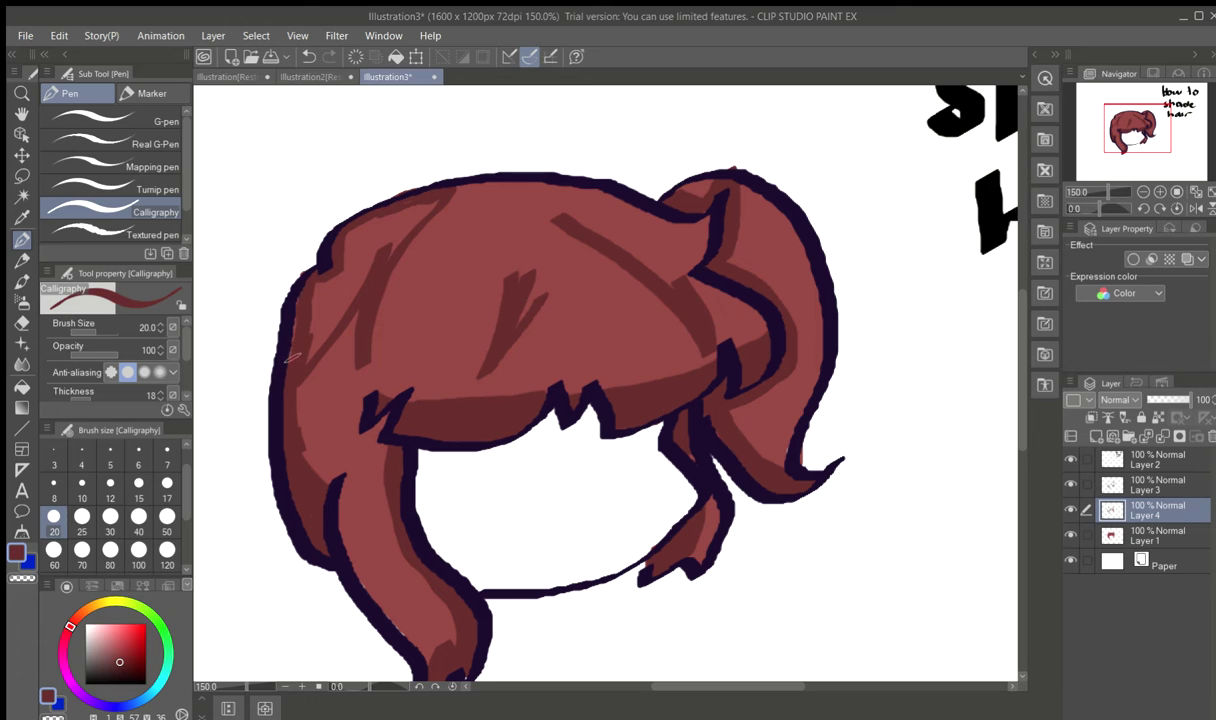
click(22, 386)
click(340, 282)
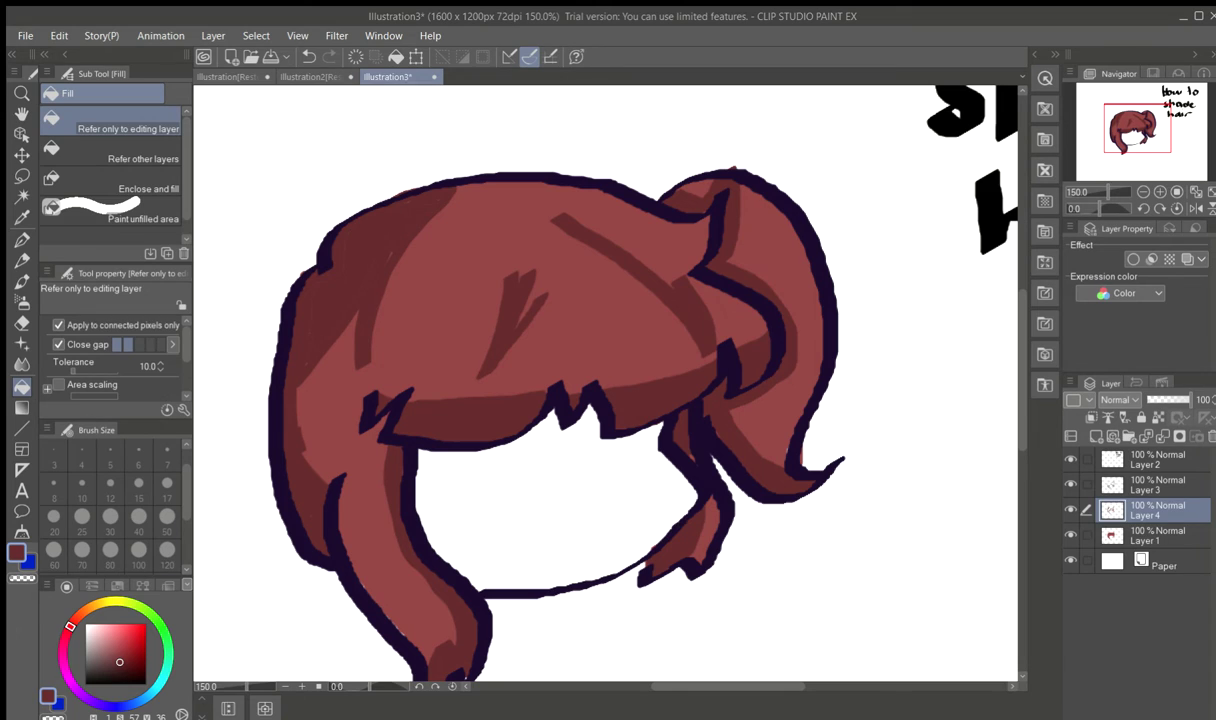
- Extend the left crown shadow down toward the bangs' left tip, painting over the remaining gaps with the Calligraphy pen
click(22, 238)
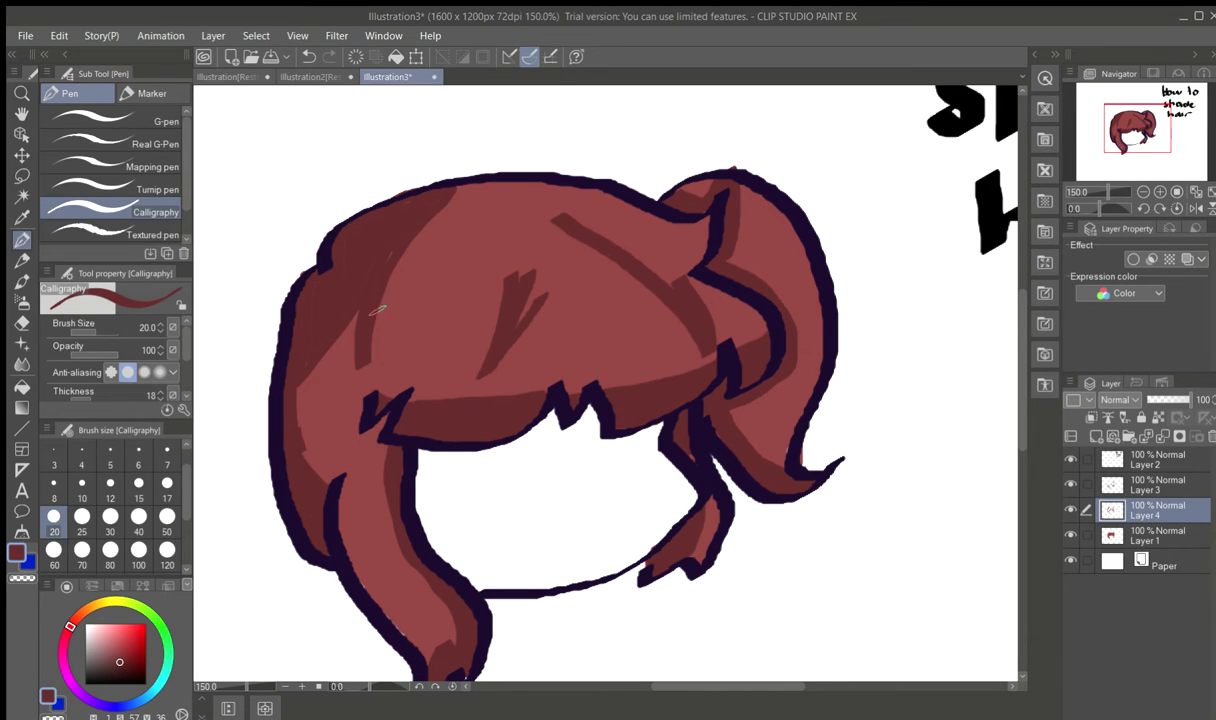
mouse_move(376, 277)
mouse_down()
mouse_move(360, 384)
mouse_move(352, 305)
mouse_up()
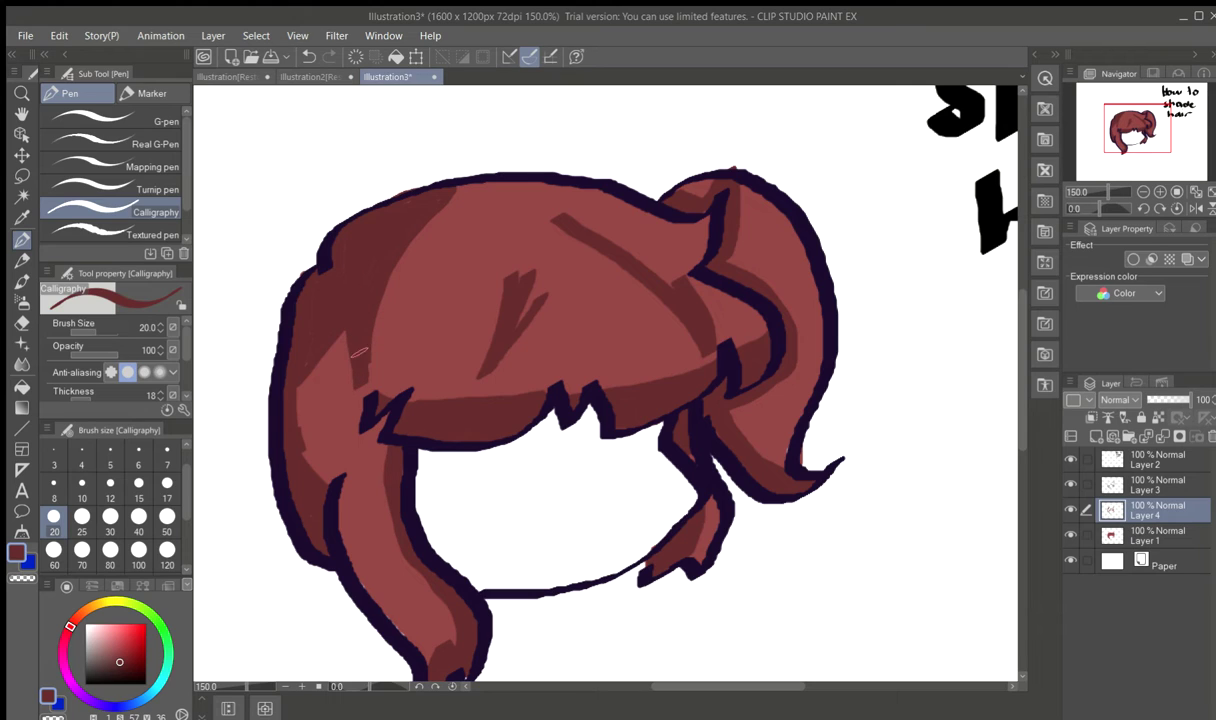
mouse_move(364, 381)
mouse_down()
mouse_move(332, 317)
mouse_move(294, 447)
mouse_up()
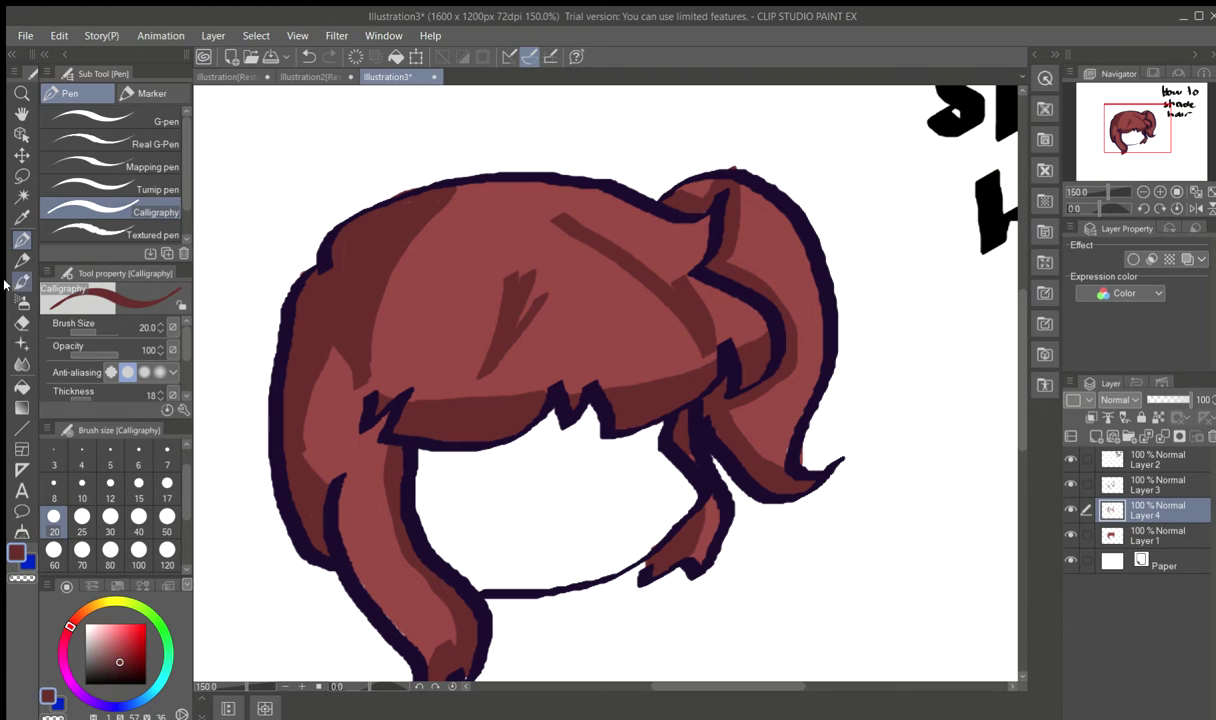
- Erase the dark strand strokes from the middle and right of the bangs
click(21, 323)
mouse_move(505, 262)
mouse_down()
mouse_move(548, 311)
mouse_move(508, 281)
mouse_move(533, 324)
mouse_move(518, 258)
mouse_move(475, 374)
mouse_move(515, 344)
mouse_move(524, 318)
mouse_move(487, 357)
mouse_move(545, 204)
mouse_move(618, 272)
mouse_move(605, 227)
mouse_move(667, 289)
mouse_move(631, 253)
mouse_move(641, 285)
mouse_move(619, 268)
mouse_move(705, 346)
mouse_move(714, 308)
mouse_move(676, 259)
mouse_move(705, 340)
mouse_move(670, 283)
mouse_up()
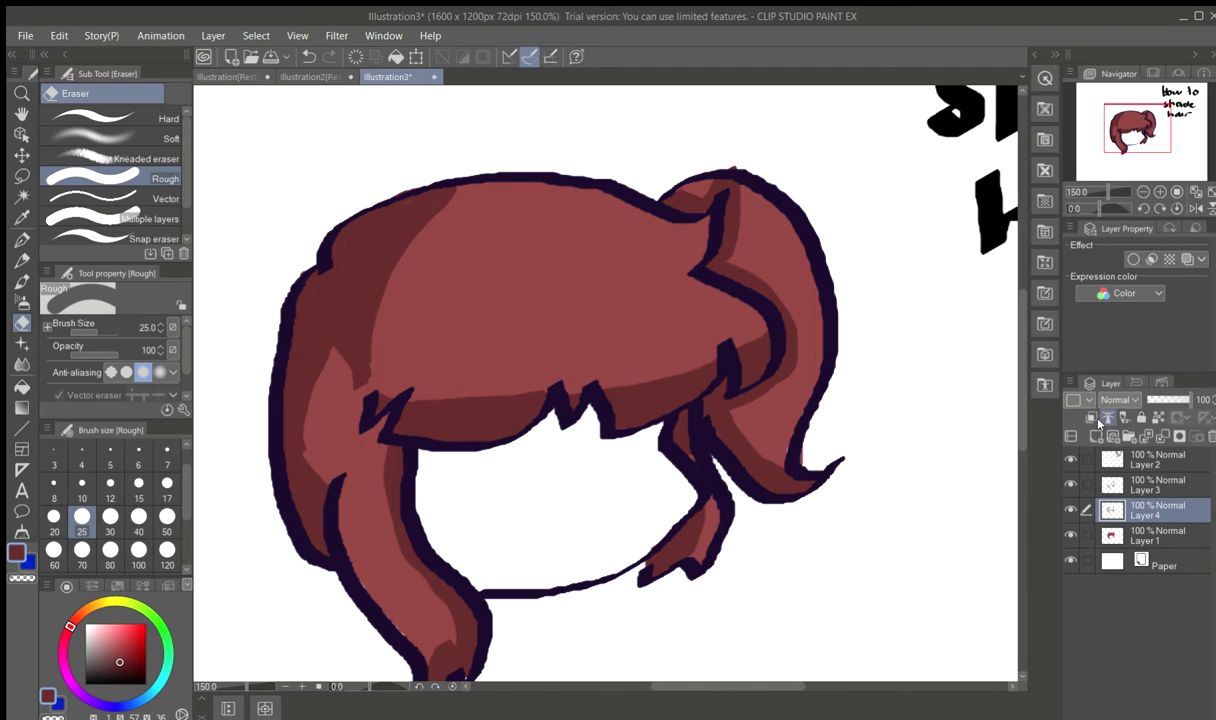
- Soften the shading edges on the crown, bangs, long lock and ponytail with the Soft airbrush at size 50 in the hair's base red
click(20, 300)
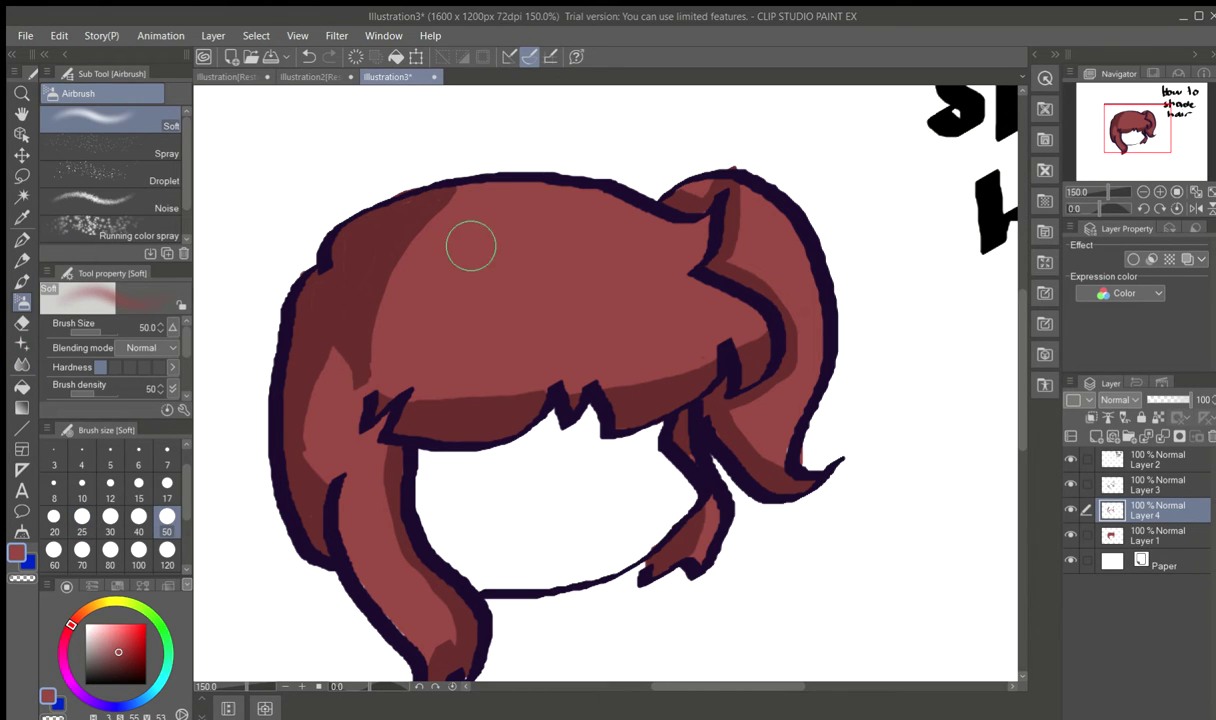
mouse_move(476, 204)
mouse_down()
mouse_move(399, 294)
mouse_move(387, 345)
mouse_move(402, 281)
mouse_move(466, 197)
mouse_move(421, 234)
mouse_move(407, 293)
mouse_move(449, 207)
mouse_move(401, 281)
mouse_move(380, 346)
mouse_move(388, 304)
mouse_move(375, 372)
mouse_move(338, 355)
mouse_move(365, 376)
mouse_move(346, 384)
mouse_move(369, 361)
mouse_move(371, 373)
mouse_move(330, 356)
mouse_move(324, 457)
mouse_move(338, 345)
mouse_move(323, 378)
mouse_move(322, 485)
mouse_move(316, 425)
mouse_move(323, 507)
mouse_move(335, 393)
mouse_move(350, 516)
mouse_move(373, 447)
mouse_move(375, 532)
mouse_move(370, 434)
mouse_move(375, 530)
mouse_move(444, 628)
mouse_move(390, 571)
mouse_move(447, 643)
mouse_move(391, 556)
mouse_move(445, 652)
mouse_move(376, 527)
mouse_move(372, 486)
mouse_move(387, 559)
mouse_move(421, 647)
mouse_up()
mouse_move(377, 372)
mouse_down()
mouse_move(455, 405)
mouse_move(530, 389)
mouse_move(401, 397)
mouse_move(560, 369)
mouse_move(459, 387)
mouse_move(540, 380)
mouse_up()
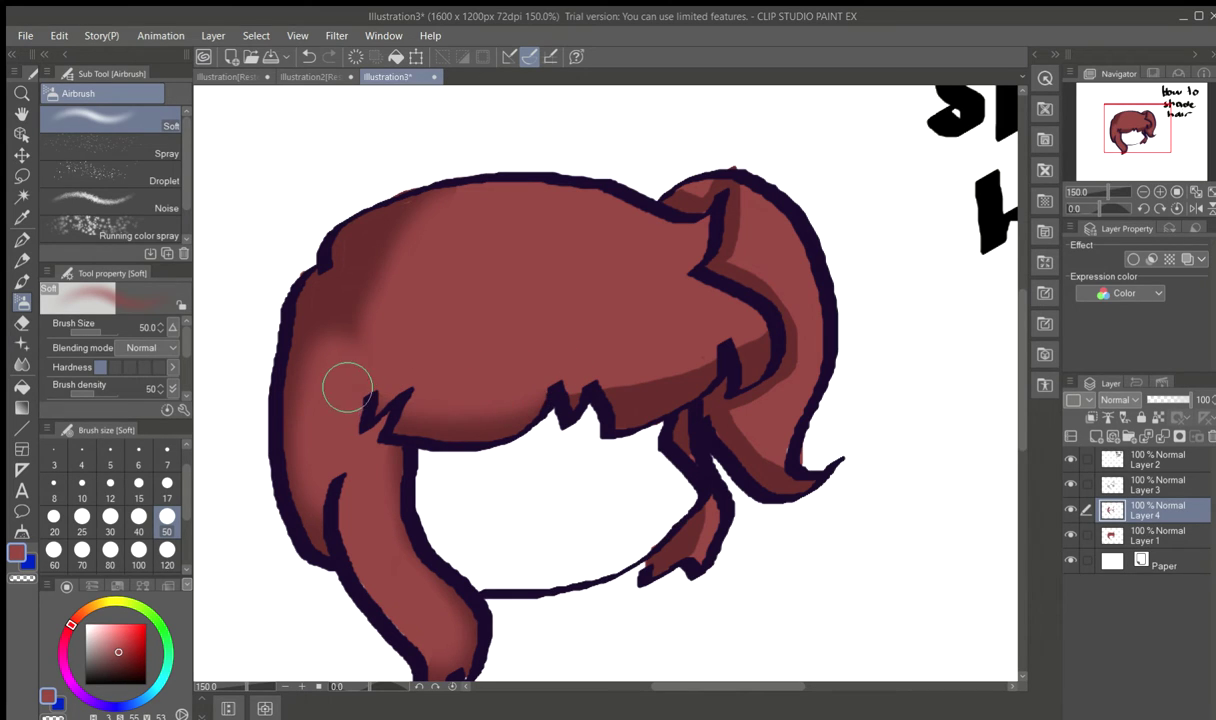
mouse_move(609, 367)
mouse_down()
mouse_move(524, 376)
mouse_move(574, 382)
mouse_move(731, 351)
mouse_move(585, 379)
mouse_move(714, 349)
mouse_move(496, 370)
mouse_up()
mouse_move(733, 323)
mouse_down()
mouse_move(765, 311)
mouse_move(709, 334)
mouse_move(761, 327)
mouse_move(728, 345)
mouse_move(747, 334)
mouse_move(581, 308)
mouse_move(687, 225)
mouse_move(687, 200)
mouse_move(736, 182)
mouse_move(762, 259)
mouse_move(735, 181)
mouse_move(683, 182)
mouse_move(731, 193)
mouse_move(742, 265)
mouse_move(787, 297)
mouse_move(803, 354)
mouse_move(797, 393)
mouse_move(807, 370)
mouse_move(748, 403)
mouse_move(748, 423)
mouse_move(789, 463)
mouse_move(741, 398)
mouse_move(799, 459)
mouse_move(731, 407)
mouse_move(783, 453)
mouse_move(772, 449)
mouse_move(707, 551)
mouse_move(708, 514)
mouse_move(698, 563)
mouse_move(713, 532)
mouse_move(661, 430)
mouse_up()
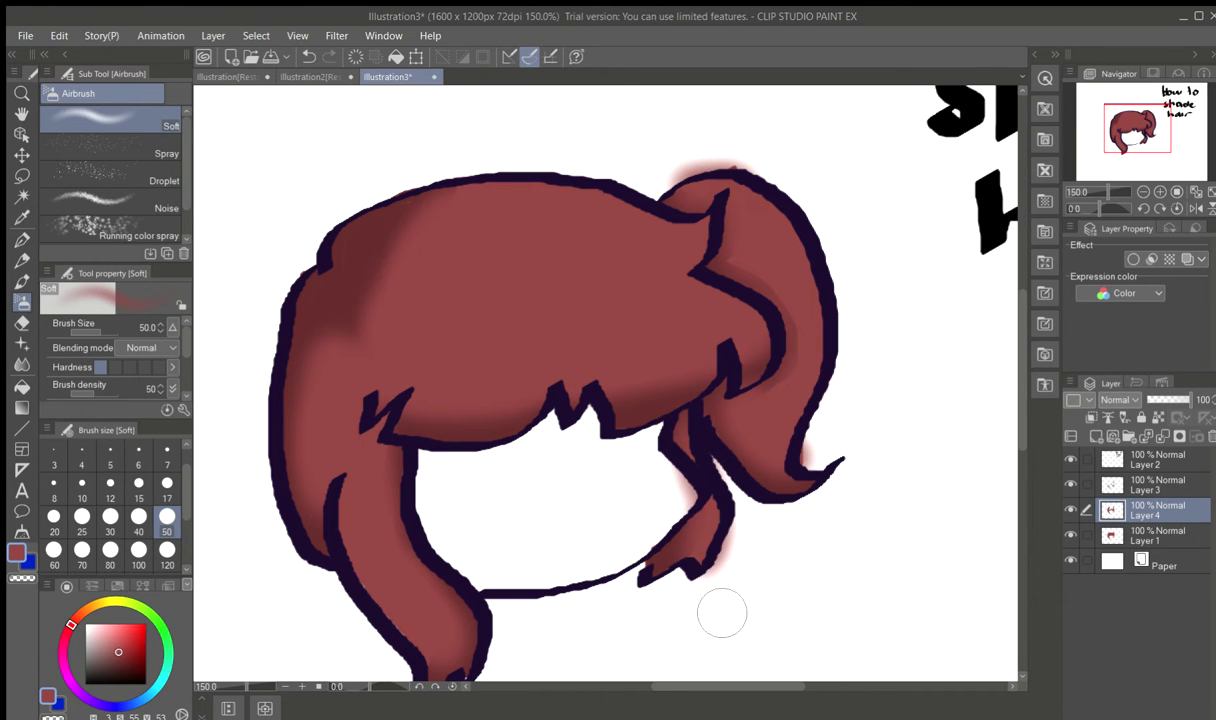
- Sample the dark red shadow colour for the Calligraphy pen and add a new layer directly below Layer 4
scroll(330, 368, down, 1)
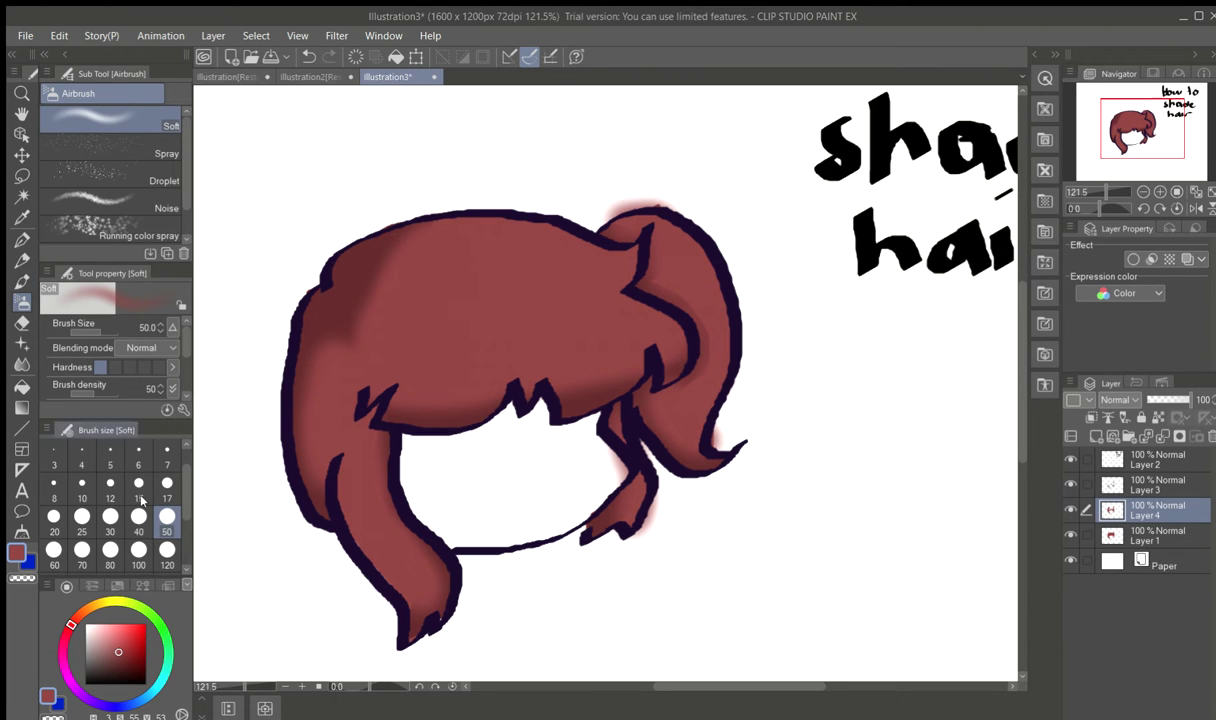
alt+click(323, 267)
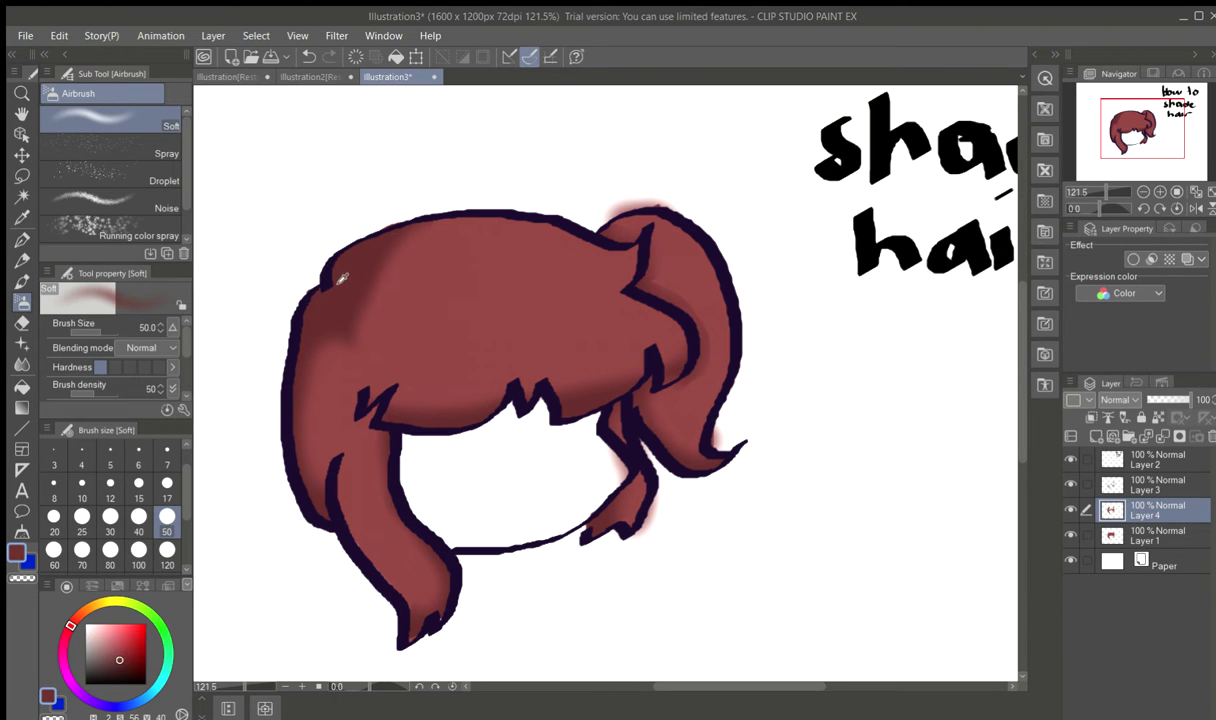
click(21, 239)
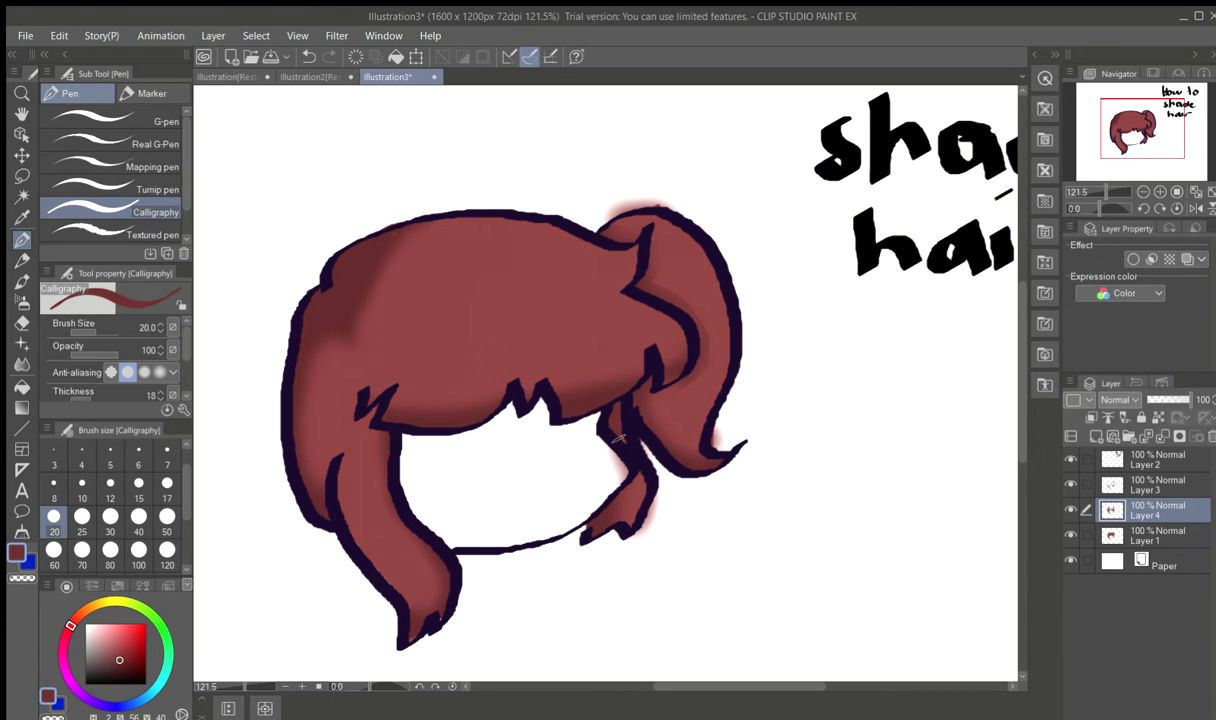
click(1095, 436)
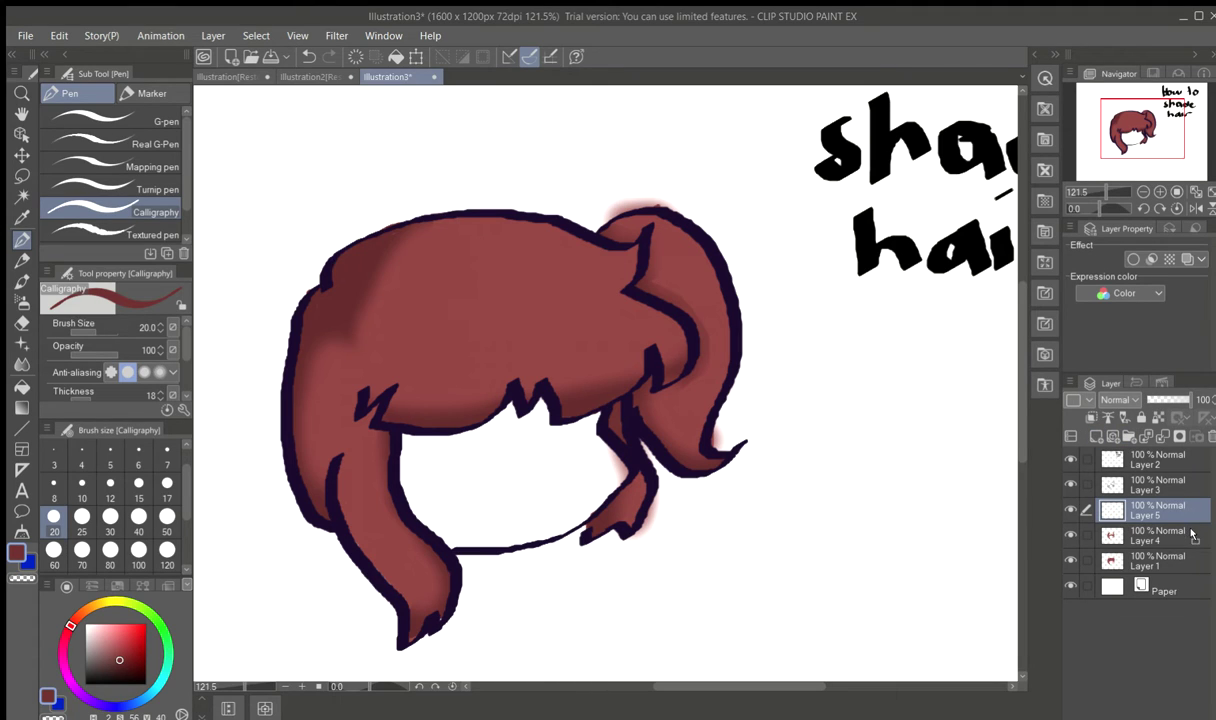
drag(1193, 541, 1192, 540)
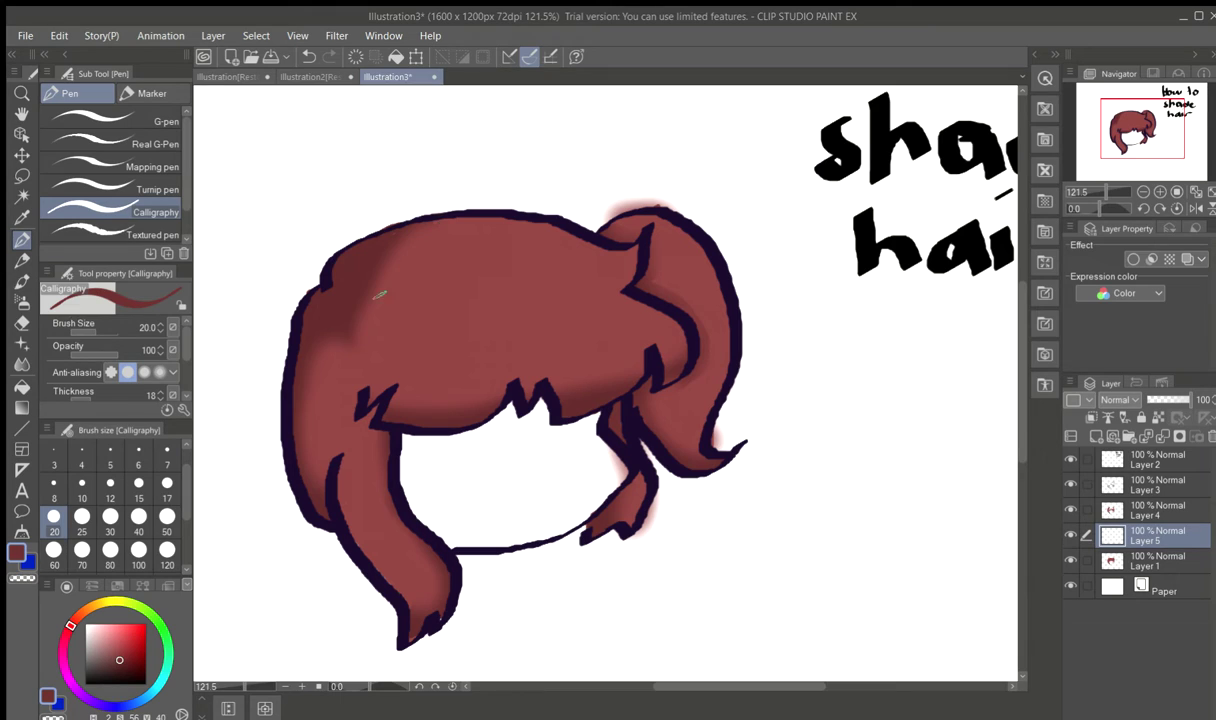
- On Layer 4, repaint a larger hard-edged dark red shadow over the left crown and outer left section with Calligraphy at size 30
alt+click(353, 304)
click(1104, 510)
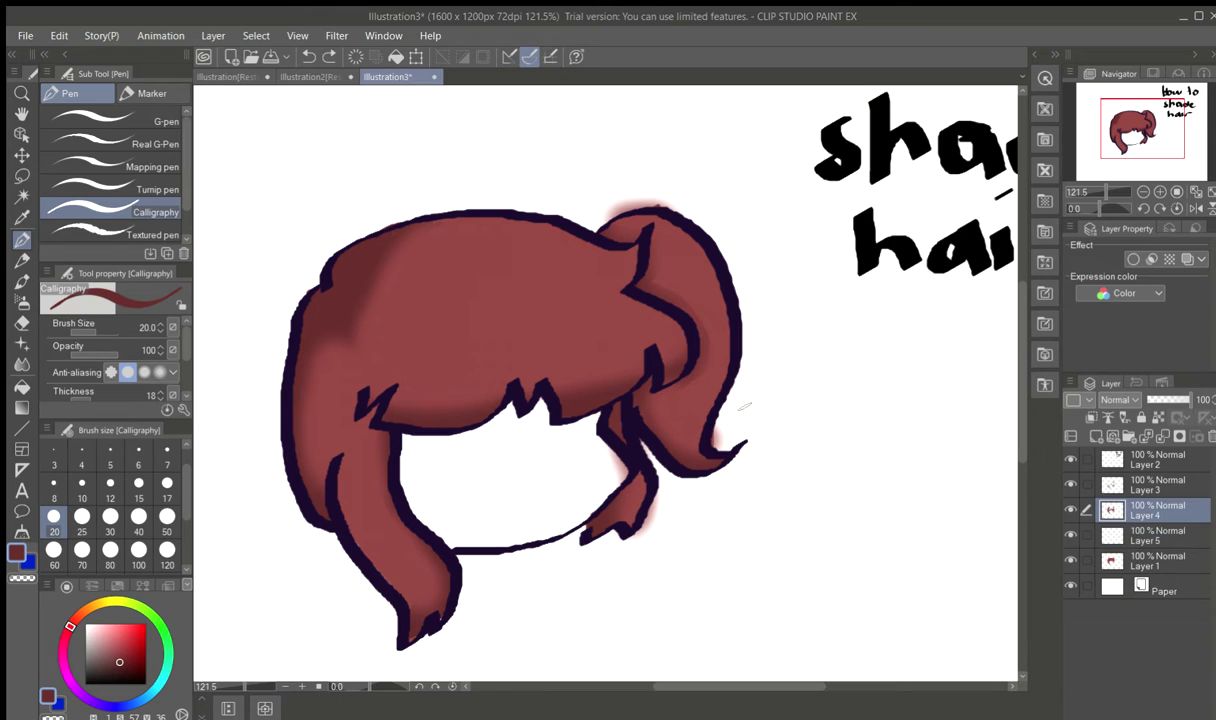
click(110, 516)
drag(434, 224, 336, 340)
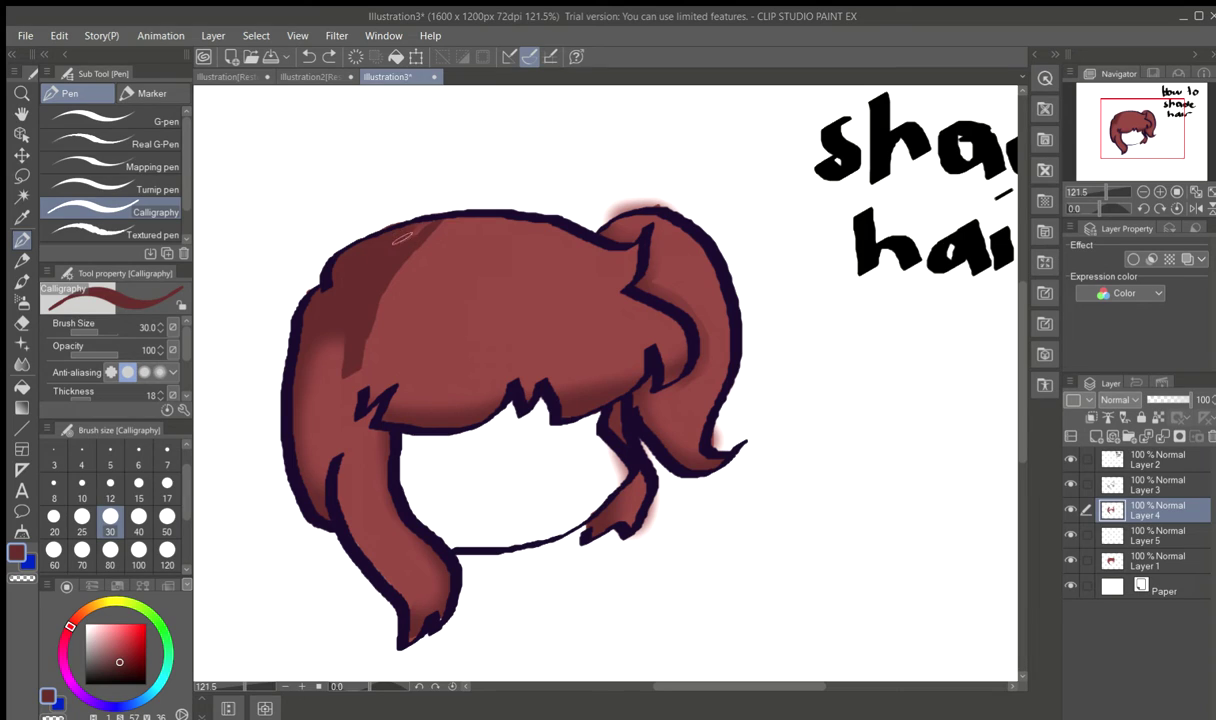
mouse_move(459, 219)
mouse_down()
mouse_move(386, 369)
mouse_move(434, 229)
mouse_move(400, 320)
mouse_up()
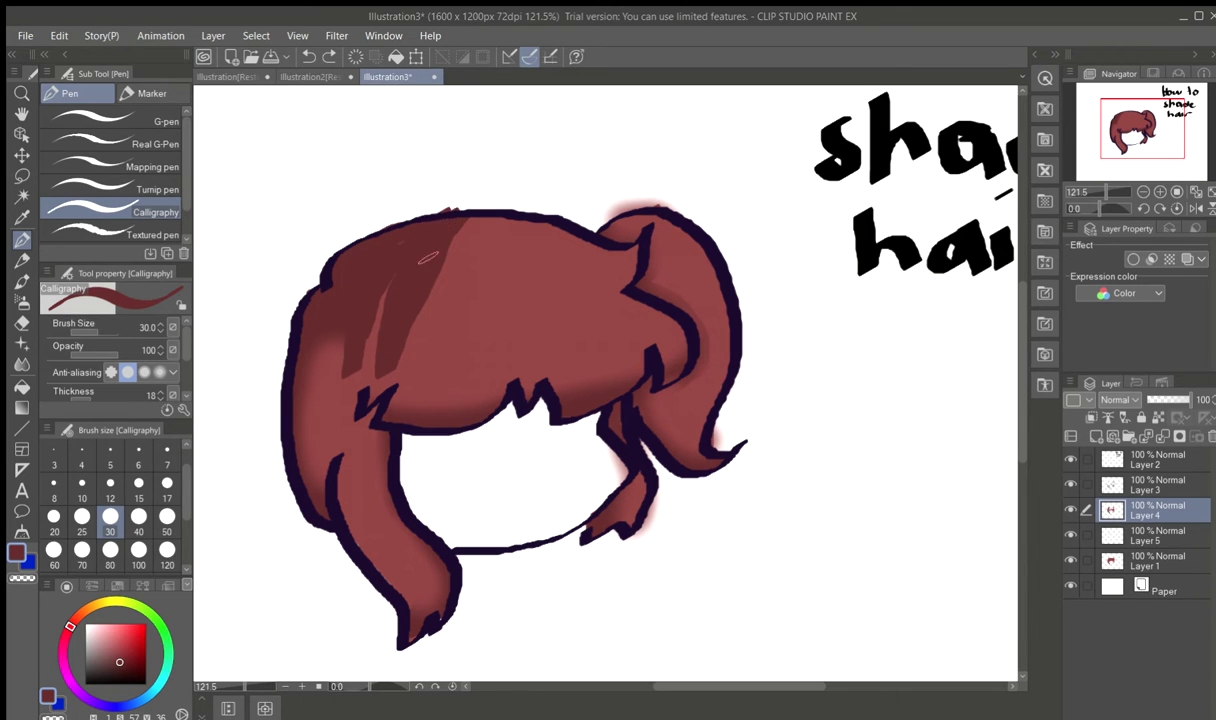
mouse_move(383, 292)
mouse_down()
mouse_move(376, 384)
mouse_move(351, 336)
mouse_move(332, 355)
mouse_move(313, 429)
mouse_move(327, 512)
mouse_move(300, 416)
mouse_move(342, 330)
mouse_up()
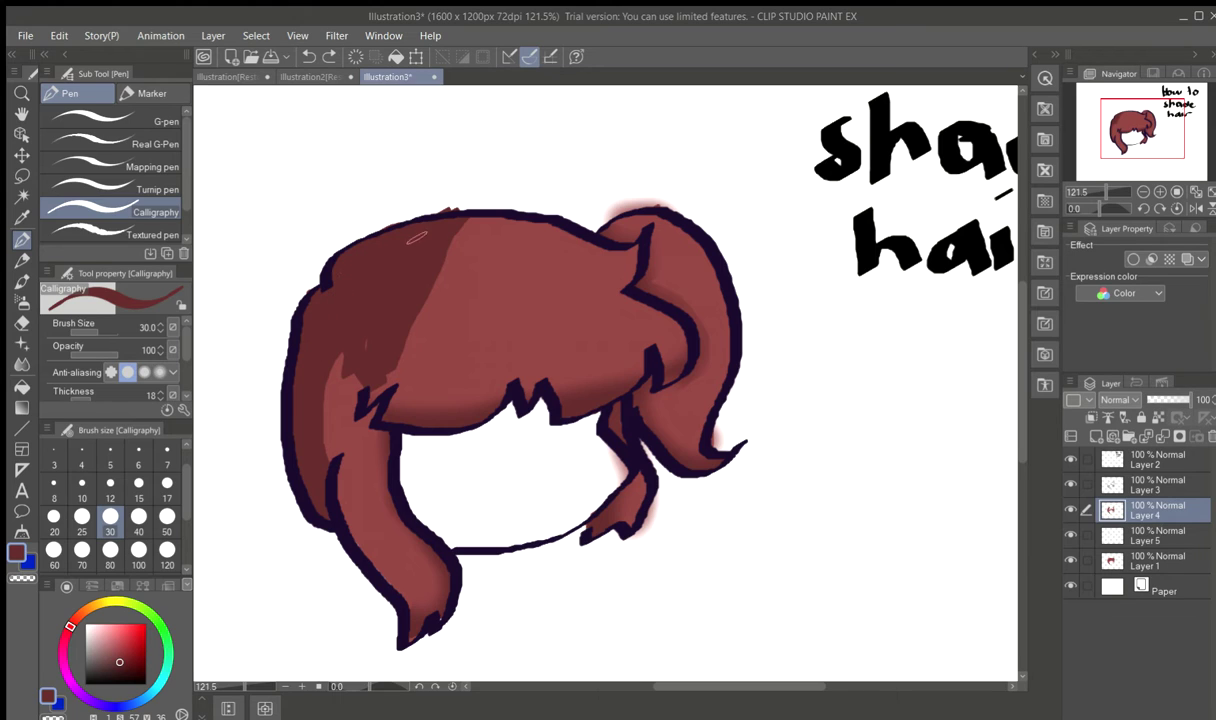
mouse_move(450, 225)
mouse_down()
mouse_move(398, 285)
mouse_move(362, 378)
mouse_move(338, 358)
mouse_move(339, 340)
mouse_move(318, 400)
mouse_move(331, 466)
mouse_up()
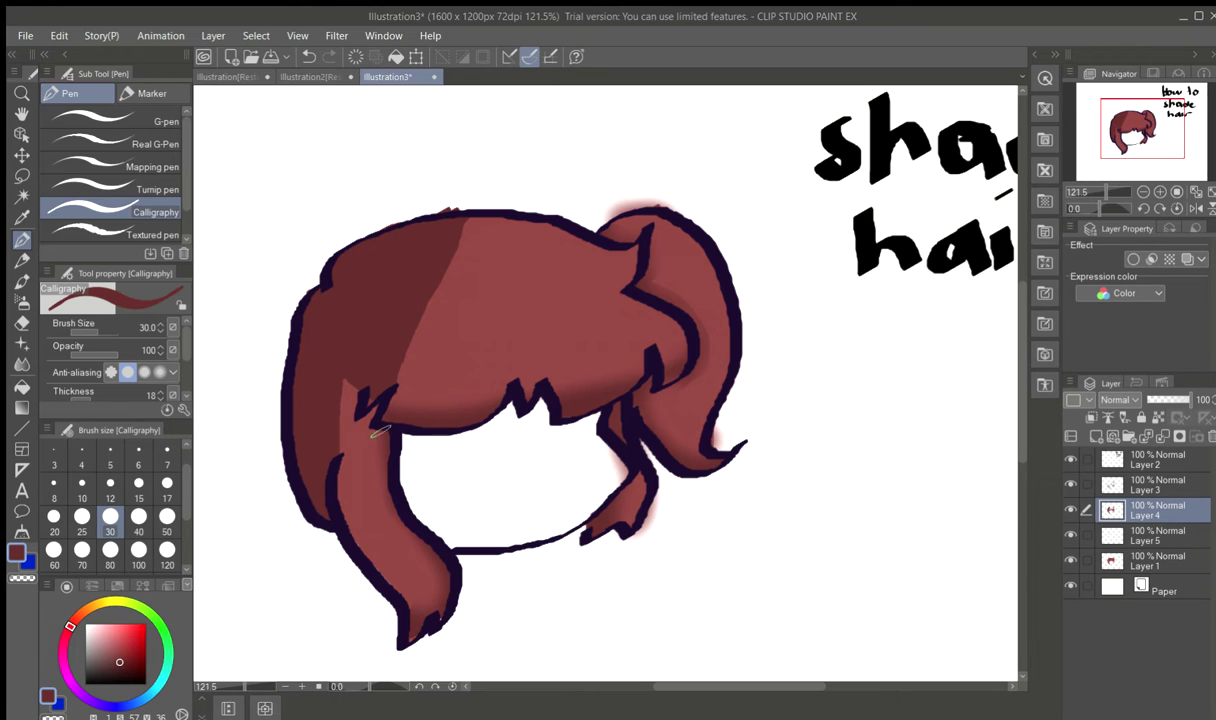
- Repaint hard-edged dark red shadows along the long left lock's face side and tip and along the bangs' lower edge
mouse_move(362, 405)
mouse_down()
mouse_move(370, 485)
mouse_move(437, 586)
mouse_move(441, 618)
mouse_up()
mouse_move(428, 545)
mouse_down()
mouse_move(436, 631)
mouse_move(408, 583)
mouse_move(408, 641)
mouse_up()
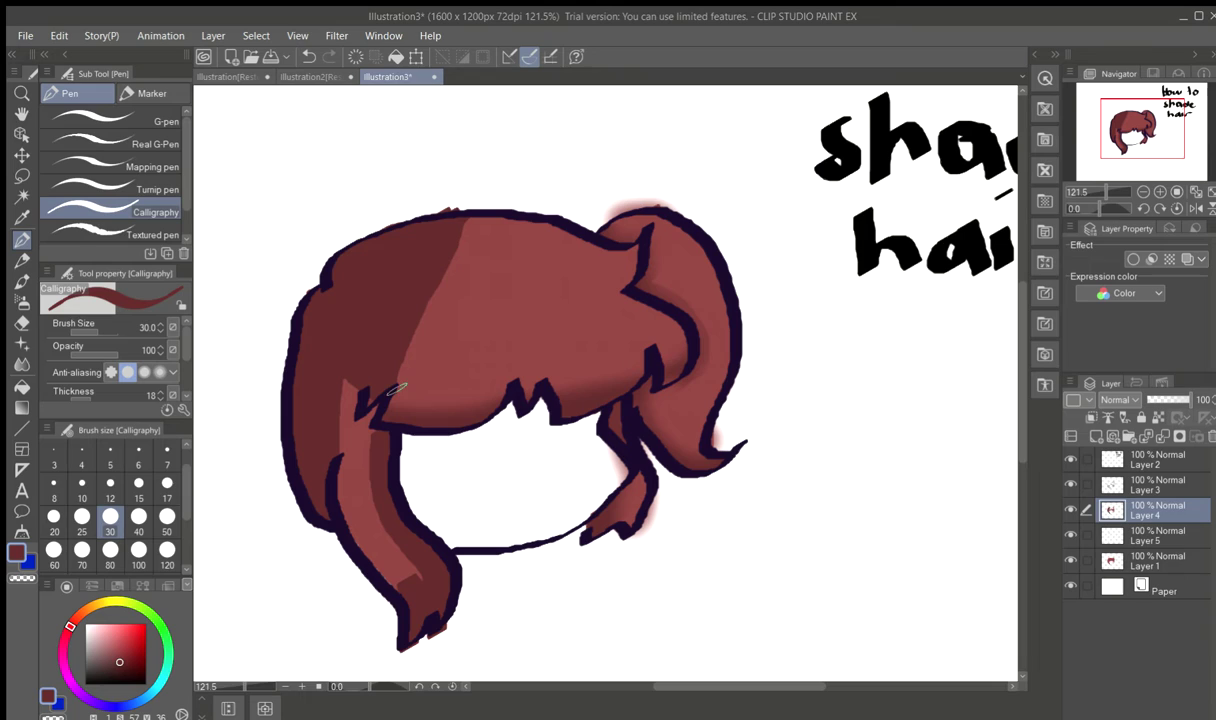
mouse_move(367, 387)
mouse_down()
mouse_move(471, 399)
mouse_move(503, 386)
mouse_move(475, 410)
mouse_move(453, 410)
mouse_move(489, 400)
mouse_move(375, 400)
mouse_up()
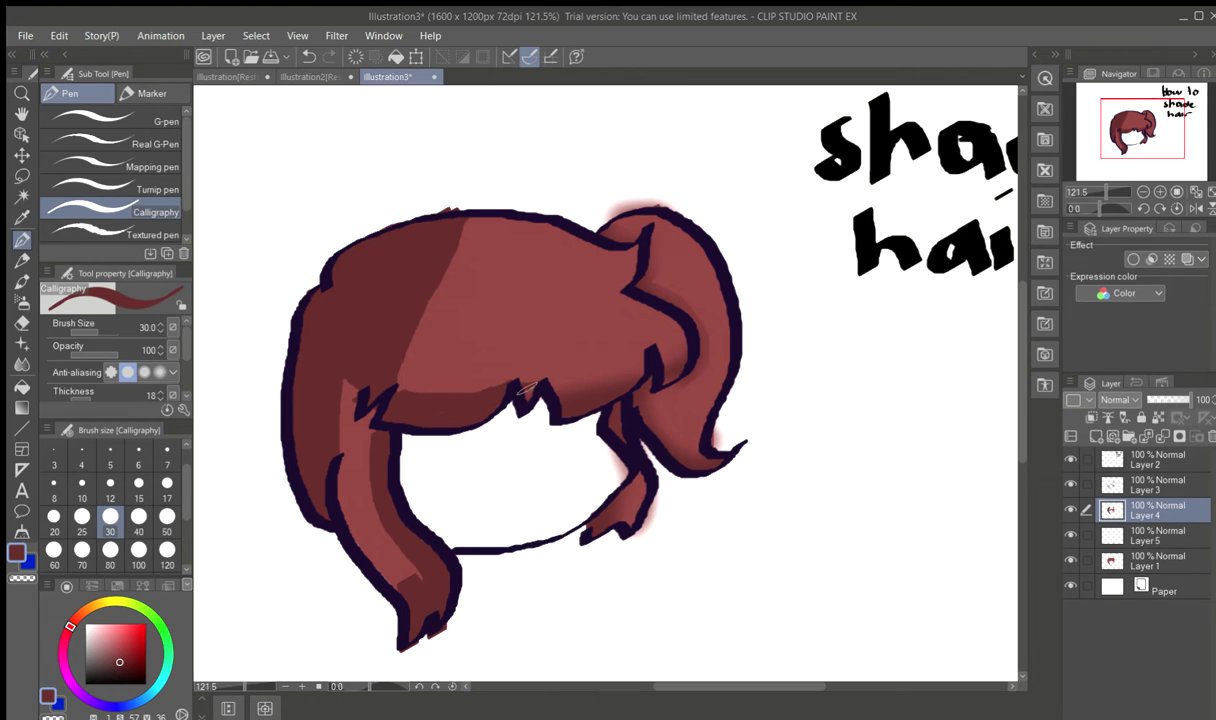
mouse_move(537, 388)
mouse_down()
mouse_move(639, 351)
mouse_move(625, 391)
mouse_move(629, 367)
mouse_move(613, 395)
mouse_move(625, 363)
mouse_move(565, 381)
mouse_move(604, 381)
mouse_up()
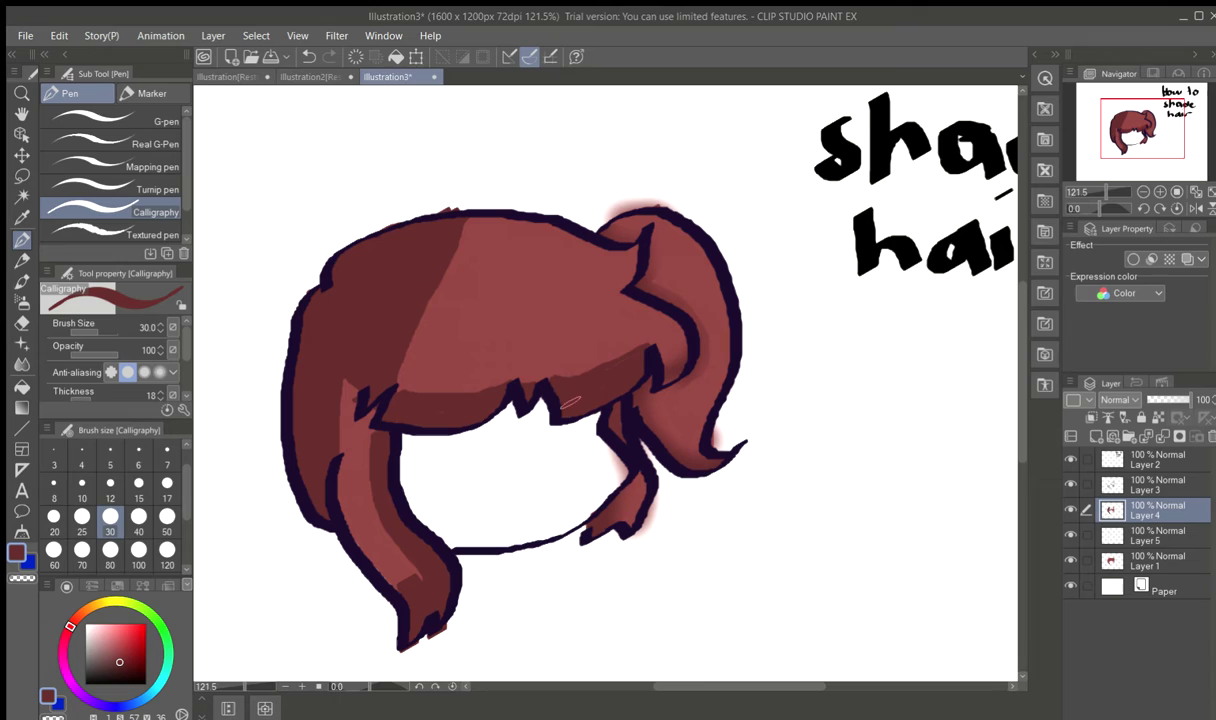
mouse_move(648, 343)
mouse_down()
mouse_move(680, 335)
mouse_move(680, 365)
mouse_move(666, 350)
mouse_up()
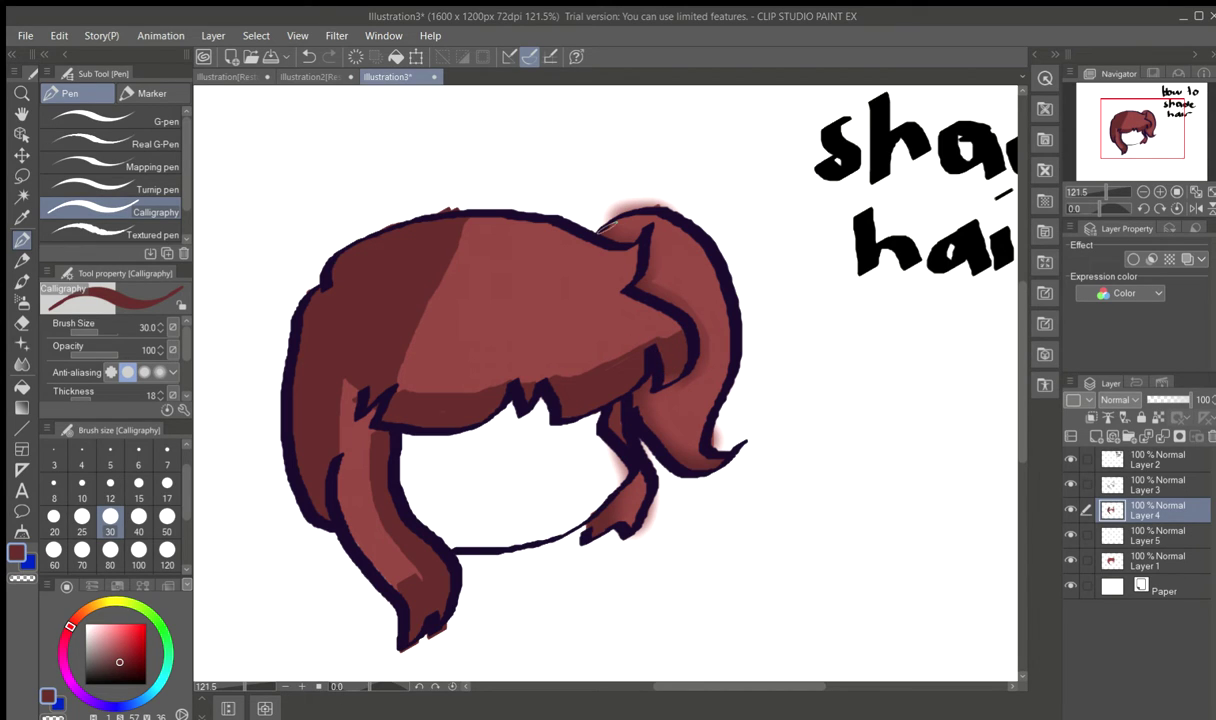
- Repaint the ponytail's dark red shadows at its base, inner edge and underside, and fill the gap at the bangs' left tip
mouse_move(604, 222)
mouse_down()
mouse_move(659, 218)
mouse_move(657, 285)
mouse_move(683, 298)
mouse_move(709, 340)
mouse_move(697, 384)
mouse_move(661, 399)
mouse_move(644, 385)
mouse_move(653, 424)
mouse_move(714, 459)
mouse_up()
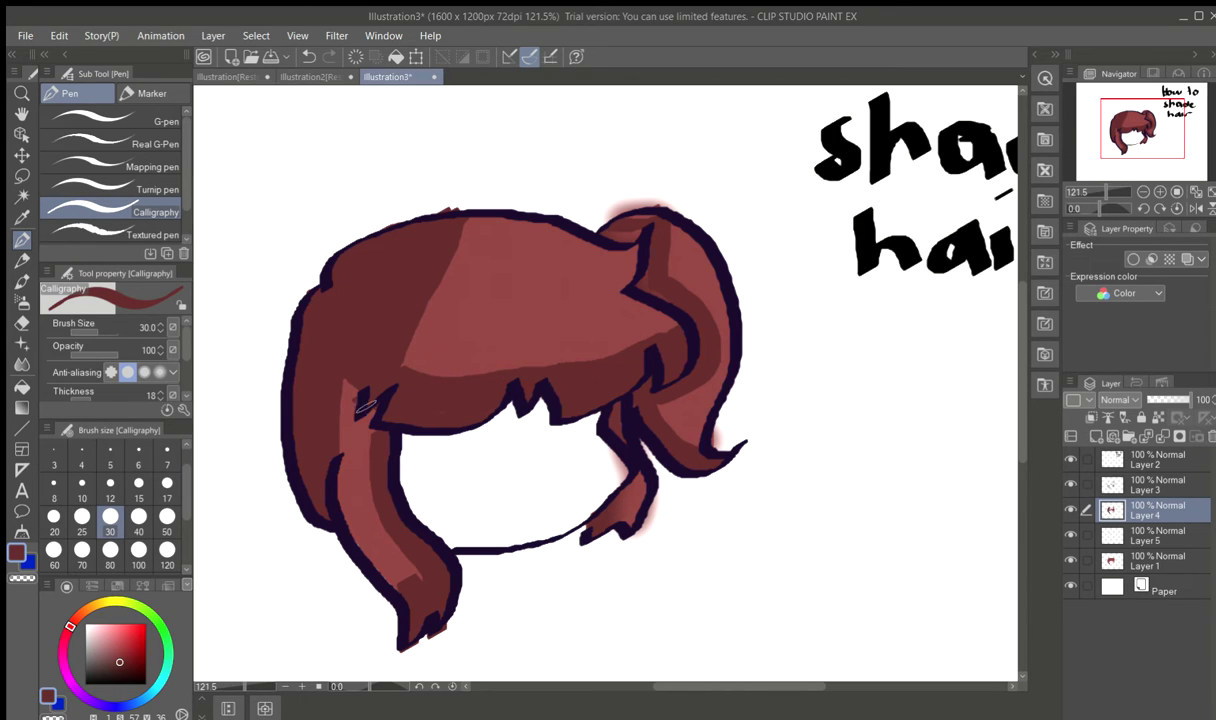
drag(375, 414, 380, 474)
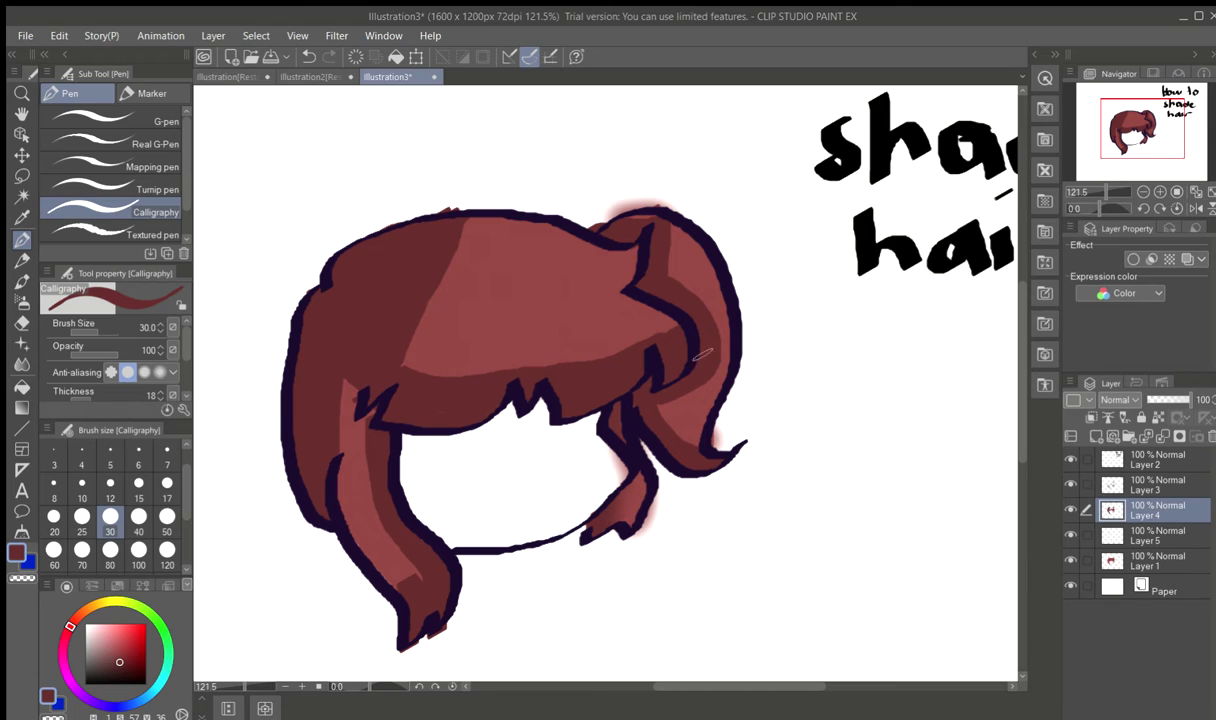
- Erase the stray red paint outside the hair outline on Layer 4 with the Rough eraser at size 25
click(21, 323)
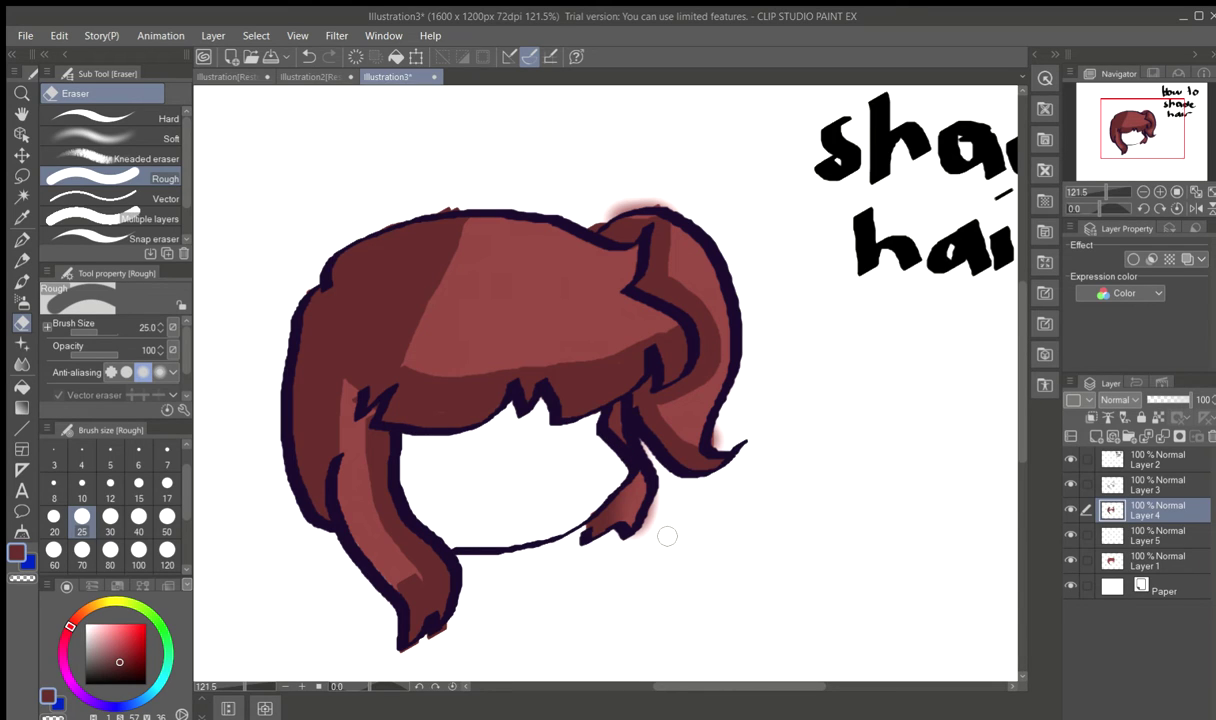
drag(672, 494, 638, 534)
drag(733, 432, 722, 441)
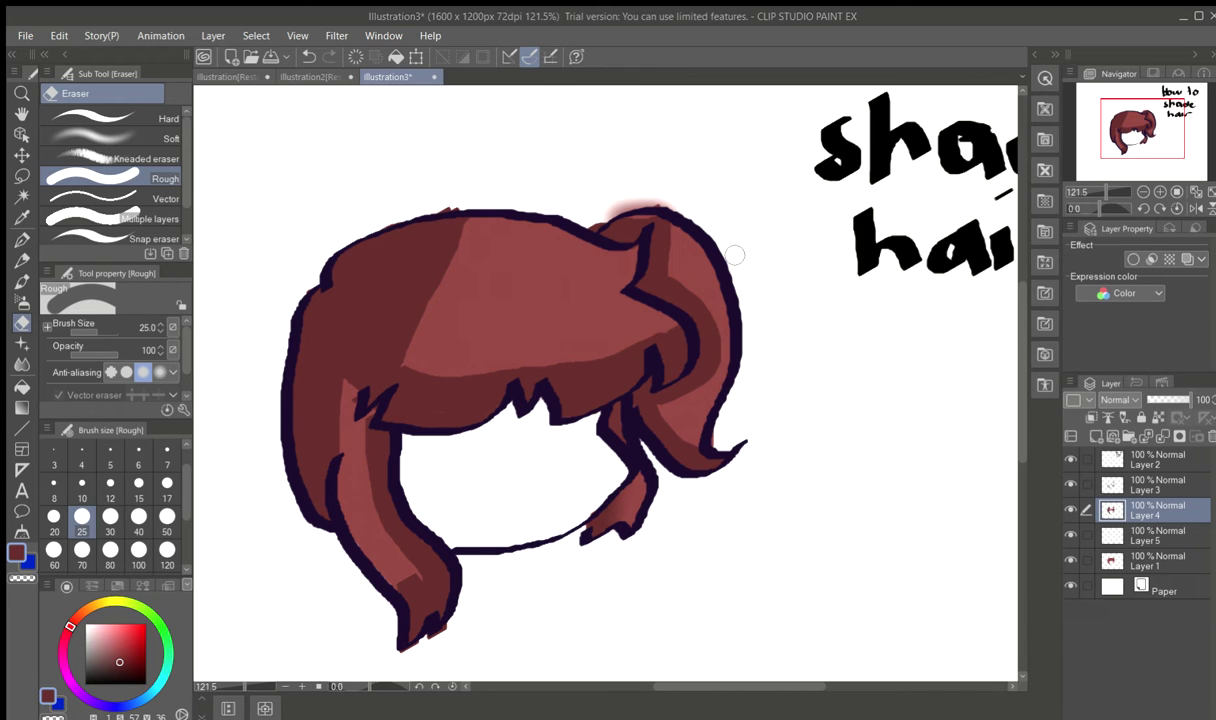
mouse_move(668, 197)
mouse_down()
mouse_move(588, 207)
mouse_move(633, 198)
mouse_move(588, 224)
mouse_move(626, 197)
mouse_move(650, 198)
mouse_move(673, 204)
mouse_move(622, 207)
mouse_move(692, 206)
mouse_move(729, 232)
mouse_up()
drag(423, 195, 445, 202)
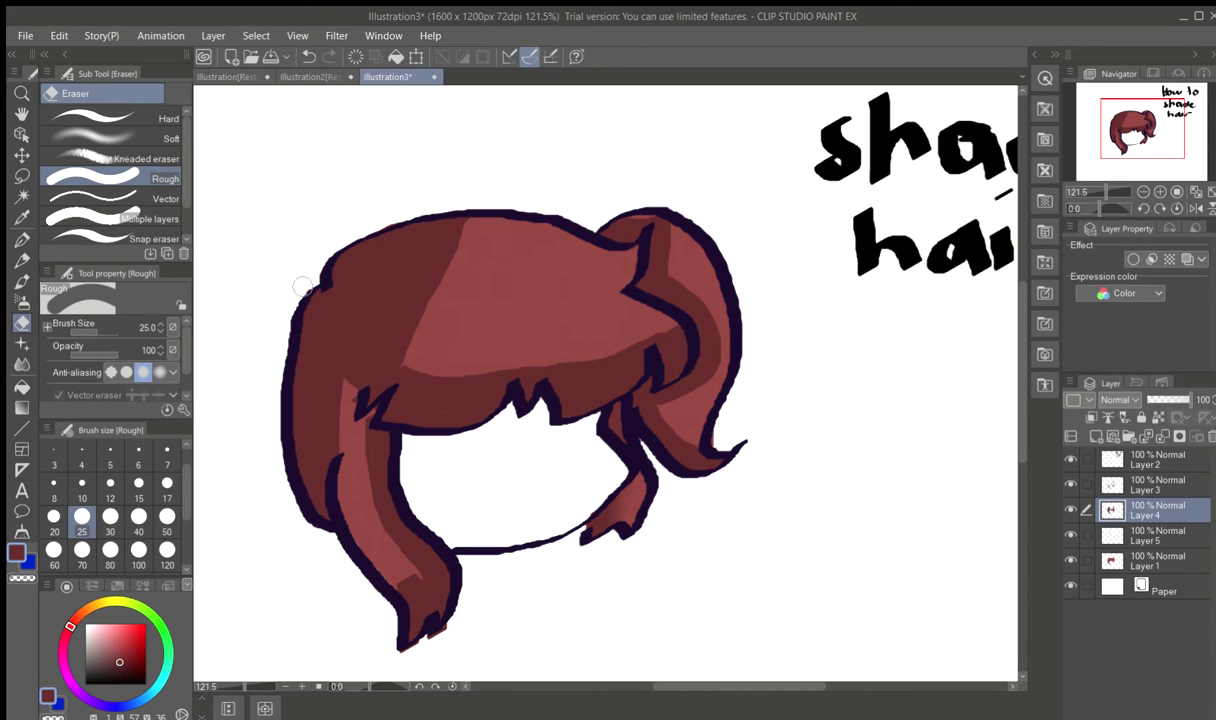
drag(303, 287, 293, 281)
mouse_move(443, 638)
mouse_down()
mouse_move(399, 659)
mouse_move(445, 632)
mouse_move(434, 641)
mouse_up()
- Sample the base hair red and blend the shadow edges on the crown, bangs and left locks with the Soft airbrush at size 50
alt+click(461, 287)
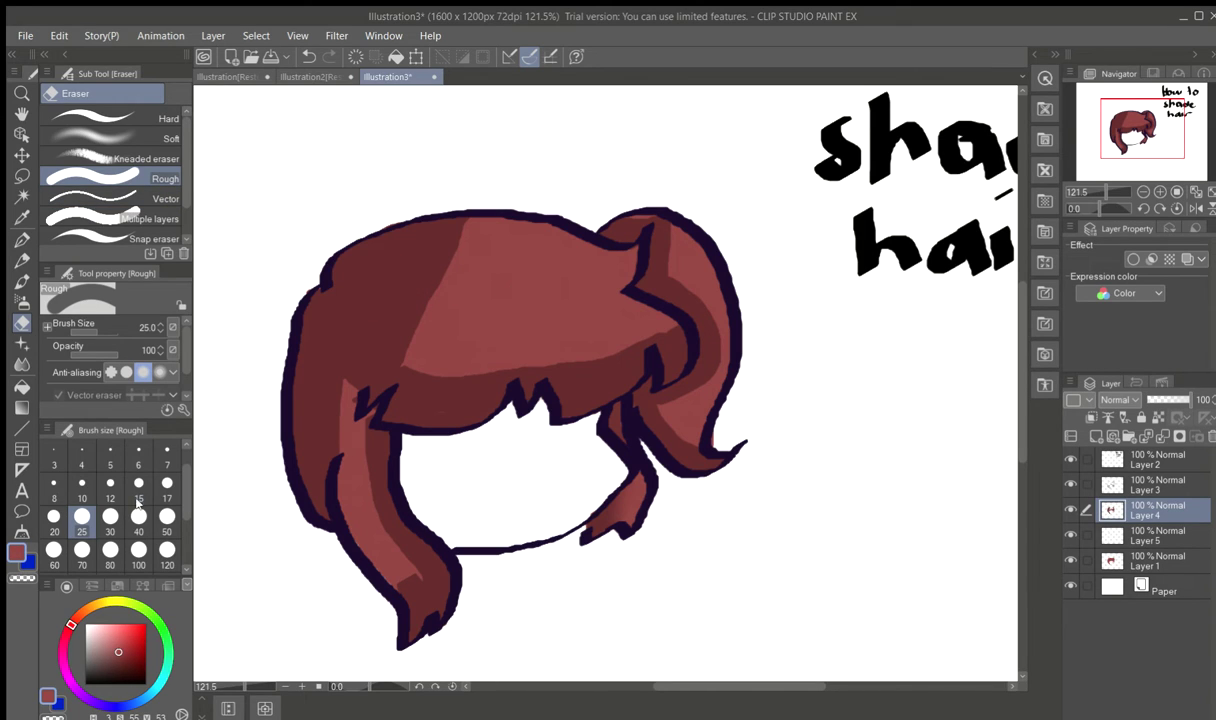
click(18, 300)
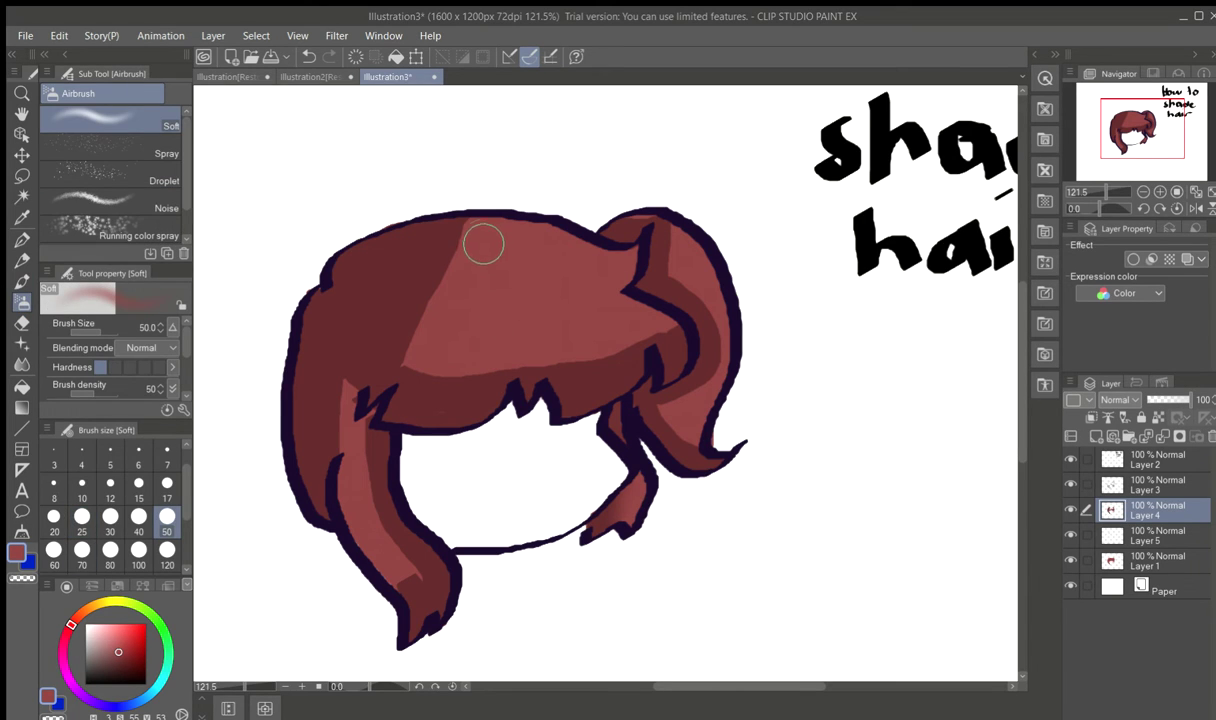
mouse_move(455, 262)
mouse_down()
mouse_move(414, 349)
mouse_move(473, 224)
mouse_move(430, 286)
mouse_move(407, 365)
mouse_move(512, 367)
mouse_move(670, 321)
mouse_move(508, 362)
mouse_move(424, 347)
mouse_move(488, 365)
mouse_move(625, 353)
mouse_move(672, 330)
mouse_move(510, 376)
mouse_move(392, 370)
mouse_move(408, 232)
mouse_move(329, 418)
mouse_move(359, 413)
mouse_move(354, 461)
mouse_up()
drag(415, 575, 394, 576)
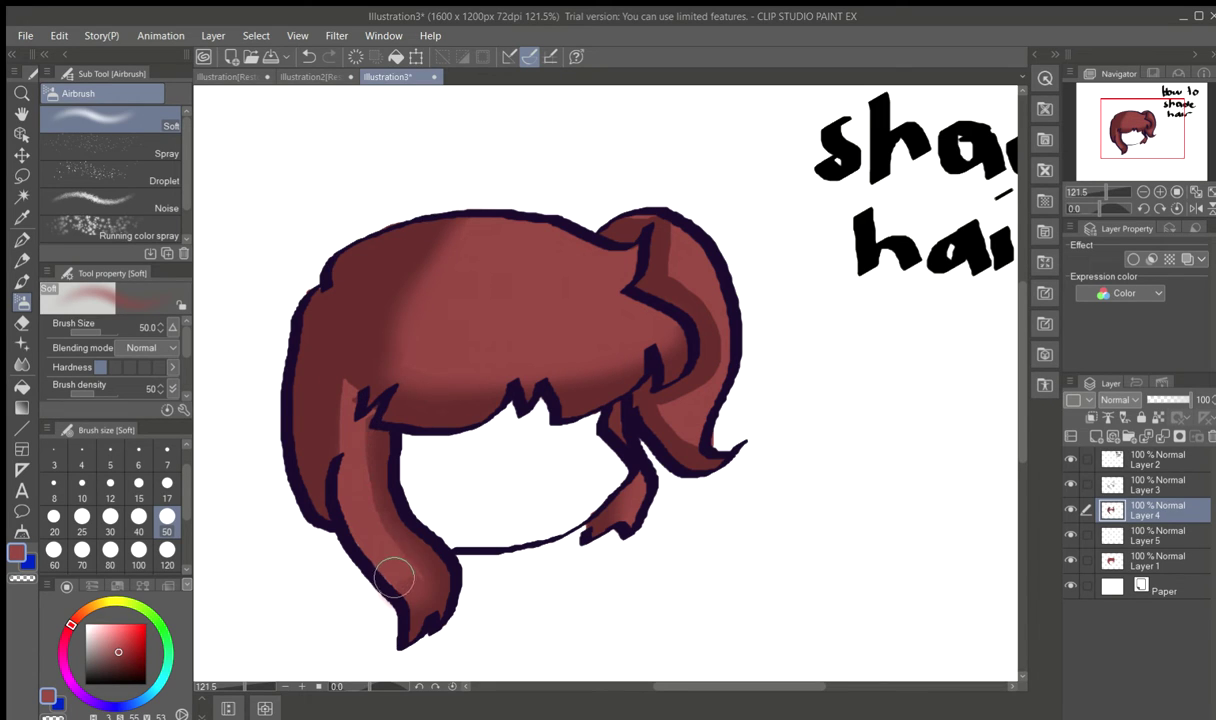
drag(347, 437, 324, 508)
drag(355, 400, 360, 403)
drag(304, 450, 351, 457)
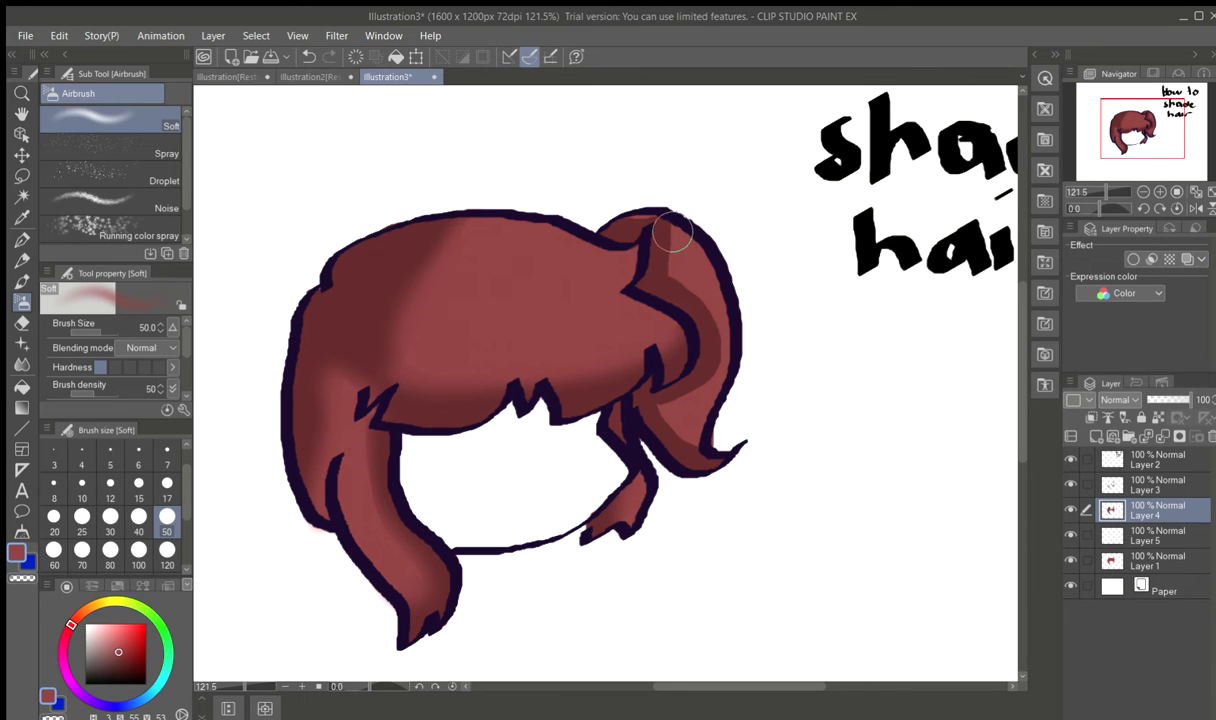
- Soften the ponytail's shadows with the base red airbrush and further reduce the shadows on the left crown and bangs
mouse_move(655, 240)
mouse_down()
mouse_move(696, 302)
mouse_move(715, 395)
mouse_move(719, 347)
mouse_move(660, 413)
mouse_move(712, 448)
mouse_move(673, 407)
mouse_move(692, 271)
mouse_move(711, 413)
mouse_move(740, 413)
mouse_move(790, 370)
mouse_up()
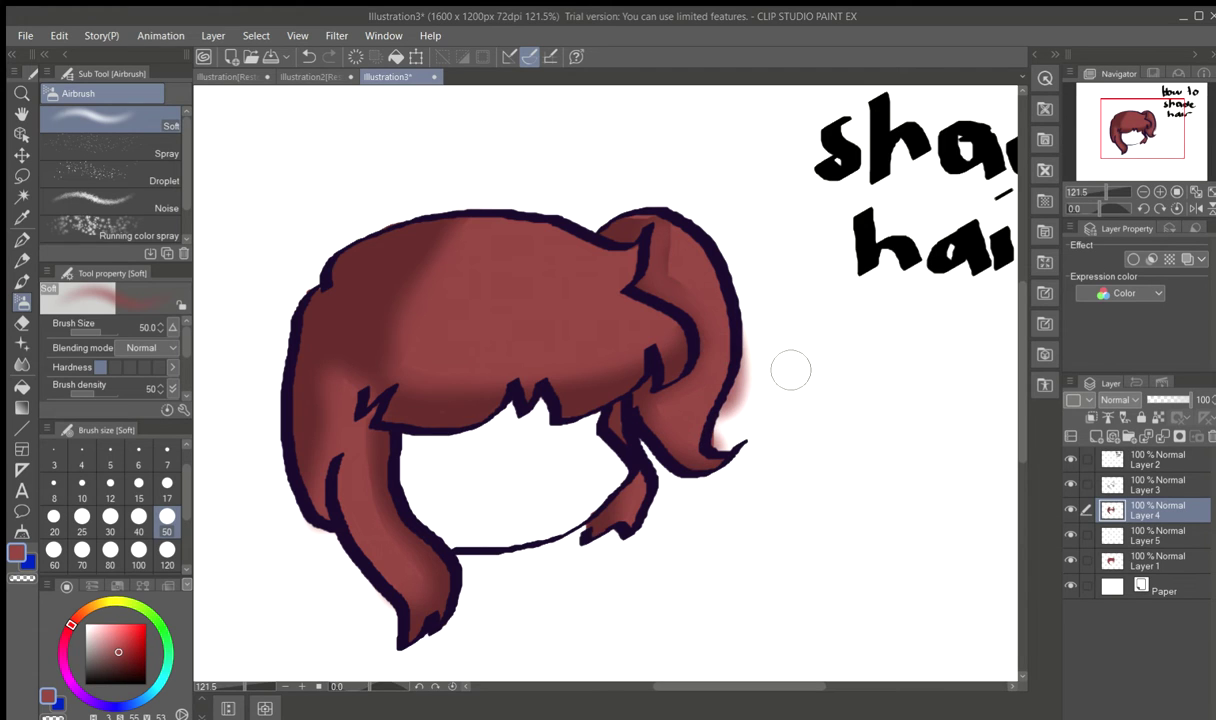
mouse_move(453, 245)
mouse_down()
mouse_move(395, 339)
mouse_move(420, 242)
mouse_move(440, 226)
mouse_move(368, 303)
mouse_up()
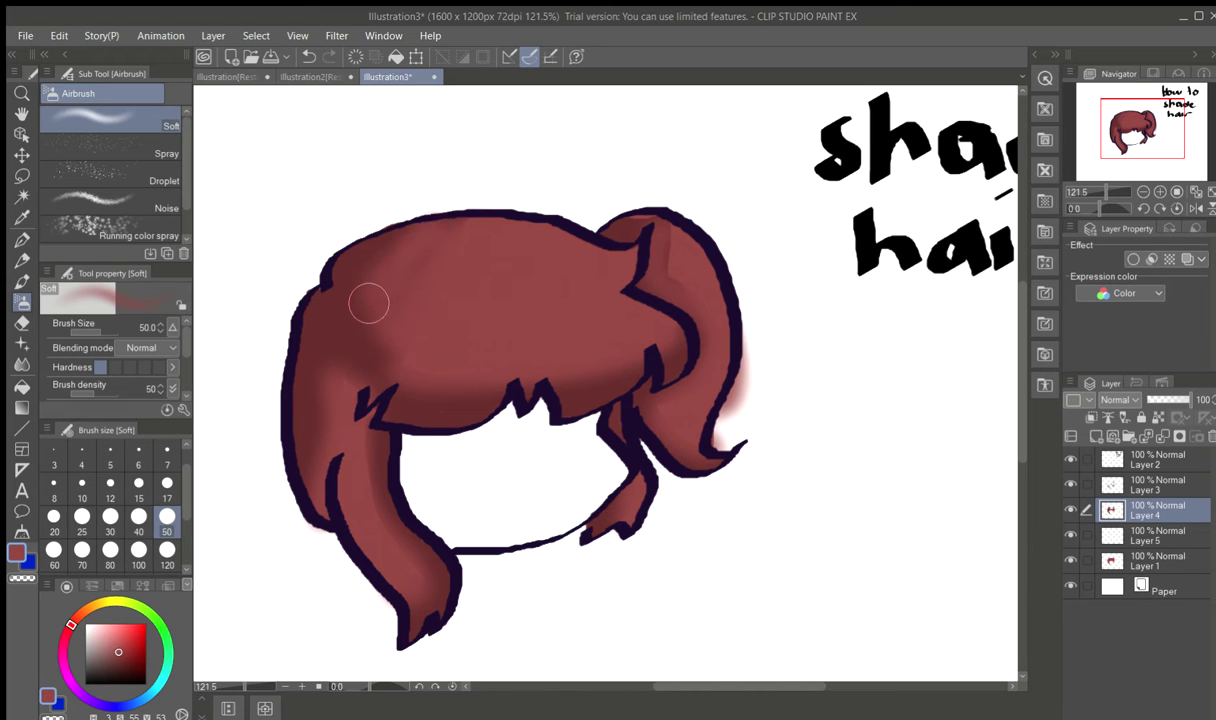
mouse_move(377, 367)
mouse_down()
mouse_move(394, 345)
mouse_move(347, 383)
mouse_move(380, 339)
mouse_move(337, 366)
mouse_move(404, 357)
mouse_move(410, 382)
mouse_move(484, 378)
mouse_up()
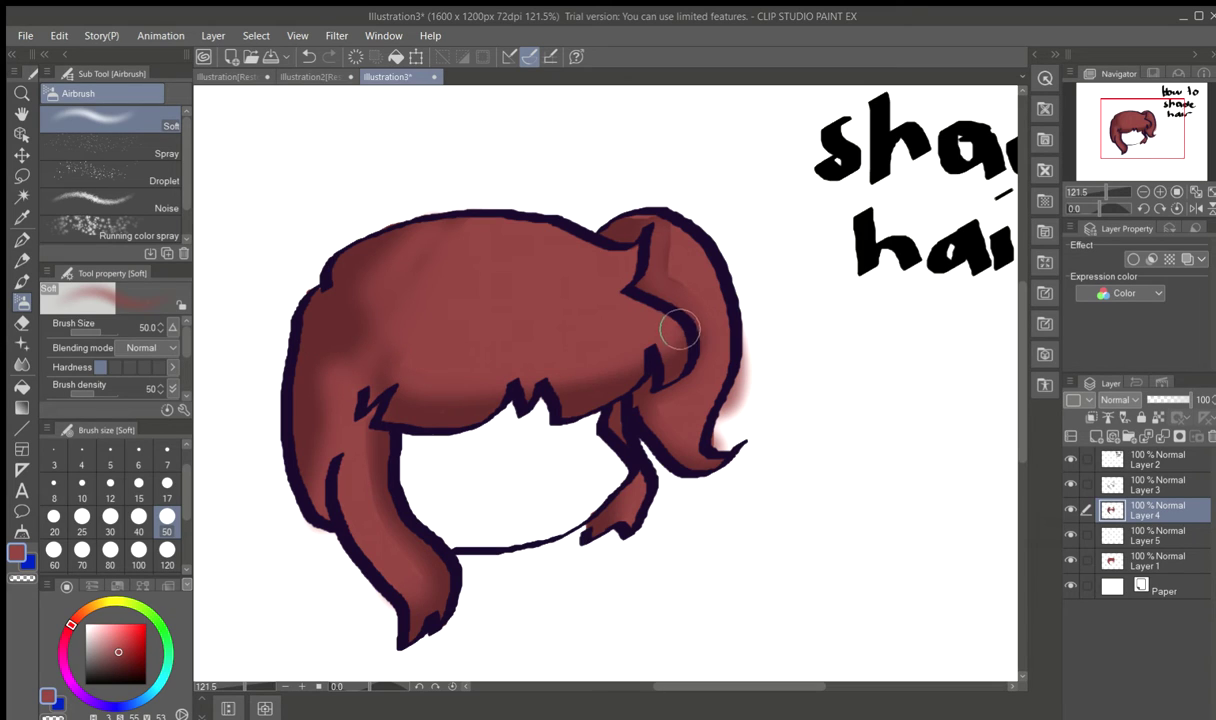
mouse_move(405, 362)
mouse_down()
mouse_move(411, 286)
mouse_move(450, 236)
mouse_move(389, 367)
mouse_move(391, 317)
mouse_move(385, 388)
mouse_move(341, 377)
mouse_move(319, 521)
mouse_move(320, 470)
mouse_move(351, 373)
mouse_move(388, 343)
mouse_move(382, 299)
mouse_move(371, 302)
mouse_move(382, 323)
mouse_move(366, 356)
mouse_move(345, 360)
mouse_move(386, 320)
mouse_move(376, 296)
mouse_move(440, 212)
mouse_up()
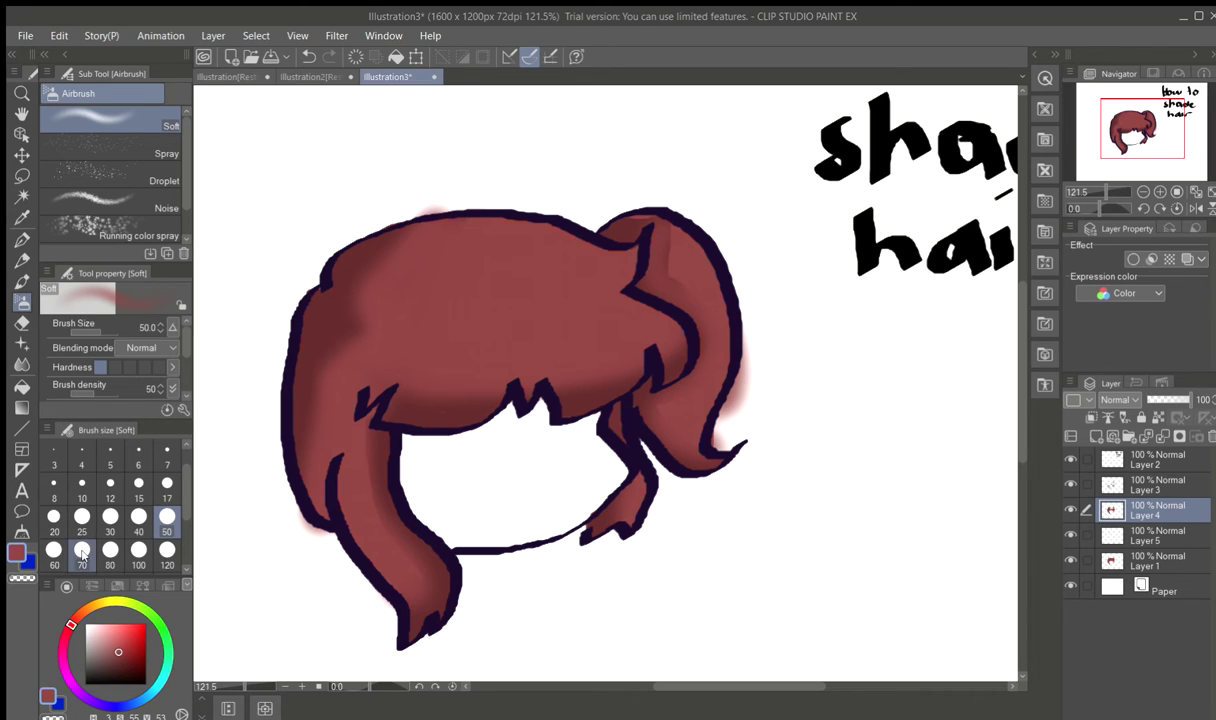
- Erase the airbrush spill outside the outline above the crown, along the left lock and beside the ponytail
click(22, 323)
mouse_move(415, 196)
mouse_down()
mouse_move(392, 206)
mouse_move(466, 198)
mouse_up()
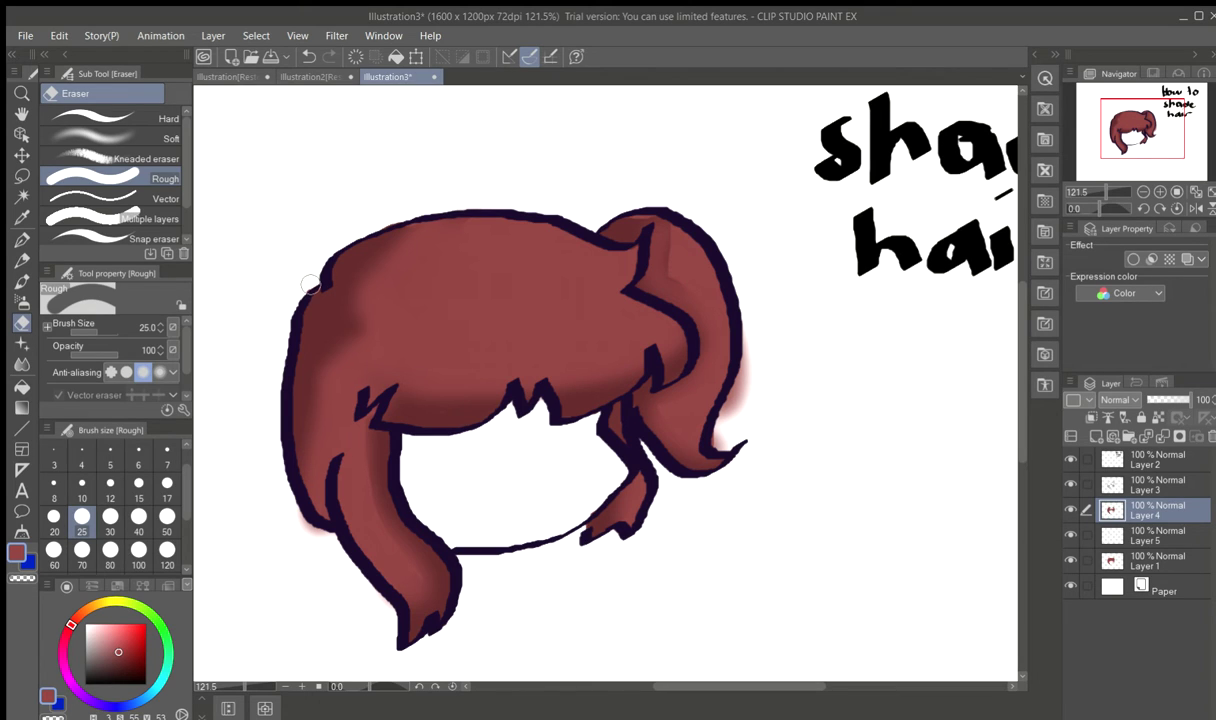
mouse_move(329, 544)
mouse_down()
mouse_move(284, 500)
mouse_move(385, 604)
mouse_move(392, 655)
mouse_up()
mouse_move(723, 427)
mouse_down()
mouse_move(758, 359)
mouse_move(757, 316)
mouse_move(740, 436)
mouse_move(751, 403)
mouse_move(751, 373)
mouse_move(712, 437)
mouse_move(743, 326)
mouse_up()
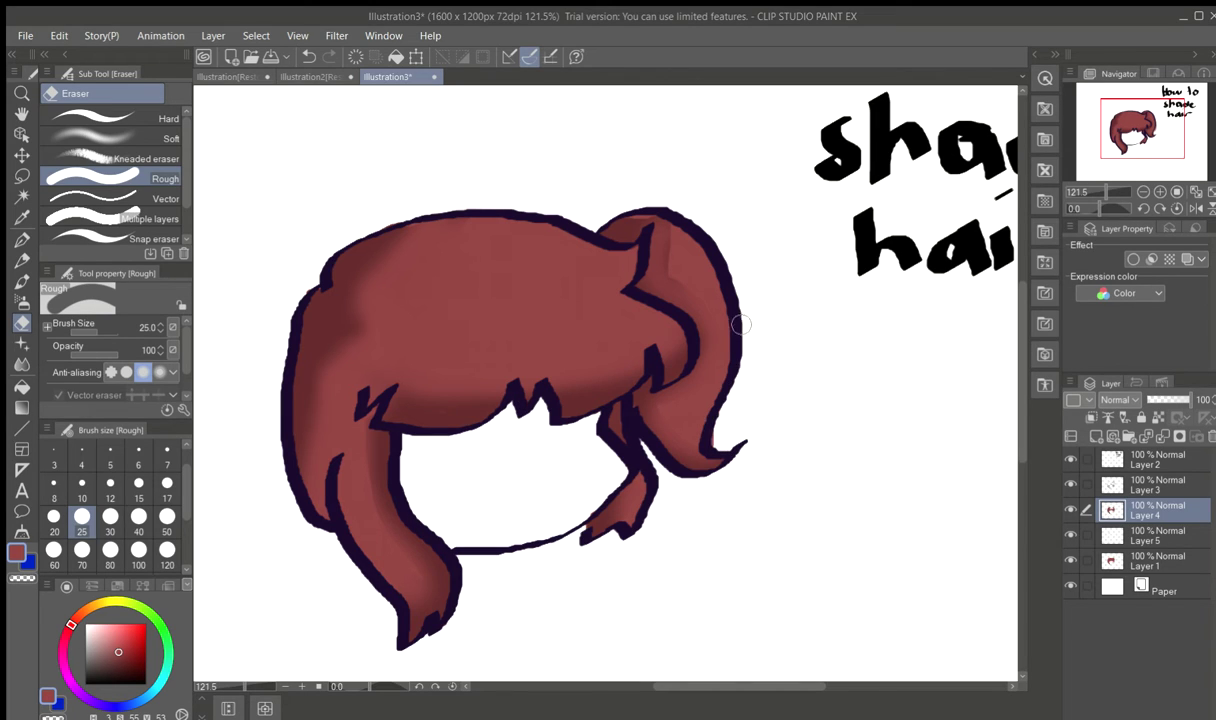
- Sample the dark red shadow colour for the Calligraphy pen and move Layer 5 directly above Layer 4
click(1109, 530)
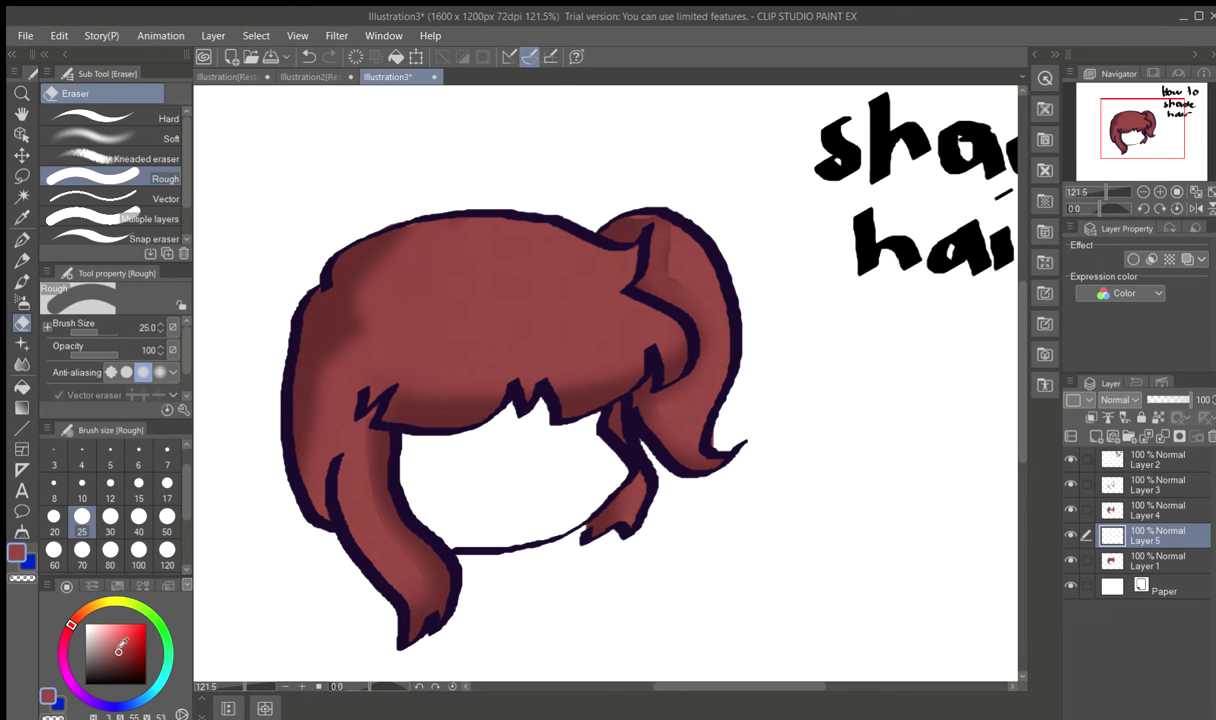
click(117, 652)
alt+click(318, 315)
click(21, 239)
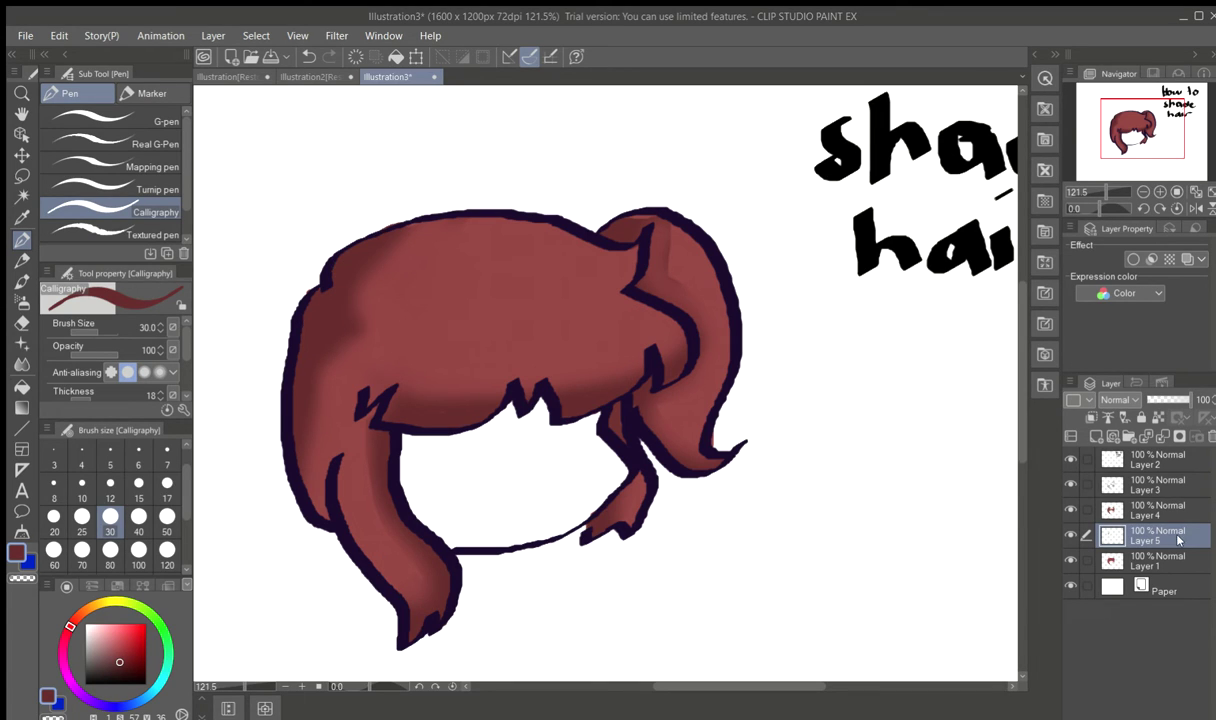
drag(1187, 508, 1187, 506)
- Paint a hard-edged dark red accent down the outer left section on Layer 5 and set the layer's opacity to 15%
drag(412, 218, 362, 340)
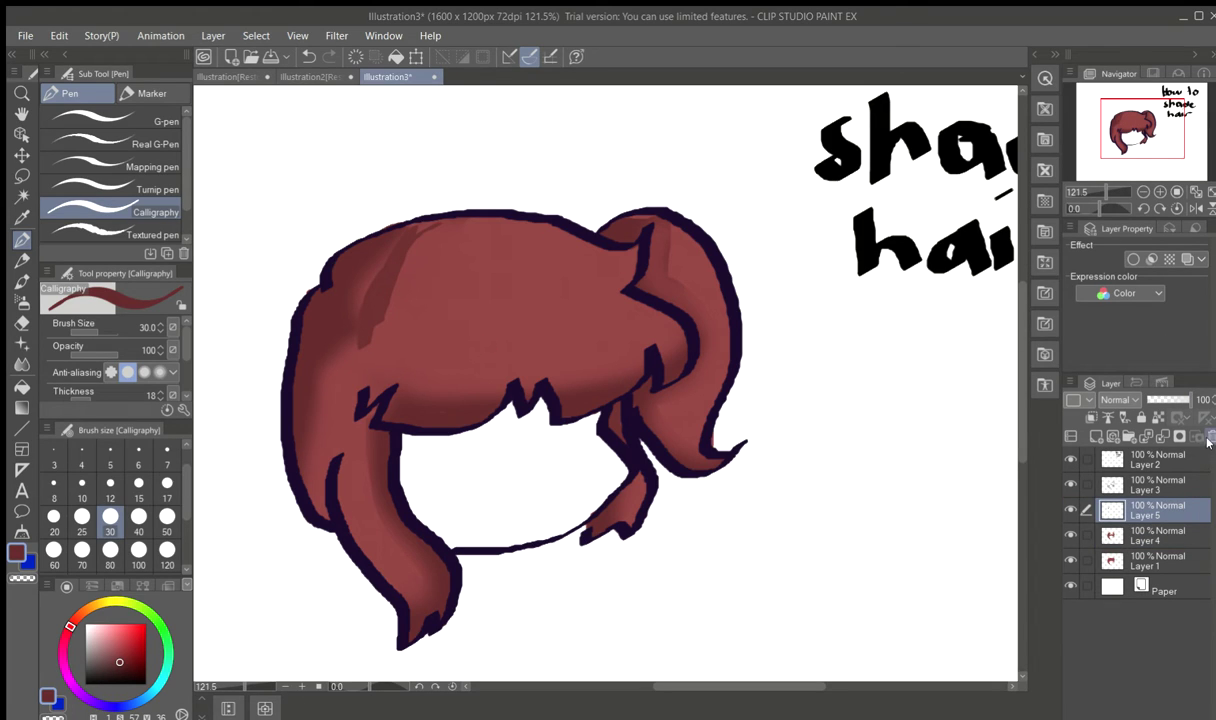
key(ctrl+z)
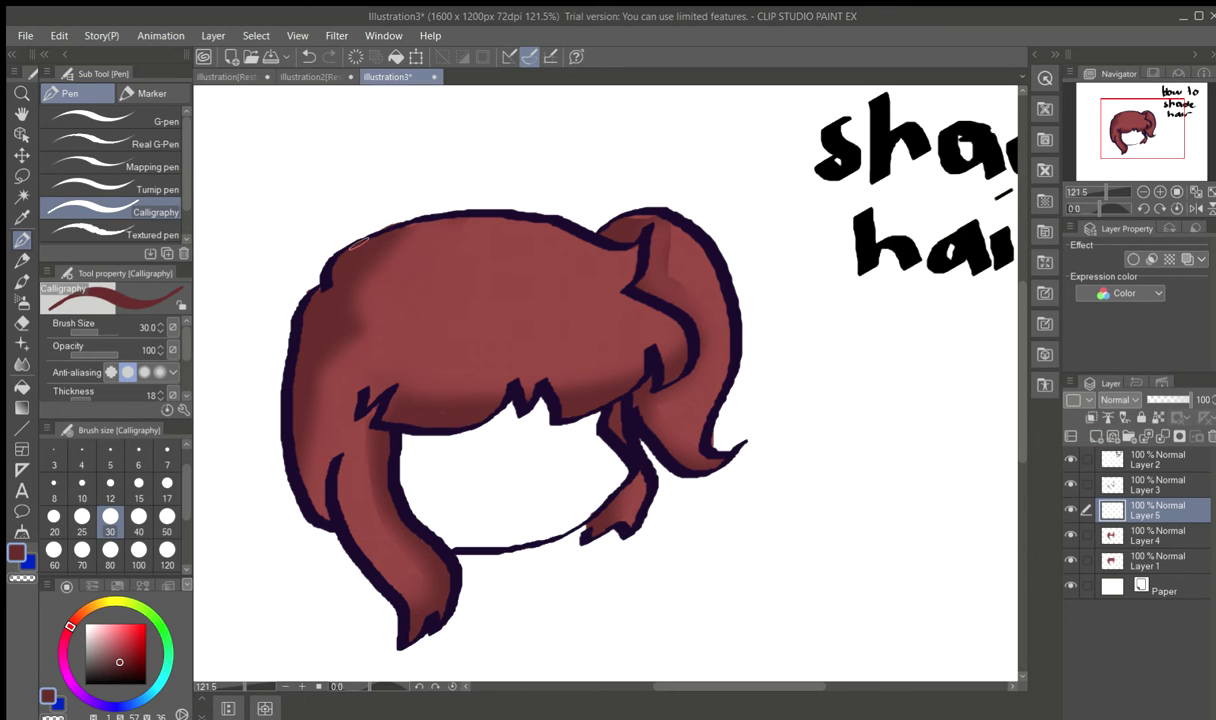
mouse_move(300, 402)
mouse_down()
mouse_move(292, 458)
mouse_move(324, 523)
mouse_up()
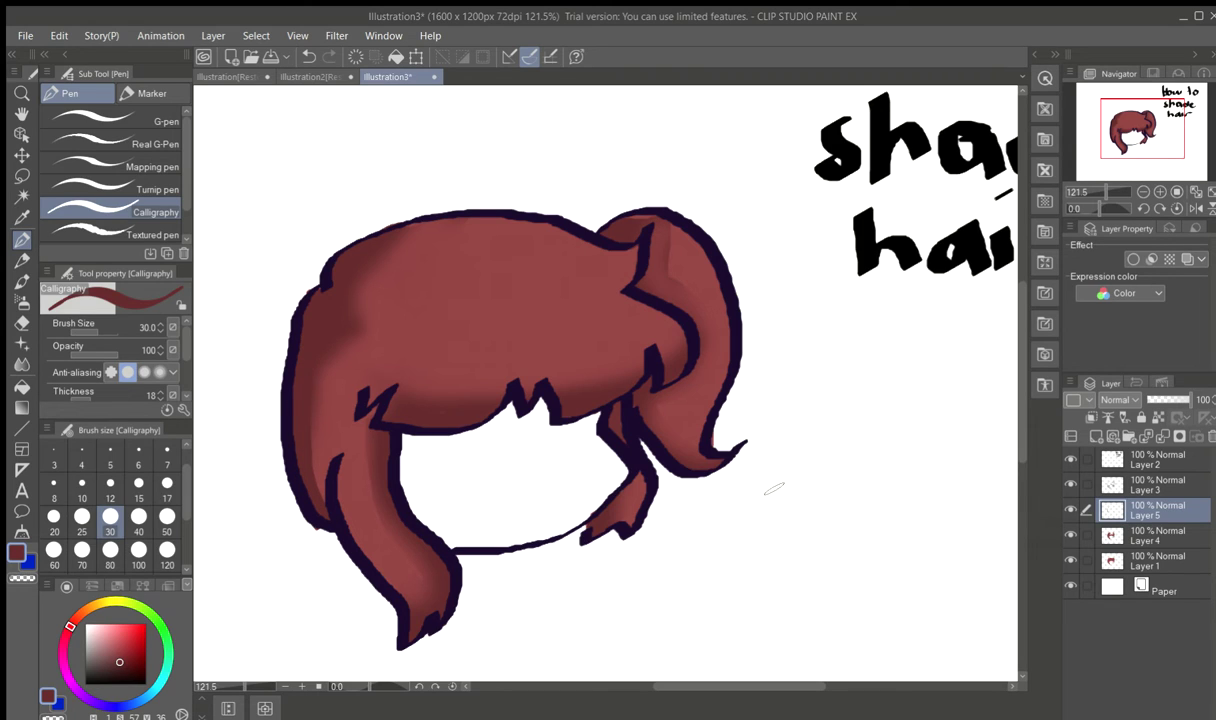
click(1172, 399)
drag(1162, 399, 1150, 398)
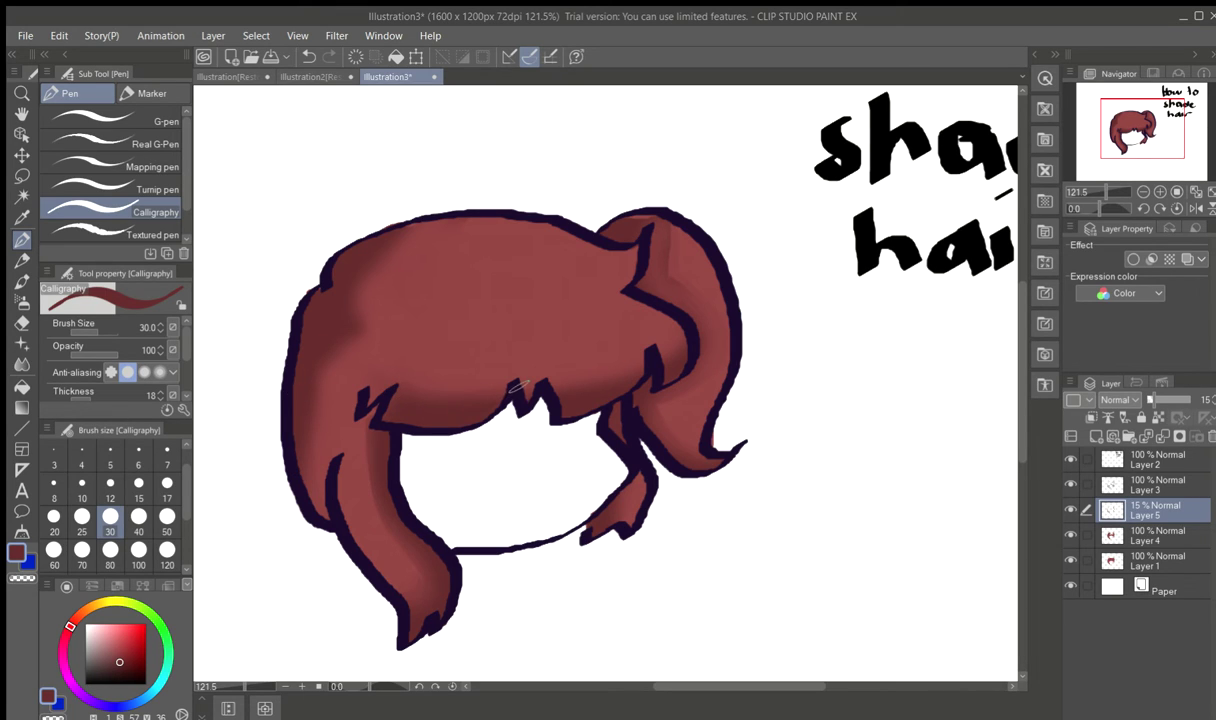
- Add a layer above Layer 5 and paint a jagged light pink highlight band across the crown and upper ponytail with Calligraphy at size 30
click(1093, 436)
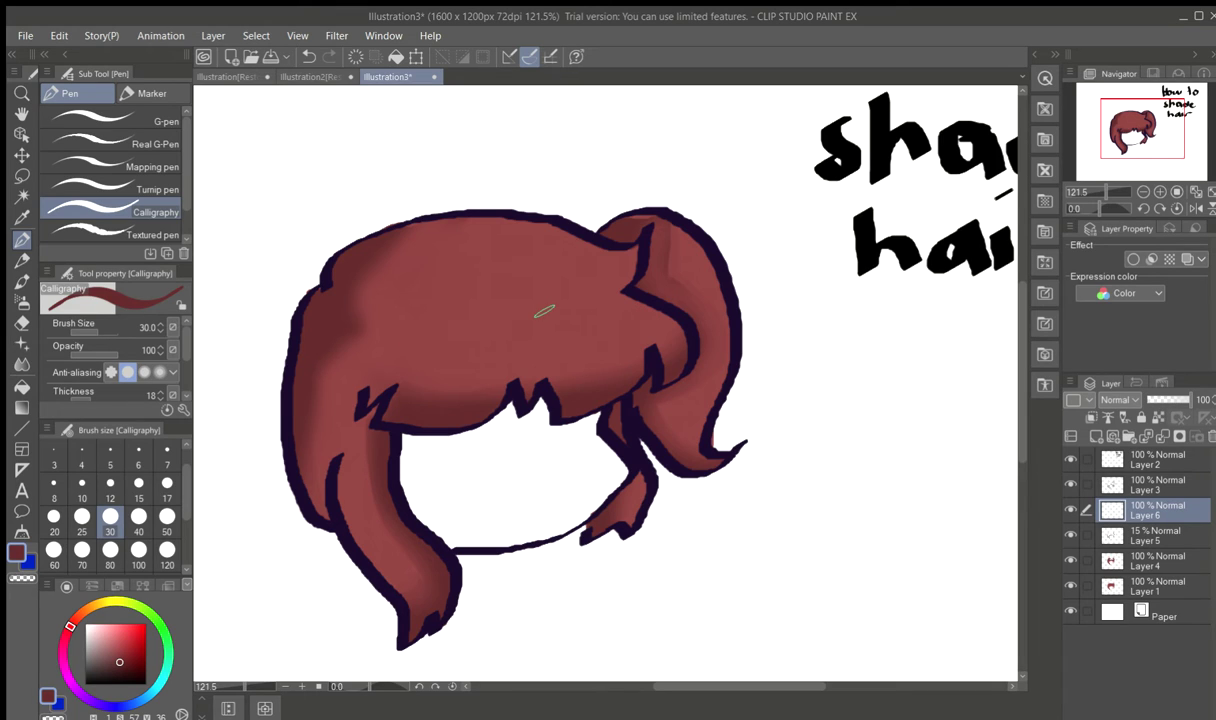
alt+click(457, 297)
mouse_move(117, 655)
mouse_down()
mouse_move(68, 616)
mouse_move(65, 628)
mouse_up()
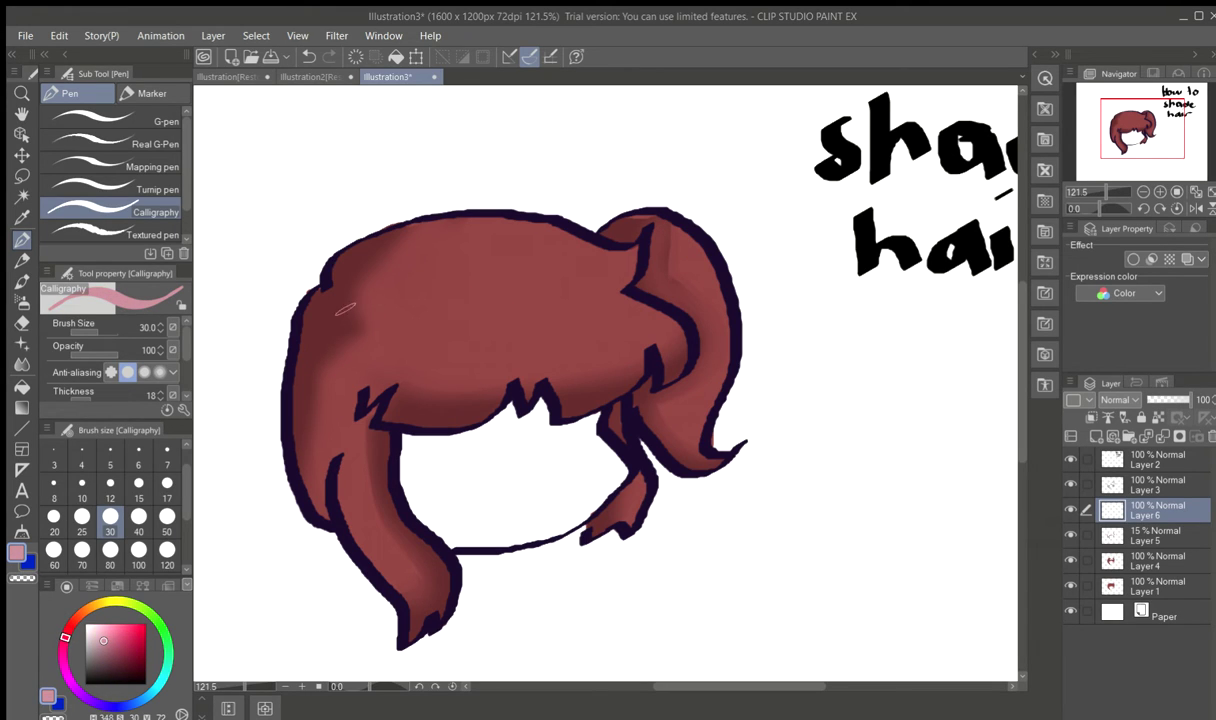
mouse_move(331, 284)
mouse_down()
mouse_move(302, 322)
mouse_move(345, 290)
mouse_move(505, 290)
mouse_up()
mouse_move(618, 250)
mouse_down()
mouse_move(586, 270)
mouse_move(571, 291)
mouse_move(528, 291)
mouse_up()
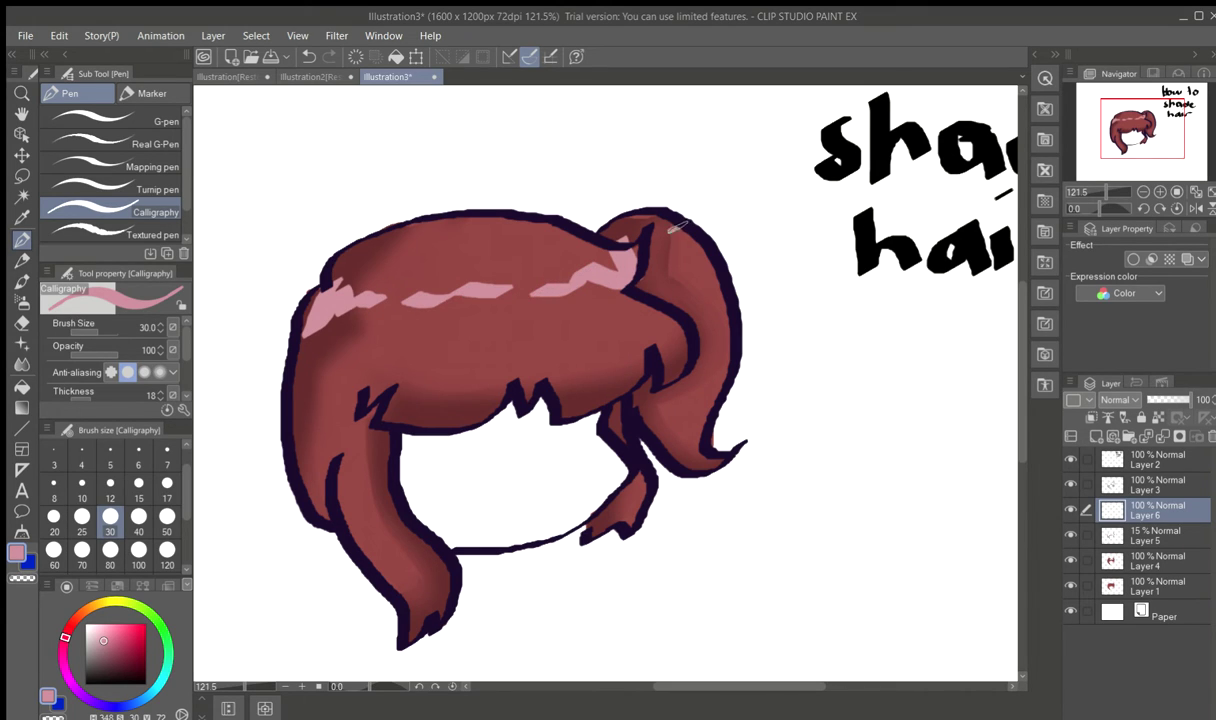
mouse_move(674, 228)
mouse_down()
mouse_move(694, 263)
mouse_move(660, 255)
mouse_up()
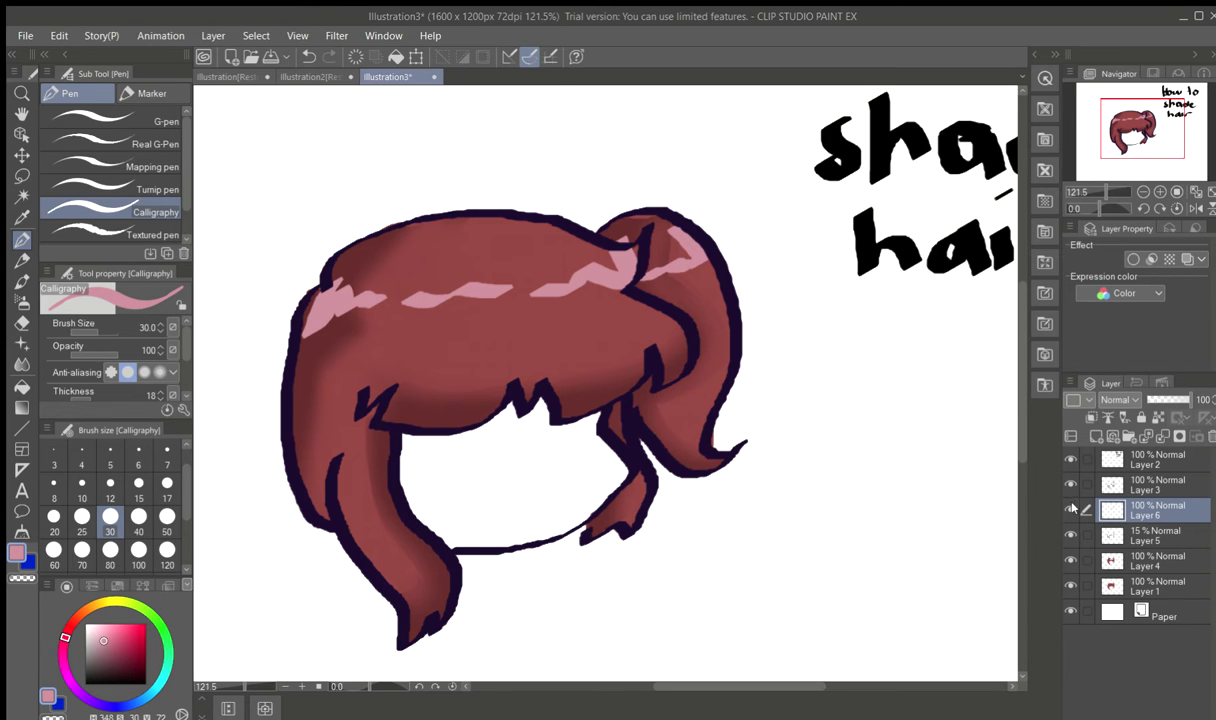
- Try a soft pink glow over the highlight band with the Soft airbrush at size 50, and undo those strokes
click(21, 300)
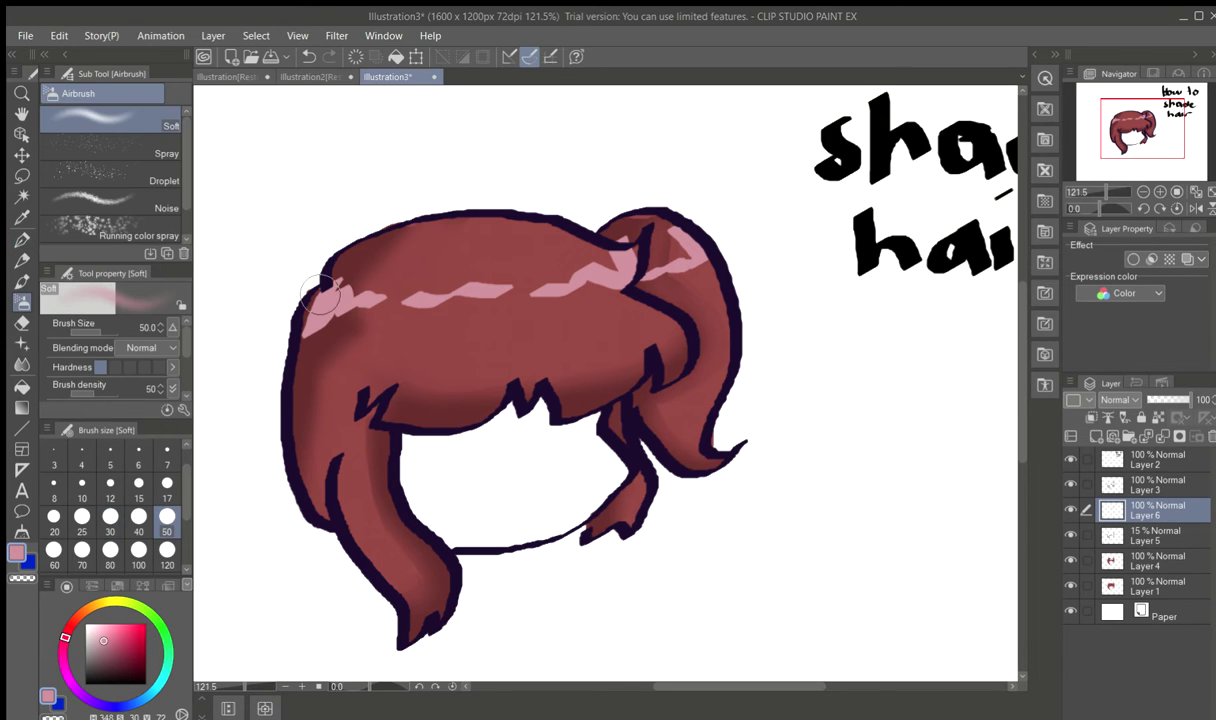
drag(368, 295, 336, 275)
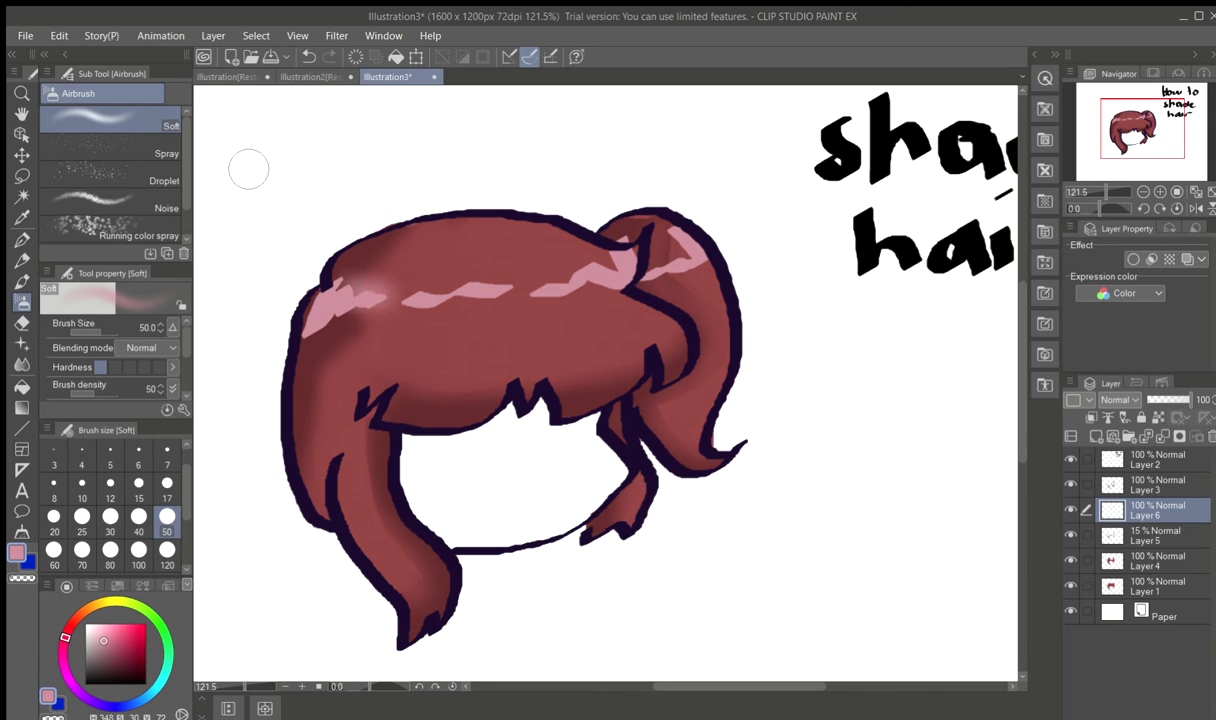
click(300, 57)
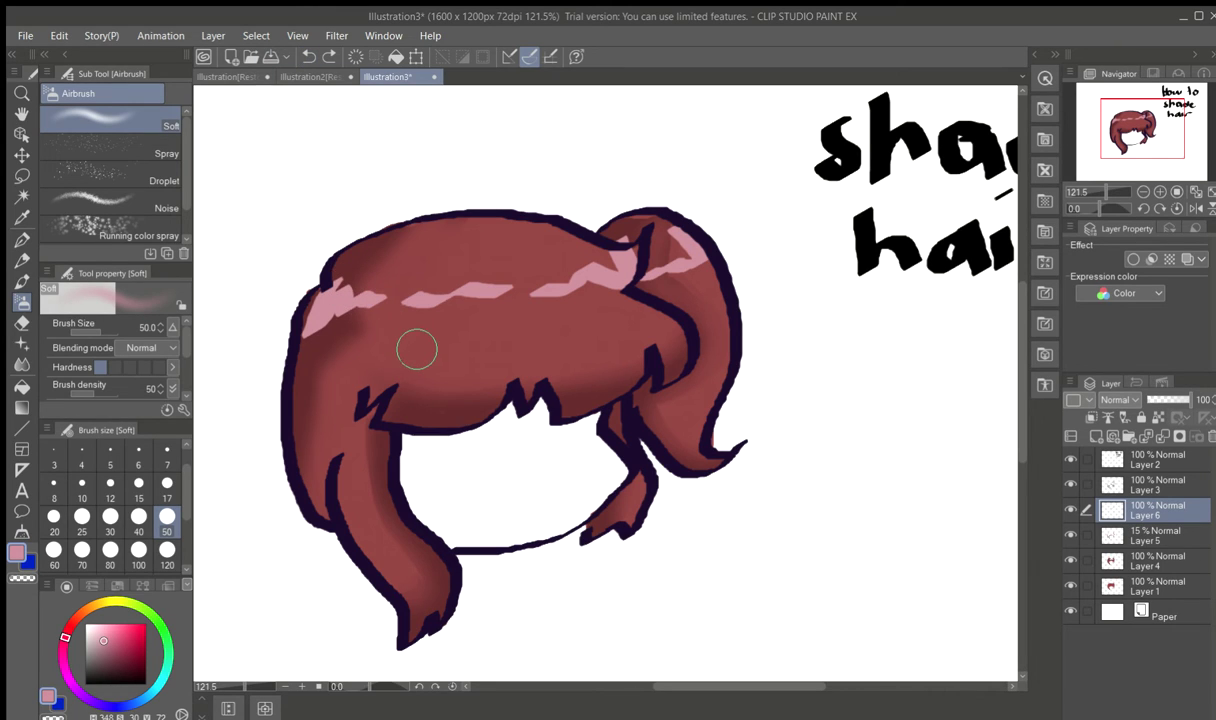
mouse_move(372, 293)
mouse_down()
mouse_move(328, 317)
mouse_move(329, 288)
mouse_move(307, 336)
mouse_move(342, 277)
mouse_move(343, 316)
mouse_move(354, 282)
mouse_move(394, 311)
mouse_move(594, 287)
mouse_move(621, 255)
mouse_move(643, 271)
mouse_move(692, 264)
mouse_move(673, 213)
mouse_move(719, 276)
mouse_up()
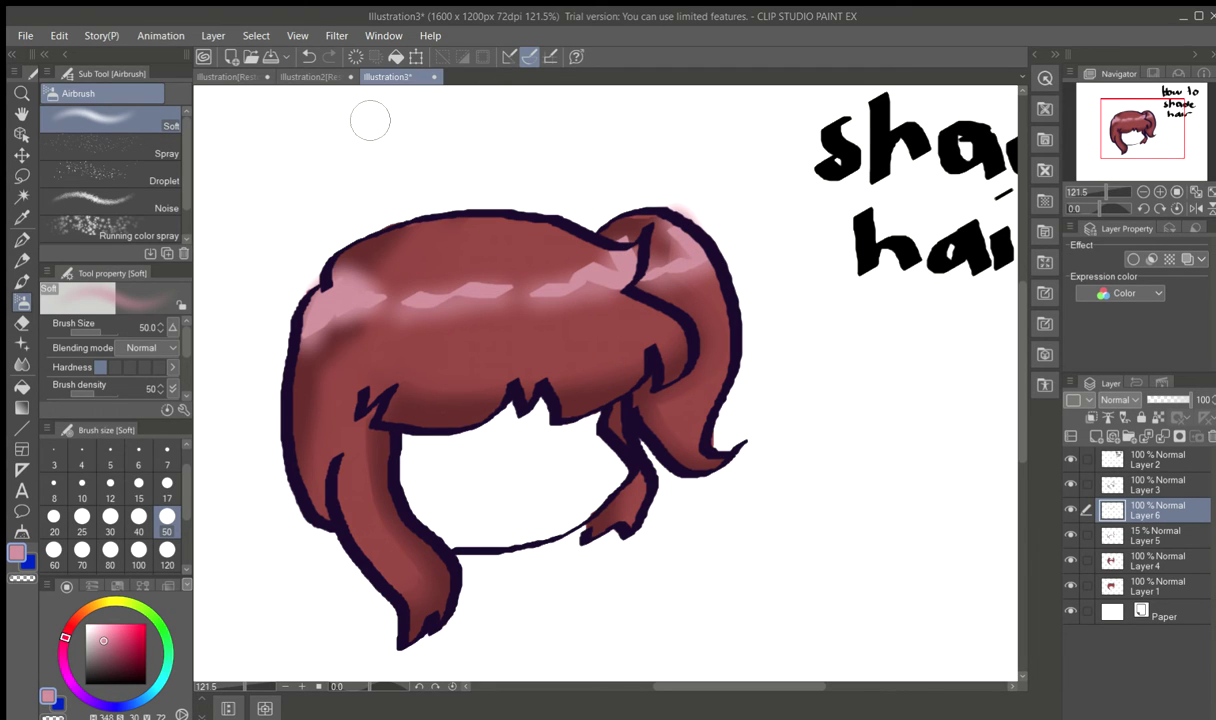
click(307, 56)
click(307, 56)
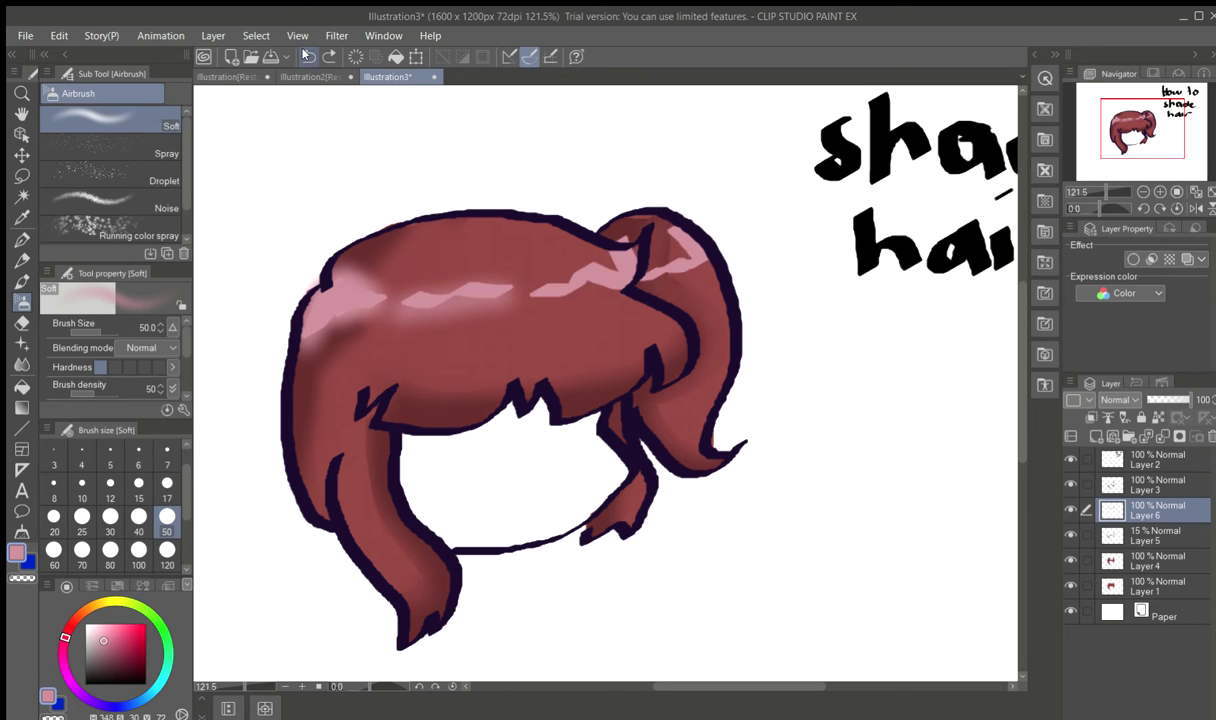
click(307, 56)
click(307, 56)
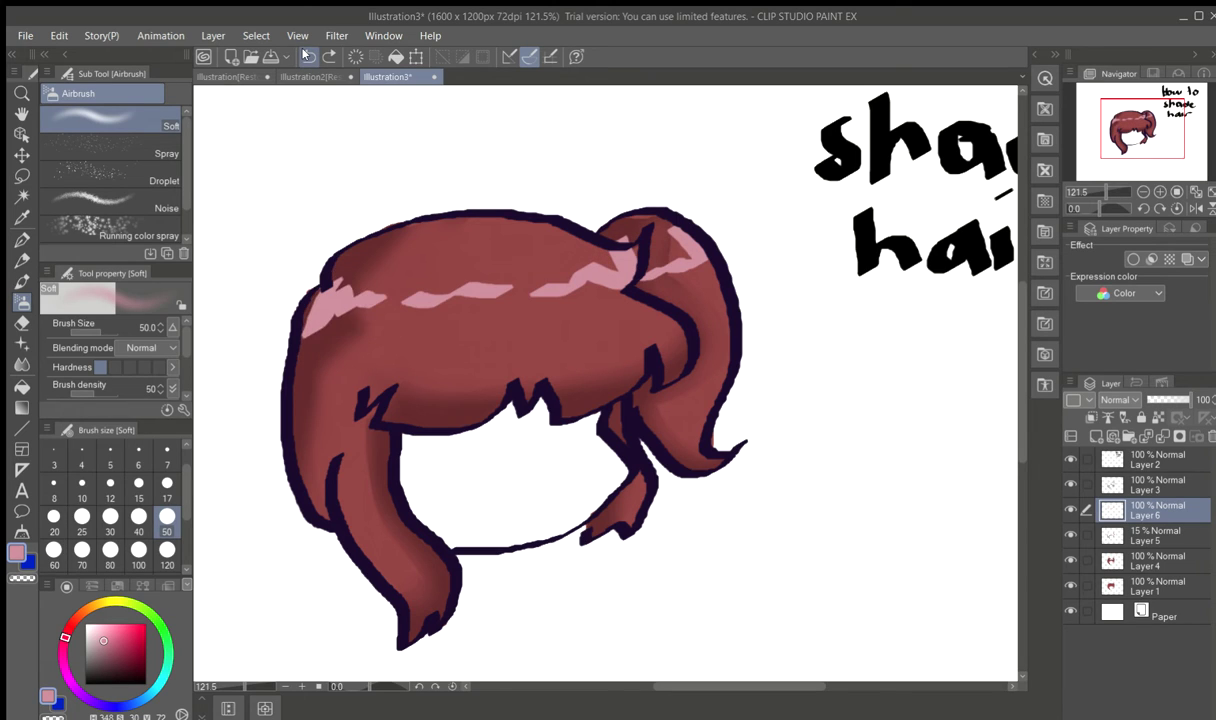
- Sample the base hair red and fade the lower edges of the pink highlights across the crown and ponytail with the Soft airbrush
alt+click(410, 333)
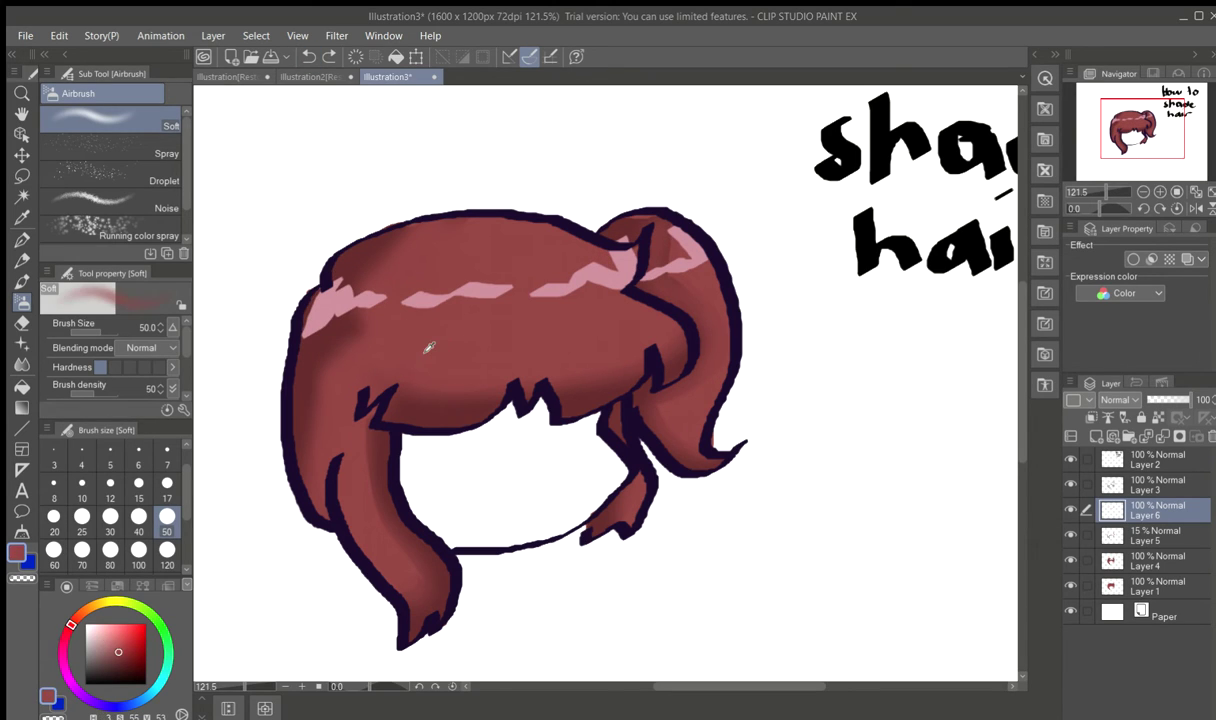
mouse_move(455, 315)
mouse_down()
mouse_move(395, 320)
mouse_move(511, 313)
mouse_move(517, 295)
mouse_move(503, 263)
mouse_move(408, 273)
mouse_move(514, 267)
mouse_move(493, 276)
mouse_move(431, 262)
mouse_move(421, 274)
mouse_move(445, 257)
mouse_move(520, 254)
mouse_move(533, 281)
mouse_move(580, 254)
mouse_move(604, 259)
mouse_move(619, 240)
mouse_move(644, 275)
mouse_move(697, 258)
mouse_up()
mouse_move(401, 325)
mouse_down()
mouse_move(336, 366)
mouse_move(320, 362)
mouse_move(382, 325)
mouse_up()
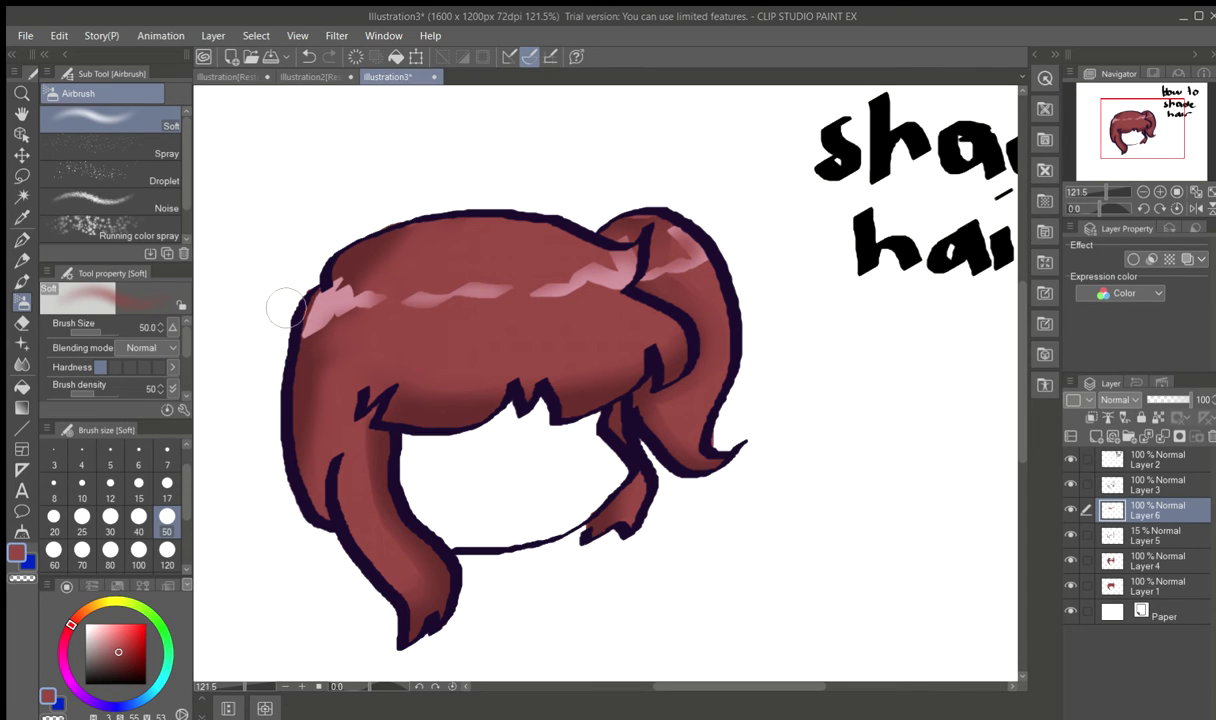
- Sample the dark red shadow colour and airbrush it over the highlight's left end and around the ponytail base to blend them
alt+click(312, 351)
drag(306, 349, 335, 327)
mouse_move(340, 279)
mouse_down()
mouse_move(351, 276)
mouse_move(326, 288)
mouse_up()
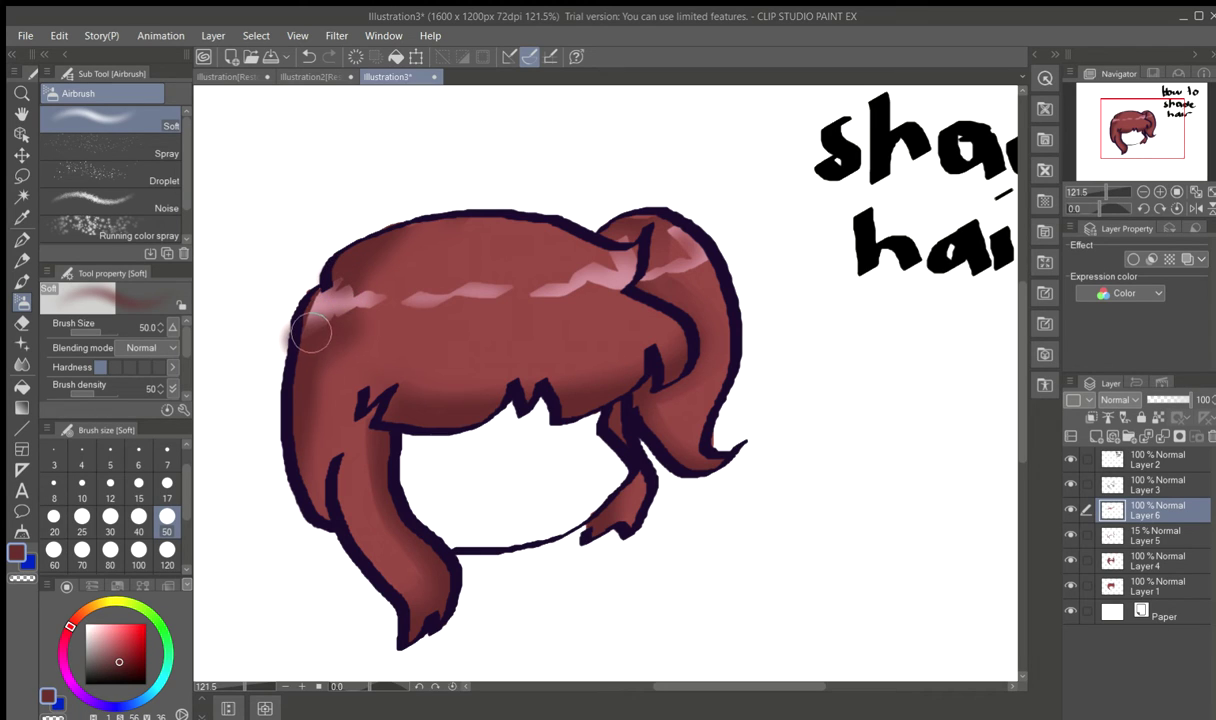
mouse_move(648, 268)
mouse_down()
mouse_move(662, 287)
mouse_move(645, 232)
mouse_move(670, 293)
mouse_up()
mouse_move(636, 228)
mouse_down()
mouse_move(621, 231)
mouse_move(625, 220)
mouse_move(608, 255)
mouse_up()
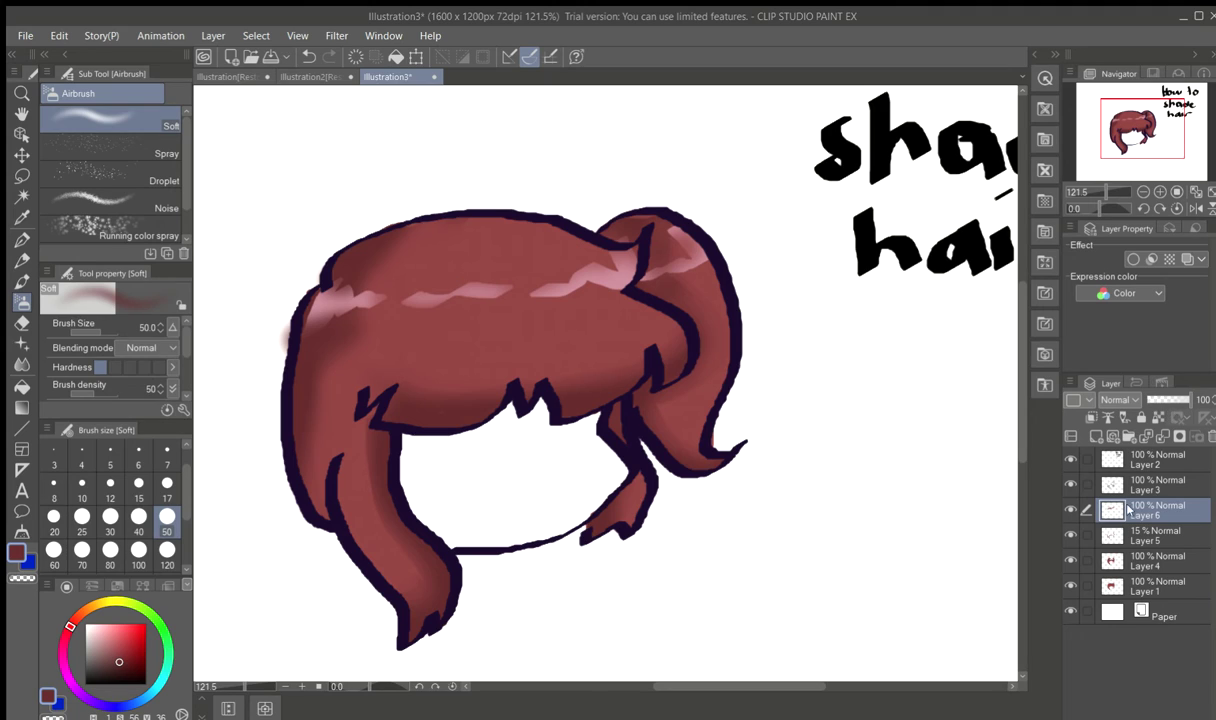
- Sample the highlight pink and undo the airbrush blending back to the solid, unblended pink highlight band
mouse_move(543, 313)
mouse_down()
mouse_move(533, 304)
mouse_move(578, 306)
mouse_up()
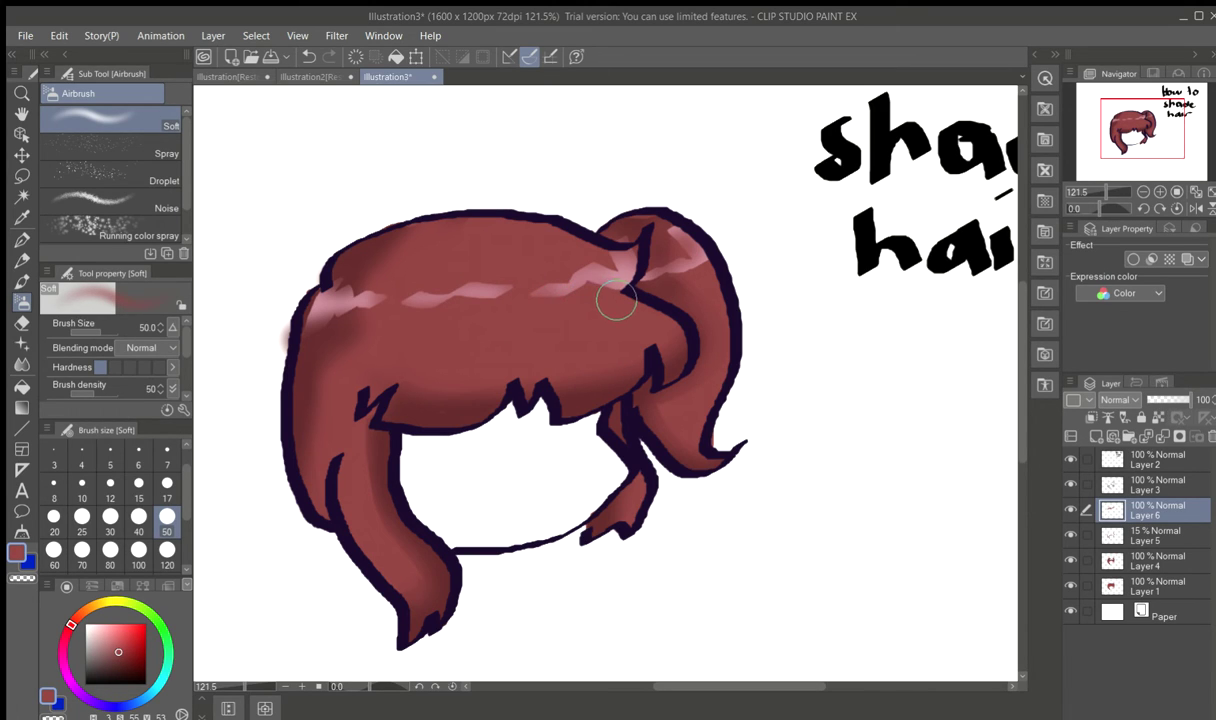
alt+click(318, 303)
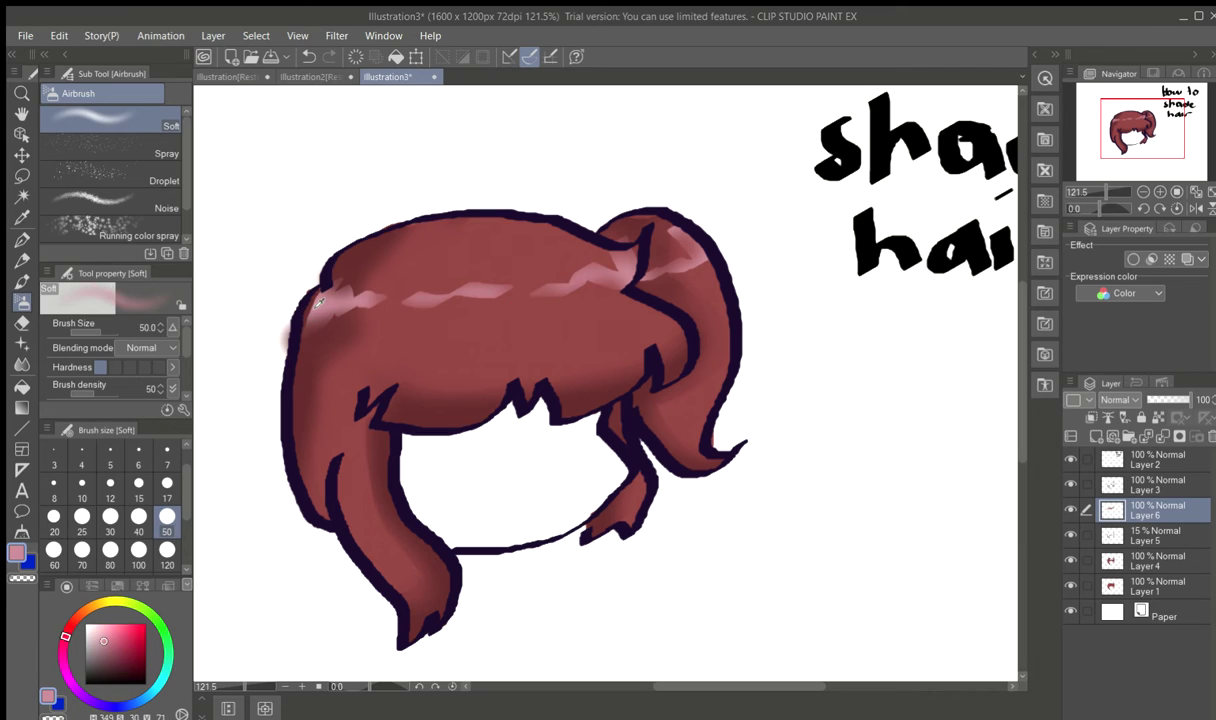
mouse_move(922, 369)
mouse_down()
mouse_move(933, 414)
mouse_move(909, 386)
mouse_move(901, 461)
mouse_move(853, 392)
mouse_move(859, 457)
mouse_up()
click(308, 56)
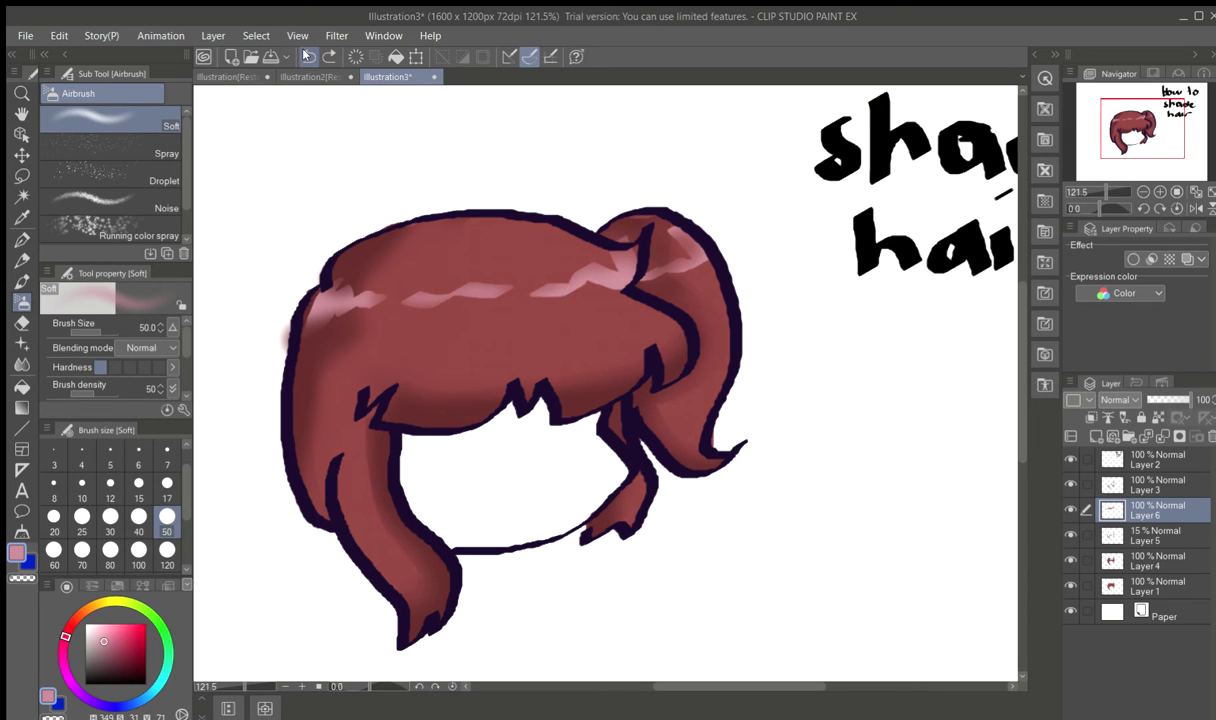
click(306, 56)
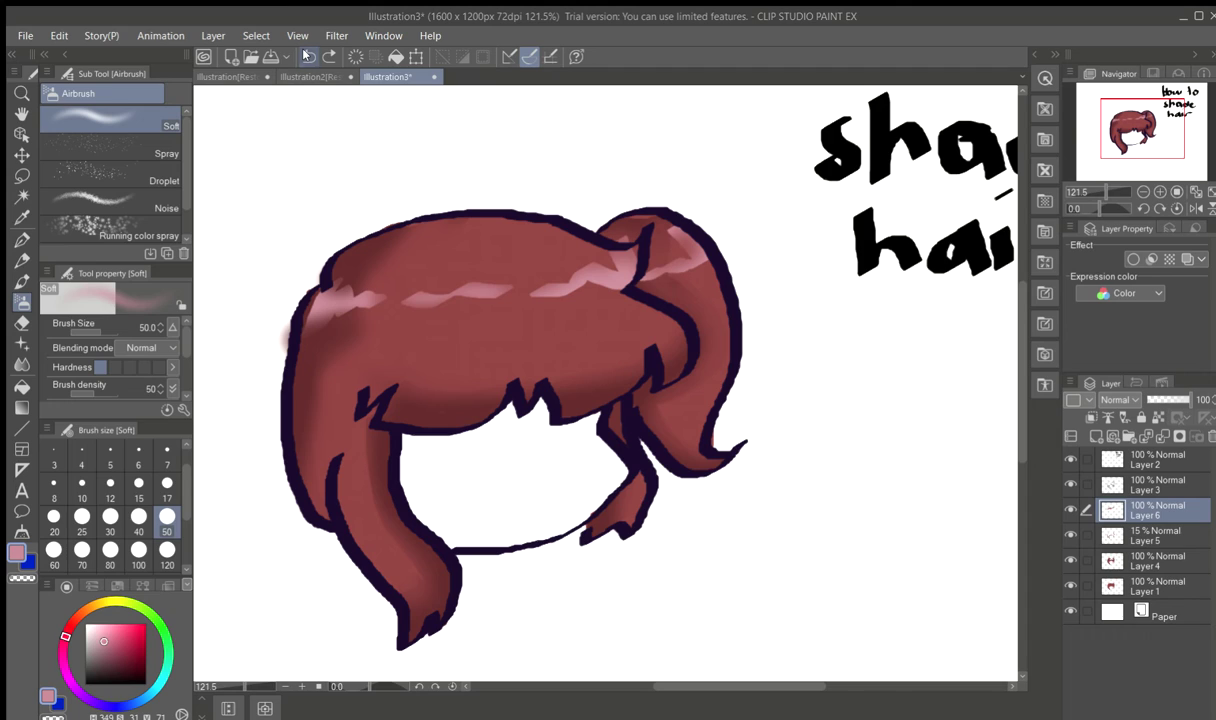
click(306, 56)
click(306, 56)
click(306, 56)
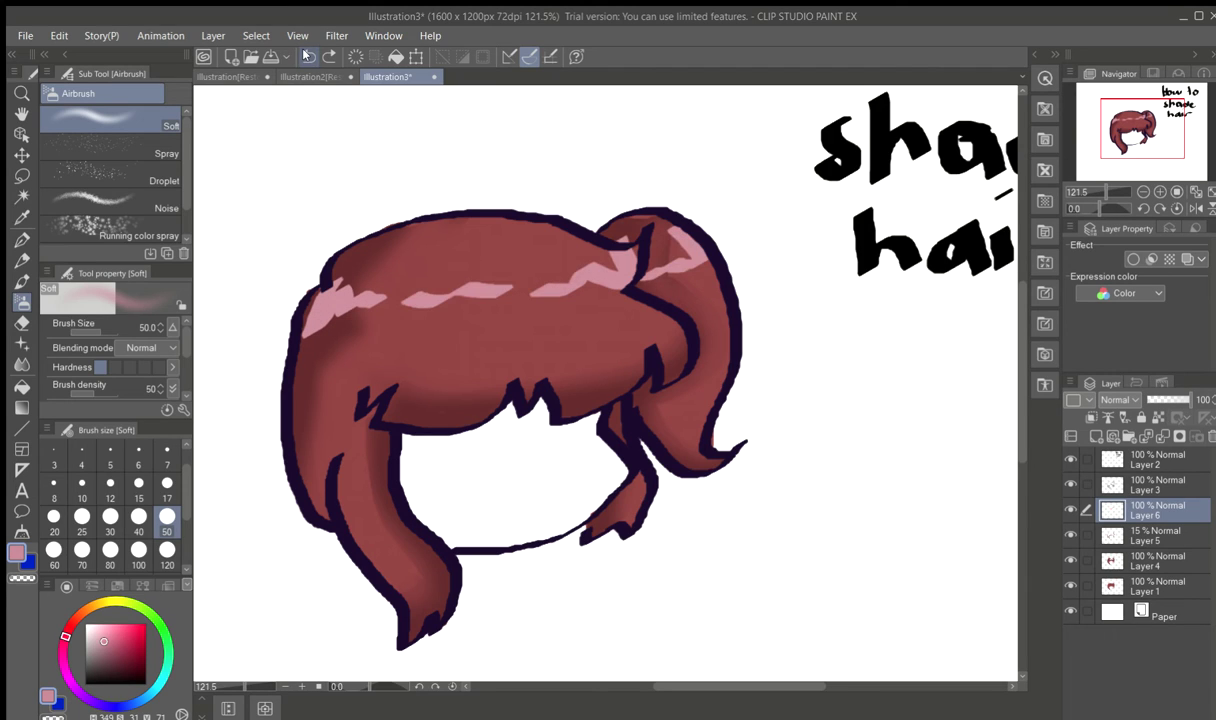
click(306, 56)
click(329, 56)
- Try painting a pink and a base-red swatch beside the hair on Layer 6 with Calligraphy at size 30, and undo both
click(21, 240)
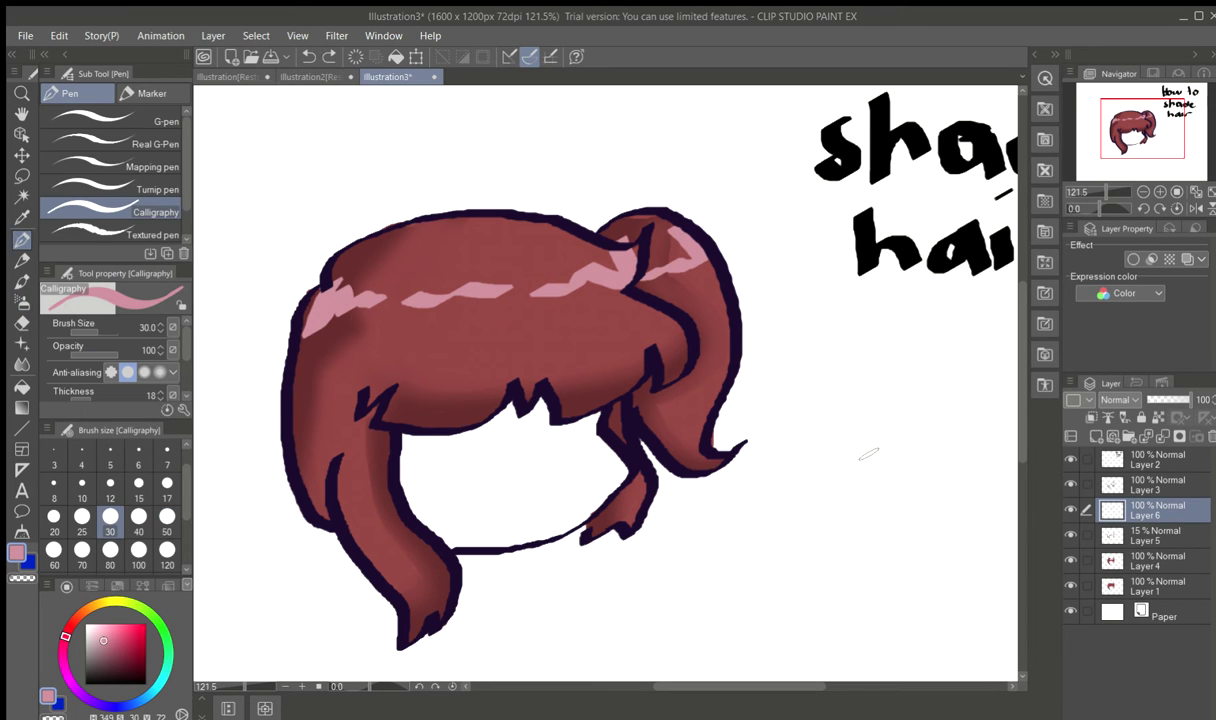
mouse_move(800, 334)
mouse_down()
mouse_move(855, 431)
mouse_move(821, 352)
mouse_move(846, 388)
mouse_move(829, 367)
mouse_move(848, 362)
mouse_move(873, 394)
mouse_move(855, 401)
mouse_move(825, 334)
mouse_move(878, 424)
mouse_move(825, 342)
mouse_move(850, 425)
mouse_move(809, 398)
mouse_up()
alt+click(522, 343)
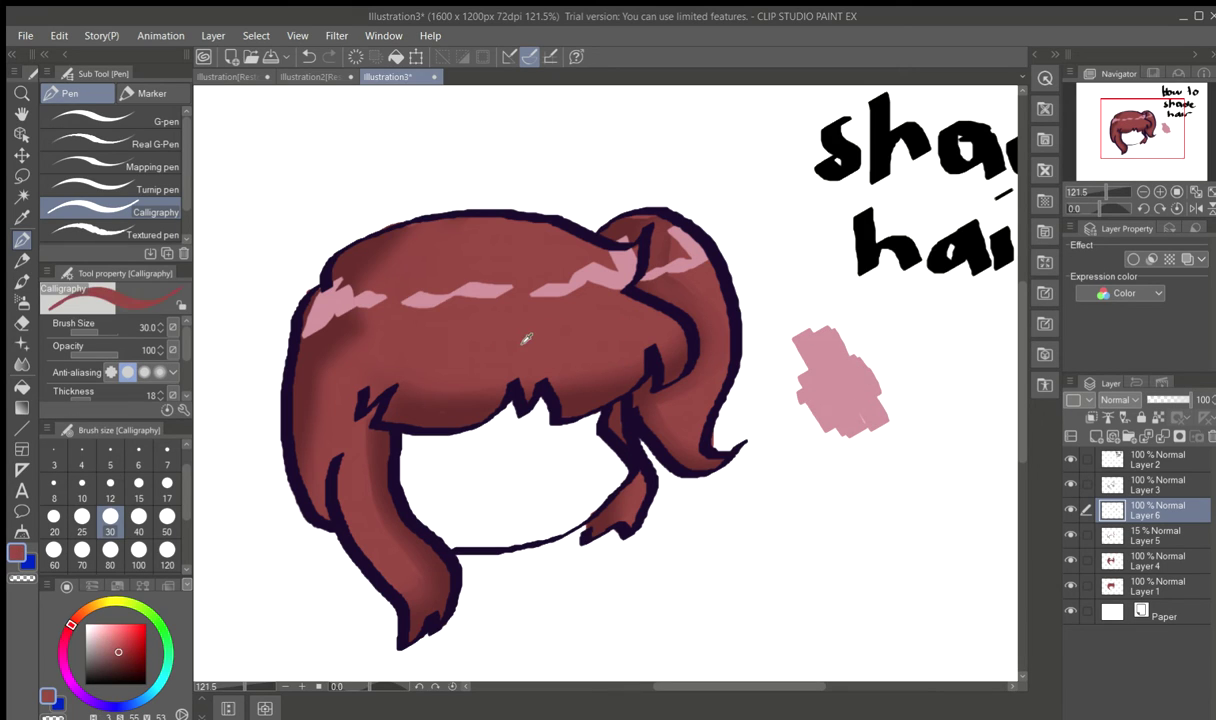
mouse_move(965, 330)
mouse_down()
mouse_move(985, 413)
mouse_move(948, 326)
mouse_move(940, 355)
mouse_up()
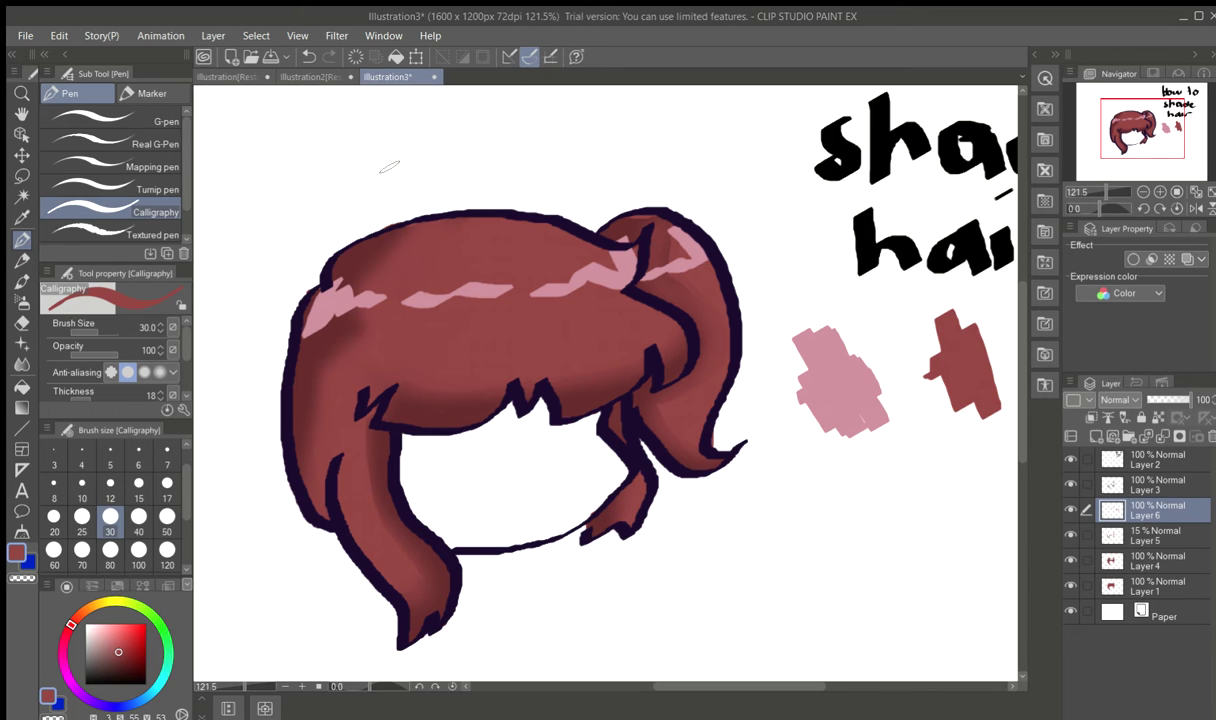
key(ctrl+z)
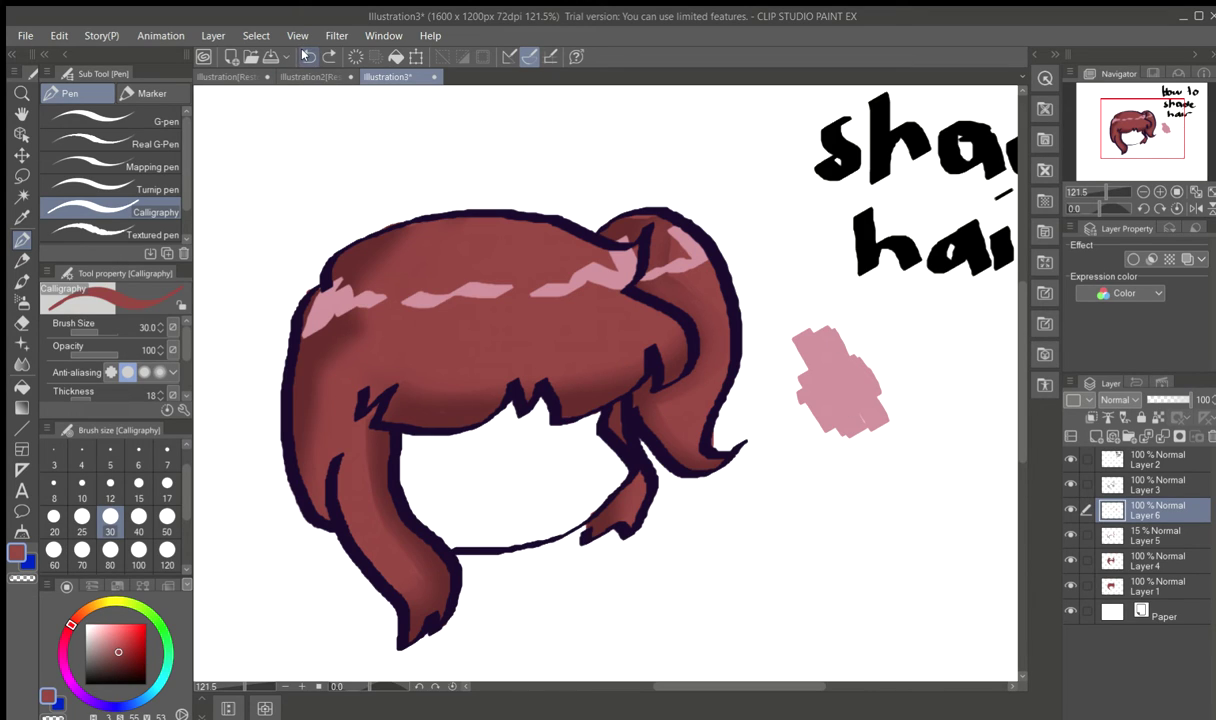
key(ctrl+z)
- Add a new layer for colour swatches and place it between Layer 2 and Layer 3
click(1114, 477)
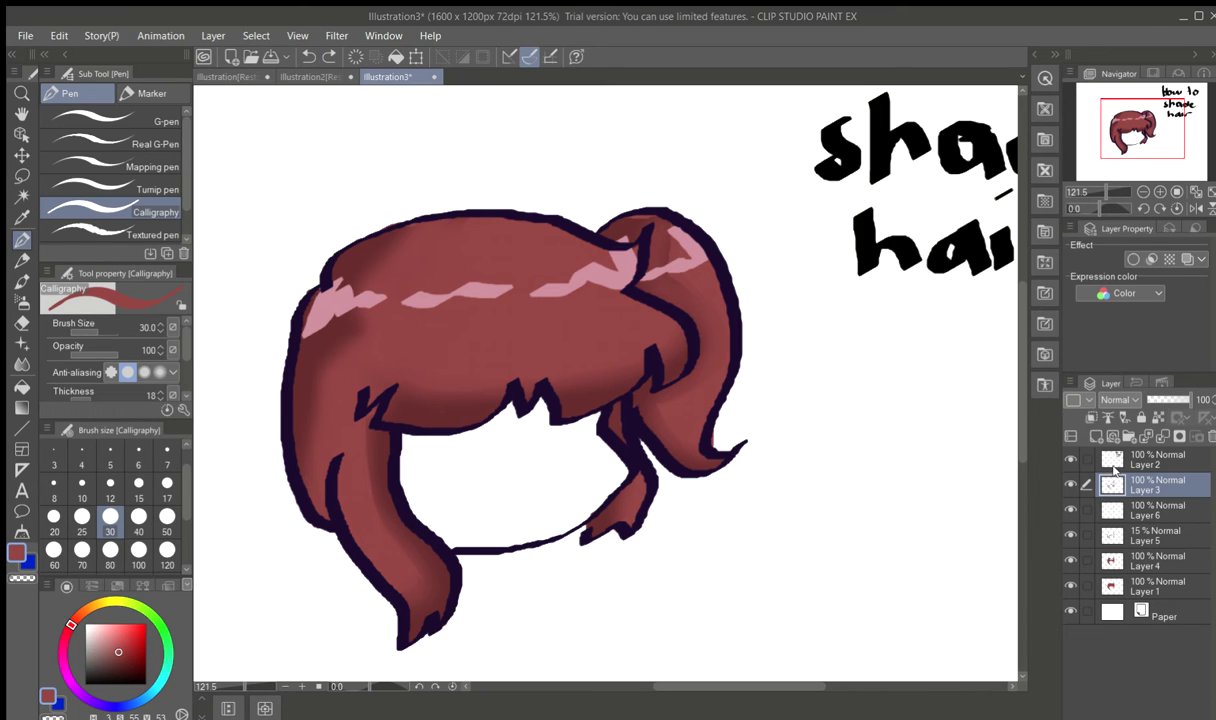
click(1109, 460)
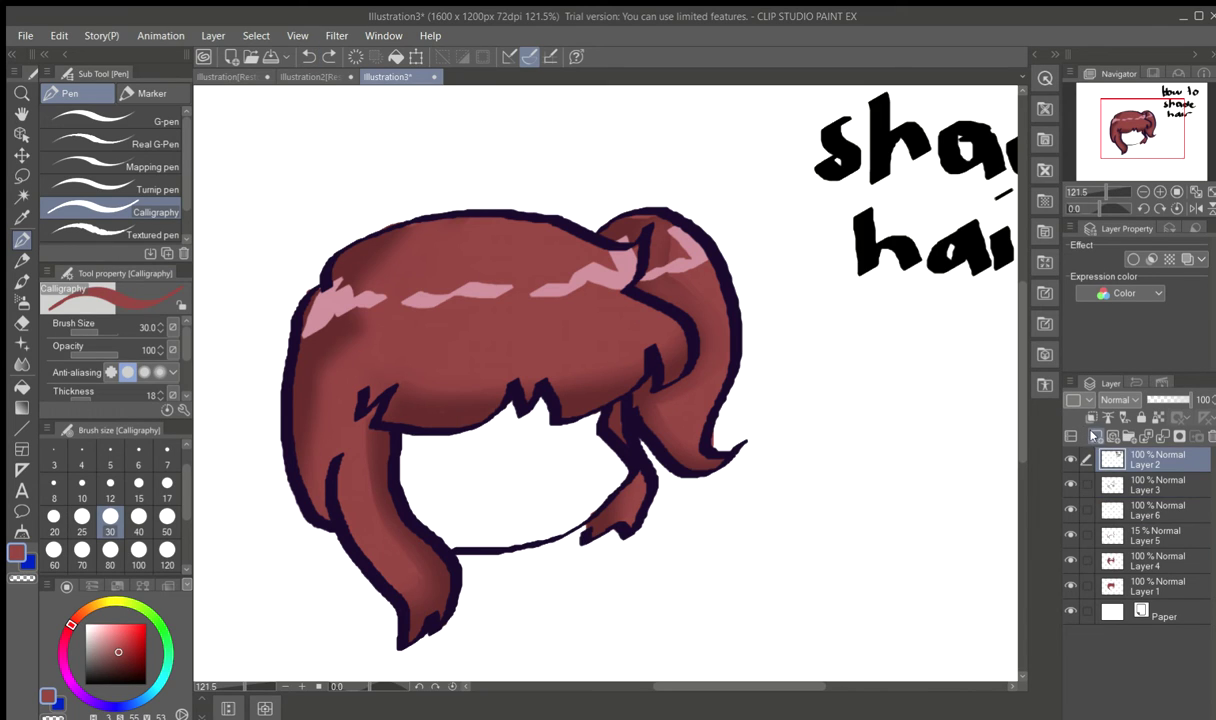
click(1094, 436)
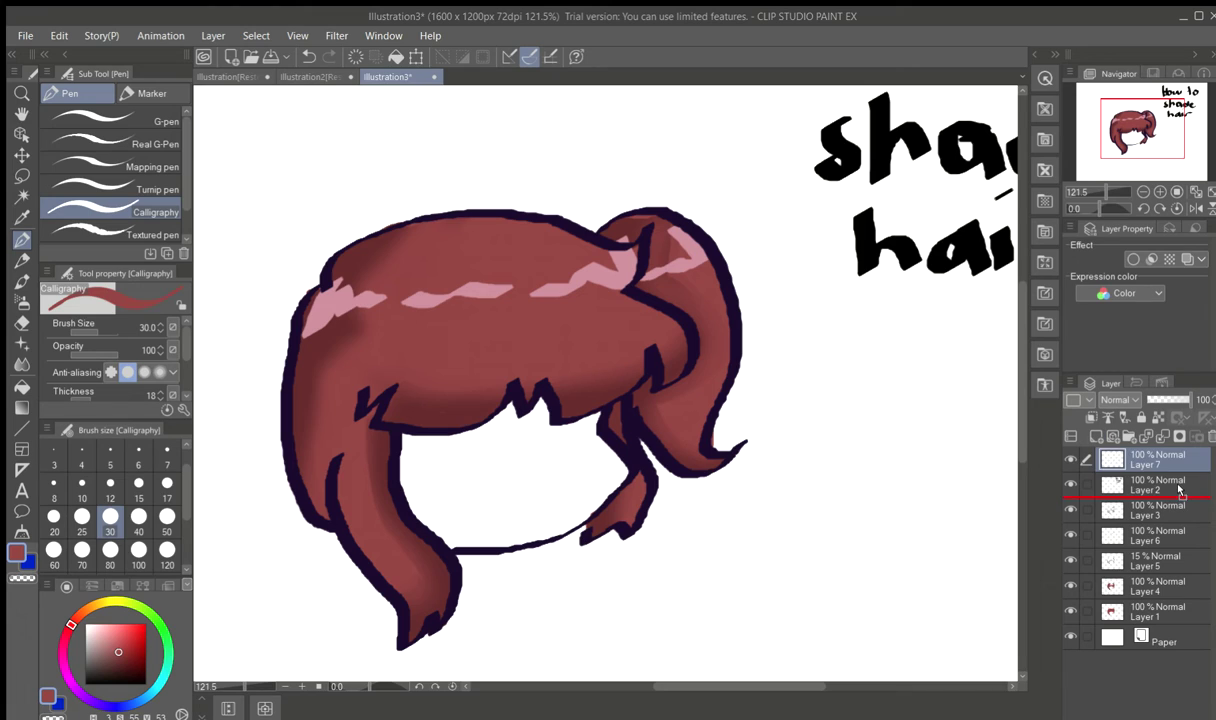
drag(1179, 489, 1179, 491)
- Paint base red, sampled dark red shadow and sampled highlight pink swatches beside the hair with Calligraphy at size 30
mouse_move(817, 316)
mouse_down()
mouse_move(848, 391)
mouse_move(801, 337)
mouse_move(823, 425)
mouse_move(793, 337)
mouse_move(856, 461)
mouse_move(804, 285)
mouse_move(862, 439)
mouse_move(828, 317)
mouse_move(853, 377)
mouse_up()
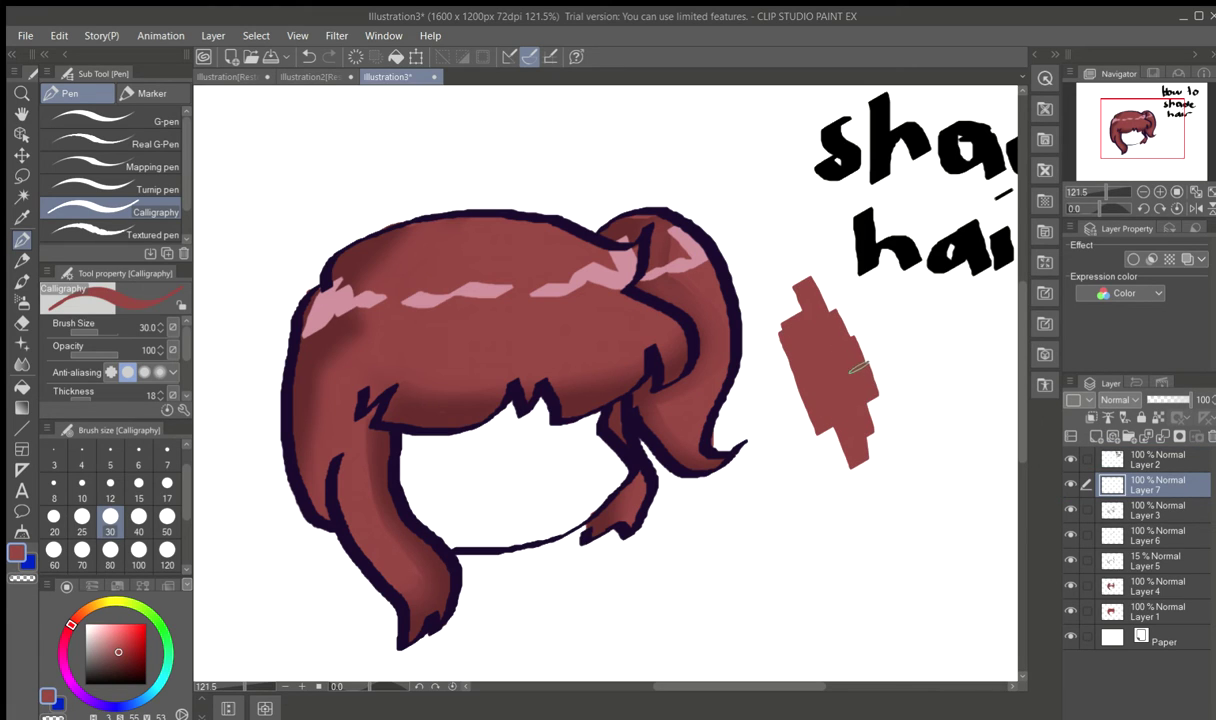
alt+click(577, 404)
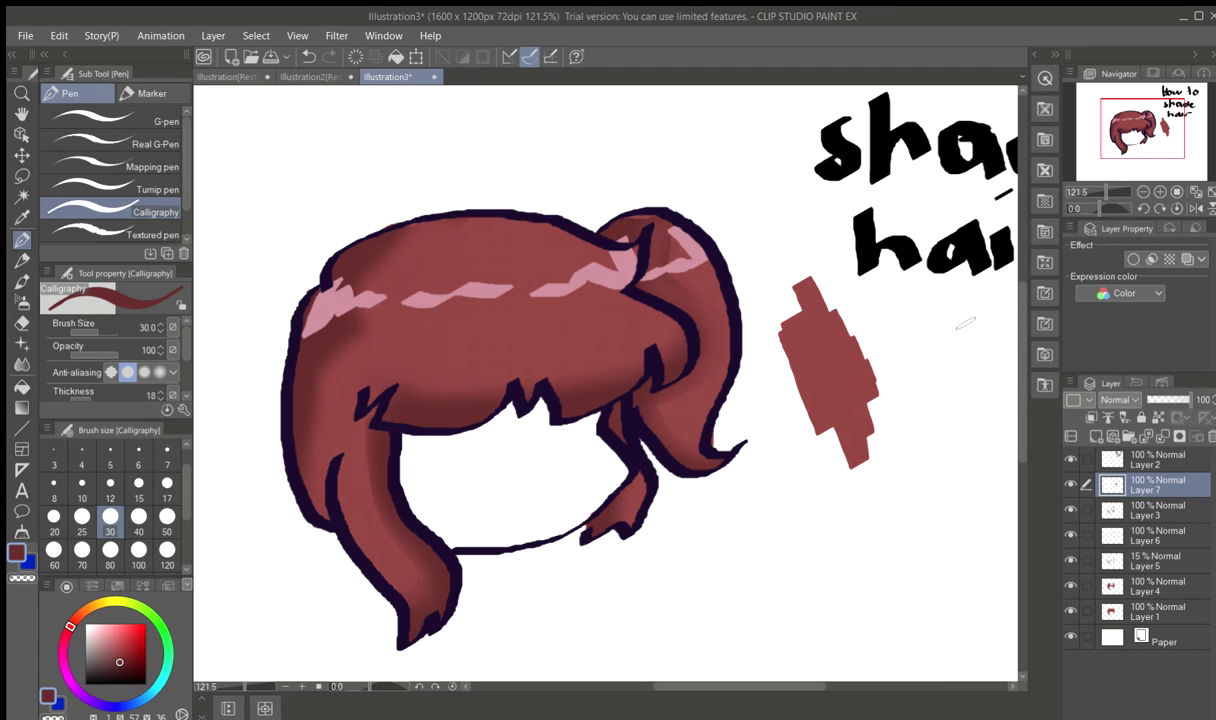
mouse_move(965, 299)
mouse_down()
mouse_move(989, 414)
mouse_move(943, 314)
mouse_move(966, 415)
mouse_move(911, 351)
mouse_up()
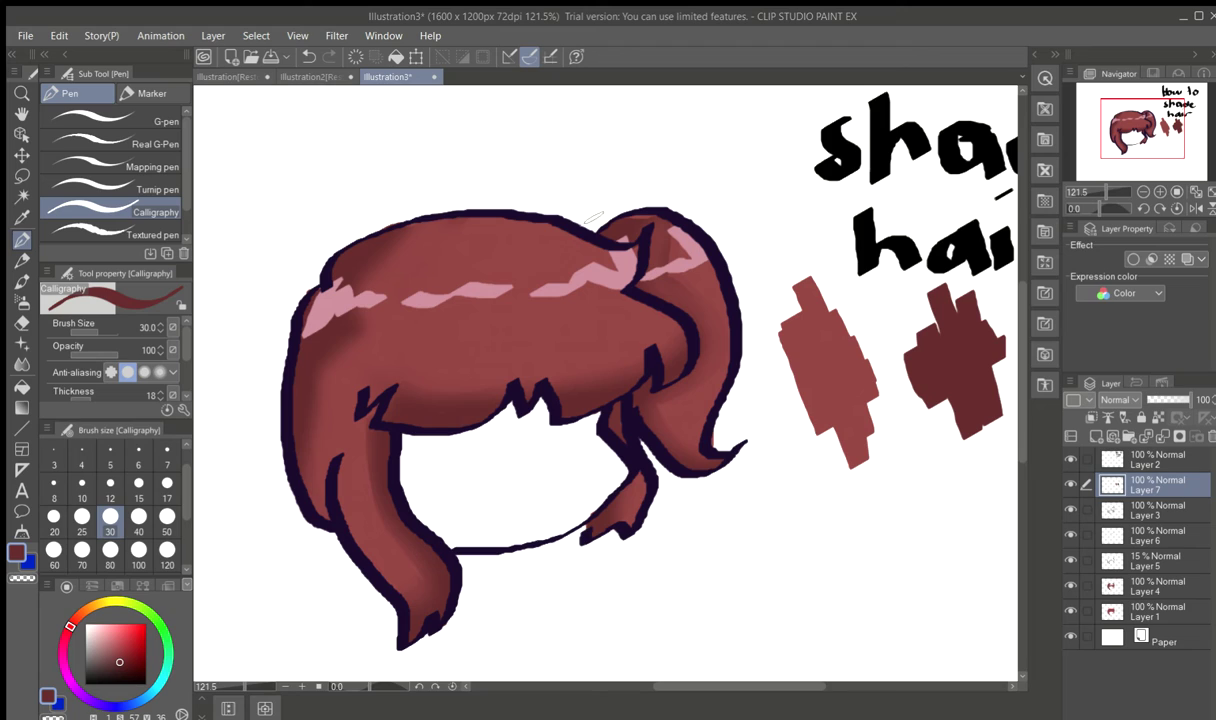
alt+click(616, 283)
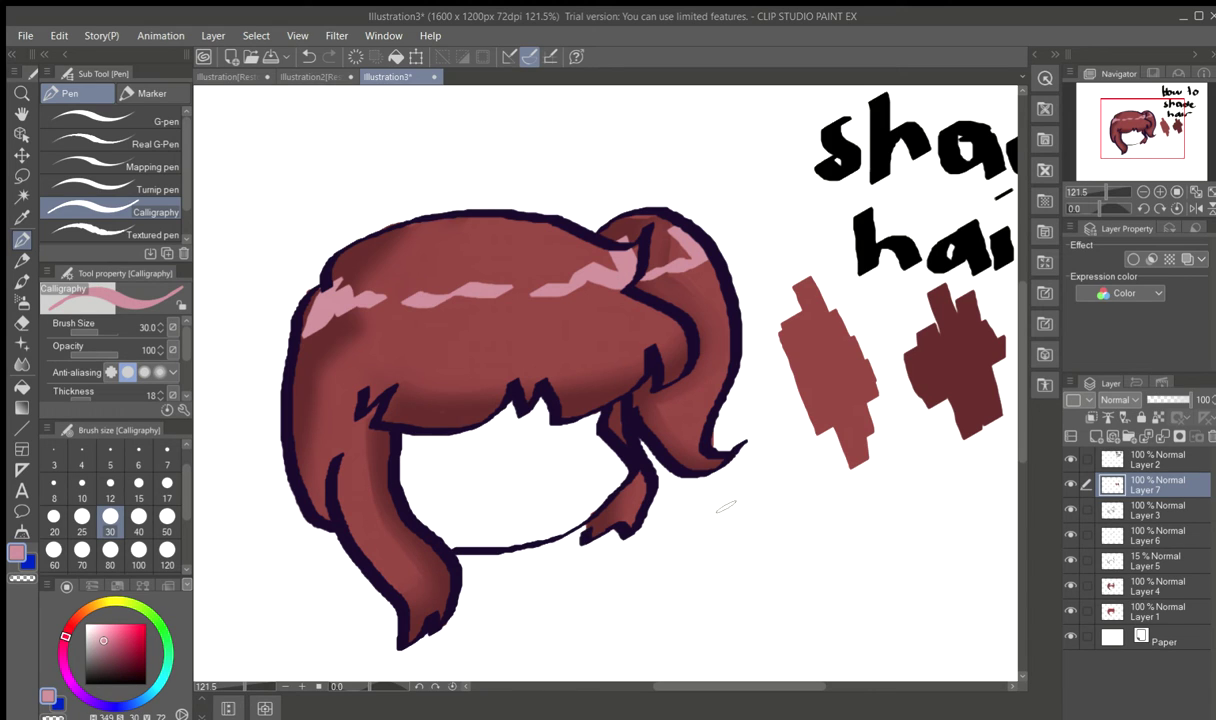
mouse_move(796, 505)
mouse_down()
mouse_move(828, 601)
mouse_move(810, 517)
mouse_move(839, 570)
mouse_move(820, 500)
mouse_move(856, 582)
mouse_move(812, 528)
mouse_move(830, 665)
mouse_move(788, 527)
mouse_move(770, 580)
mouse_up()
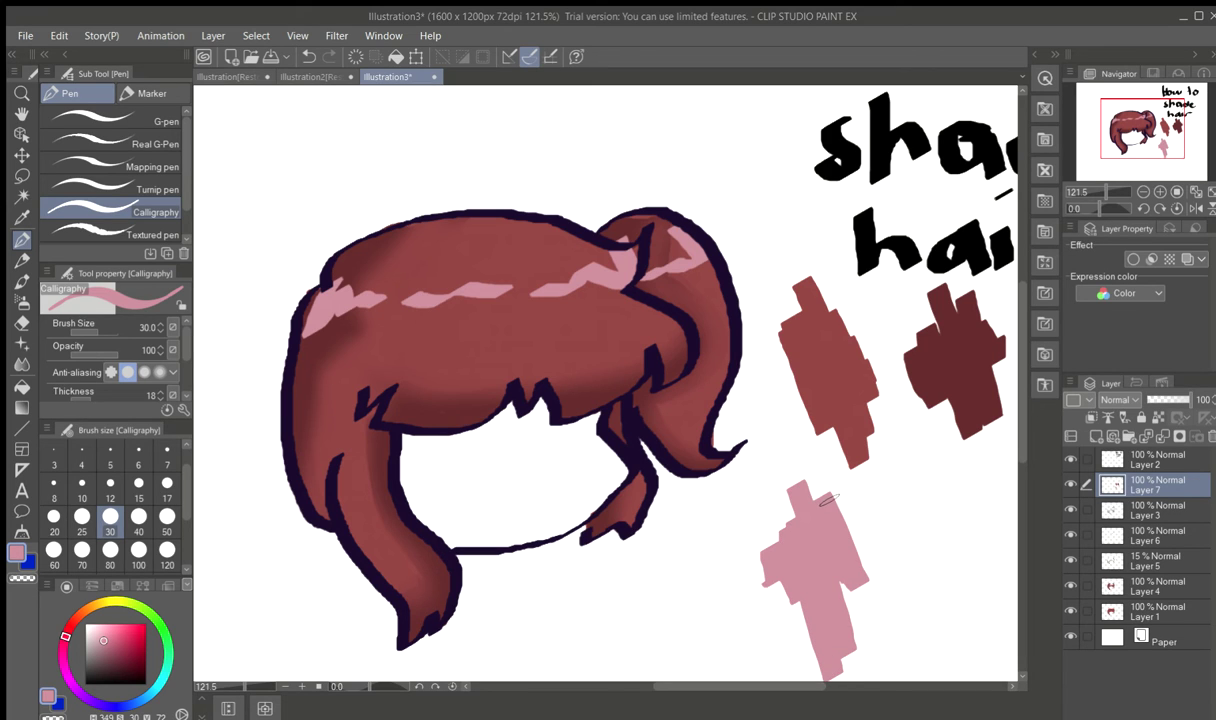
- Select the highlight layer, Layer 6, and toggle its visibility off and on
scroll(783, 483, down, 3)
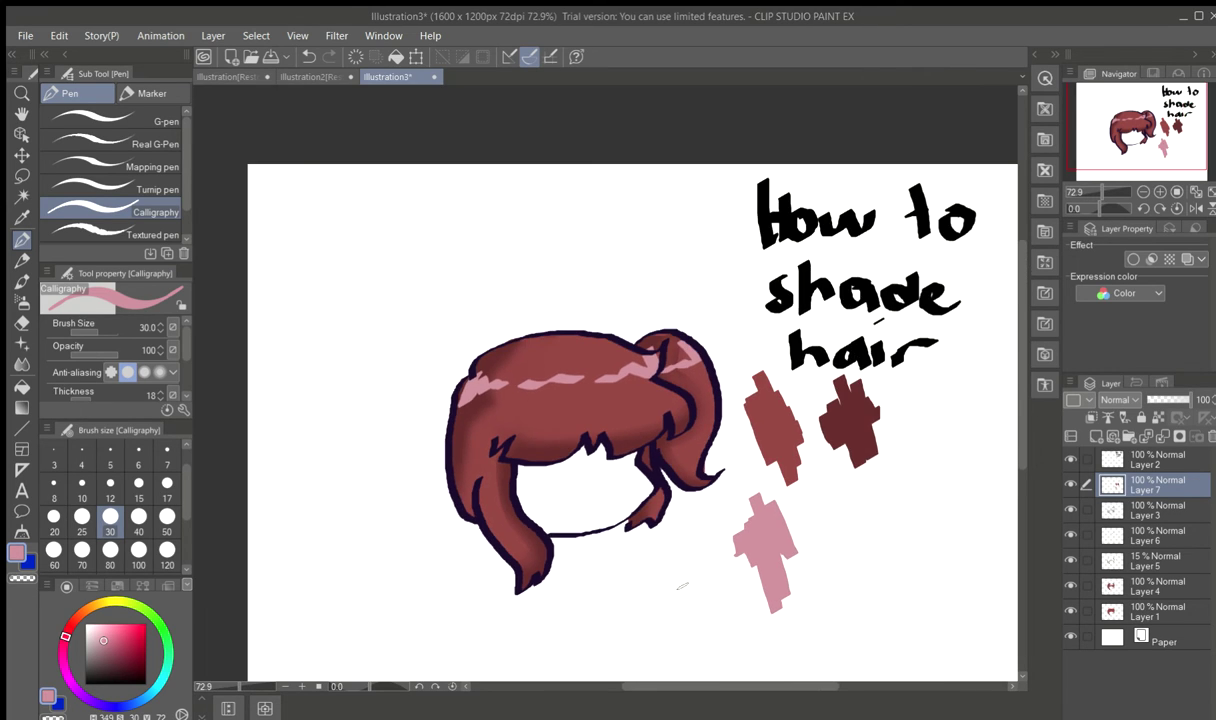
scroll(577, 502, up, 2)
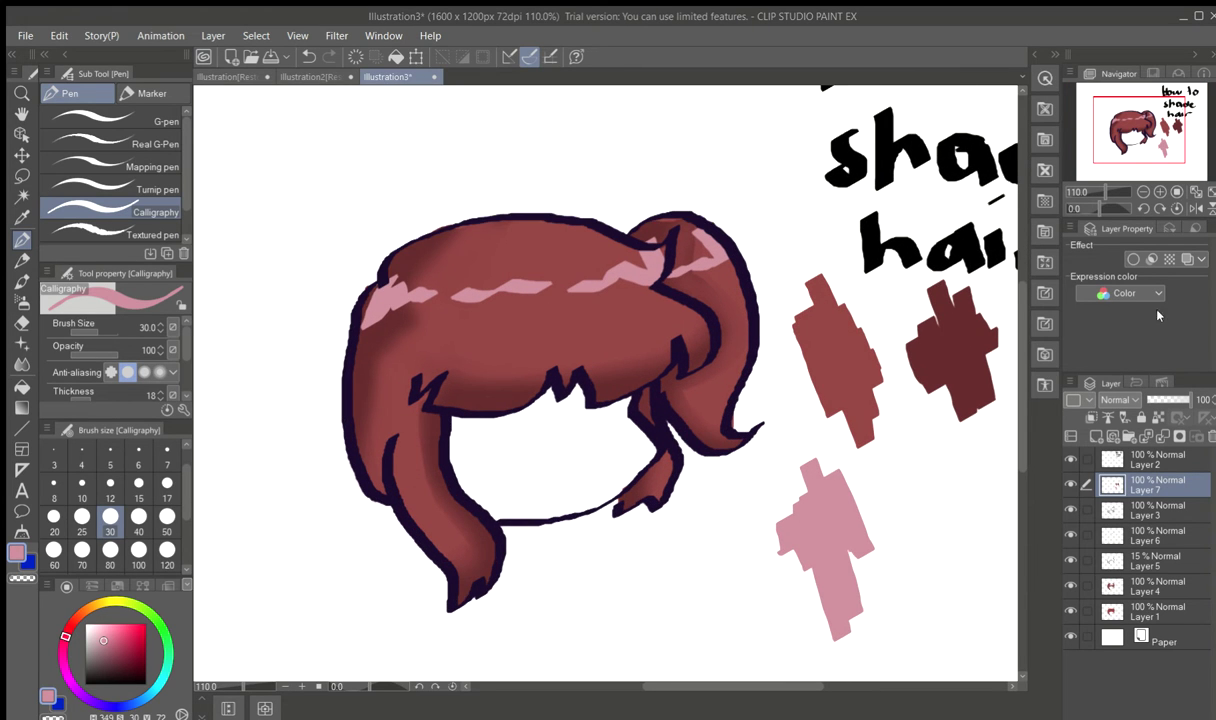
mouse_move(1160, 160)
mouse_down()
mouse_move(1185, 154)
mouse_move(915, 228)
mouse_move(988, 216)
mouse_move(1043, 171)
mouse_move(999, 165)
mouse_up()
scroll(588, 405, up, 2)
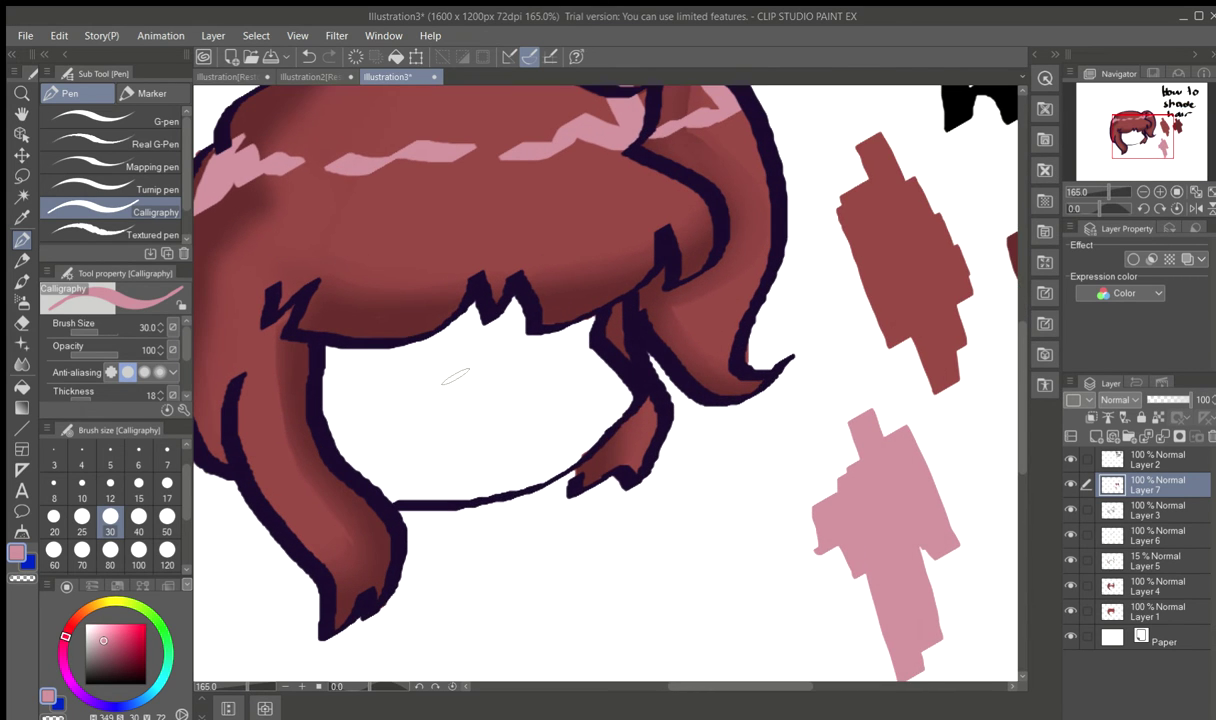
click(21, 113)
drag(340, 399, 494, 543)
scroll(448, 353, up, 2)
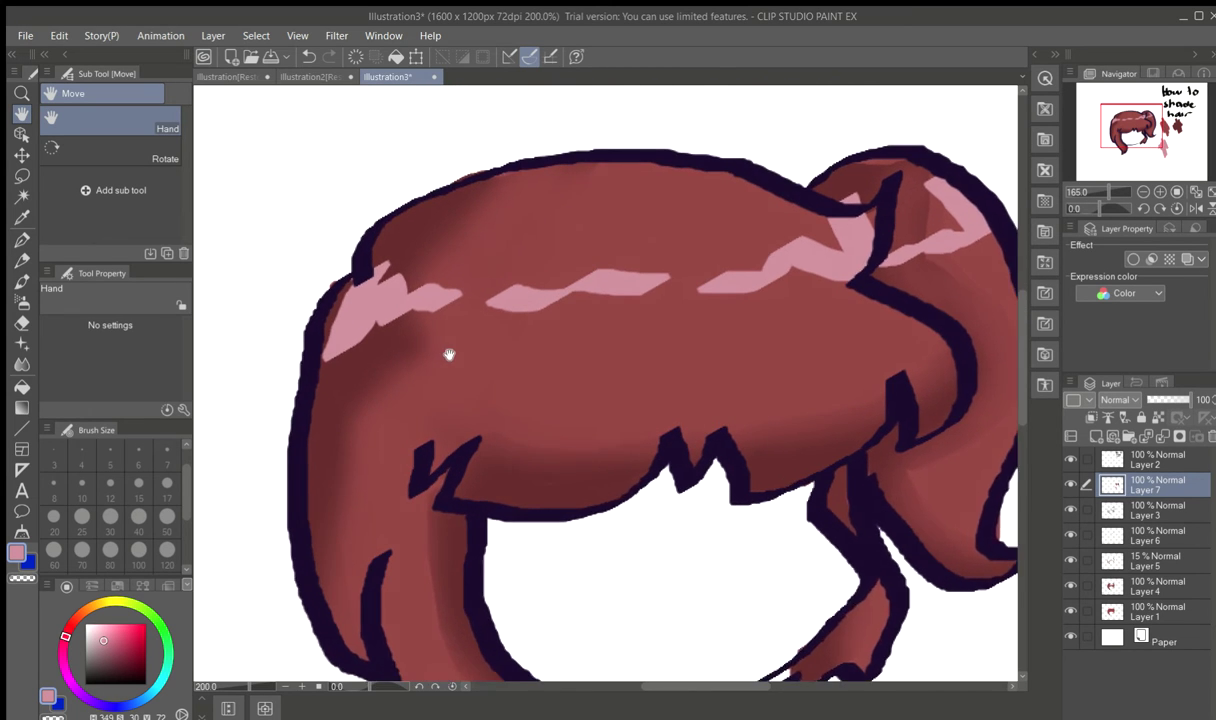
drag(541, 393, 467, 429)
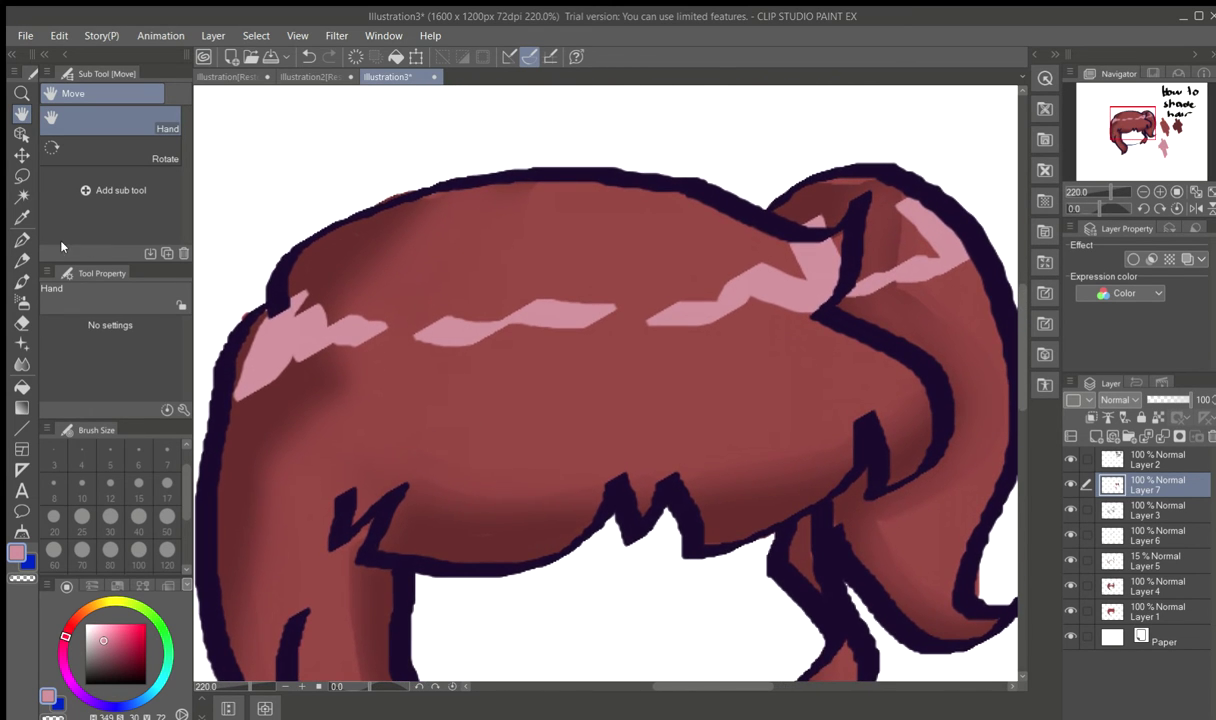
click(15, 149)
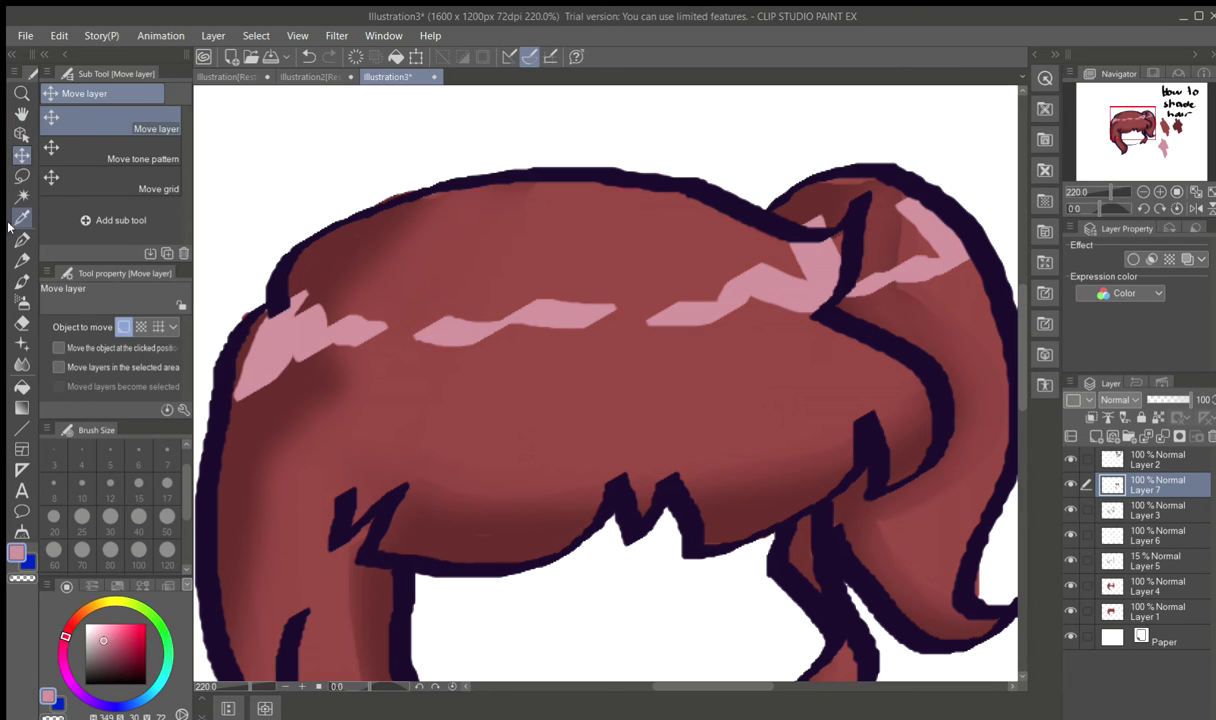
click(21, 239)
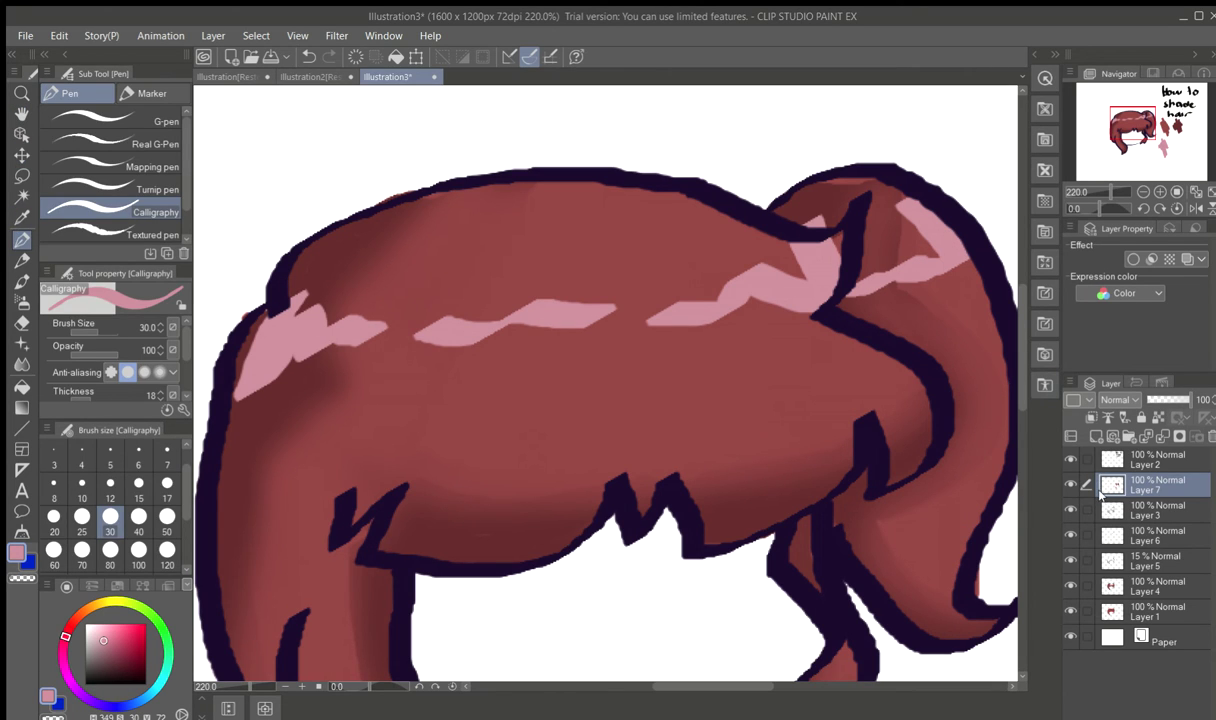
click(1112, 536)
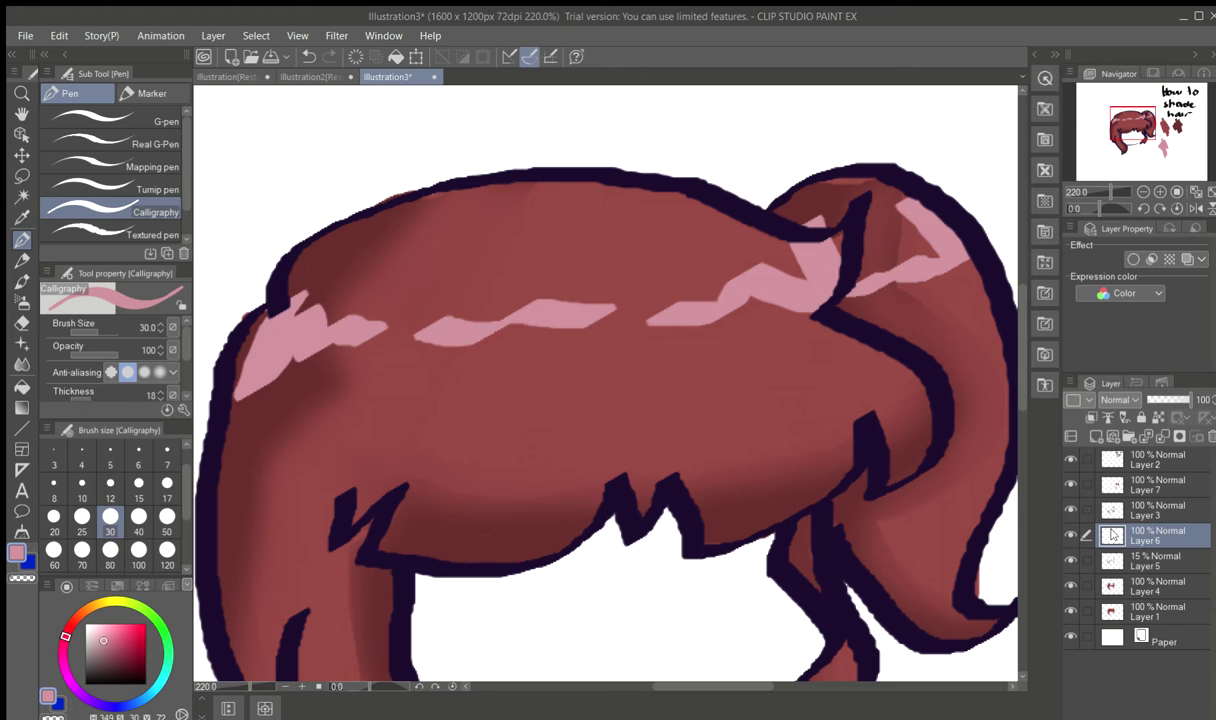
click(1070, 536)
click(1069, 534)
- Sample the base hair red and fade the pink highlights across the crown and ponytail with the Soft airbrush at size 50
alt+click(516, 365)
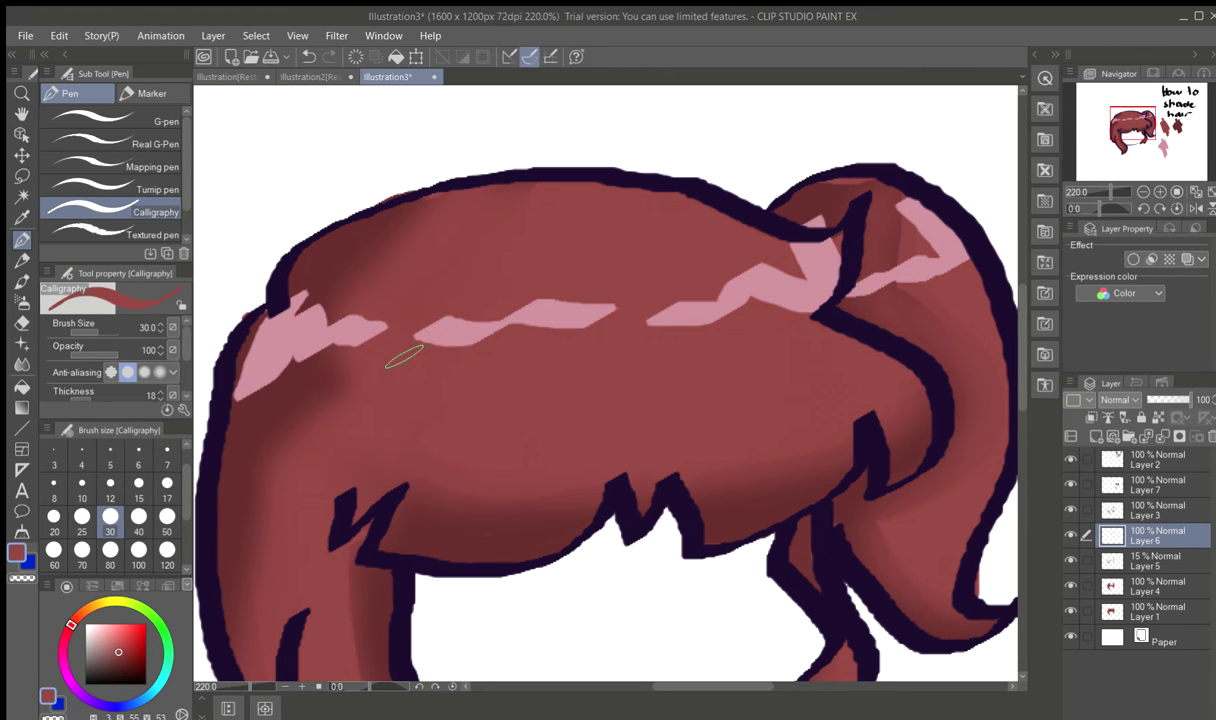
click(21, 299)
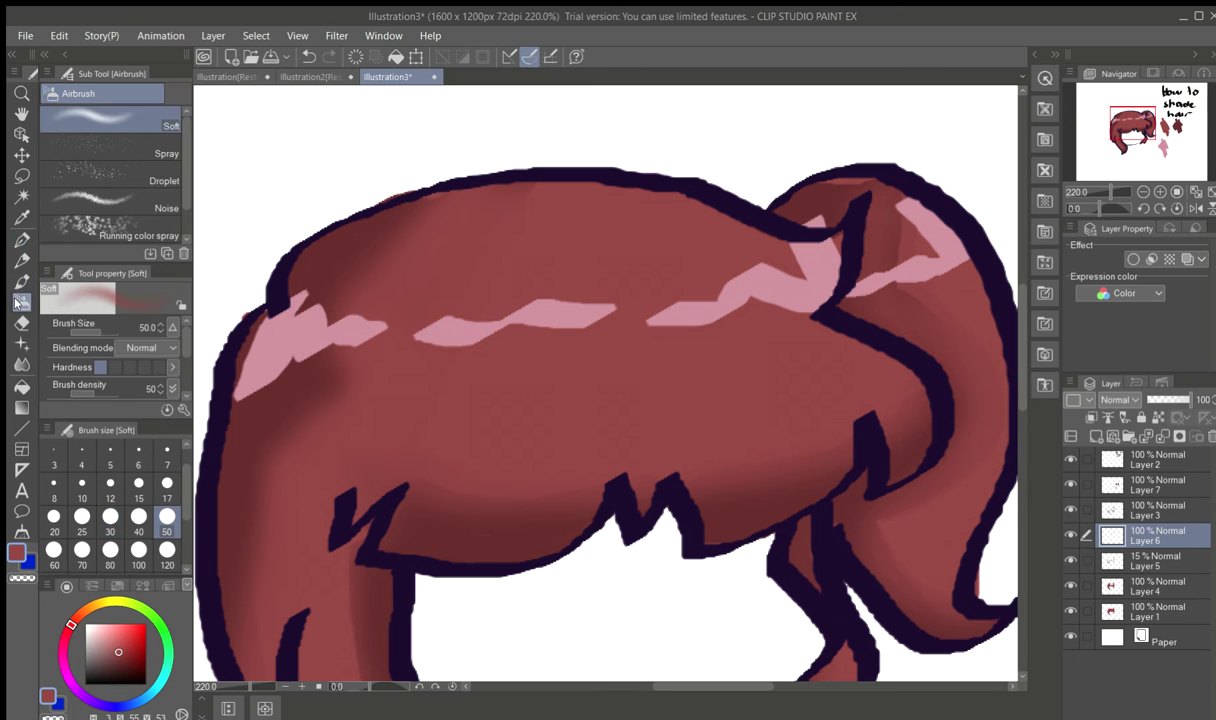
mouse_move(418, 373)
mouse_down()
mouse_move(495, 361)
mouse_move(390, 346)
mouse_move(484, 378)
mouse_move(520, 355)
mouse_move(496, 359)
mouse_move(630, 330)
mouse_move(610, 284)
mouse_move(533, 289)
mouse_move(482, 268)
mouse_move(422, 287)
mouse_move(496, 287)
mouse_move(528, 271)
mouse_move(451, 306)
mouse_move(426, 301)
mouse_move(511, 301)
mouse_move(572, 282)
mouse_move(517, 269)
mouse_move(629, 258)
mouse_move(644, 296)
mouse_move(708, 280)
mouse_move(730, 257)
mouse_move(774, 261)
mouse_move(739, 247)
mouse_move(637, 259)
mouse_move(646, 347)
mouse_move(817, 329)
mouse_move(721, 270)
mouse_move(772, 270)
mouse_move(798, 245)
mouse_up()
mouse_move(312, 293)
mouse_down()
mouse_move(372, 307)
mouse_move(321, 301)
mouse_move(306, 280)
mouse_move(326, 299)
mouse_move(303, 322)
mouse_move(362, 366)
mouse_move(379, 355)
mouse_move(359, 355)
mouse_move(397, 342)
mouse_move(353, 378)
mouse_up()
mouse_move(915, 304)
mouse_down()
mouse_move(888, 280)
mouse_move(952, 283)
mouse_move(885, 200)
mouse_move(872, 212)
mouse_move(925, 240)
mouse_up()
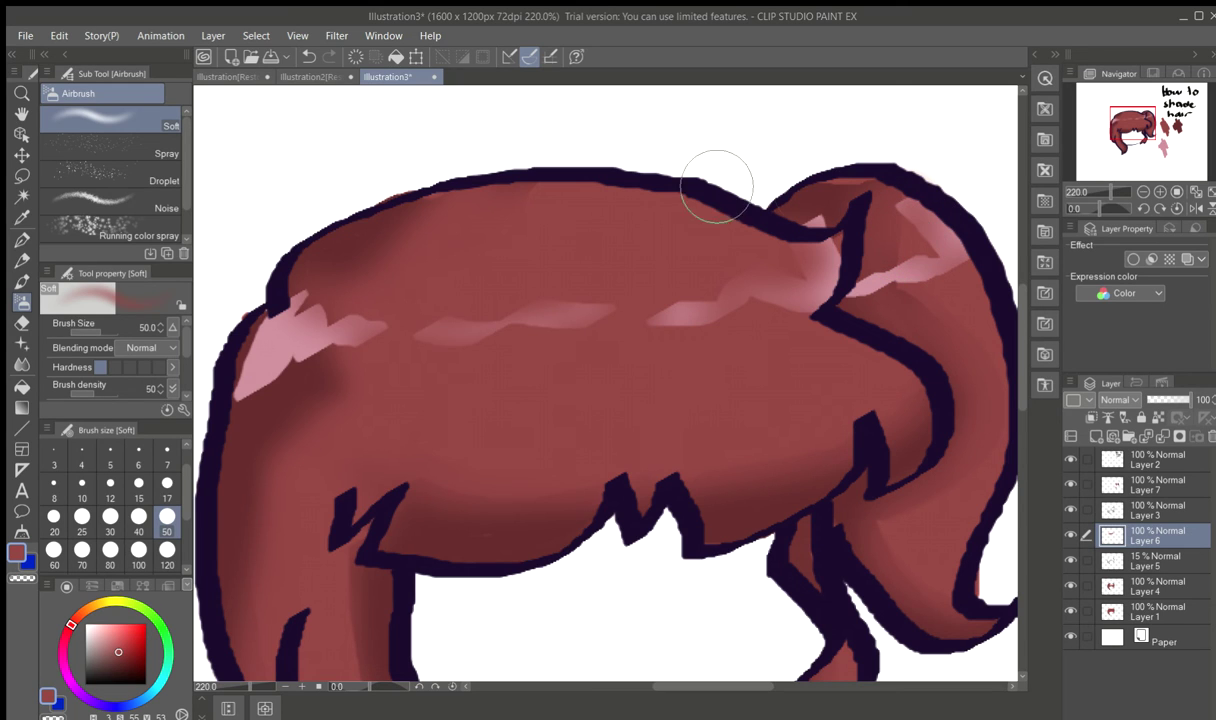
- Sample the dark red shadow colour and airbrush it over the crown highlight's shaded end and the ponytail highlight
alt+click(276, 411)
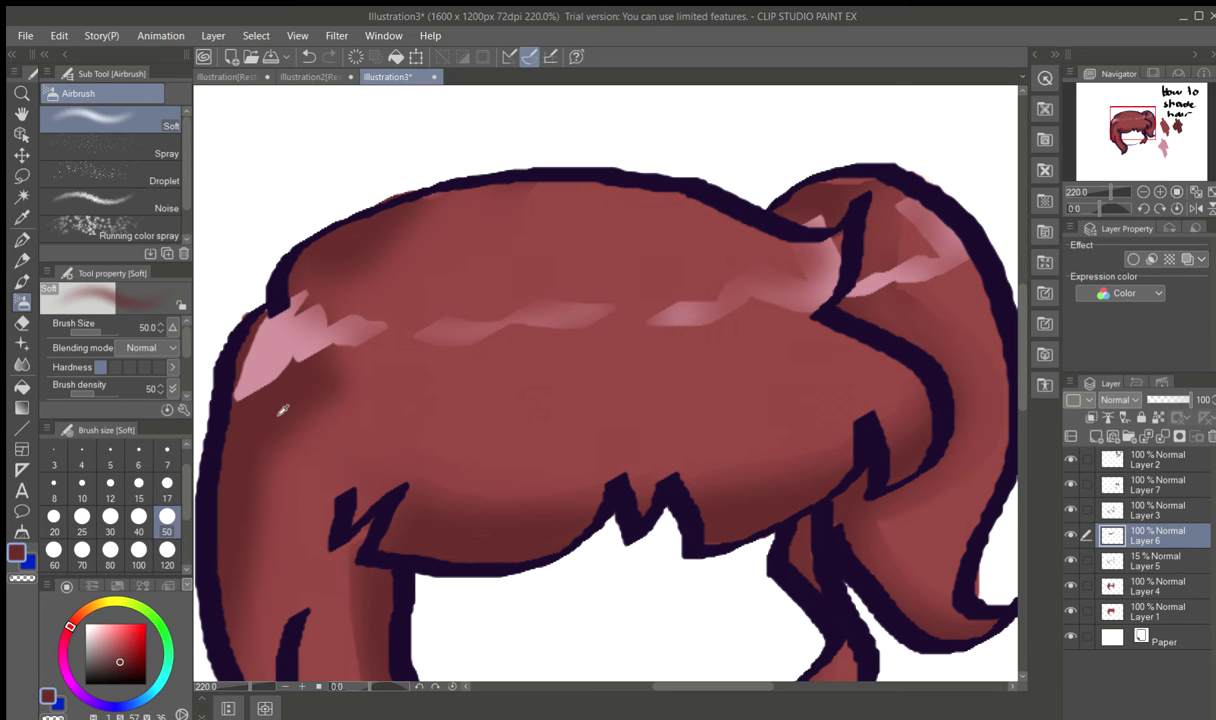
mouse_move(247, 412)
mouse_down()
mouse_move(314, 362)
mouse_move(258, 397)
mouse_move(344, 254)
mouse_move(310, 283)
mouse_move(329, 294)
mouse_move(296, 286)
mouse_move(247, 339)
mouse_move(249, 390)
mouse_move(264, 355)
mouse_move(242, 377)
mouse_move(272, 331)
mouse_move(260, 416)
mouse_move(285, 356)
mouse_up()
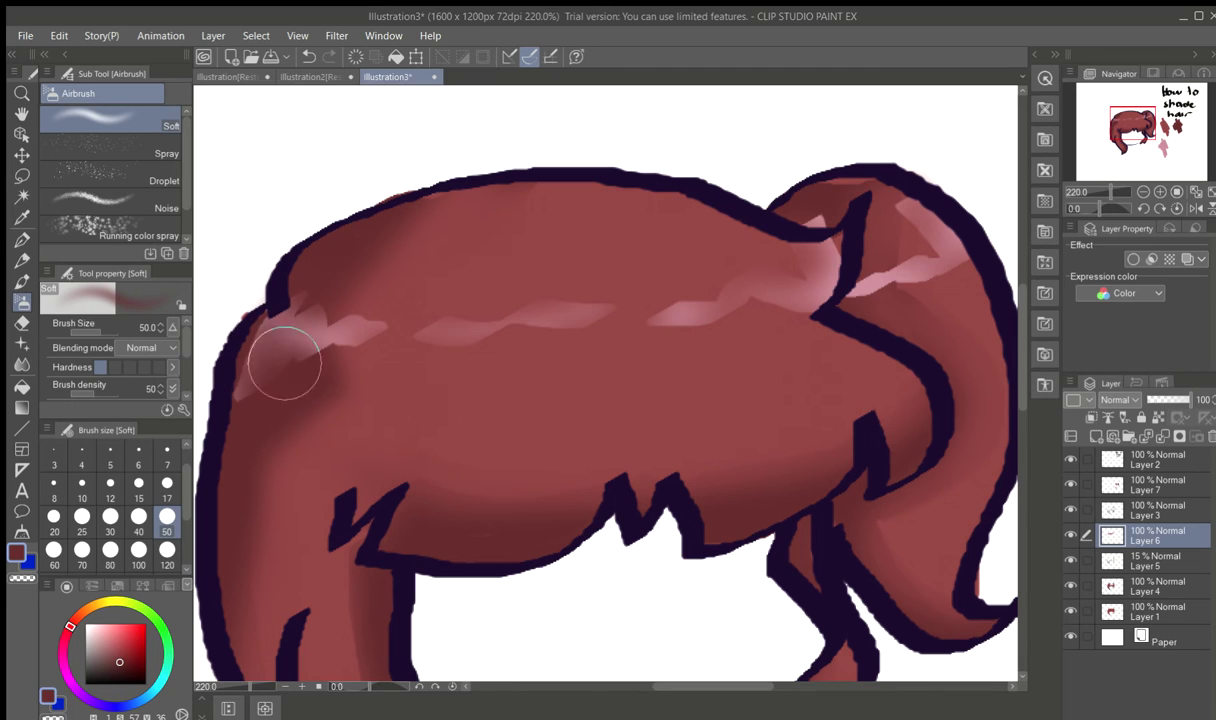
mouse_move(962, 275)
mouse_down()
mouse_move(884, 242)
mouse_move(873, 260)
mouse_move(876, 216)
mouse_move(860, 288)
mouse_move(884, 328)
mouse_move(903, 324)
mouse_move(878, 305)
mouse_up()
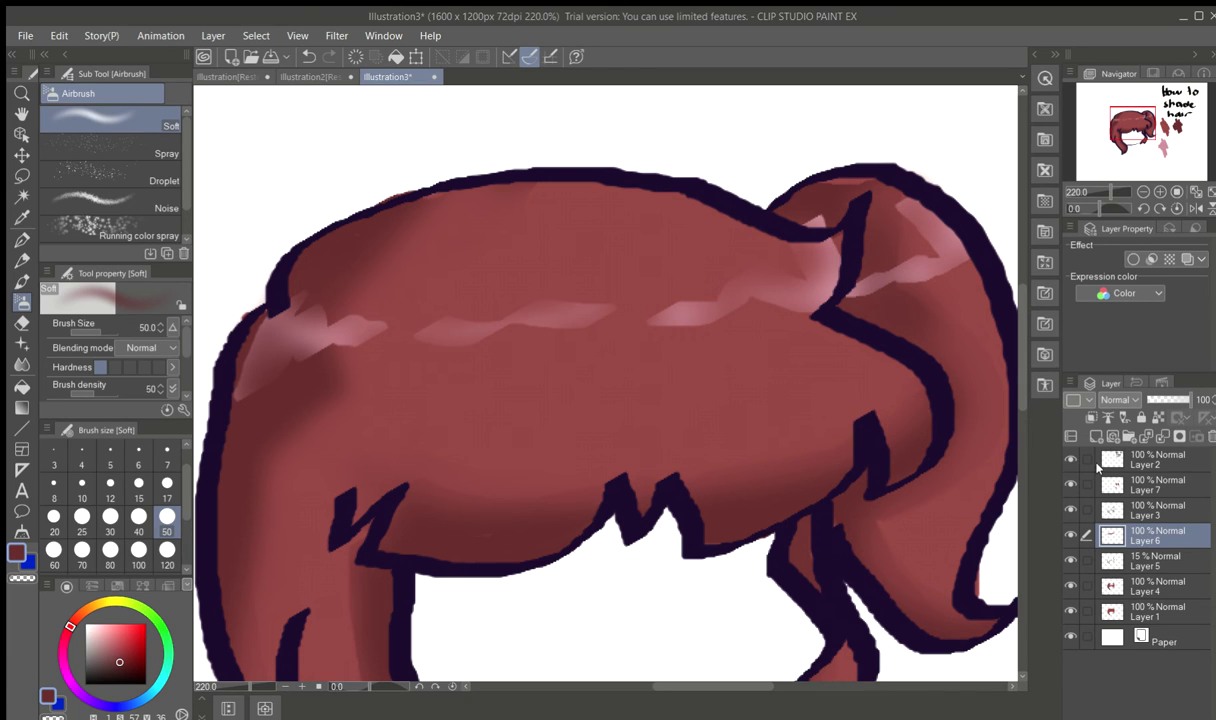
click(909, 328)
- Add a new layer above Layer 6 and sample the pink from the painted swatch
click(1094, 437)
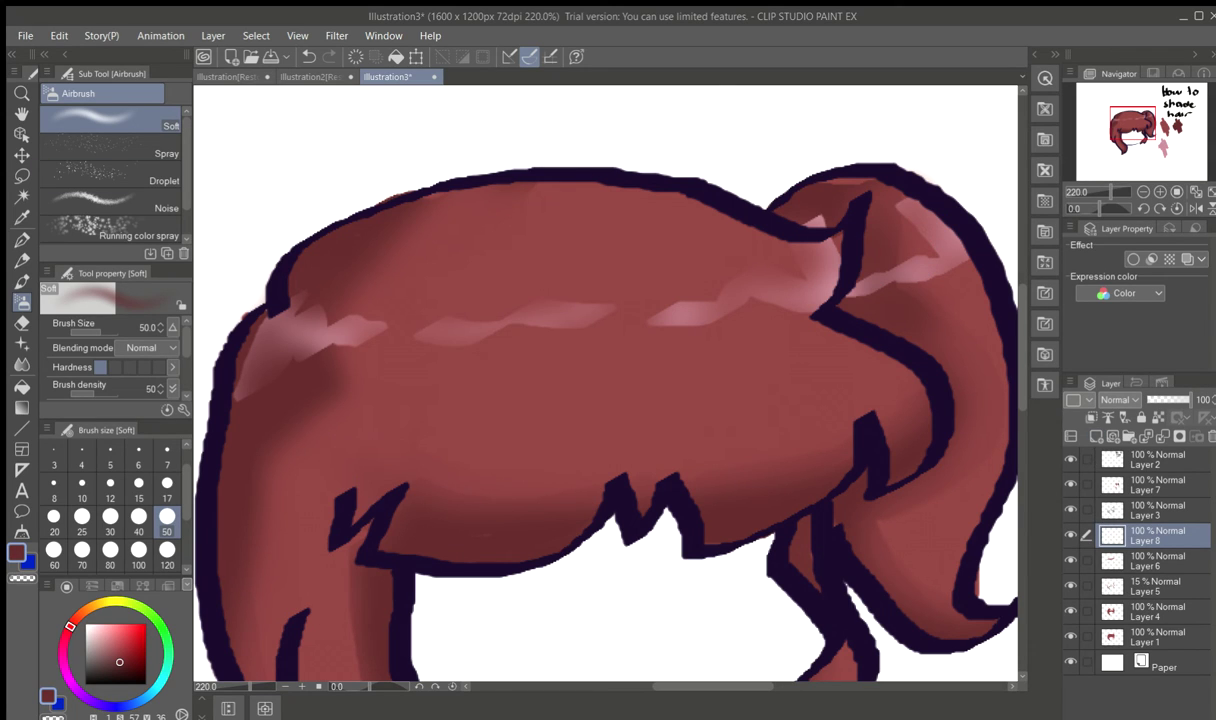
click(16, 114)
drag(655, 319, 350, 240)
drag(680, 489, 741, 572)
right_click(678, 462)
drag(376, 369, 518, 407)
drag(575, 437, 361, 130)
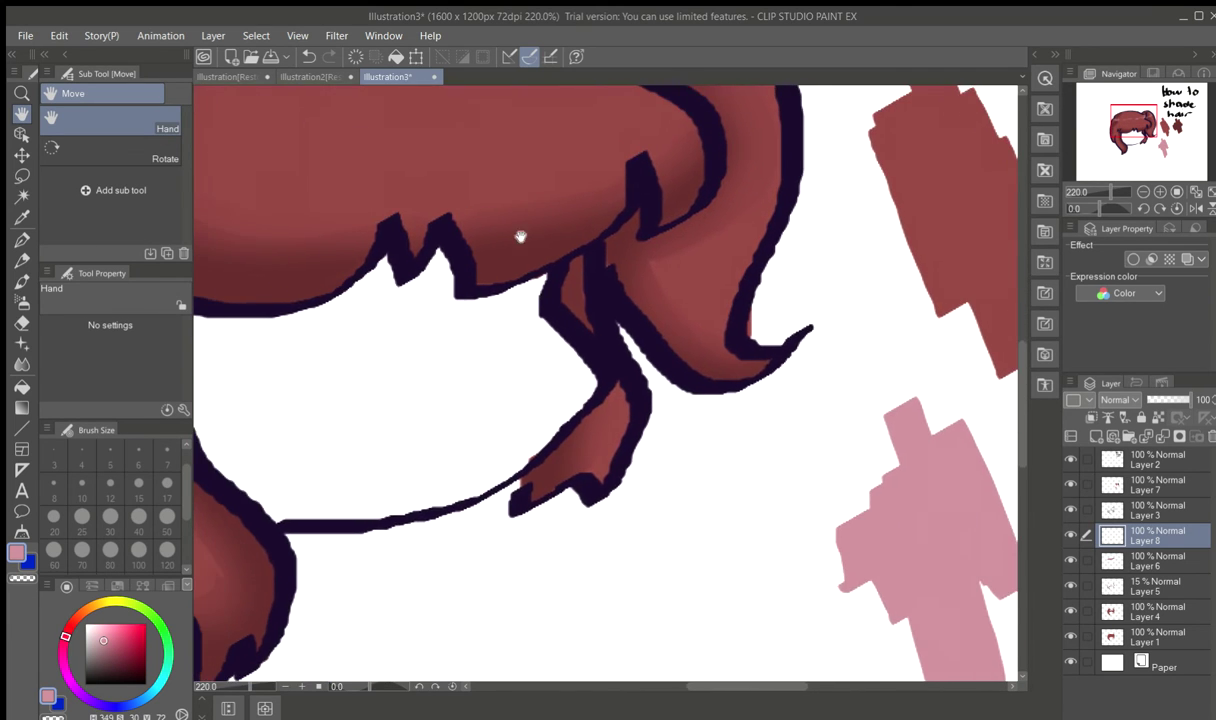
drag(490, 308, 578, 415)
drag(840, 480, 625, 389)
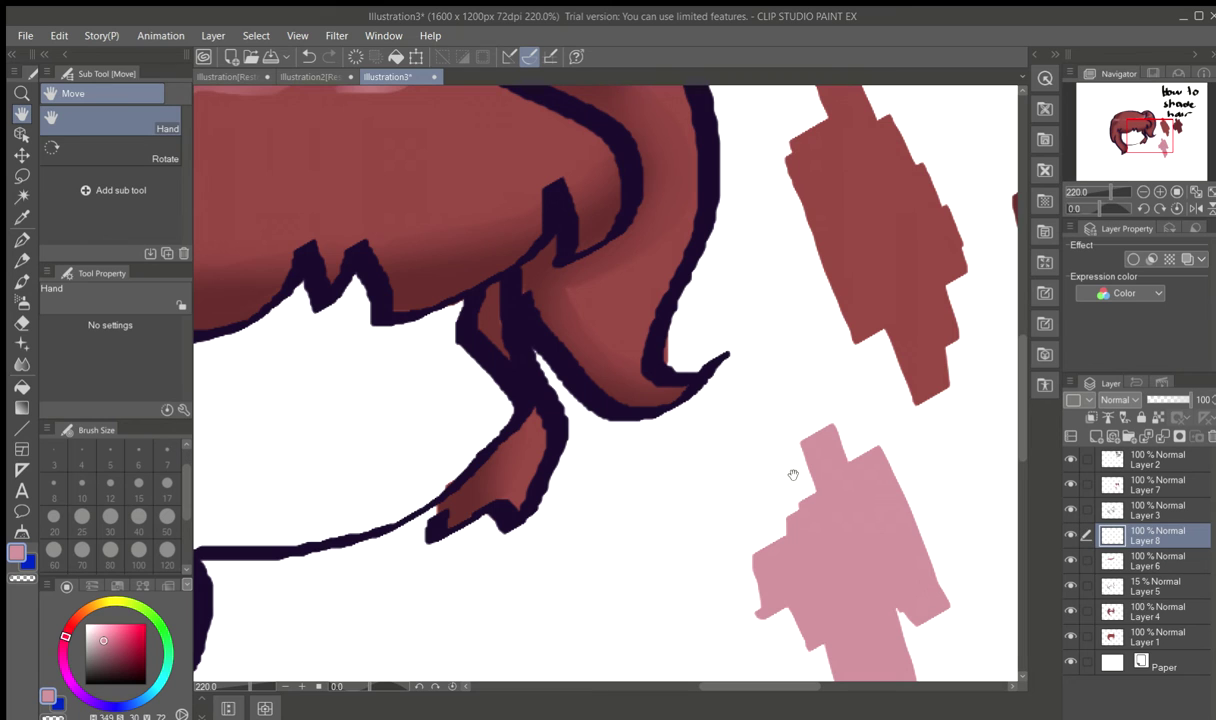
scroll(571, 394, up, 2)
scroll(560, 394, down, 2)
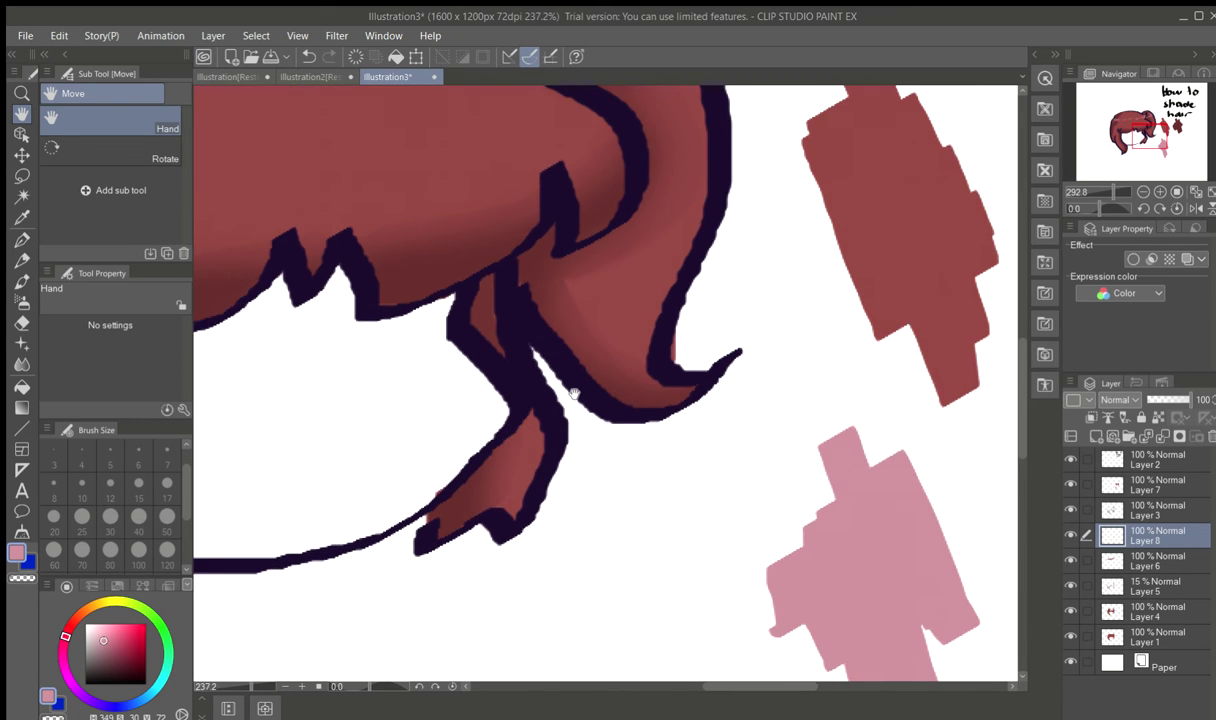
- Paint pink highlights over the crown's left end and middle on Layer 8 with the Calligraphy pen at size 30
drag(529, 376, 575, 486)
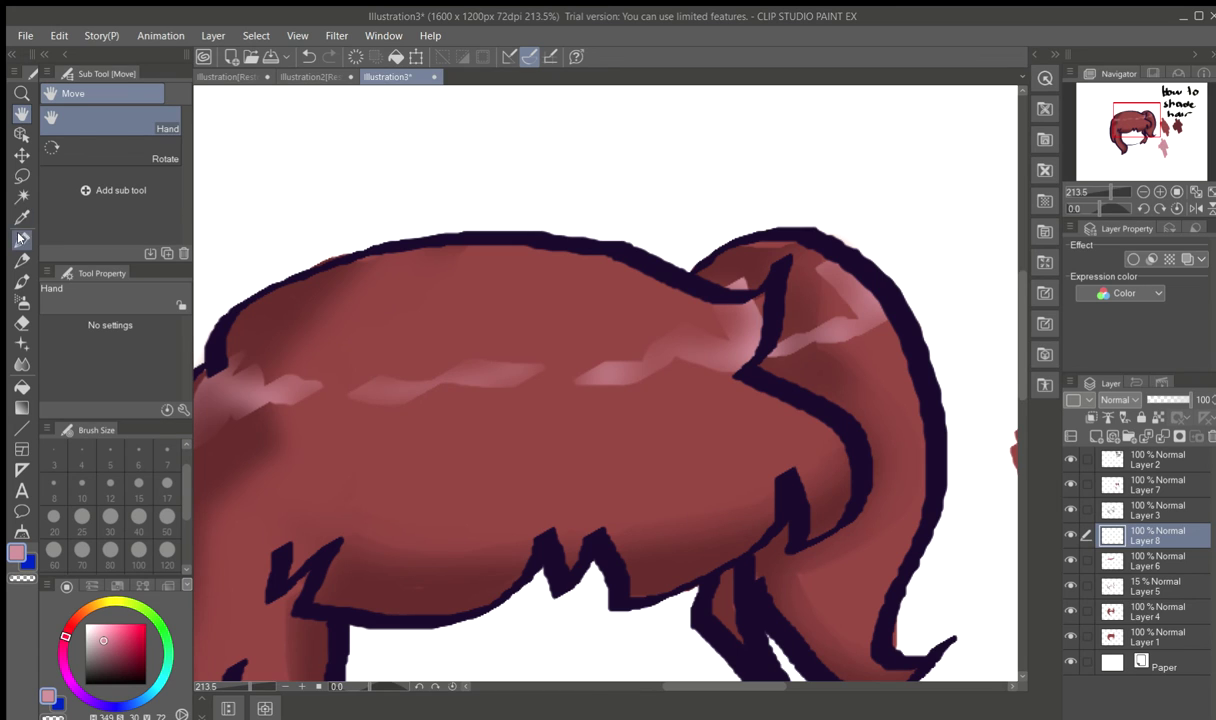
click(20, 238)
scroll(305, 367, up, 2)
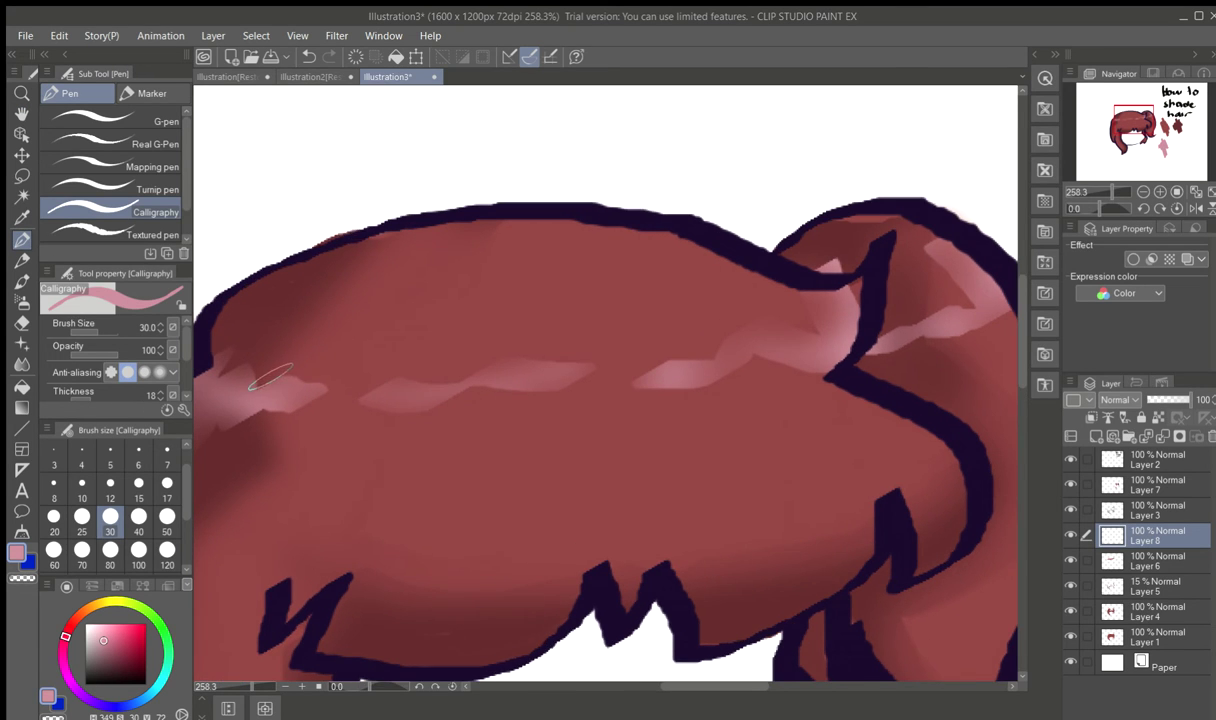
click(21, 116)
drag(268, 355, 320, 364)
click(20, 240)
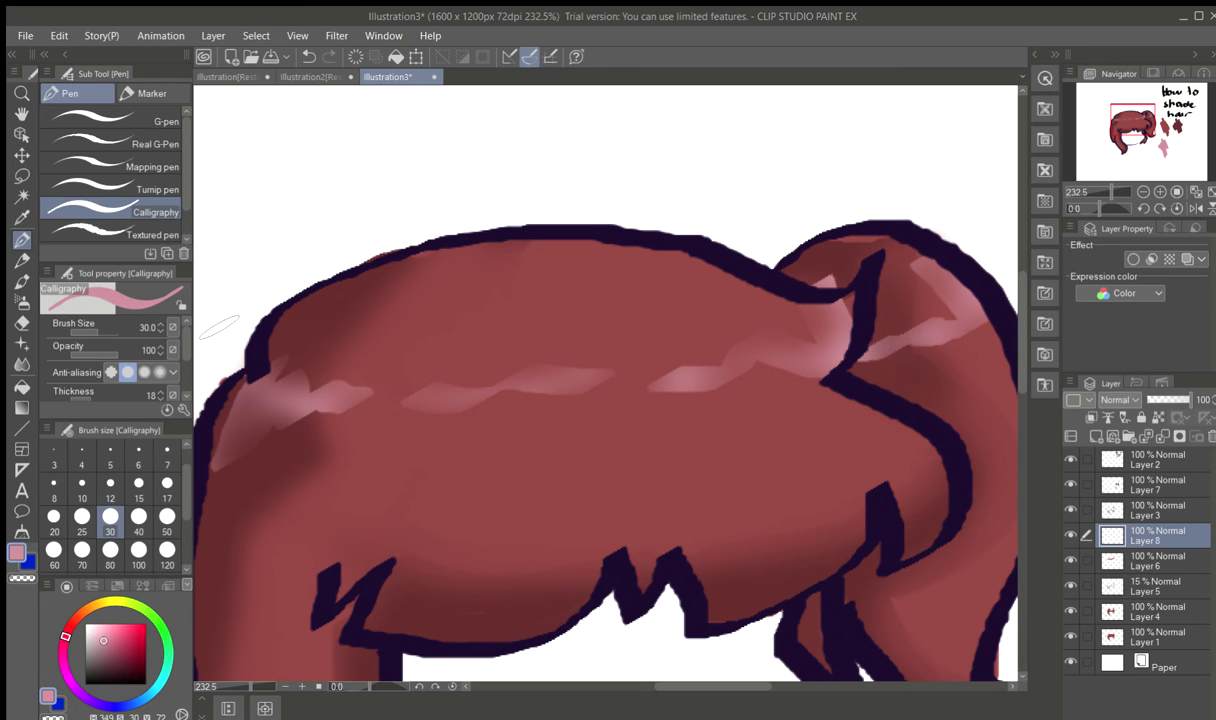
mouse_move(265, 365)
mouse_down()
mouse_move(215, 420)
mouse_move(215, 440)
mouse_move(250, 380)
mouse_move(260, 433)
mouse_move(280, 380)
mouse_move(289, 423)
mouse_move(336, 416)
mouse_up()
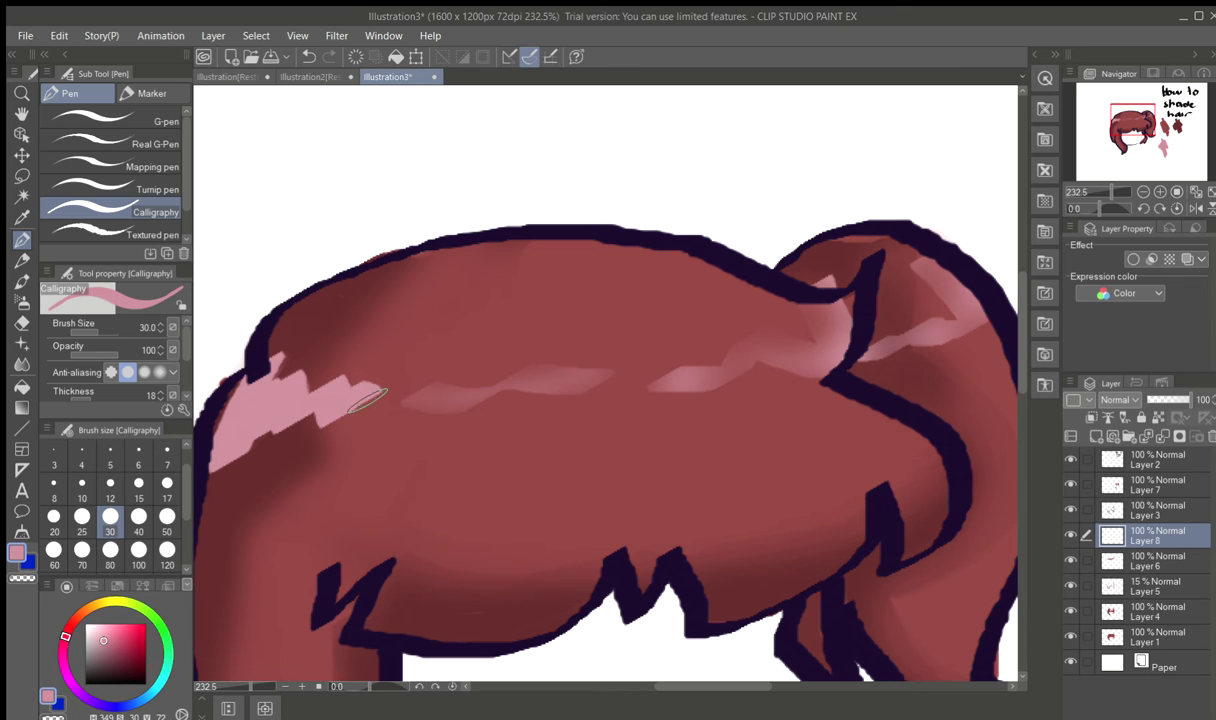
mouse_move(405, 400)
mouse_down()
mouse_move(458, 406)
mouse_move(517, 378)
mouse_move(705, 391)
mouse_move(742, 356)
mouse_up()
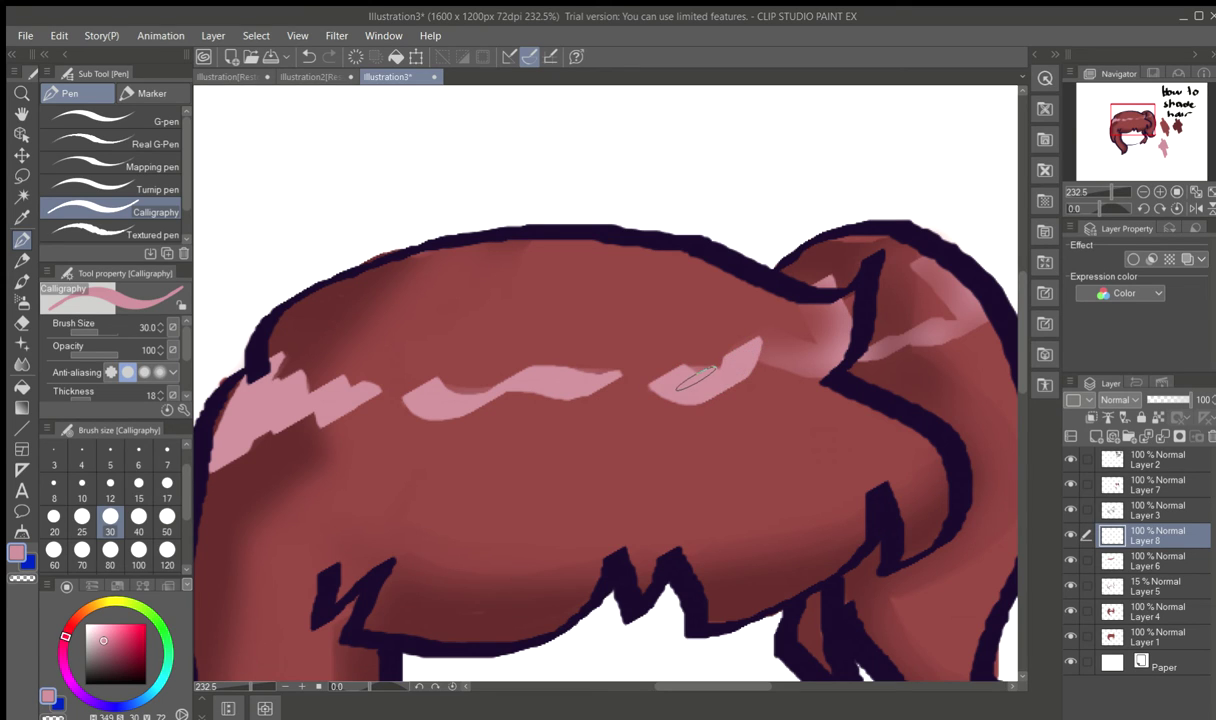
- Extend the pink highlight along the crown's right side and onto the ponytail, and touch up the highlight ends
mouse_move(655, 362)
mouse_down()
mouse_move(705, 345)
mouse_move(806, 364)
mouse_move(832, 323)
mouse_move(829, 307)
mouse_move(811, 307)
mouse_move(862, 346)
mouse_move(978, 311)
mouse_move(870, 262)
mouse_move(915, 303)
mouse_move(905, 337)
mouse_move(840, 330)
mouse_move(880, 305)
mouse_move(910, 325)
mouse_up()
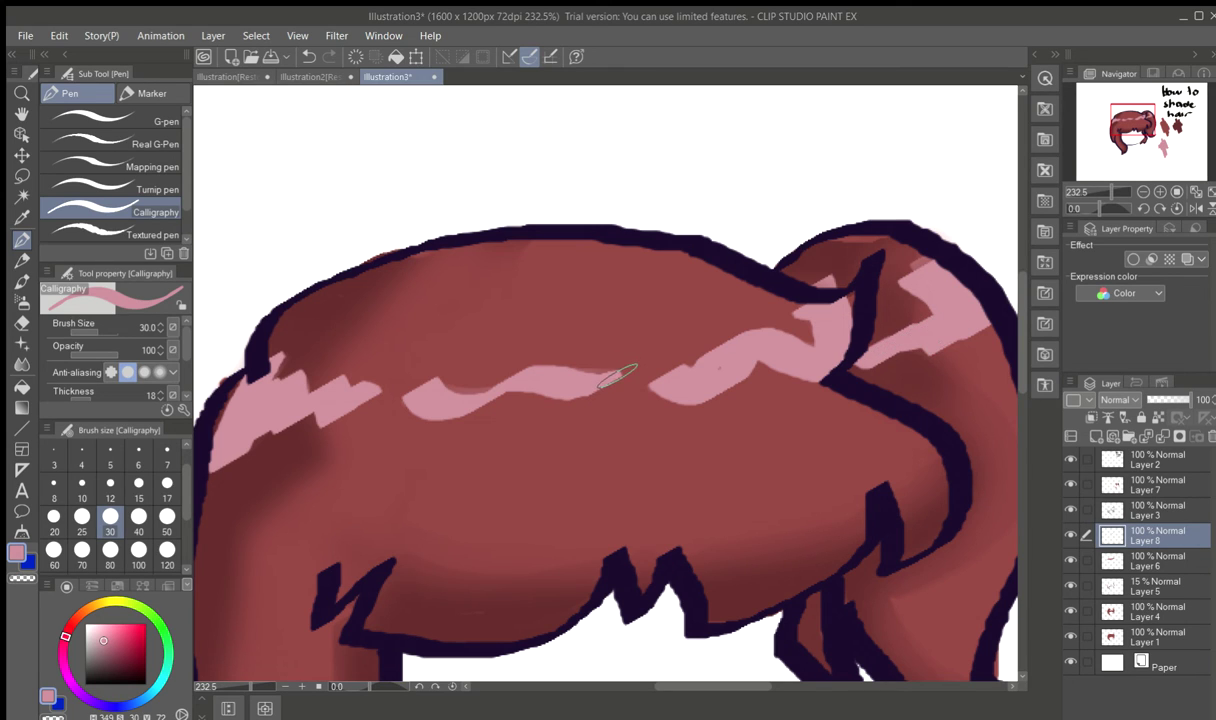
mouse_move(451, 398)
mouse_down()
mouse_move(515, 360)
mouse_move(600, 346)
mouse_move(635, 358)
mouse_up()
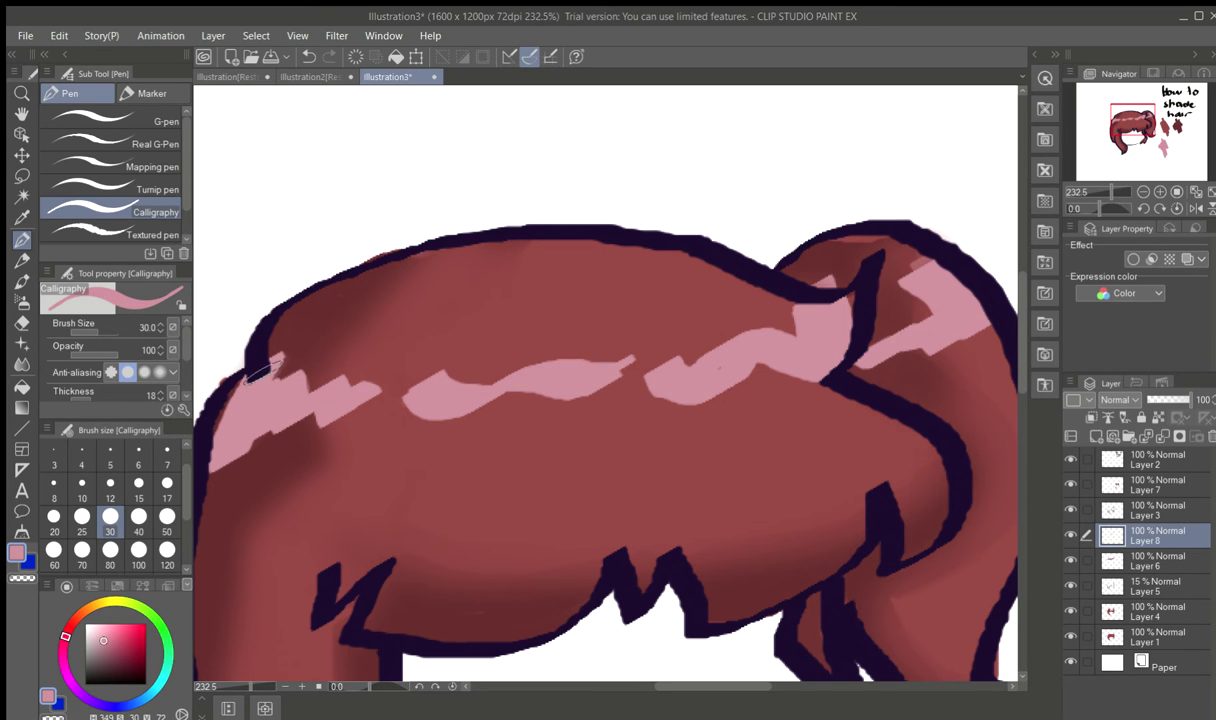
mouse_move(282, 392)
mouse_down()
mouse_move(312, 412)
mouse_move(350, 366)
mouse_up()
scroll(634, 320, down, 2)
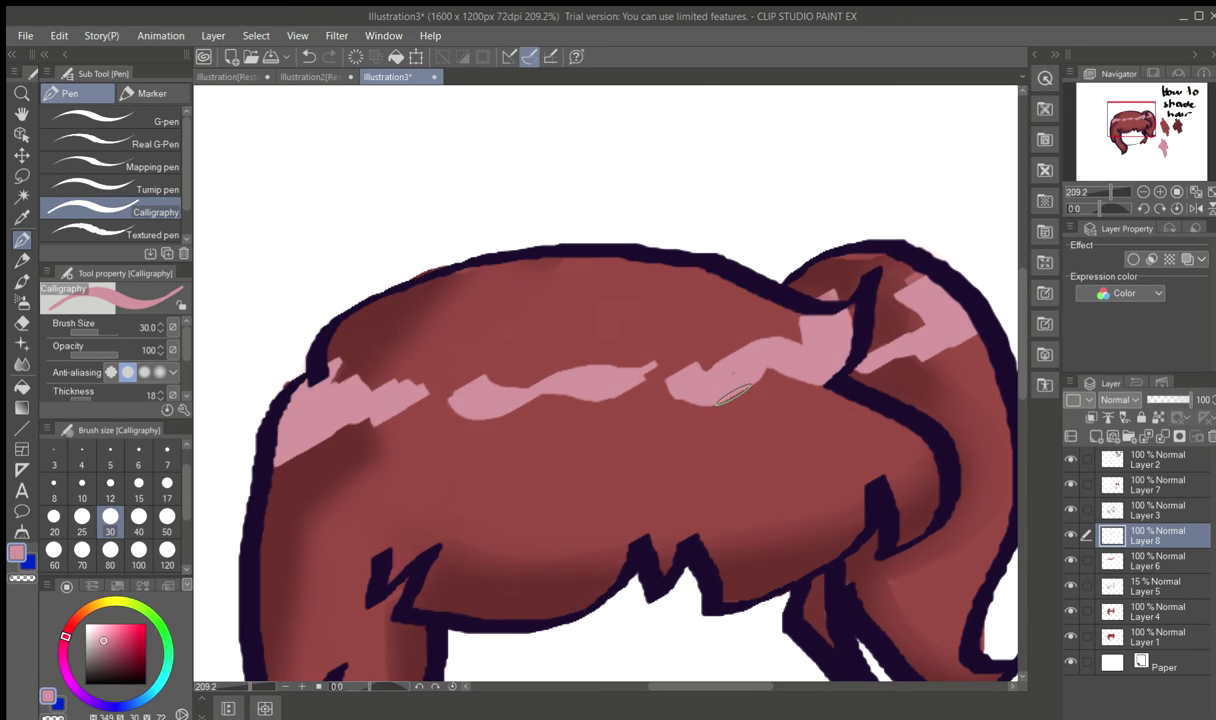
- Lower the opacity of the pink highlight layer, Layer 8, to 10%
click(1180, 398)
click(1164, 398)
drag(1161, 397, 1147, 397)
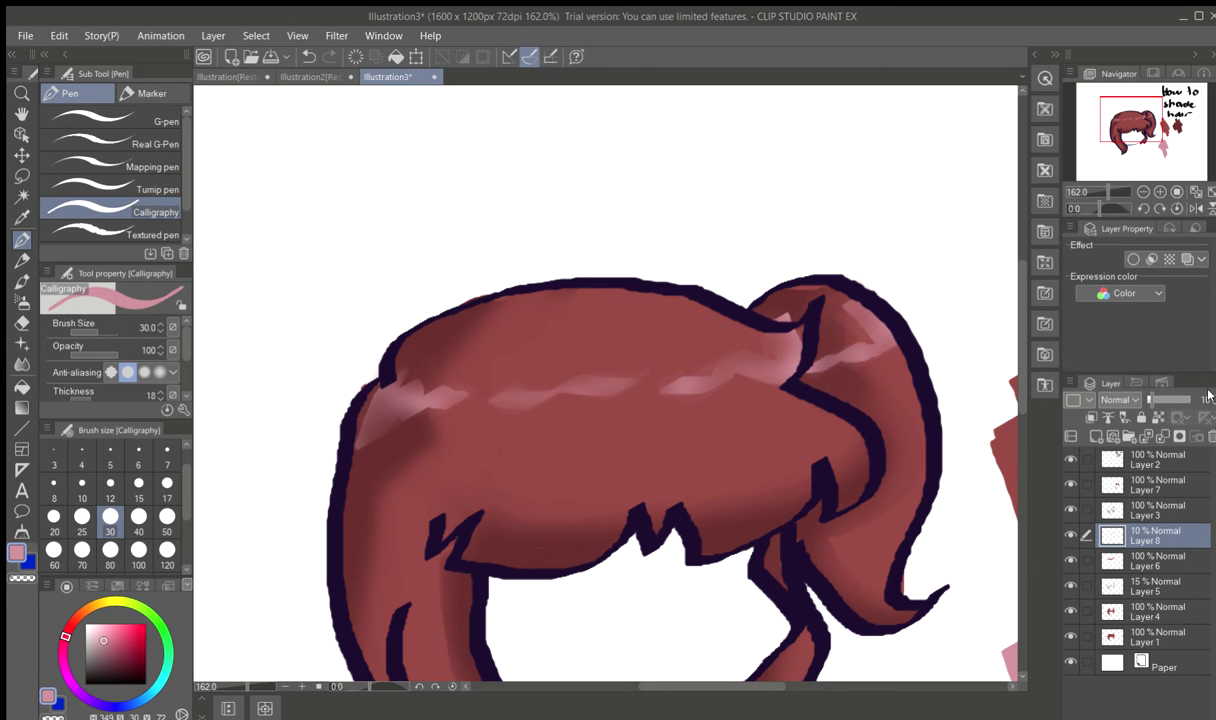
scroll(604, 234, down, 3)
scroll(604, 234, down, 2)
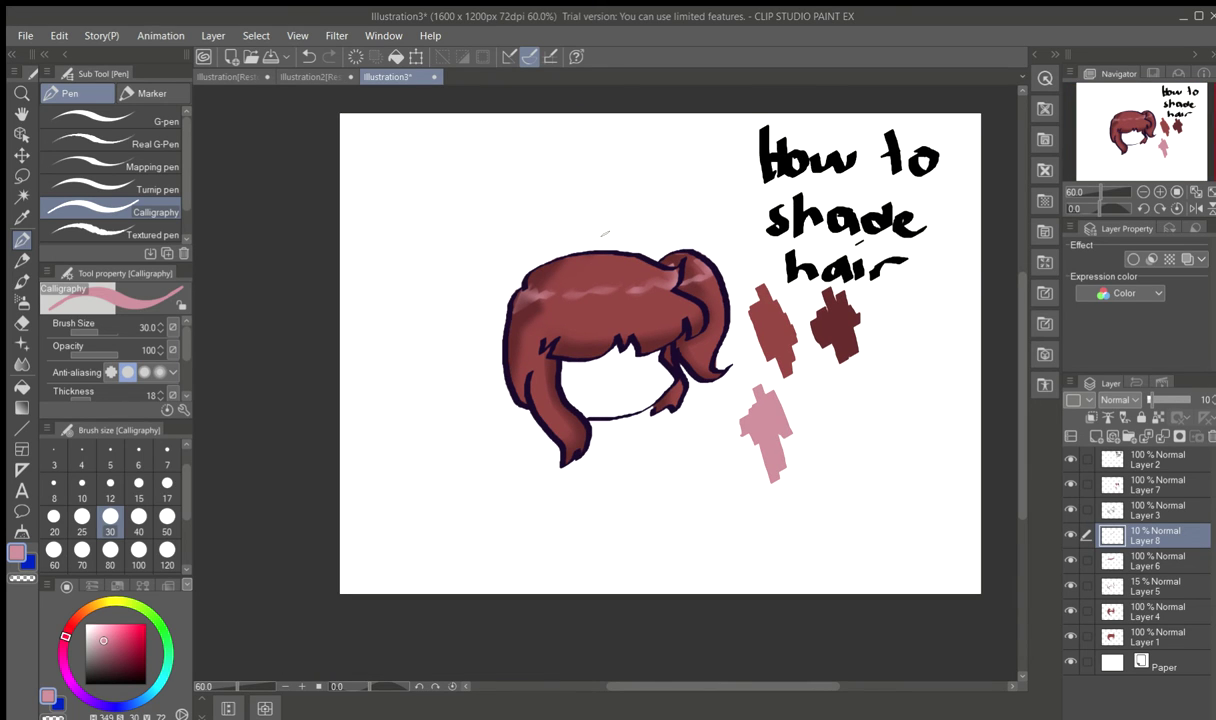
scroll(604, 234, up, 1)
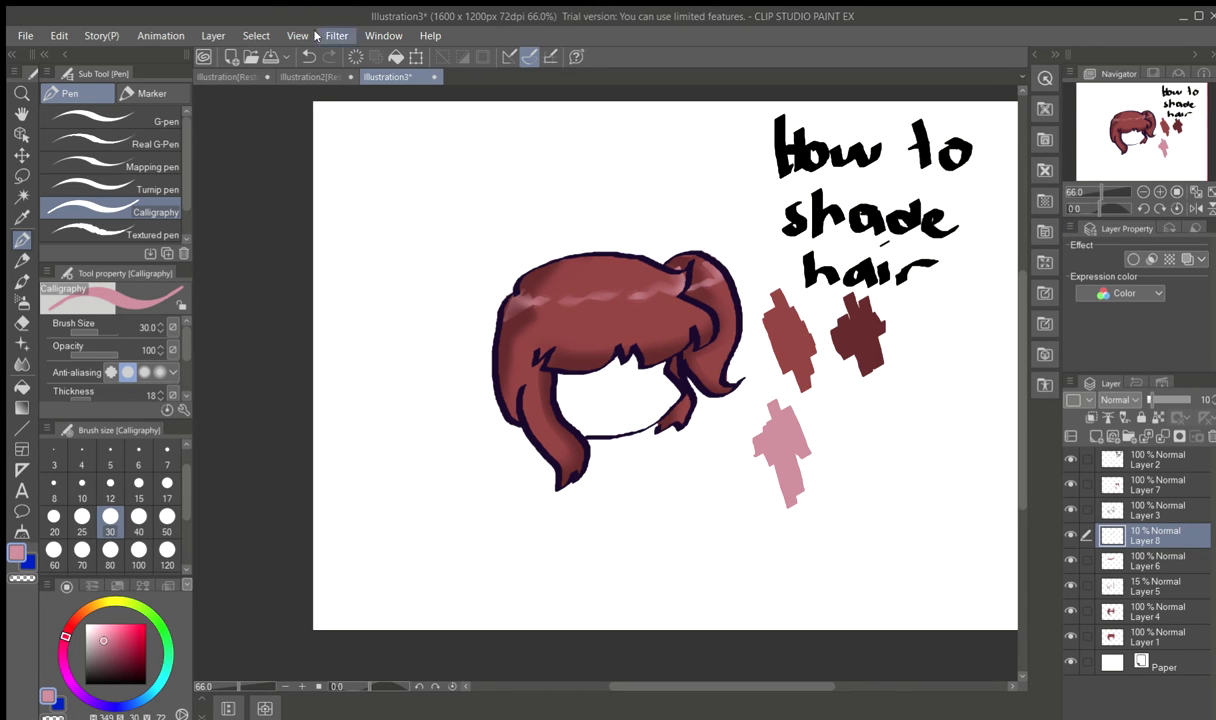
- Create a new 1600 x 1200 px illustration and choose black as the drawing colour
click(229, 57)
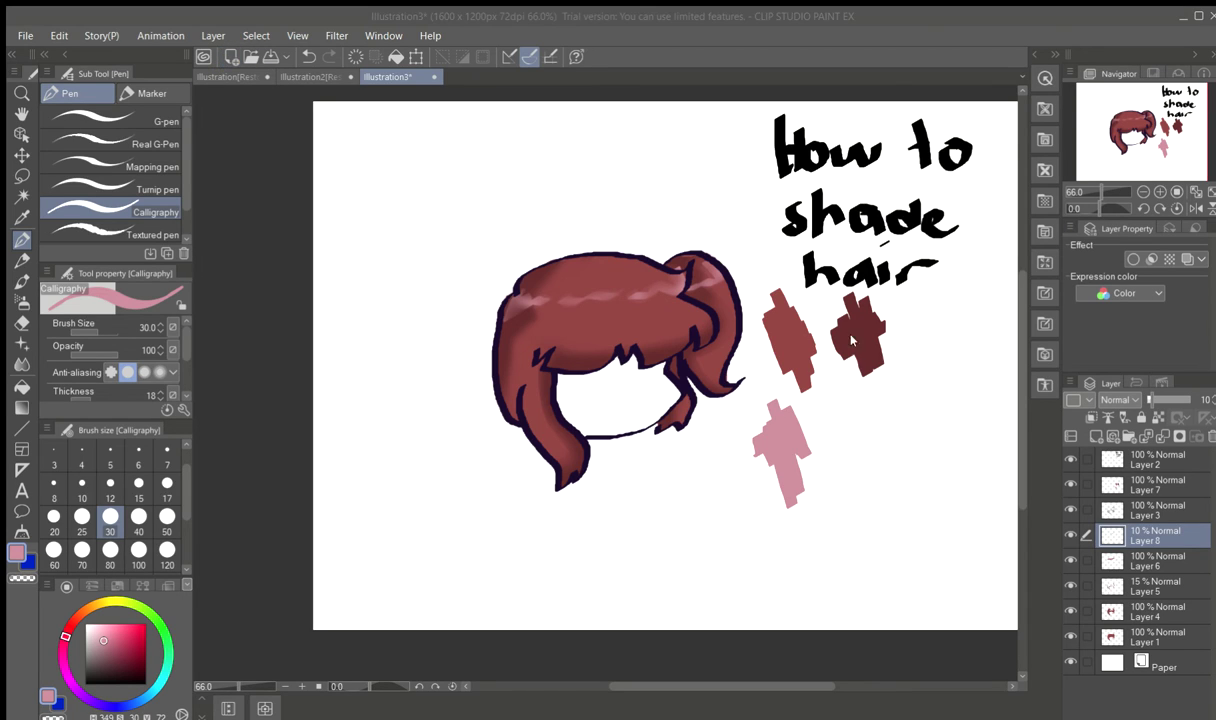
click(812, 156)
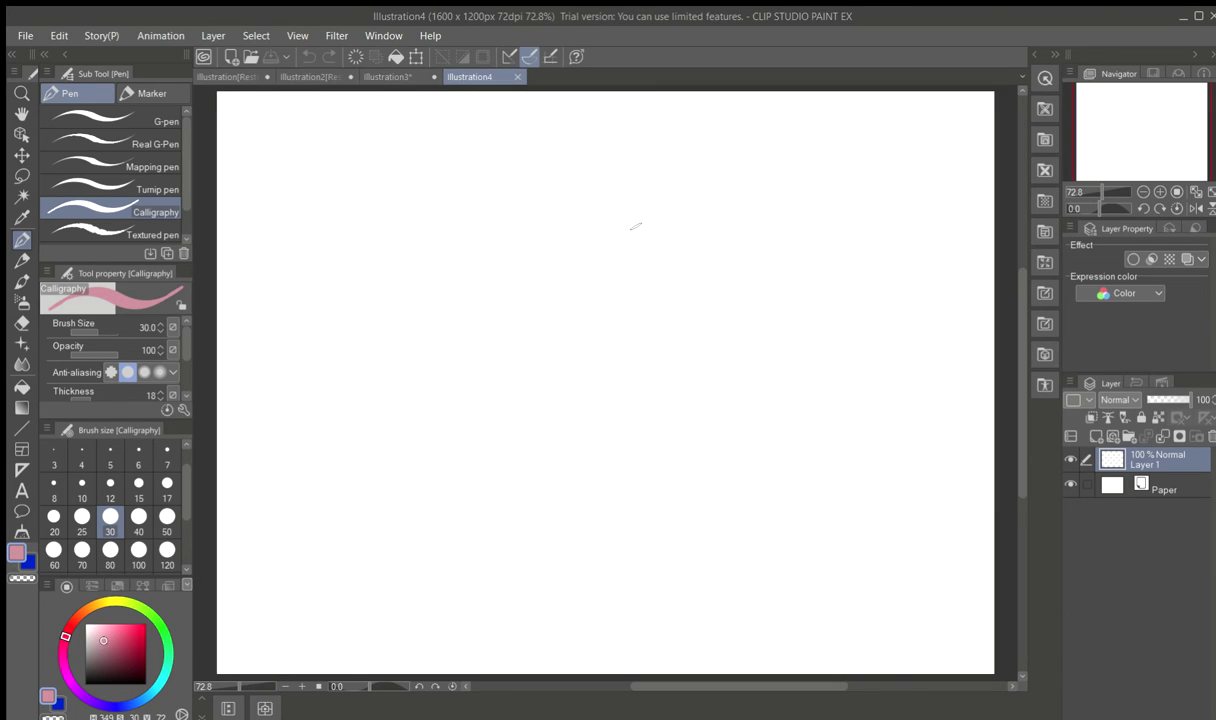
scroll(634, 227, down, 2)
drag(101, 641, 85, 684)
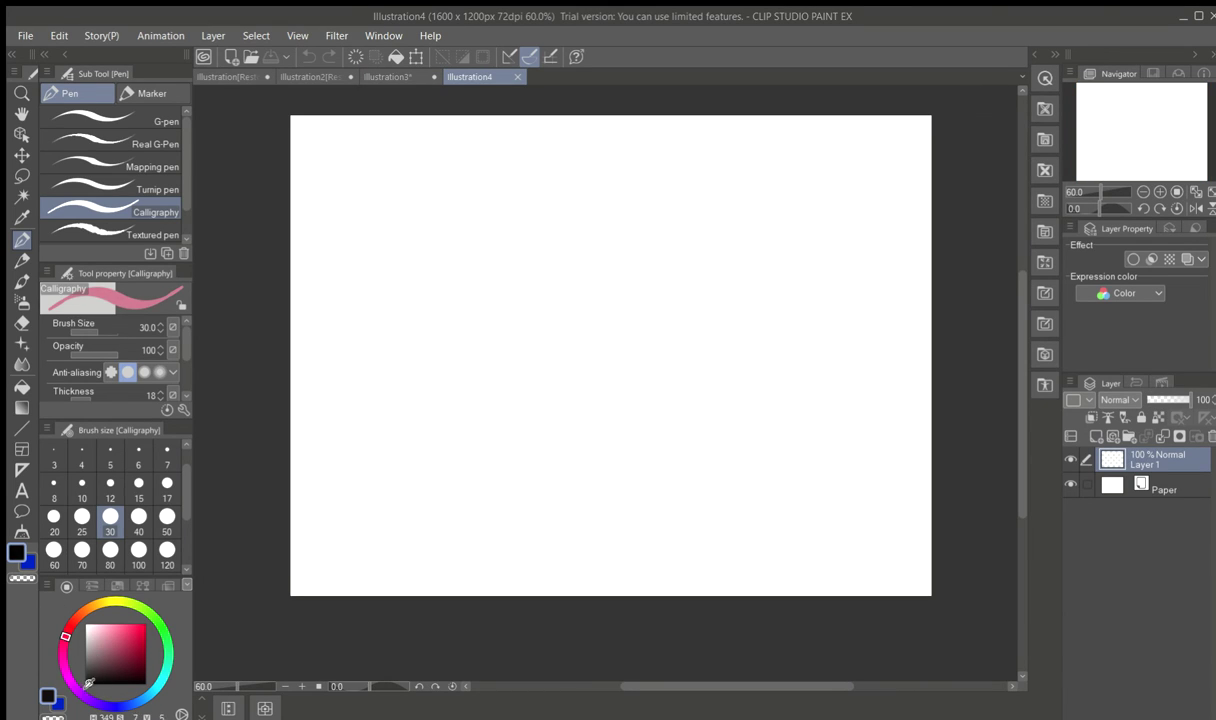
- Draw a rough head circle as a guide at 40% layer opacity and add a new layer above it
mouse_move(612, 210)
mouse_down()
mouse_move(489, 218)
mouse_move(528, 208)
mouse_move(472, 237)
mouse_move(510, 215)
mouse_move(452, 316)
mouse_move(464, 242)
mouse_move(457, 274)
mouse_move(500, 380)
mouse_move(450, 347)
mouse_move(555, 397)
mouse_move(448, 320)
mouse_move(573, 398)
mouse_move(633, 385)
mouse_move(656, 354)
mouse_move(673, 277)
mouse_move(670, 348)
mouse_move(673, 276)
mouse_move(663, 248)
mouse_move(598, 183)
mouse_move(601, 212)
mouse_move(630, 228)
mouse_up()
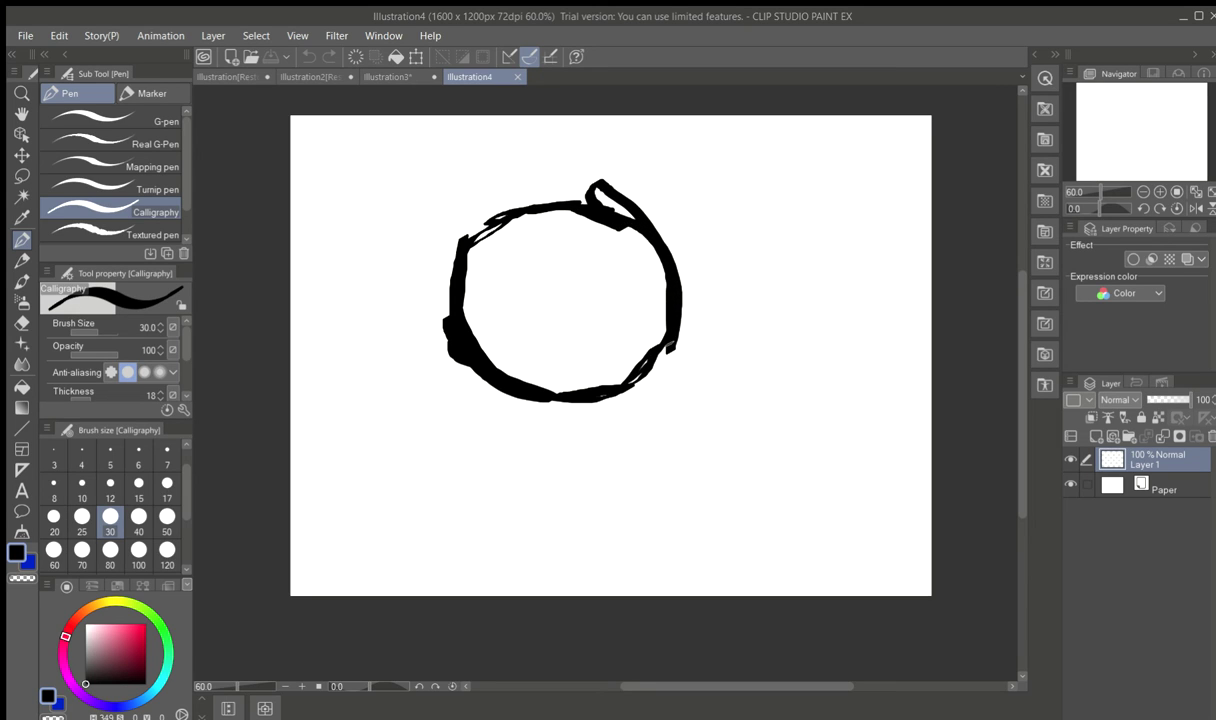
drag(1183, 399, 1163, 399)
click(1093, 435)
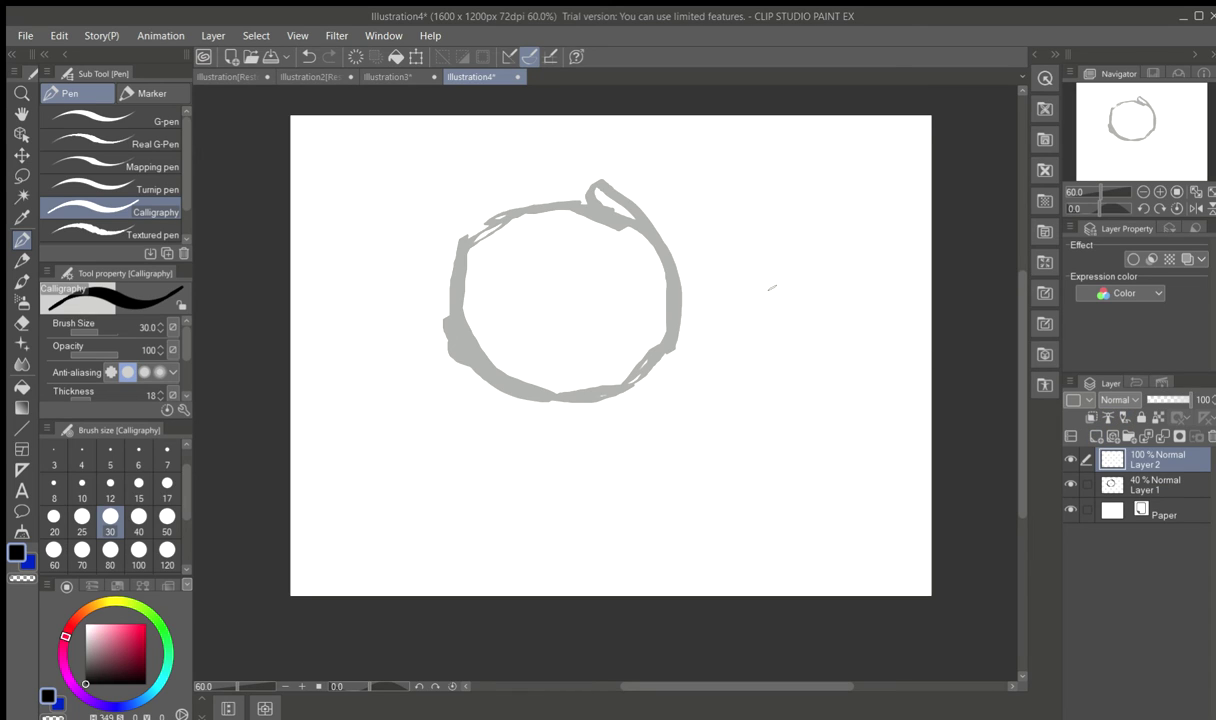
mouse_move(465, 252)
mouse_down()
mouse_move(570, 152)
mouse_move(650, 205)
mouse_move(683, 187)
mouse_move(704, 229)
mouse_move(680, 345)
mouse_move(643, 250)
mouse_move(667, 284)
mouse_up()
mouse_move(597, 265)
mouse_down()
mouse_move(645, 358)
mouse_move(585, 345)
mouse_move(537, 272)
mouse_up()
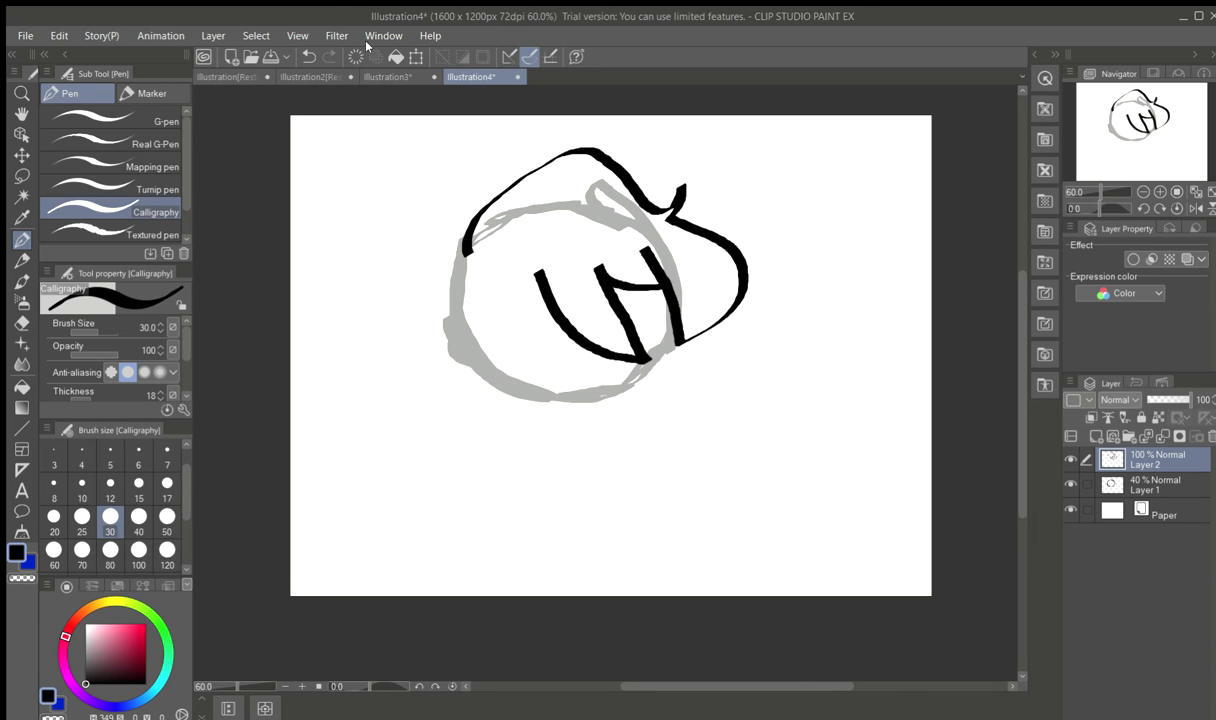
click(309, 56)
click(309, 56)
mouse_move(652, 264)
mouse_down()
mouse_move(593, 250)
mouse_move(632, 330)
mouse_move(656, 335)
mouse_move(560, 342)
mouse_move(530, 306)
mouse_move(522, 268)
mouse_move(500, 294)
mouse_move(497, 273)
mouse_move(518, 340)
mouse_move(580, 390)
mouse_move(602, 455)
mouse_move(623, 459)
mouse_move(473, 435)
mouse_move(455, 315)
mouse_up()
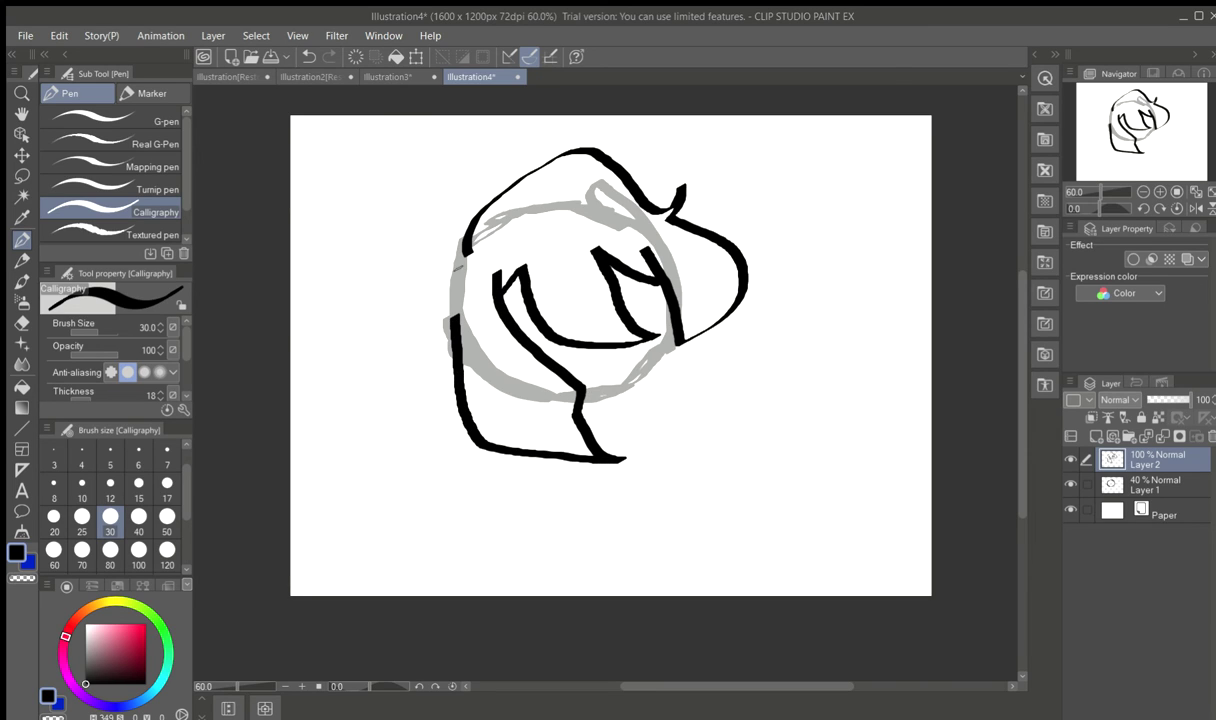
mouse_move(458, 248)
mouse_down()
mouse_move(432, 300)
mouse_move(446, 362)
mouse_up()
mouse_move(446, 238)
mouse_down()
mouse_move(410, 256)
mouse_move(415, 293)
mouse_up()
mouse_move(462, 242)
mouse_down()
mouse_move(441, 205)
mouse_move(476, 196)
mouse_move(443, 240)
mouse_up()
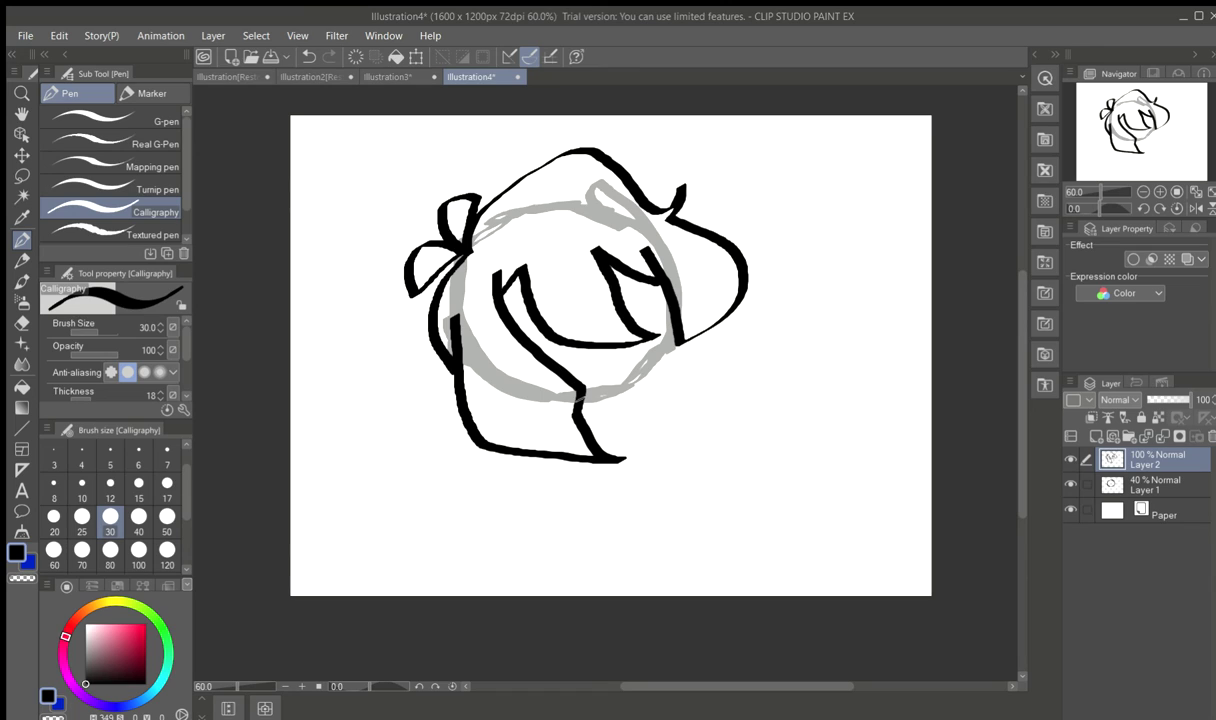
mouse_move(580, 395)
mouse_down()
mouse_move(663, 372)
mouse_move(683, 340)
mouse_move(665, 305)
mouse_up()
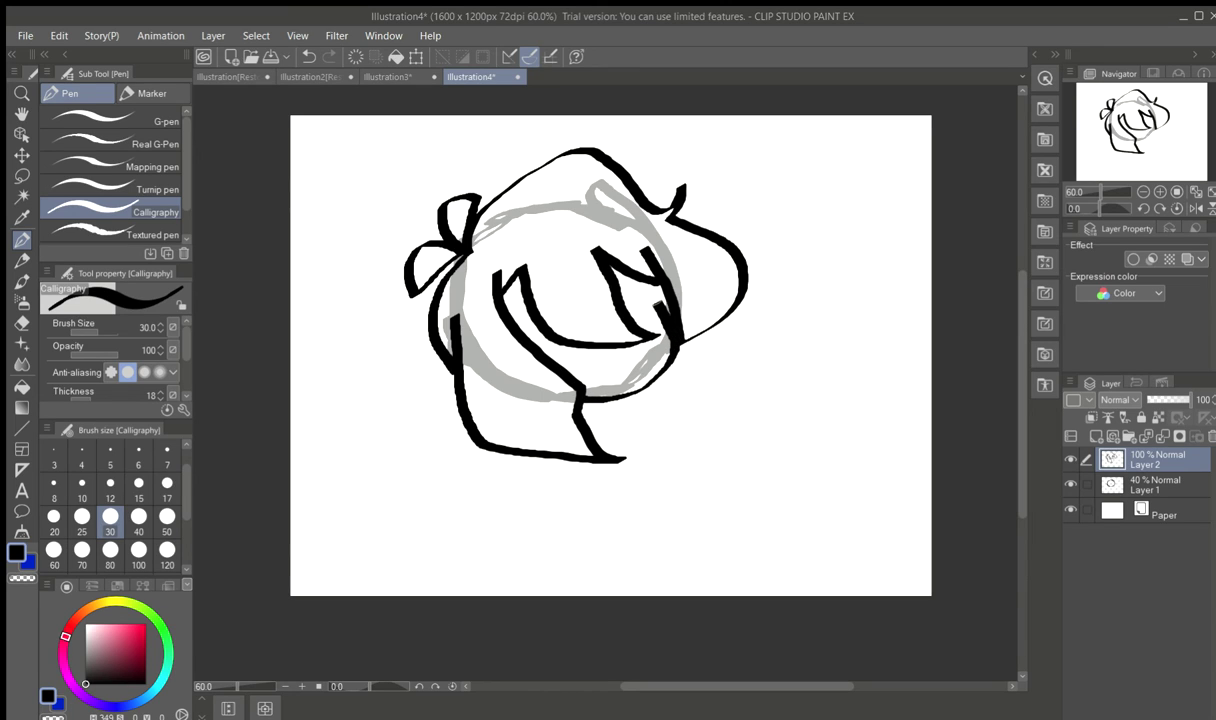
click(301, 55)
click(301, 55)
click(296, 50)
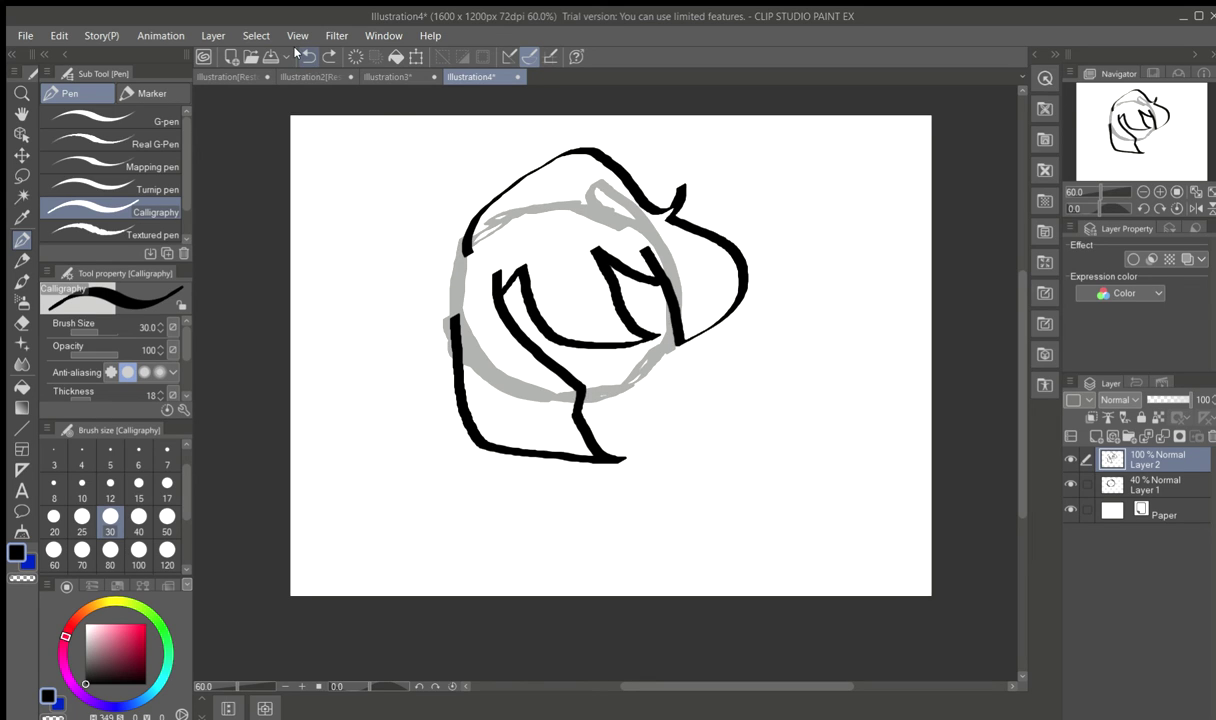
click(296, 50)
click(296, 50)
click(296, 50)
click(296, 50)
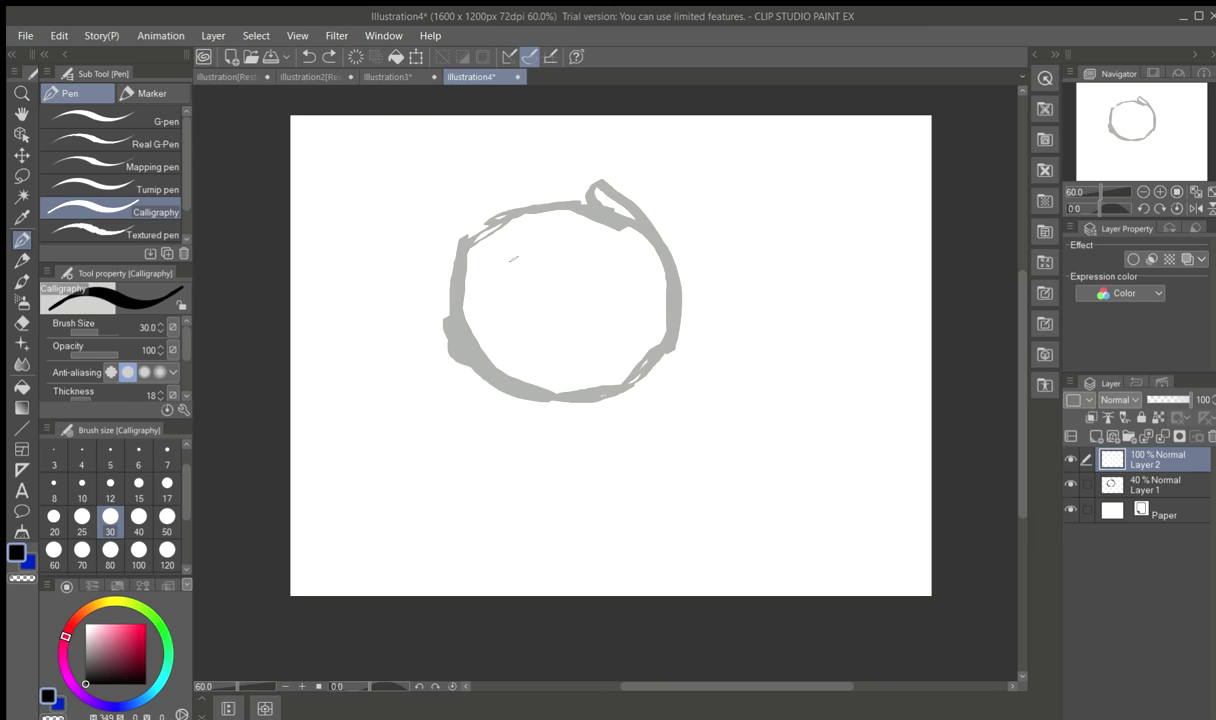
- Draw a pointed face-framing hair strand and the face outline with its fringe edge over the guide circle
mouse_move(510, 266)
mouse_down()
mouse_move(513, 311)
mouse_move(555, 368)
mouse_move(538, 400)
mouse_move(547, 423)
mouse_move(474, 373)
mouse_move(466, 307)
mouse_up()
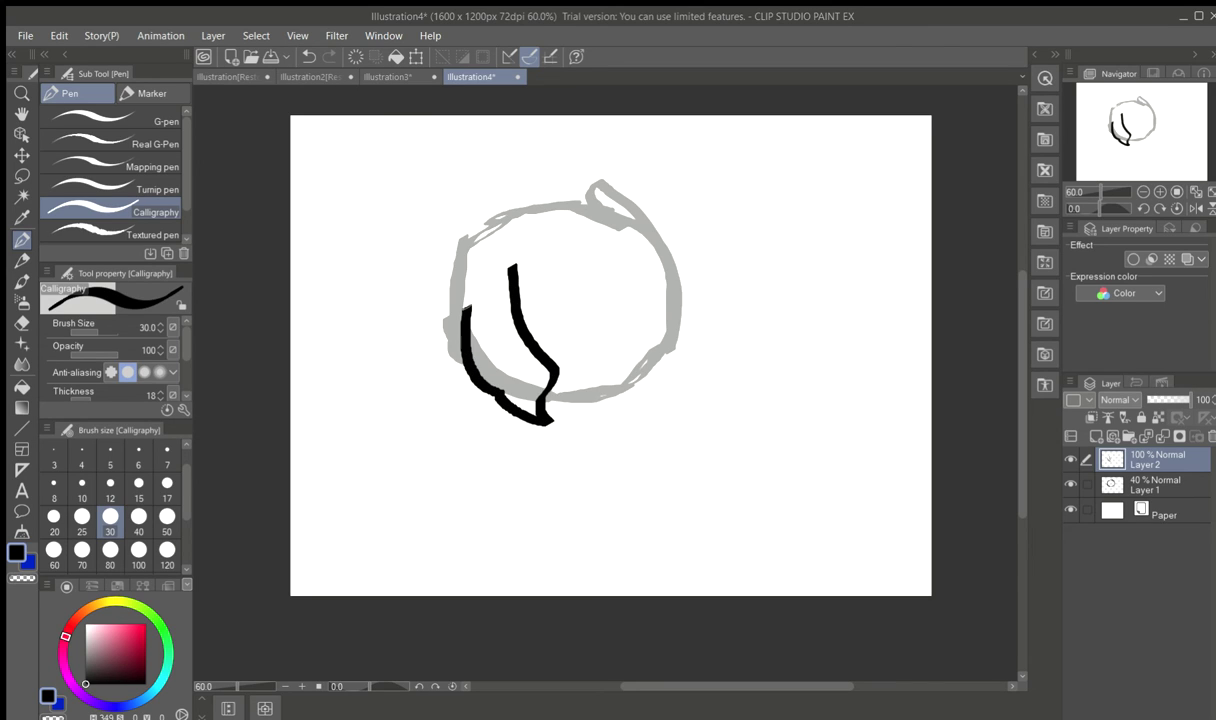
mouse_move(510, 266)
mouse_down()
mouse_move(555, 282)
mouse_move(680, 274)
mouse_move(663, 352)
mouse_move(561, 388)
mouse_up()
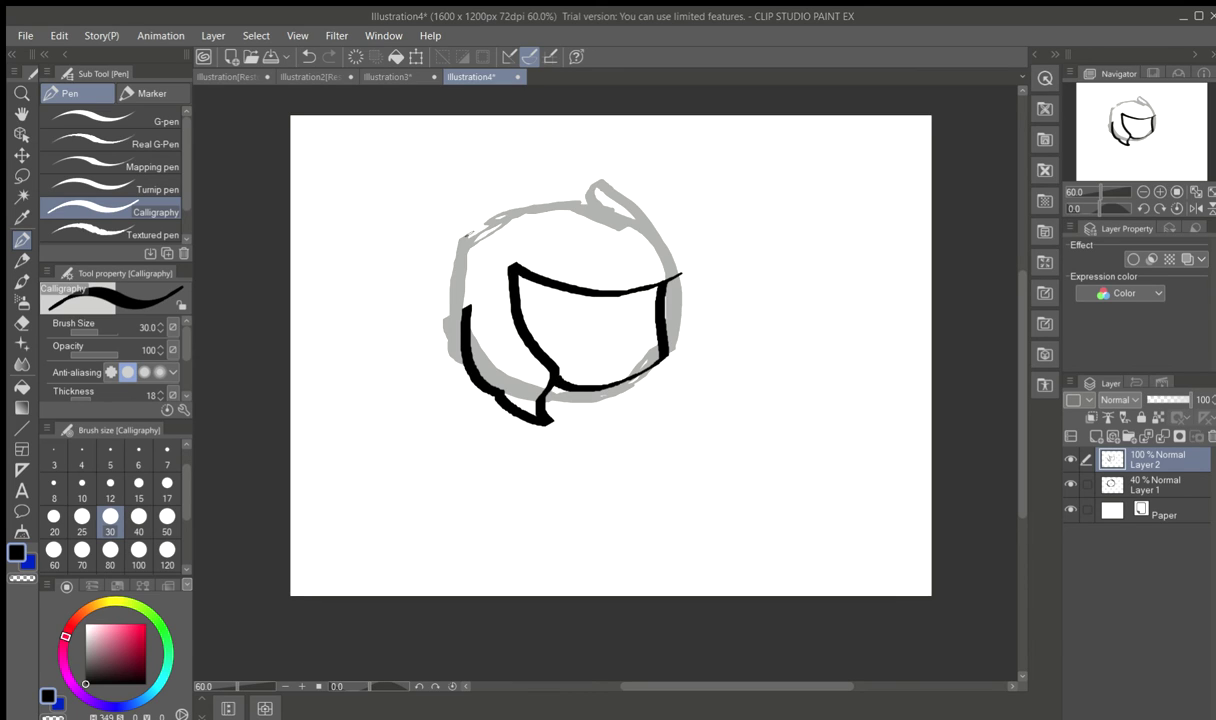
mouse_move(474, 240)
mouse_down()
mouse_move(502, 203)
mouse_move(577, 173)
mouse_move(656, 190)
mouse_move(718, 268)
mouse_move(679, 400)
mouse_move(735, 427)
mouse_up()
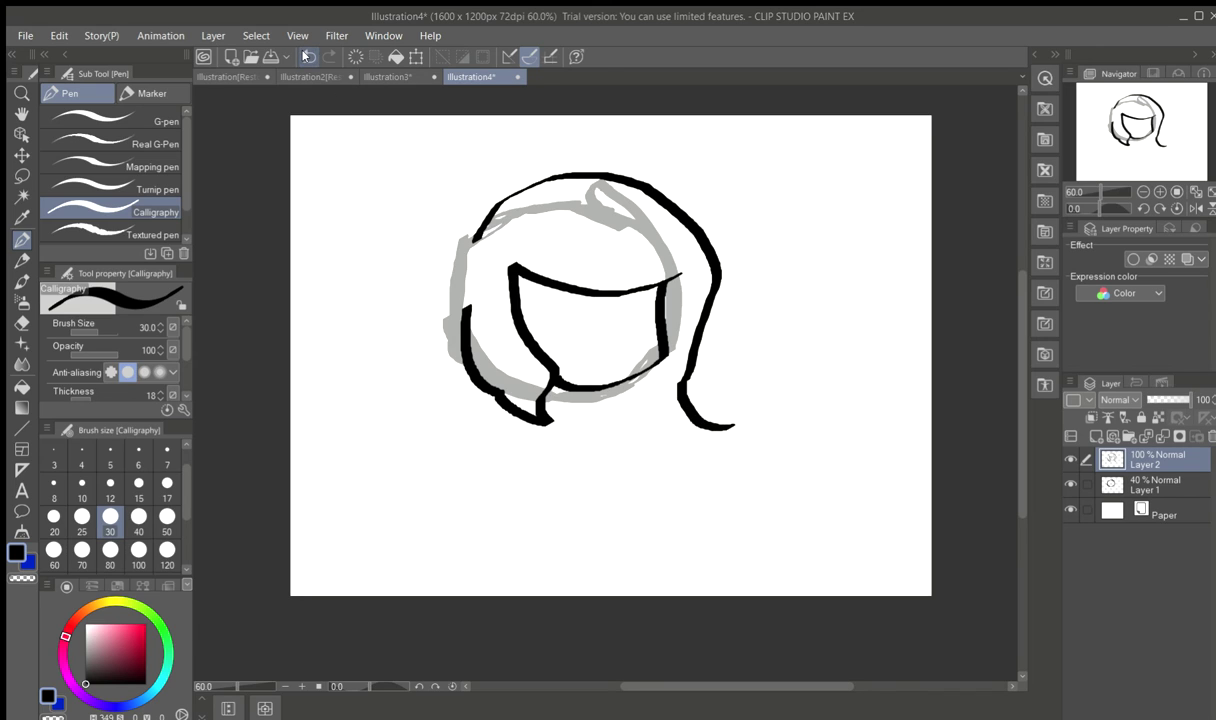
click(310, 56)
click(310, 56)
- Draw the outer hair outline with jagged lower ends and add a bun above the head's upper left
mouse_move(462, 240)
mouse_down()
mouse_move(540, 180)
mouse_move(647, 205)
mouse_move(698, 247)
mouse_move(713, 379)
mouse_move(746, 377)
mouse_move(703, 390)
mouse_up()
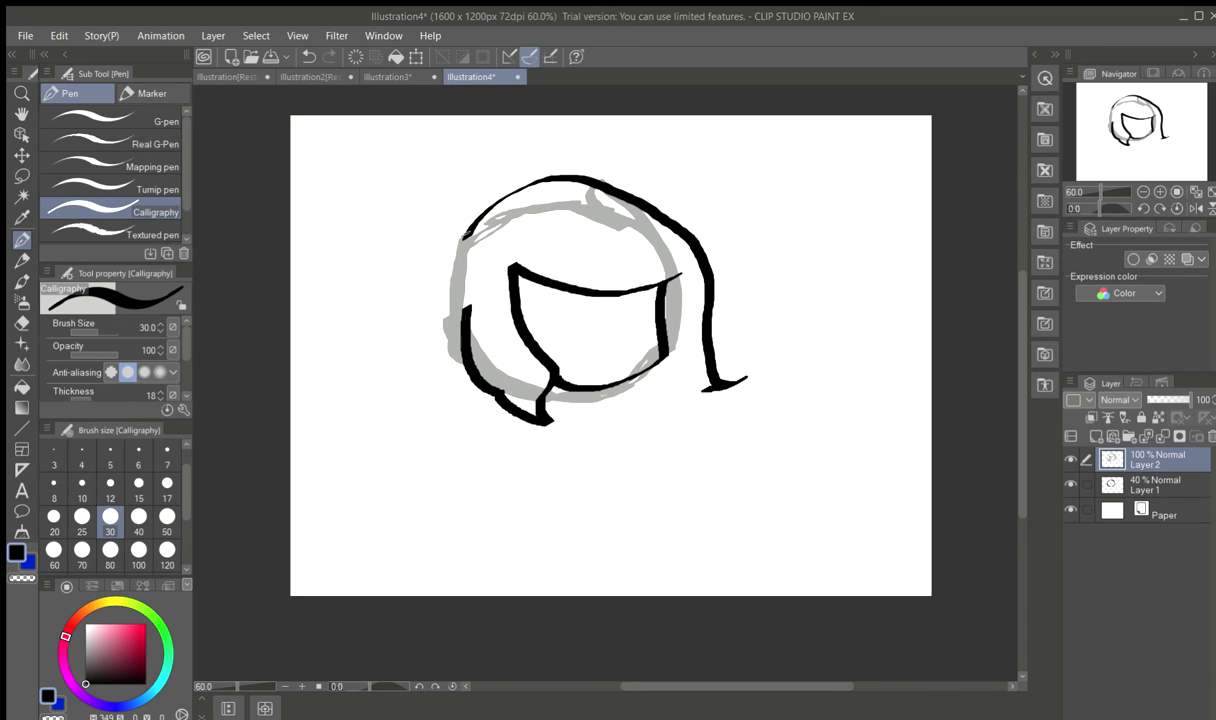
mouse_move(462, 232)
mouse_down()
mouse_move(437, 268)
mouse_move(444, 360)
mouse_move(416, 358)
mouse_move(442, 366)
mouse_move(469, 452)
mouse_move(492, 474)
mouse_move(504, 448)
mouse_move(594, 468)
mouse_move(602, 440)
mouse_move(689, 450)
mouse_move(676, 425)
mouse_move(694, 397)
mouse_up()
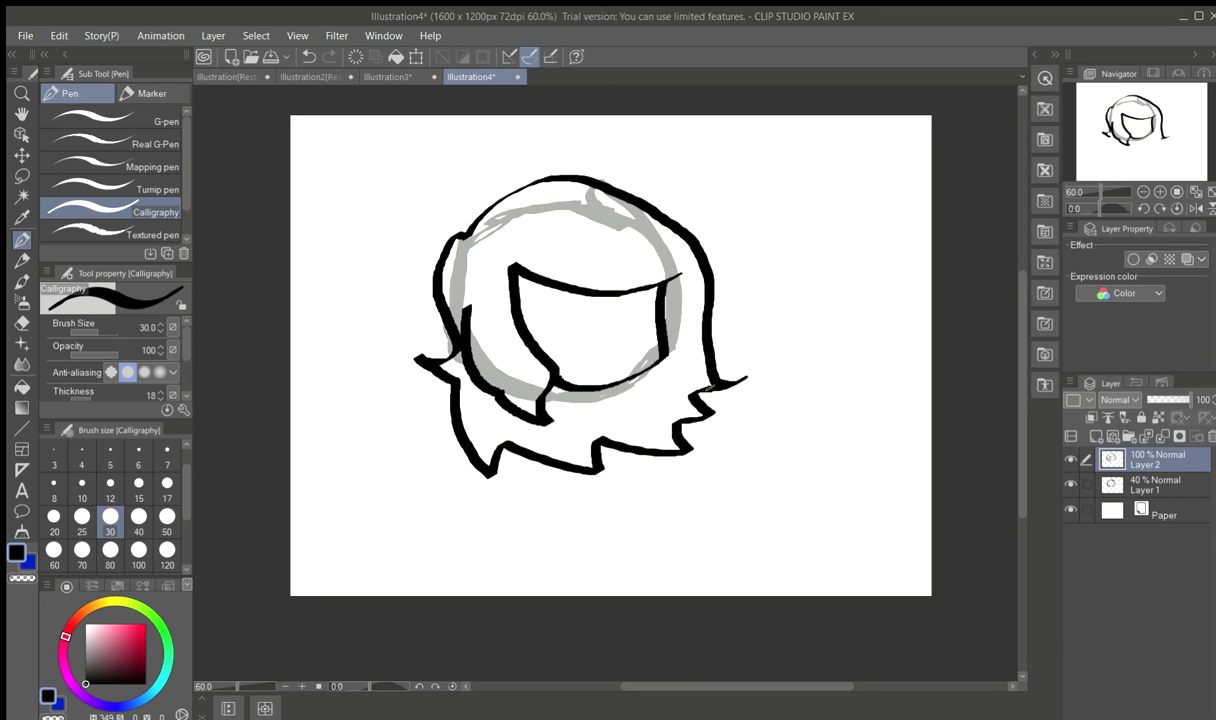
mouse_move(441, 212)
mouse_down()
mouse_move(466, 165)
mouse_move(501, 160)
mouse_move(452, 205)
mouse_up()
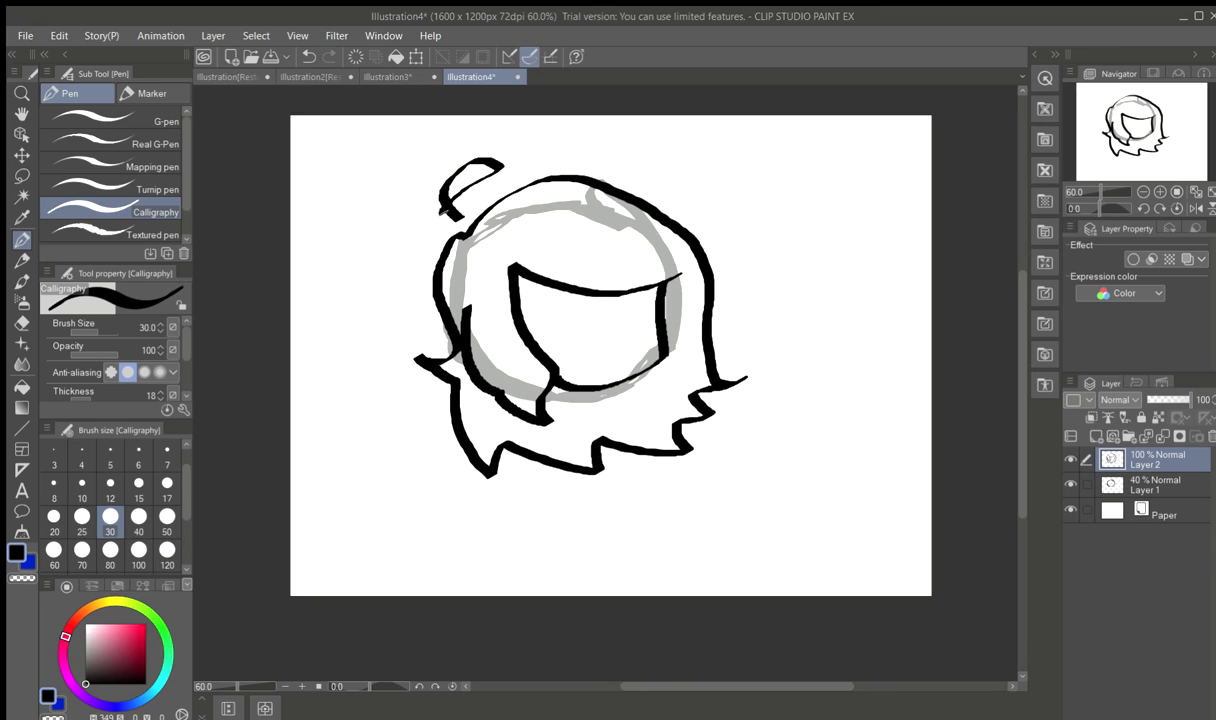
click(306, 56)
mouse_move(440, 210)
mouse_down()
mouse_move(437, 170)
mouse_move(481, 148)
mouse_move(516, 172)
mouse_move(490, 176)
mouse_move(438, 205)
mouse_up()
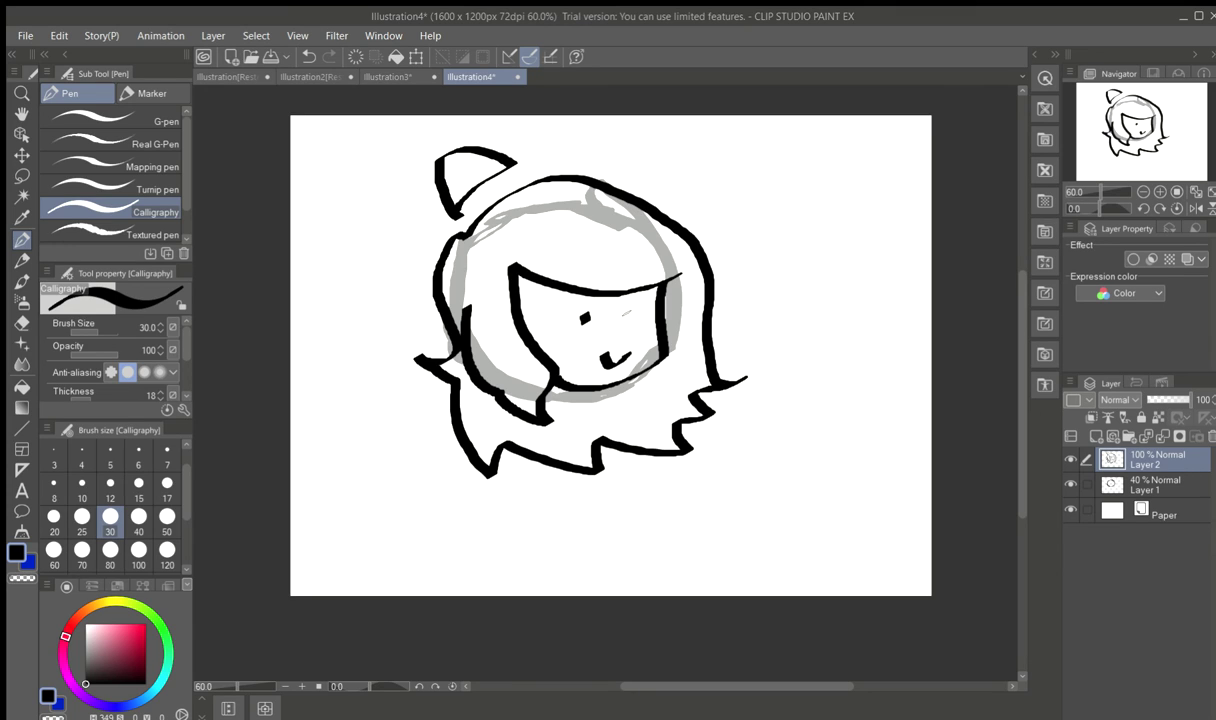
click(308, 56)
click(308, 56)
click(308, 56)
- Delete the guide circle layer, Layer 1, and add a new layer beneath the Layer 2 line art
click(1107, 480)
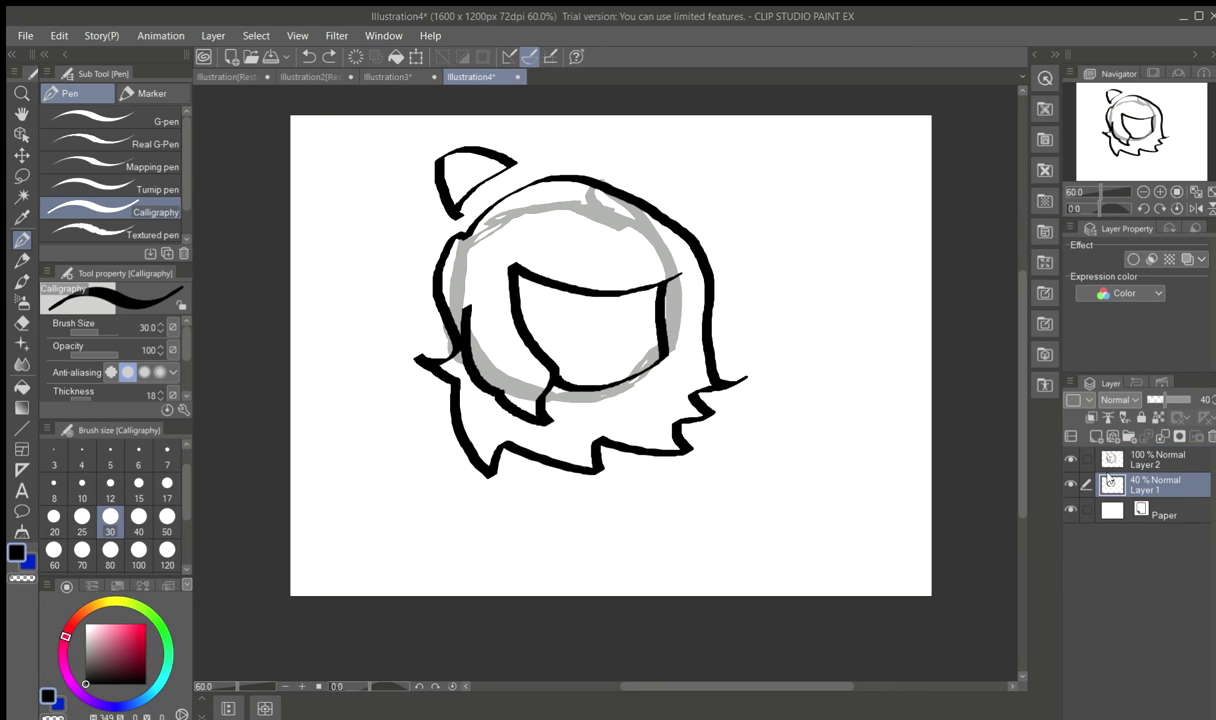
click(1207, 422)
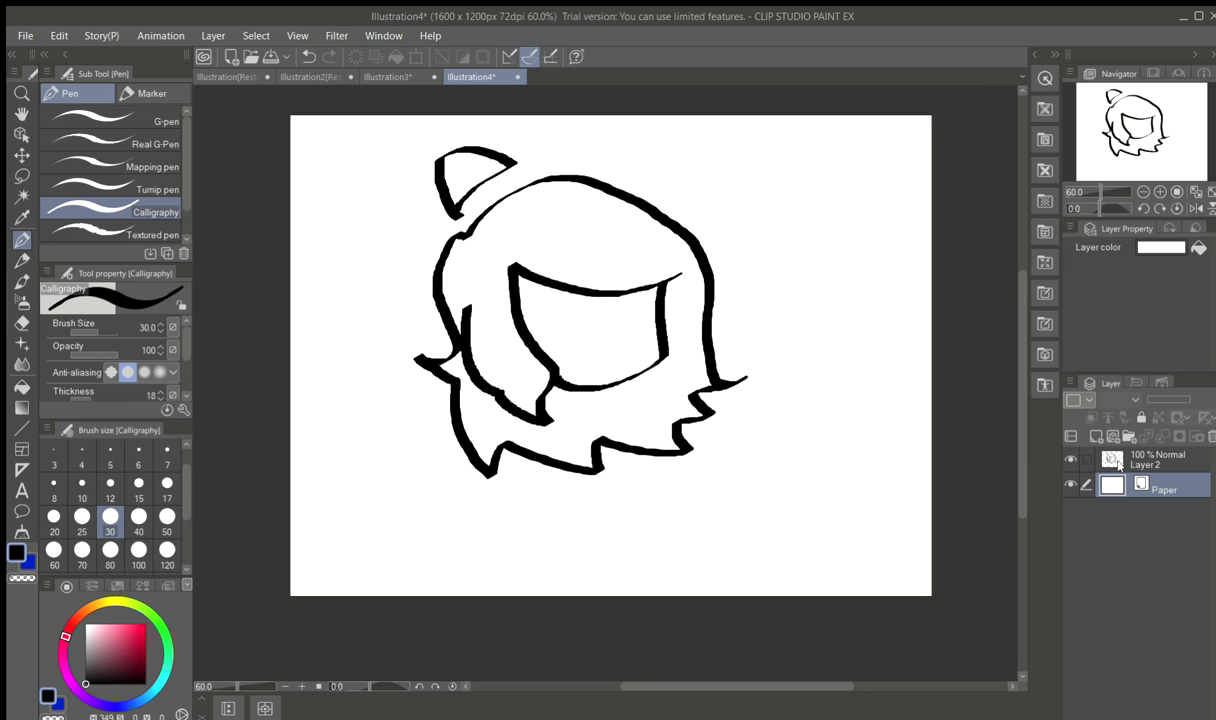
click(1113, 462)
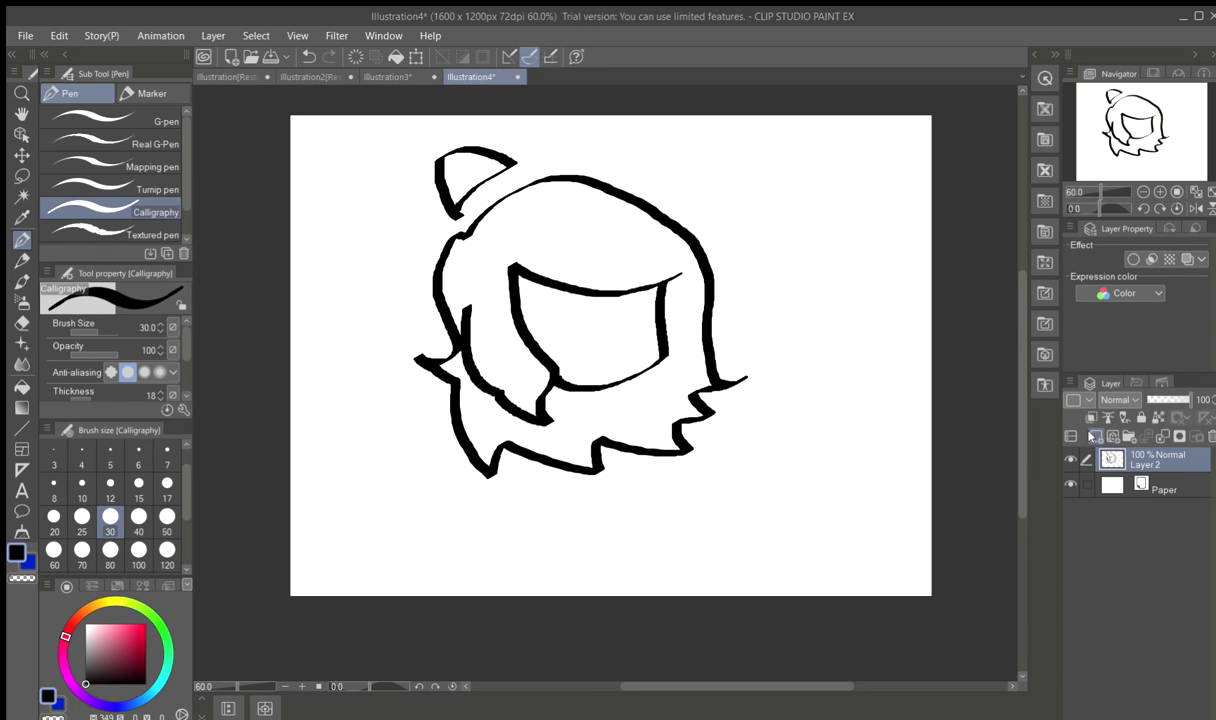
click(1095, 437)
drag(1108, 484, 1108, 488)
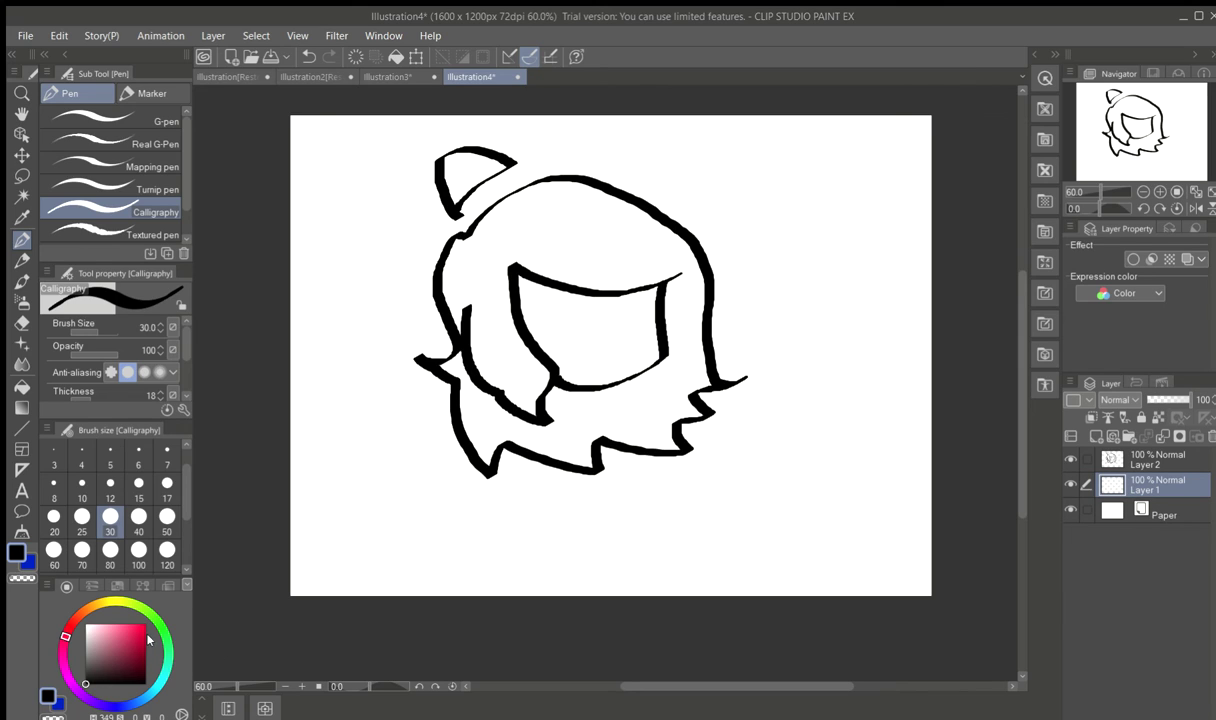
- Set the drawing colour to a dark indigo of about hue 257, saturation 78 and value 18
mouse_move(97, 664)
mouse_down()
mouse_move(96, 632)
mouse_move(103, 667)
mouse_up()
mouse_move(60, 632)
mouse_down()
mouse_move(101, 701)
mouse_move(111, 705)
mouse_move(98, 671)
mouse_move(120, 672)
mouse_up()
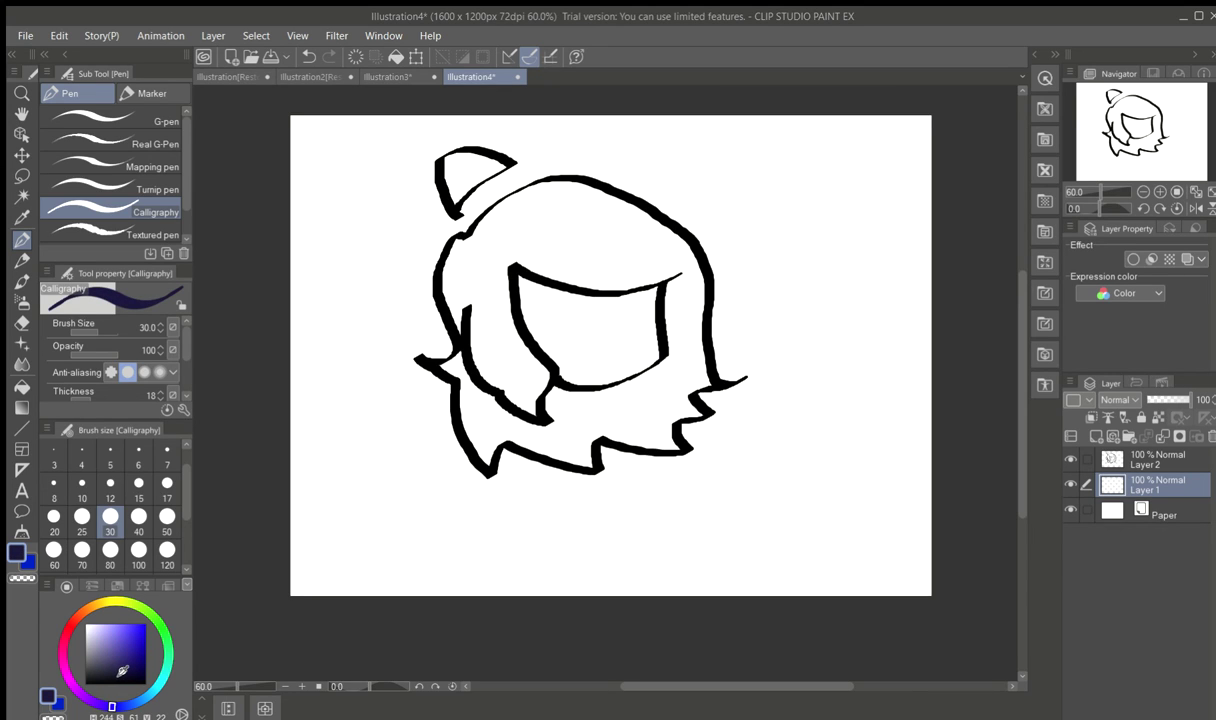
drag(111, 708, 77, 690)
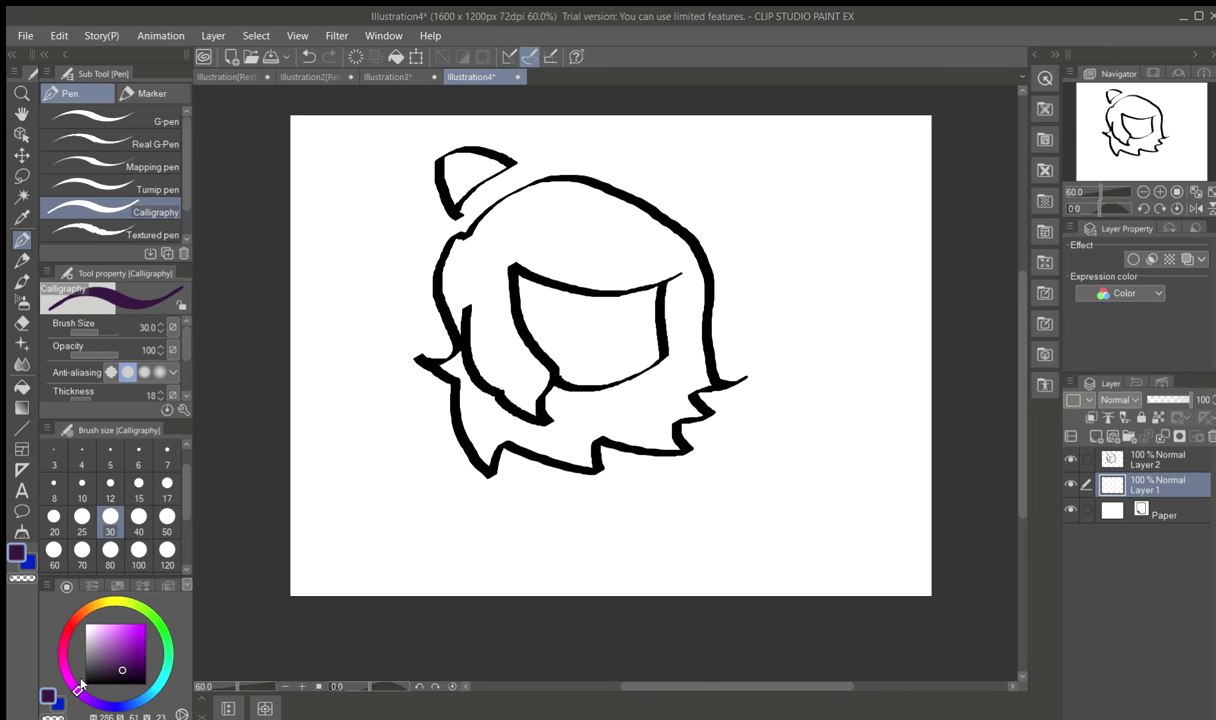
click(128, 673)
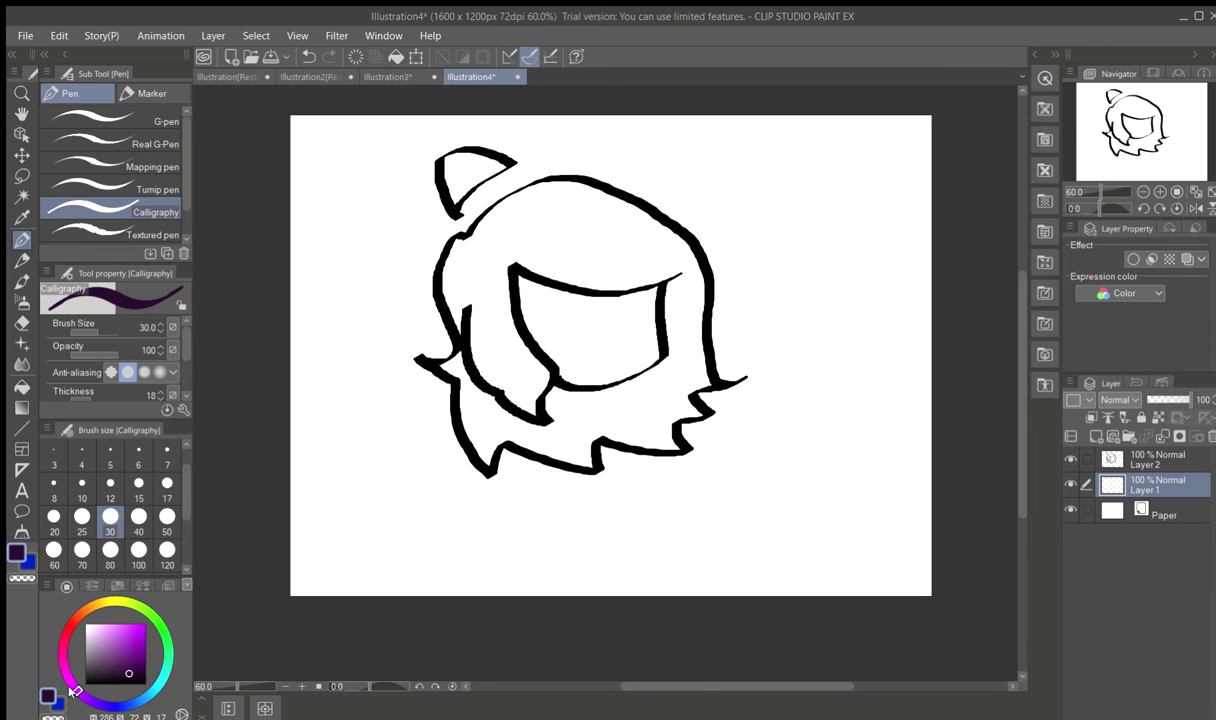
mouse_move(75, 690)
mouse_down()
mouse_move(98, 700)
mouse_move(130, 673)
mouse_up()
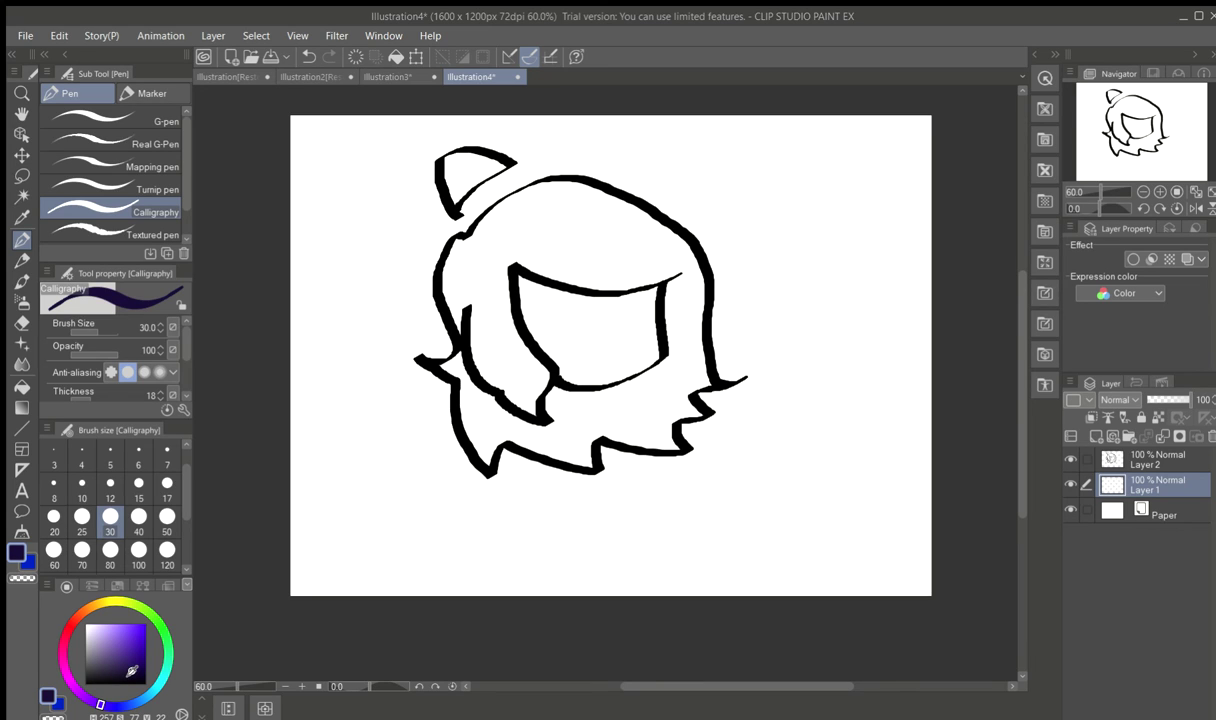
- Paint the face-framing strand and the hair's left side dark indigo on Layer 1, raising the brush size to 50
mouse_move(500, 300)
mouse_down()
mouse_move(505, 350)
mouse_move(495, 324)
mouse_move(482, 326)
mouse_move(495, 372)
mouse_move(479, 352)
mouse_move(482, 379)
mouse_move(477, 352)
mouse_move(503, 400)
mouse_move(507, 360)
mouse_move(515, 411)
mouse_move(512, 375)
mouse_move(545, 418)
mouse_move(520, 364)
mouse_move(547, 419)
mouse_move(490, 345)
mouse_up()
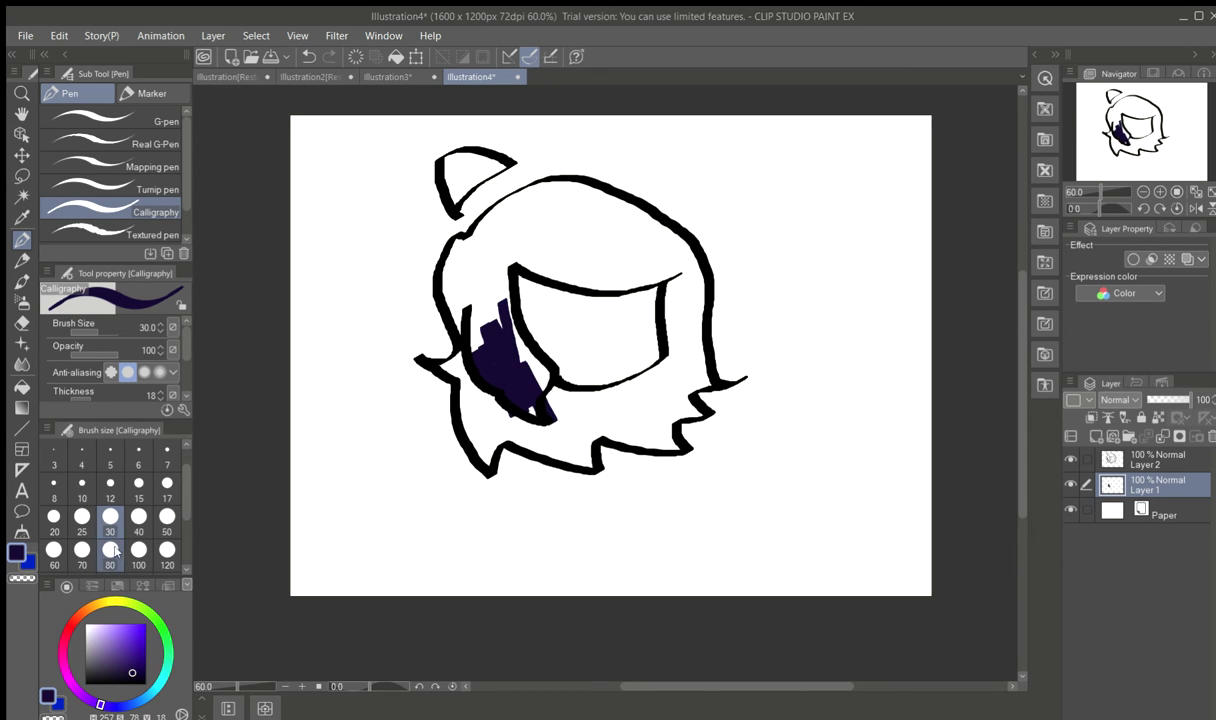
click(167, 516)
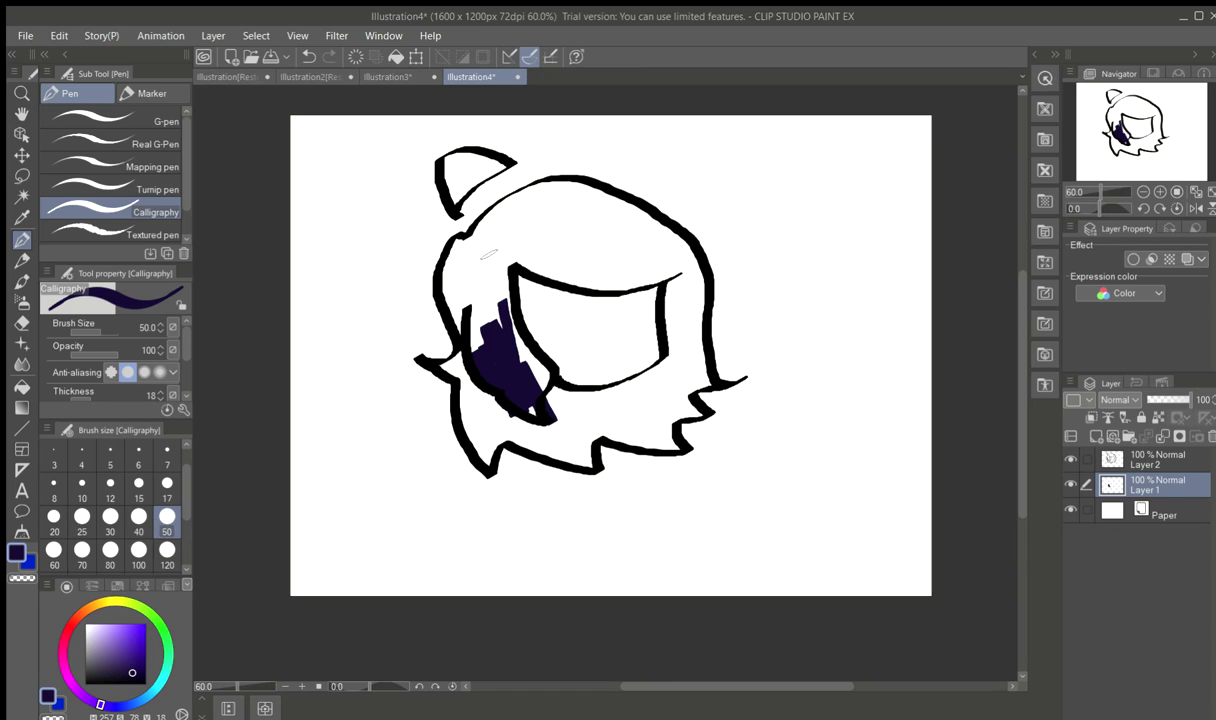
mouse_move(489, 254)
mouse_down()
mouse_move(485, 322)
mouse_move(470, 292)
mouse_move(477, 345)
mouse_move(442, 279)
mouse_up()
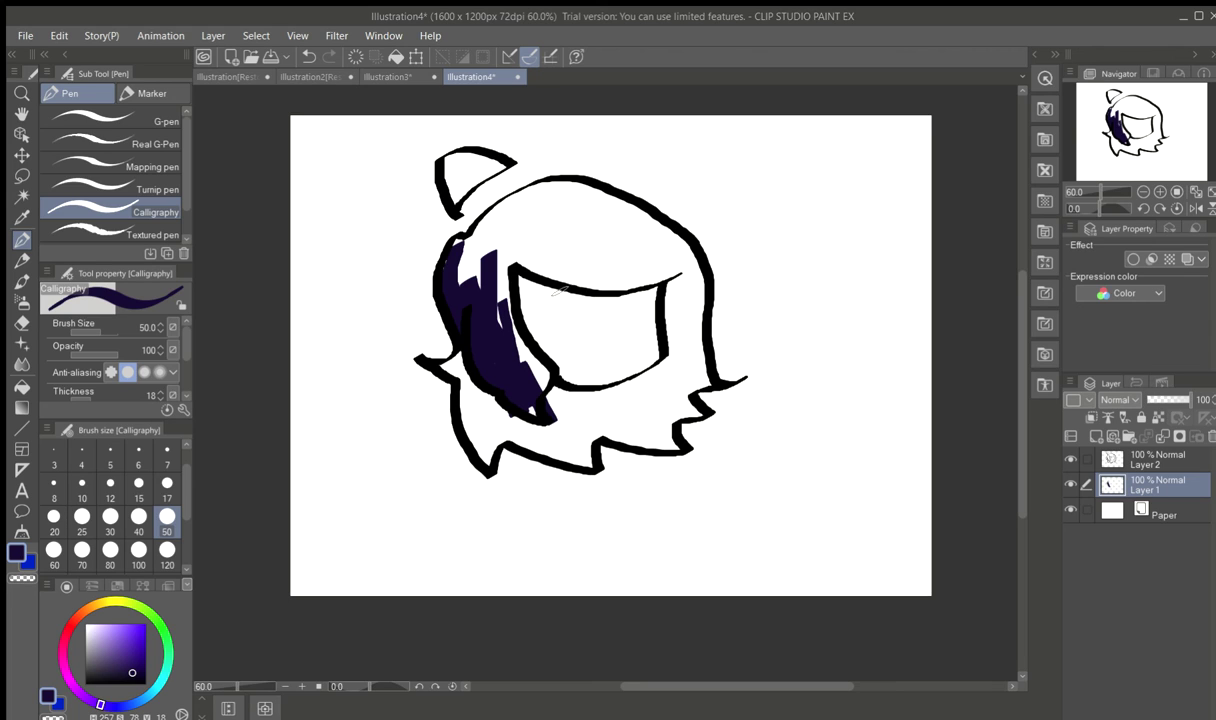
- Try auto-selecting the unpainted area around the strokes on Layer 1 and enlarging it with a scale transform
click(20, 178)
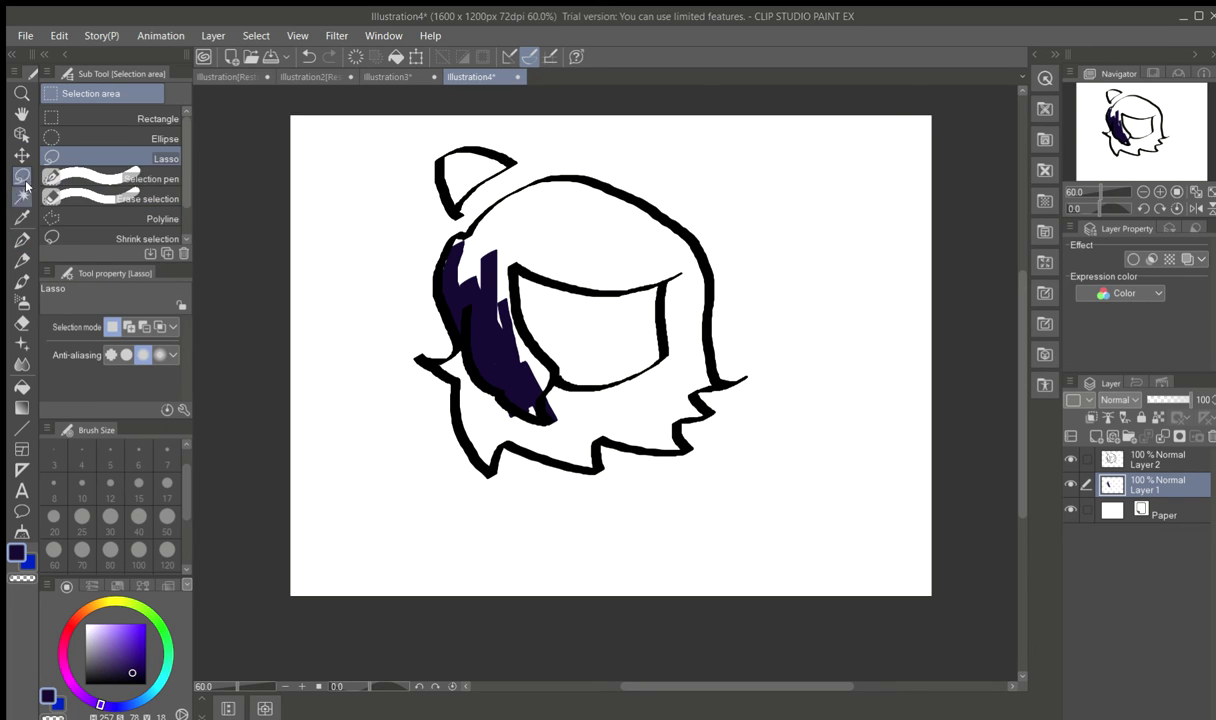
key(w)
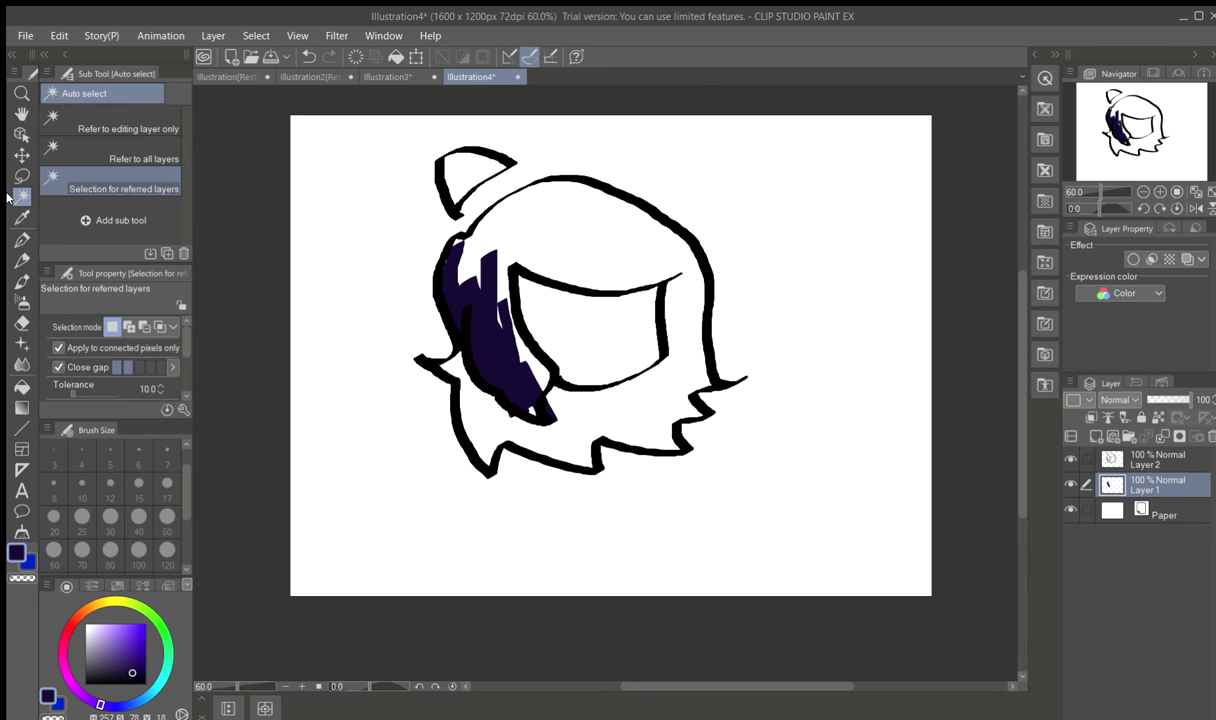
click(389, 188)
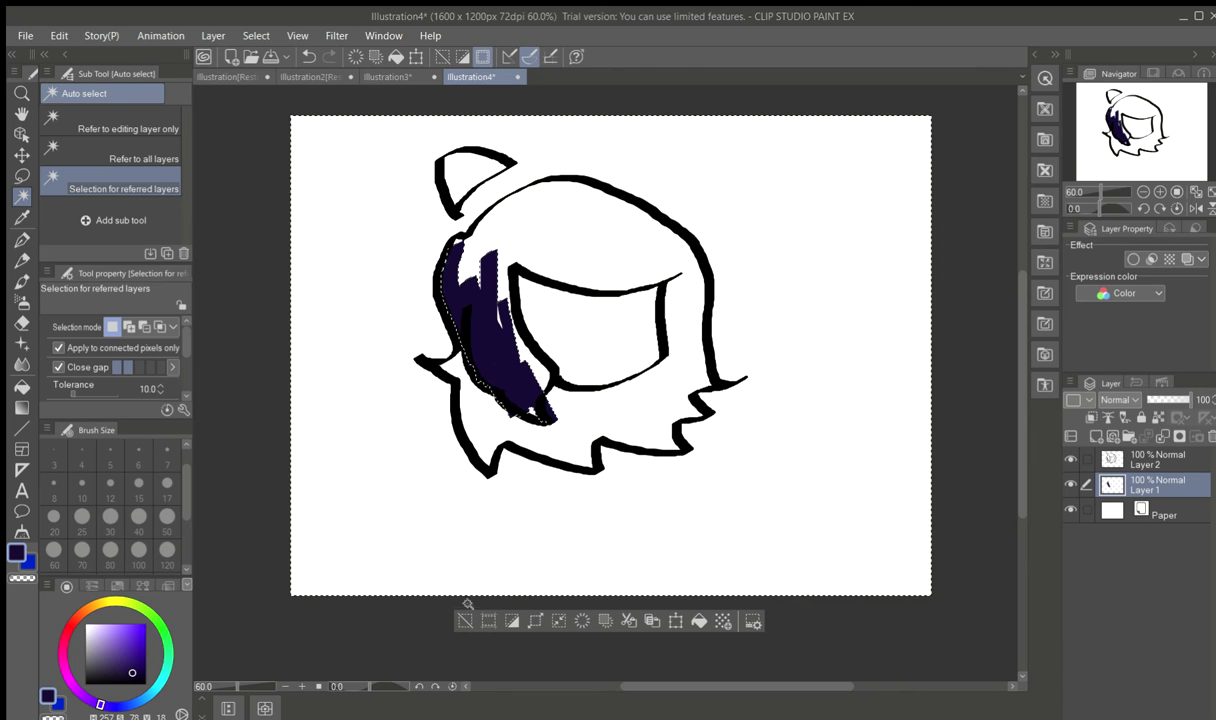
click(675, 621)
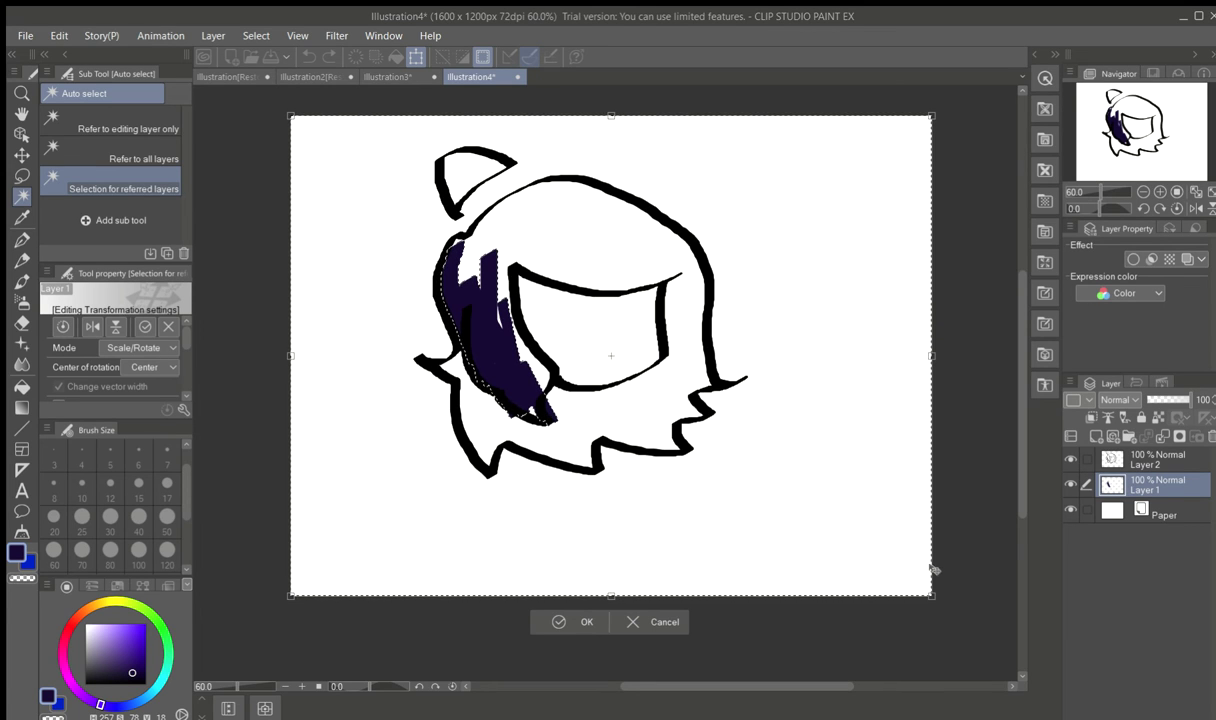
drag(932, 596, 1021, 666)
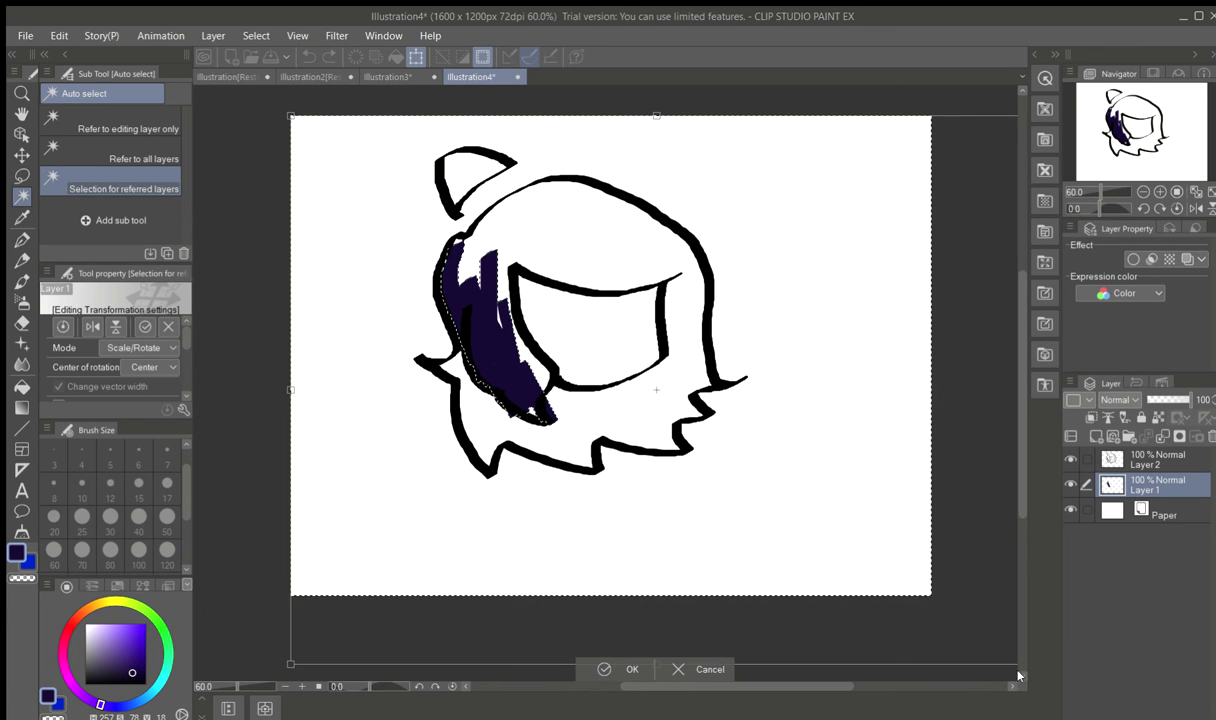
scroll(730, 494, down, 1)
scroll(722, 490, down, 2)
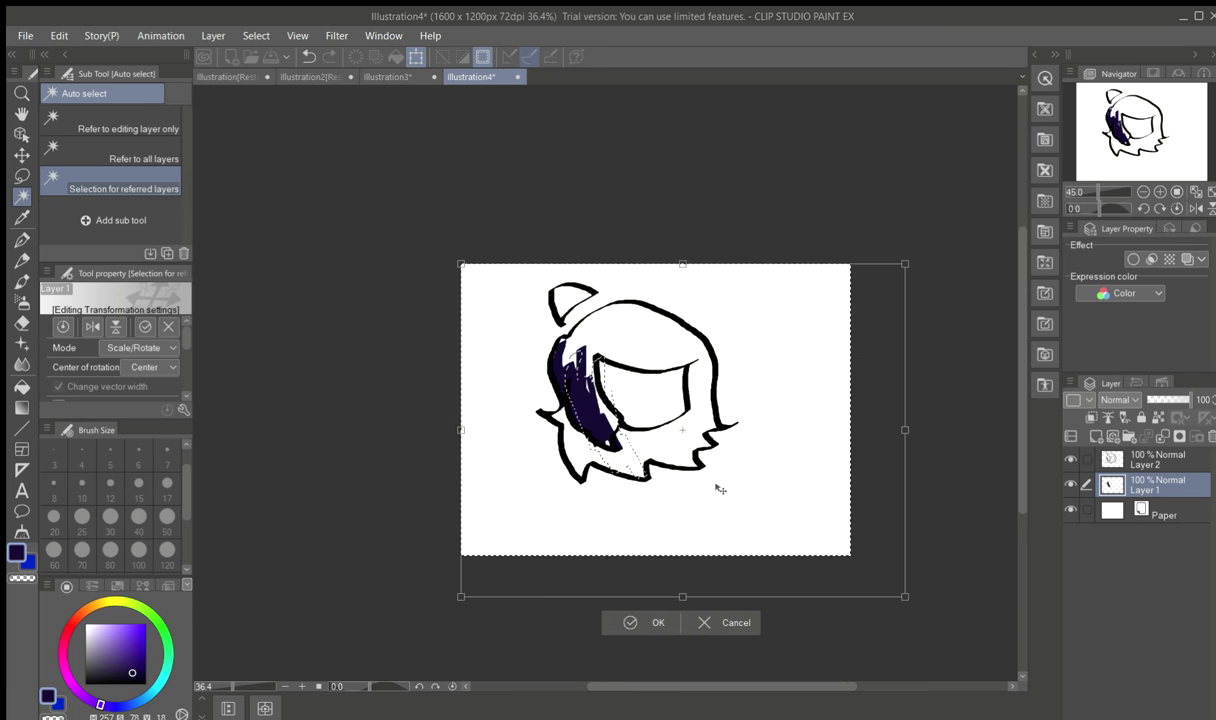
drag(915, 602, 1013, 674)
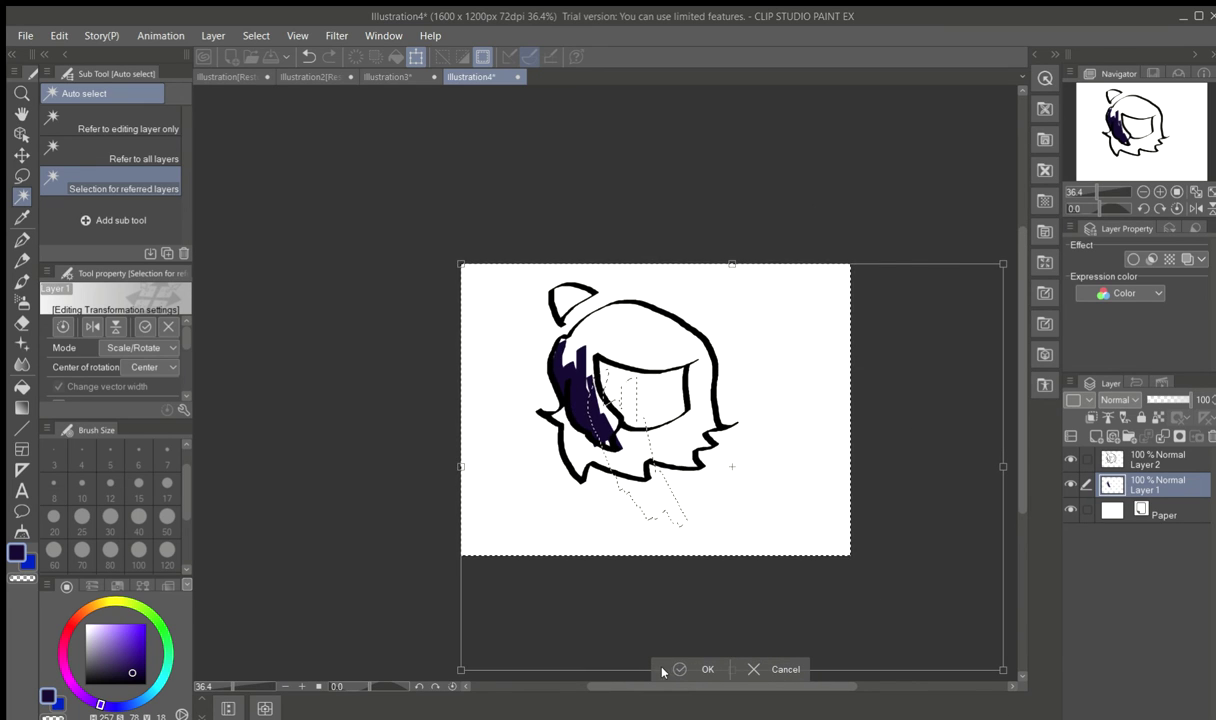
key(Return)
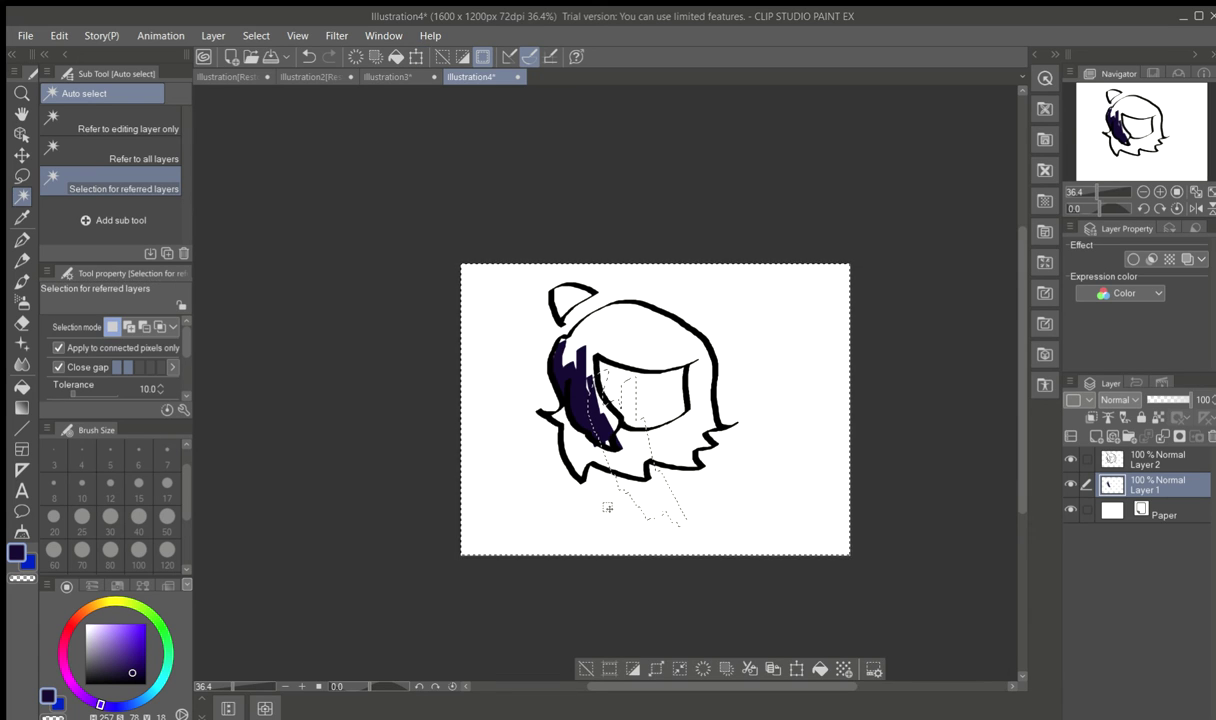
- Try reselecting around the painted strand and shifting the selection outline over the hair's lower-left ends
scroll(607, 508, up, 3)
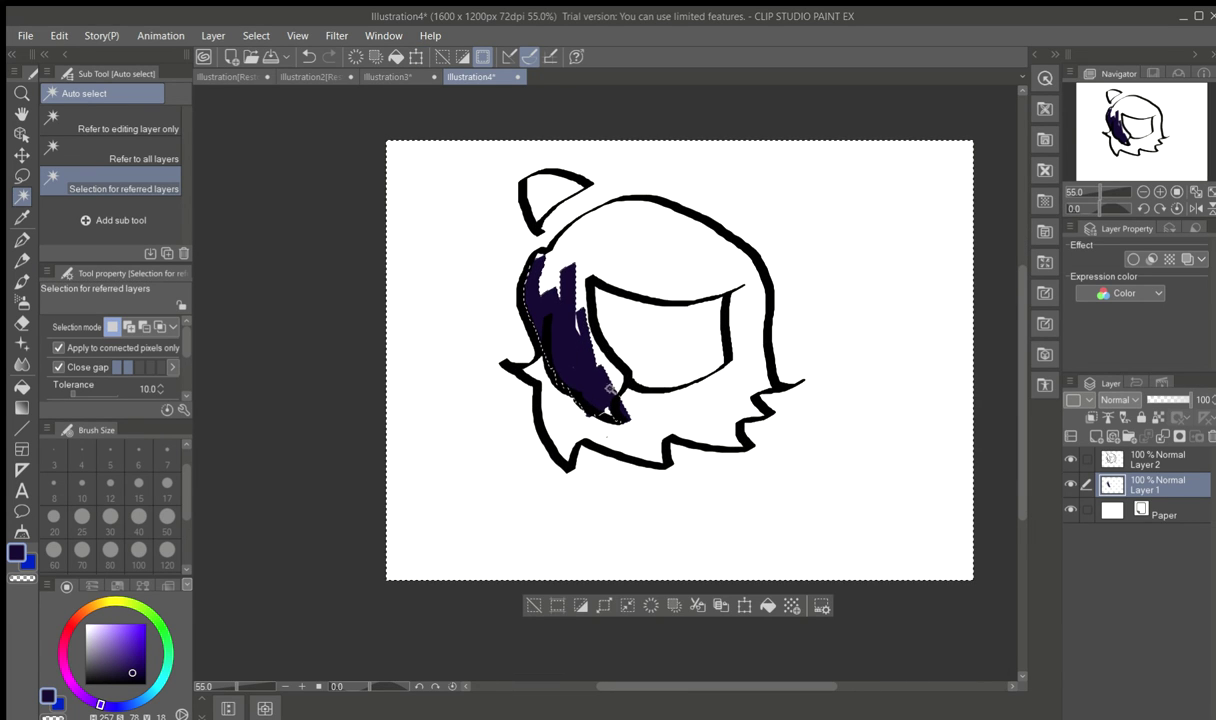
click(611, 385)
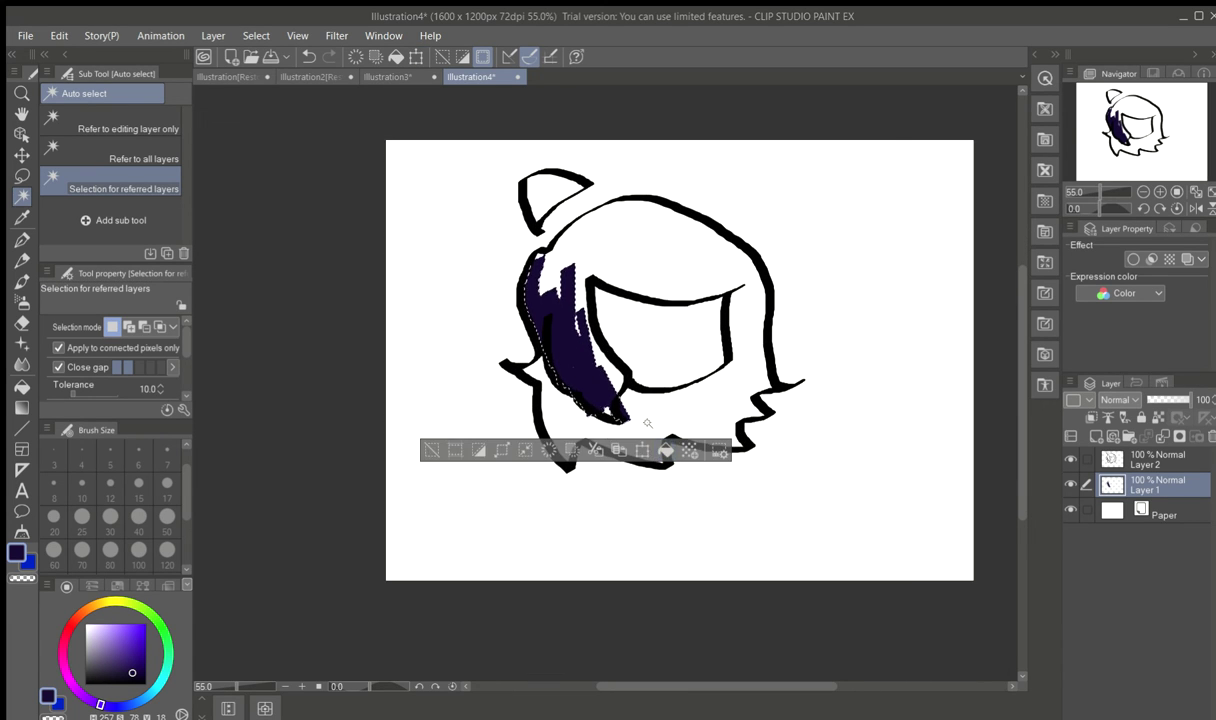
shift+click(647, 423)
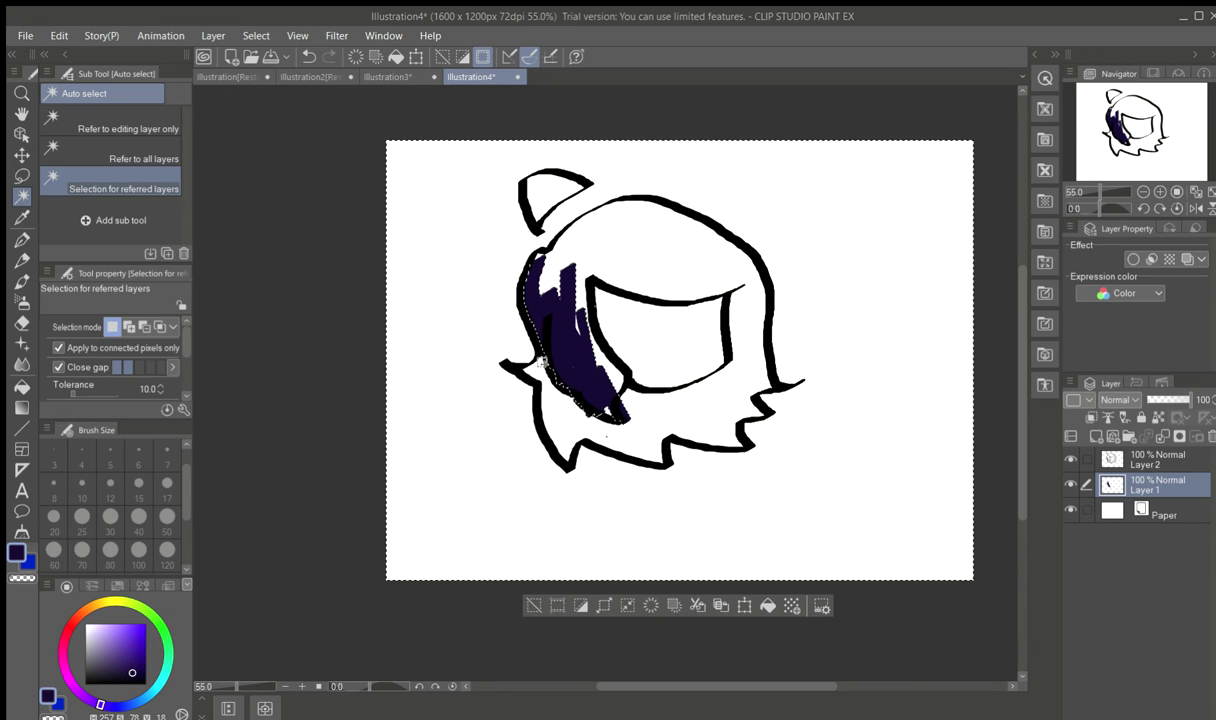
click(648, 430)
click(612, 392)
drag(608, 389, 696, 416)
click(677, 399)
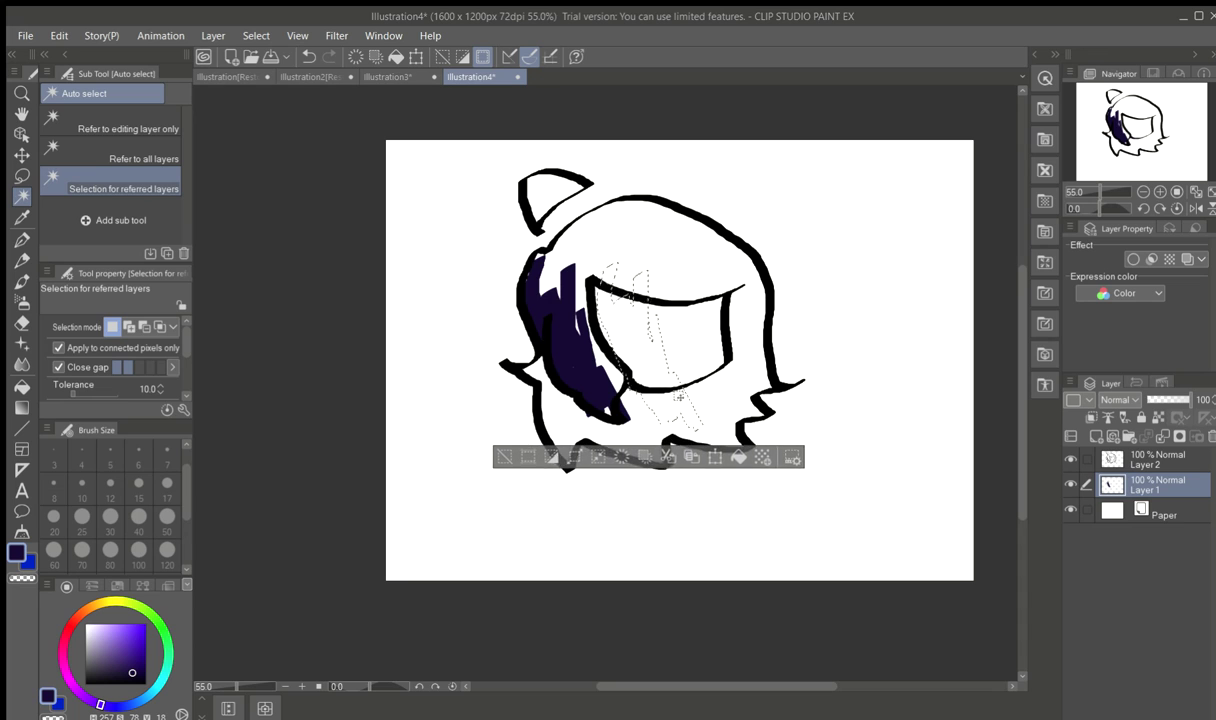
drag(638, 384, 548, 433)
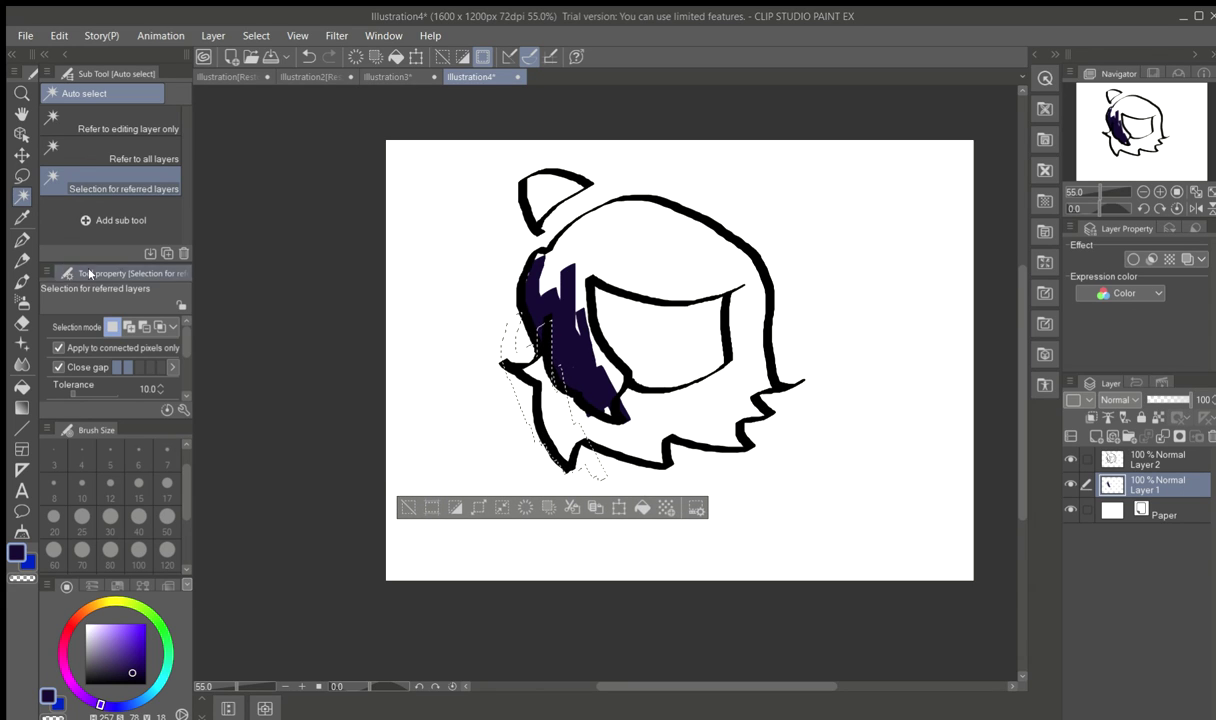
click(516, 381)
click(521, 380)
click(528, 379)
click(534, 378)
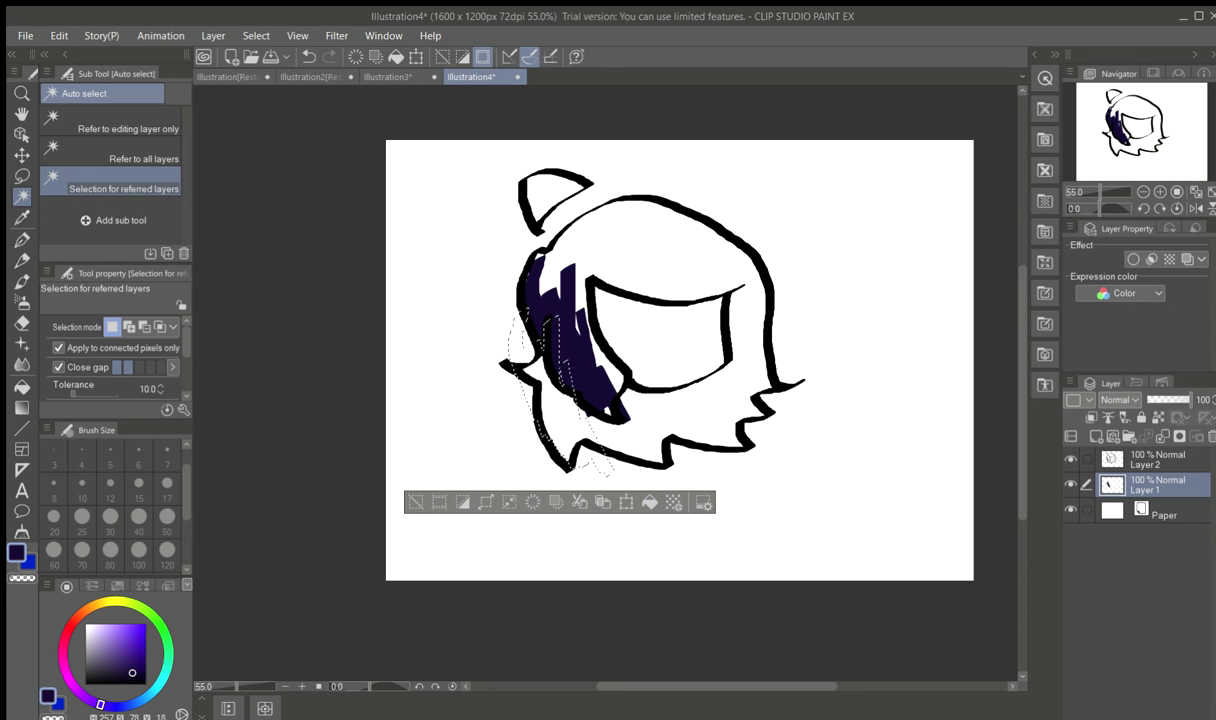
- Paint the hair's lower-left ends dark indigo with the Calligraphy pen, clearing the selection to extend the strokes
click(21, 240)
mouse_move(550, 362)
mouse_down()
mouse_move(532, 390)
mouse_move(575, 430)
mouse_move(568, 459)
mouse_move(550, 425)
mouse_move(557, 444)
mouse_move(540, 432)
mouse_move(517, 345)
mouse_move(551, 376)
mouse_up()
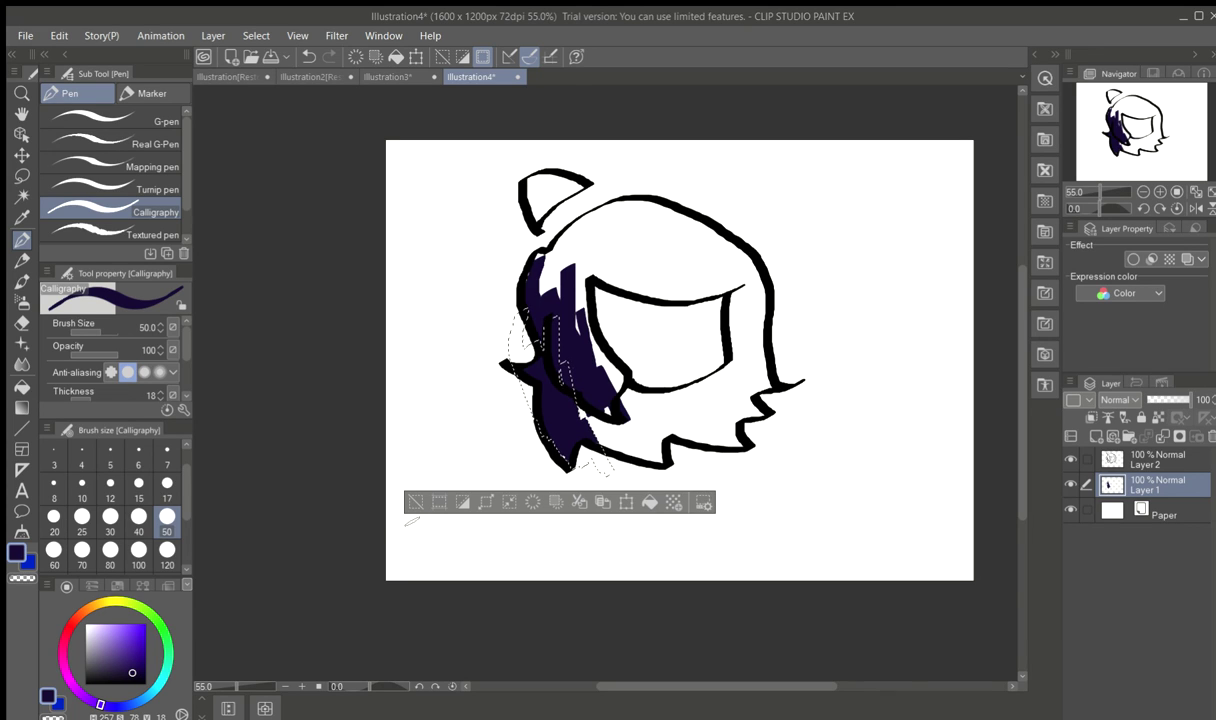
click(415, 501)
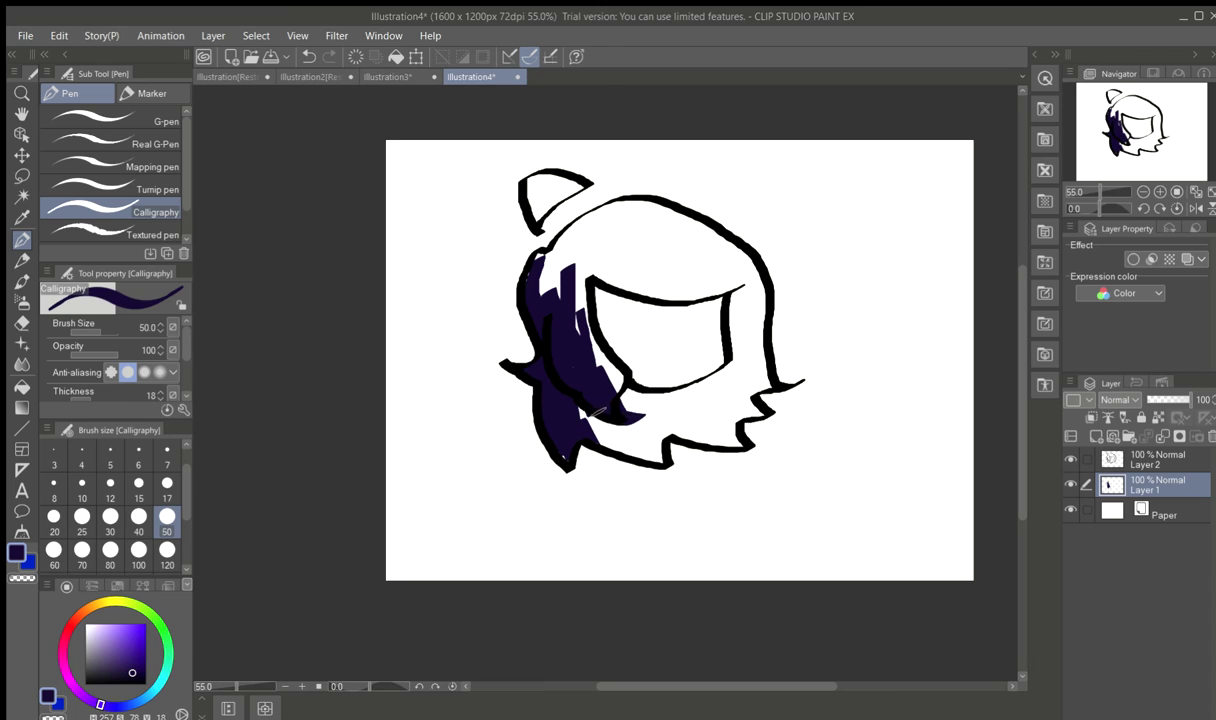
drag(590, 405, 639, 413)
- Delete the colouring layer, Layer 1, from beneath the Layer 2 line art
click(1206, 437)
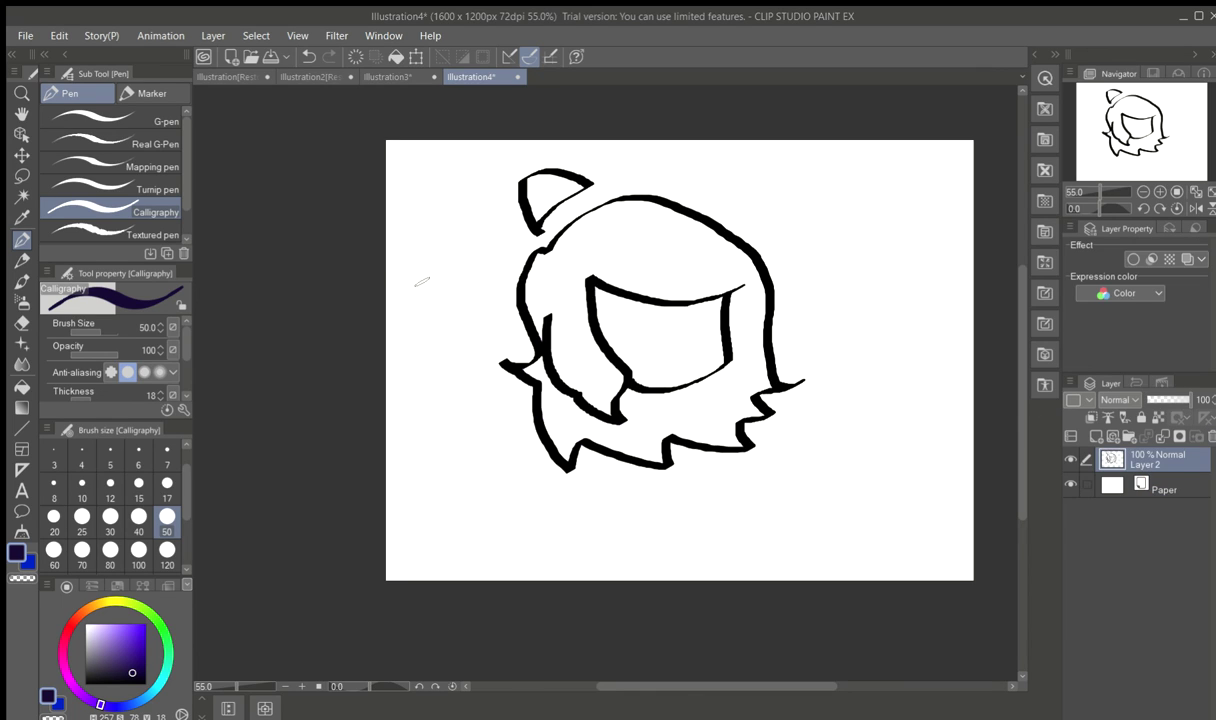
- Try filling the hair and the bun with dark indigo directly on Layer 2, then undo both fills
click(22, 386)
click(624, 254)
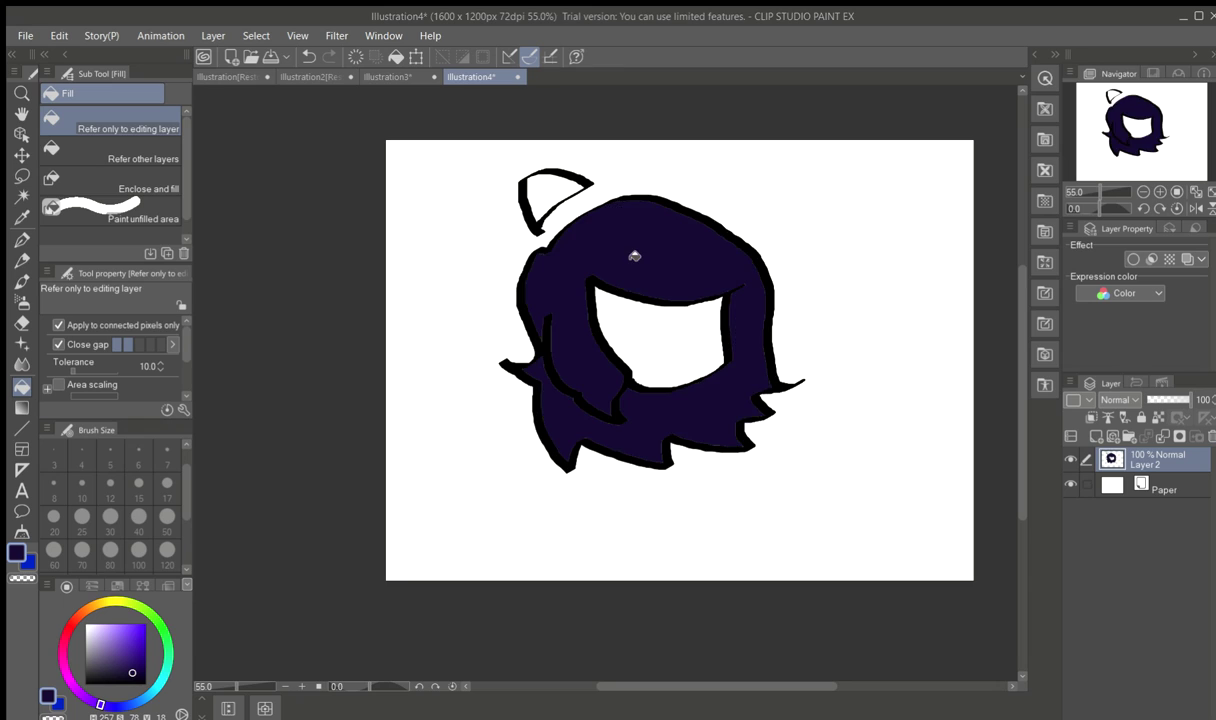
click(539, 210)
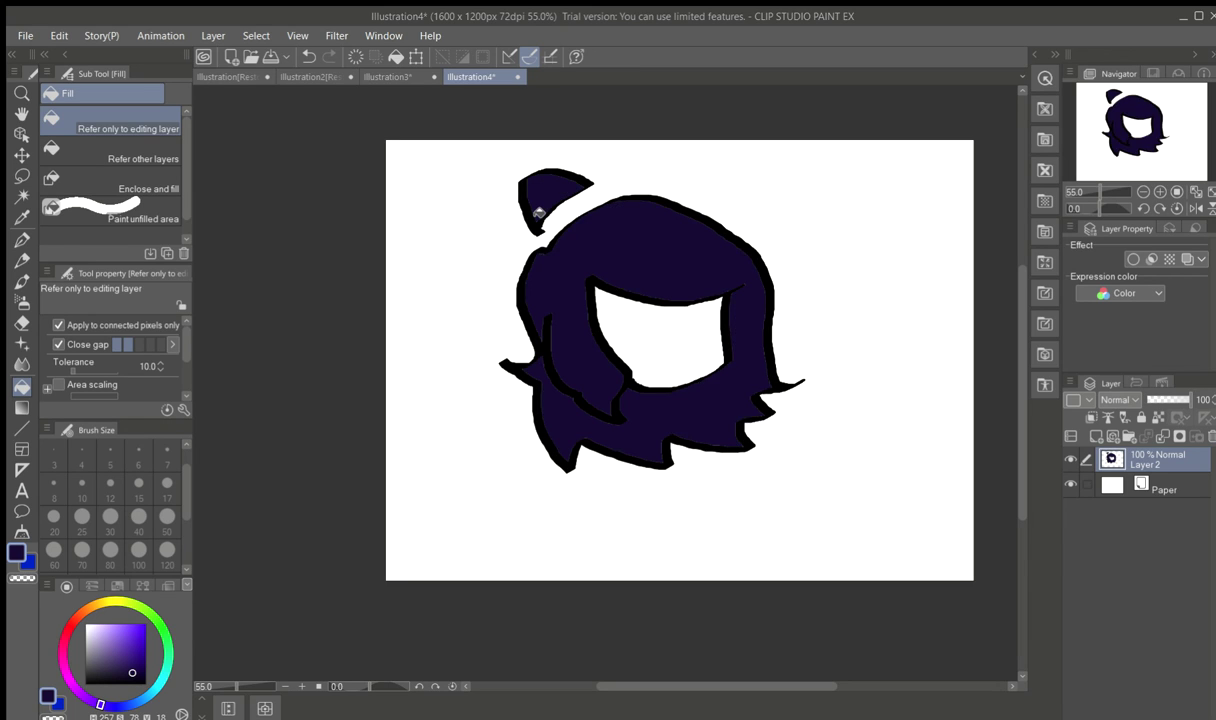
click(305, 56)
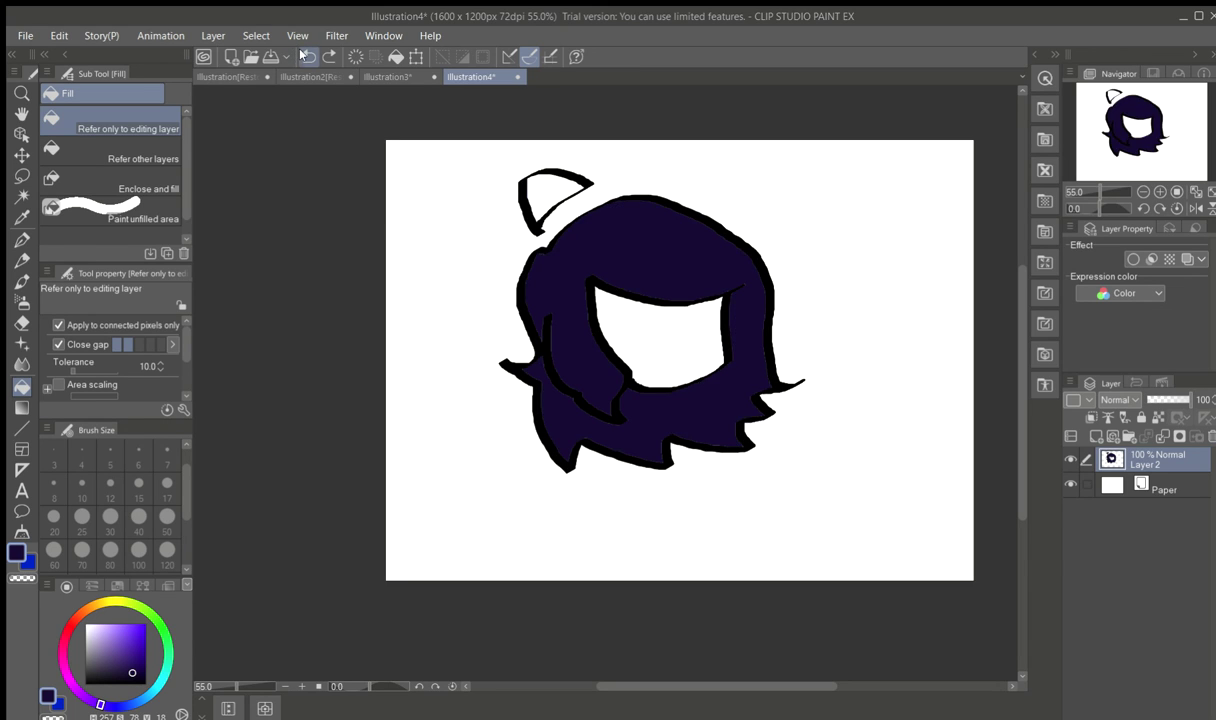
click(305, 56)
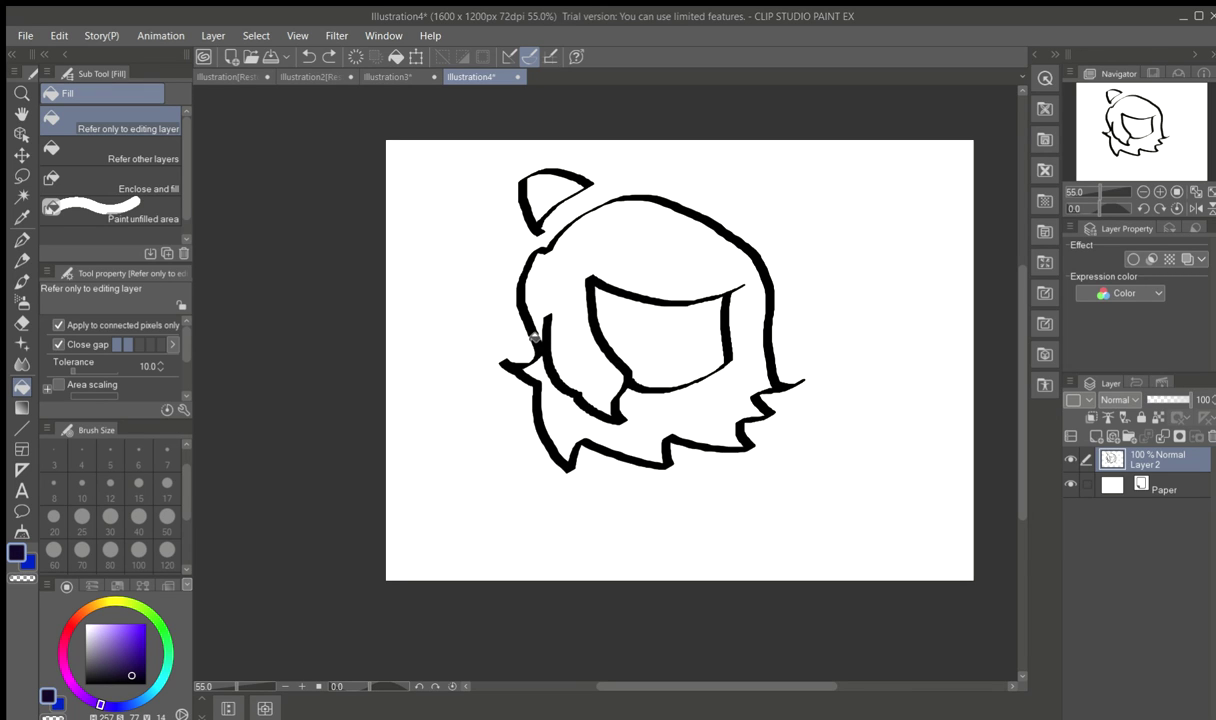
- Try filling the hair and bun with a darker indigo of value 14, then undo both fills
click(539, 289)
click(539, 210)
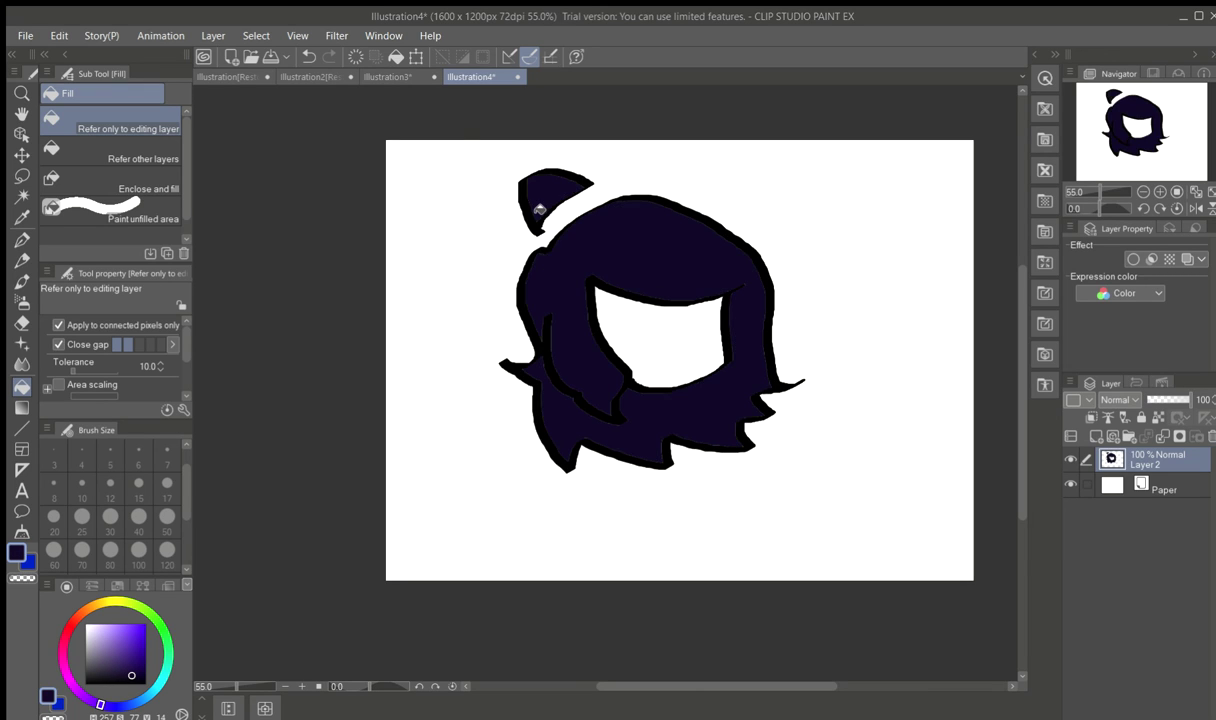
click(307, 58)
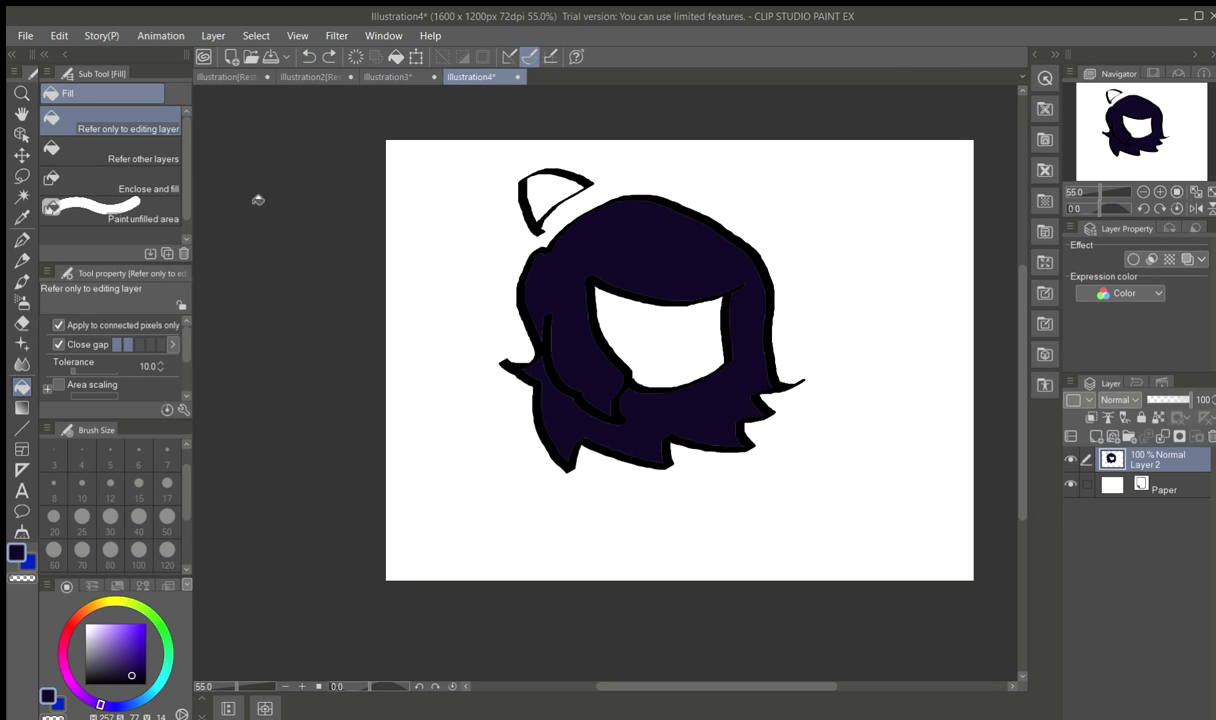
click(307, 58)
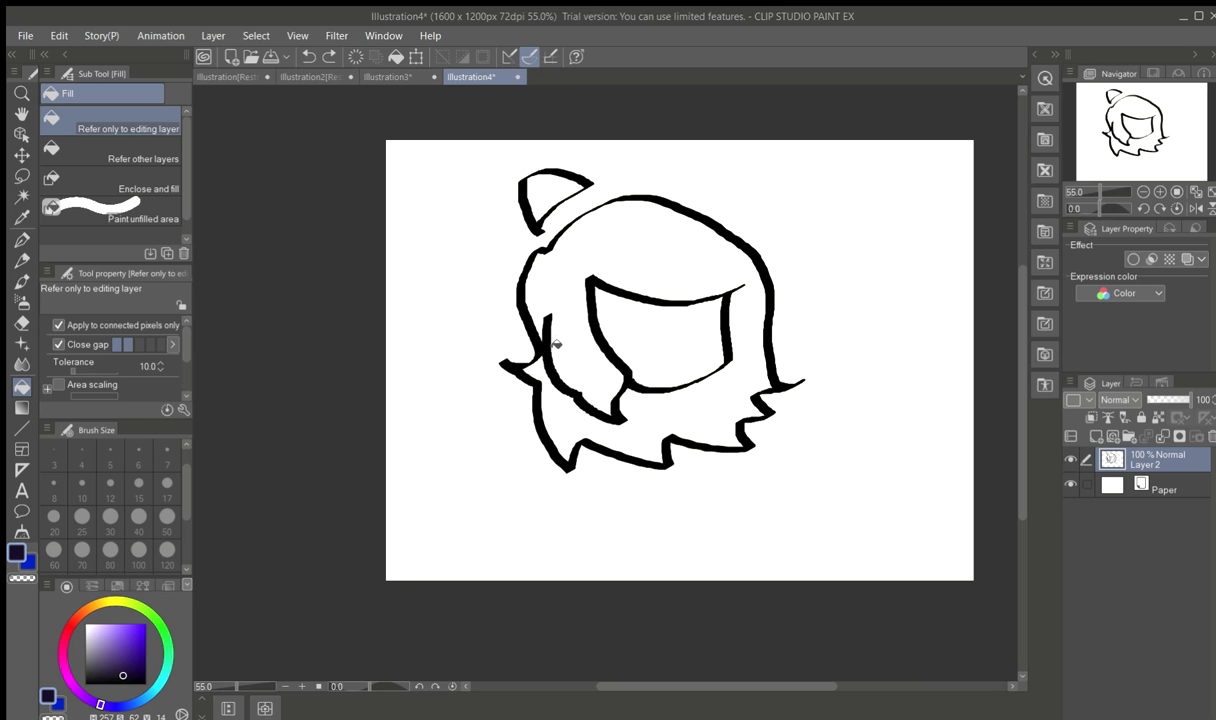
- Fill the hair and the bun on Layer 2 with a less saturated dark indigo, hue 257 and saturation 62
click(530, 322)
click(537, 218)
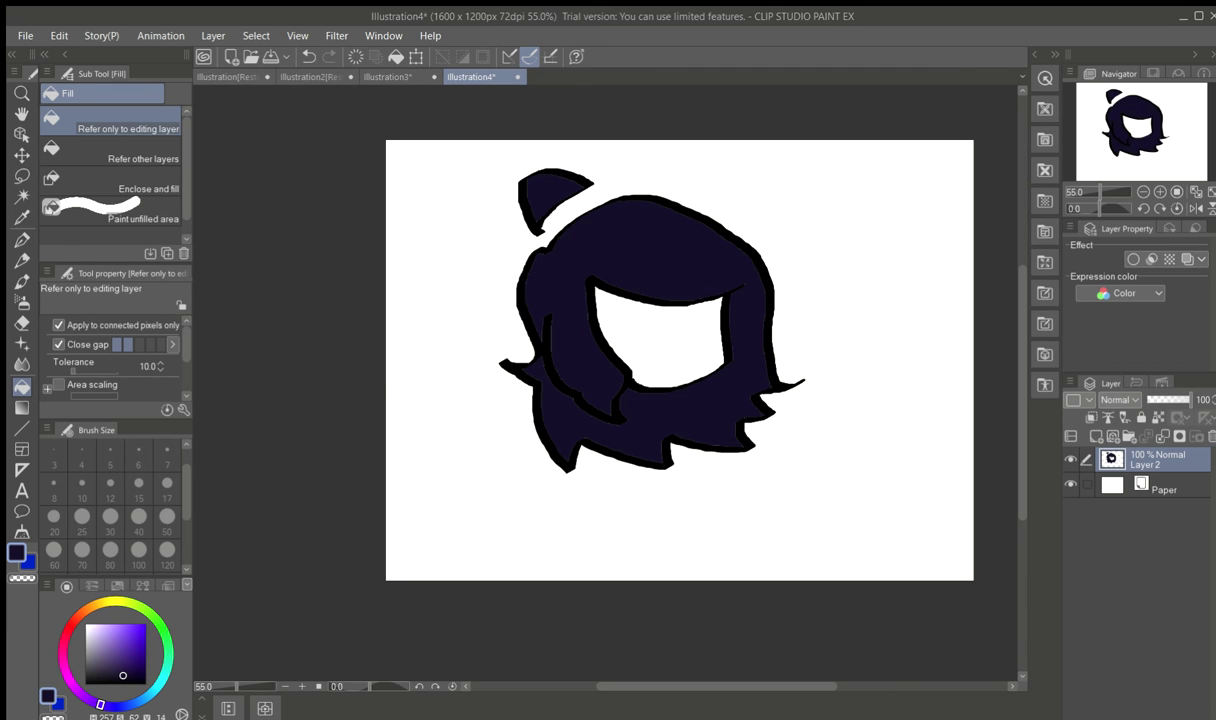
- Paint jagged light purple highlights across the crown above the fringe with the Calligraphy pen at size 50
click(21, 238)
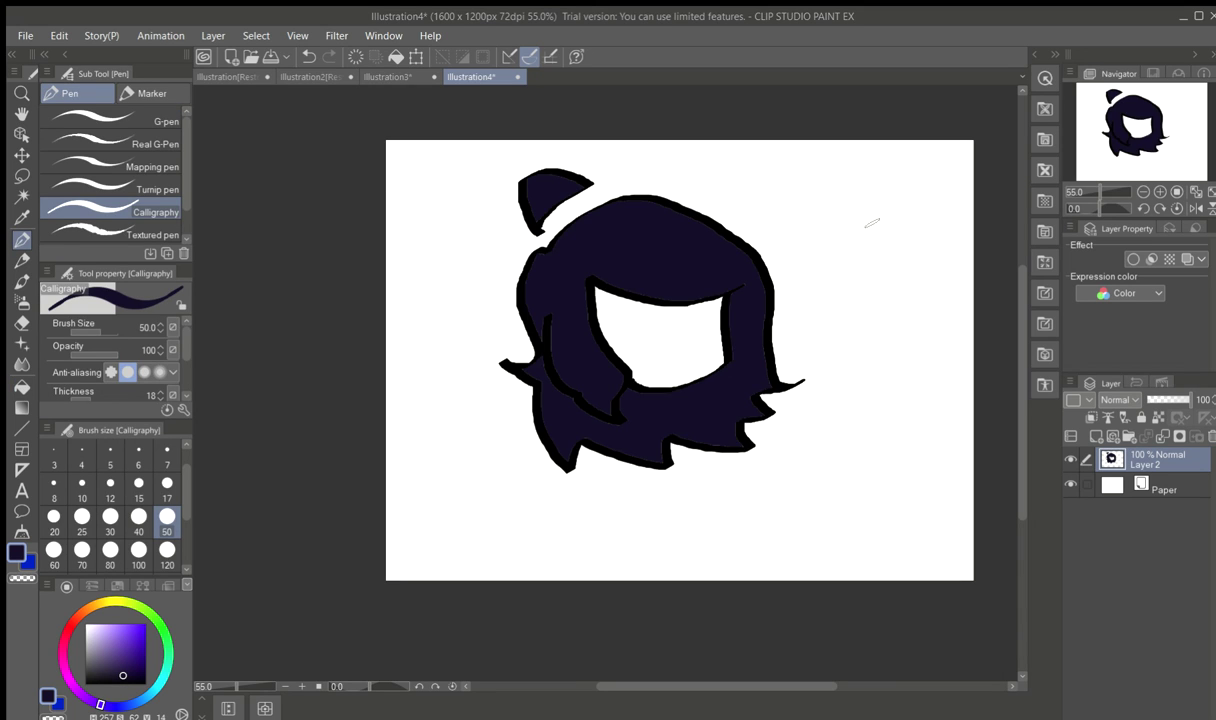
drag(118, 633, 108, 621)
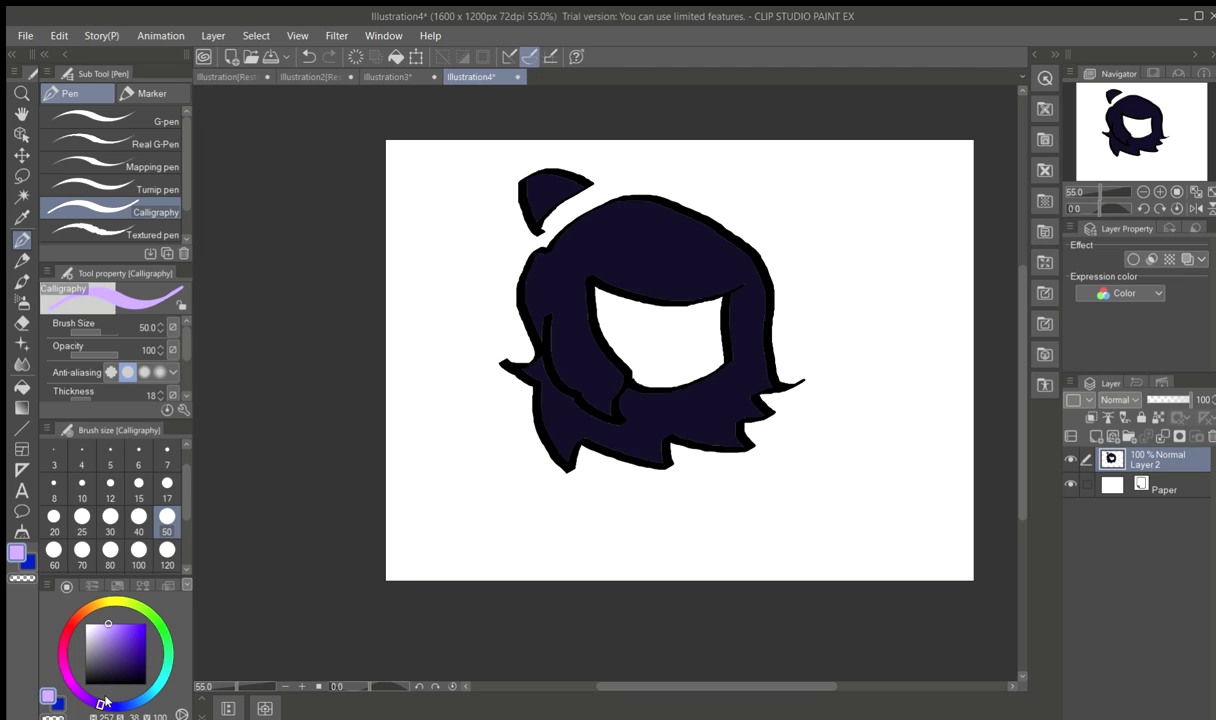
drag(96, 703, 100, 693)
mouse_move(722, 234)
mouse_down()
mouse_move(690, 272)
mouse_move(602, 270)
mouse_move(560, 244)
mouse_move(550, 260)
mouse_move(580, 256)
mouse_up()
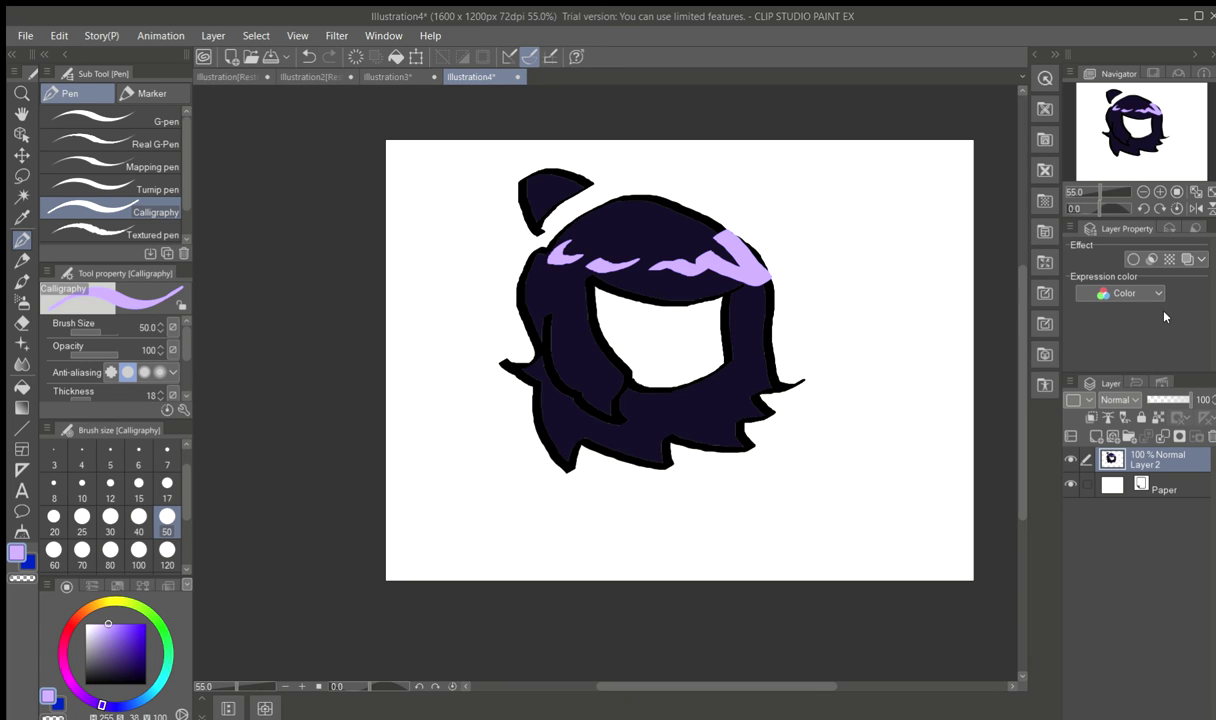
- Undo the light purple highlight strokes on Layer 2 and add a new raster layer above it
drag(1170, 395, 1213, 397)
click(305, 56)
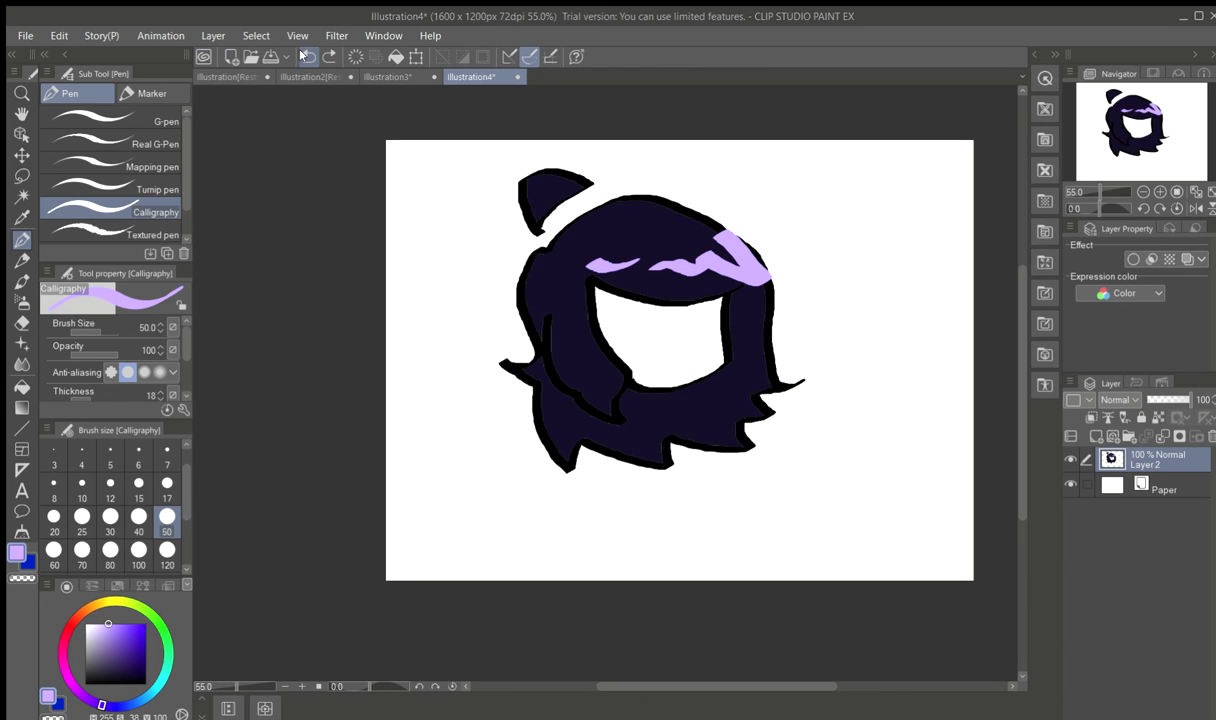
click(305, 56)
click(305, 56)
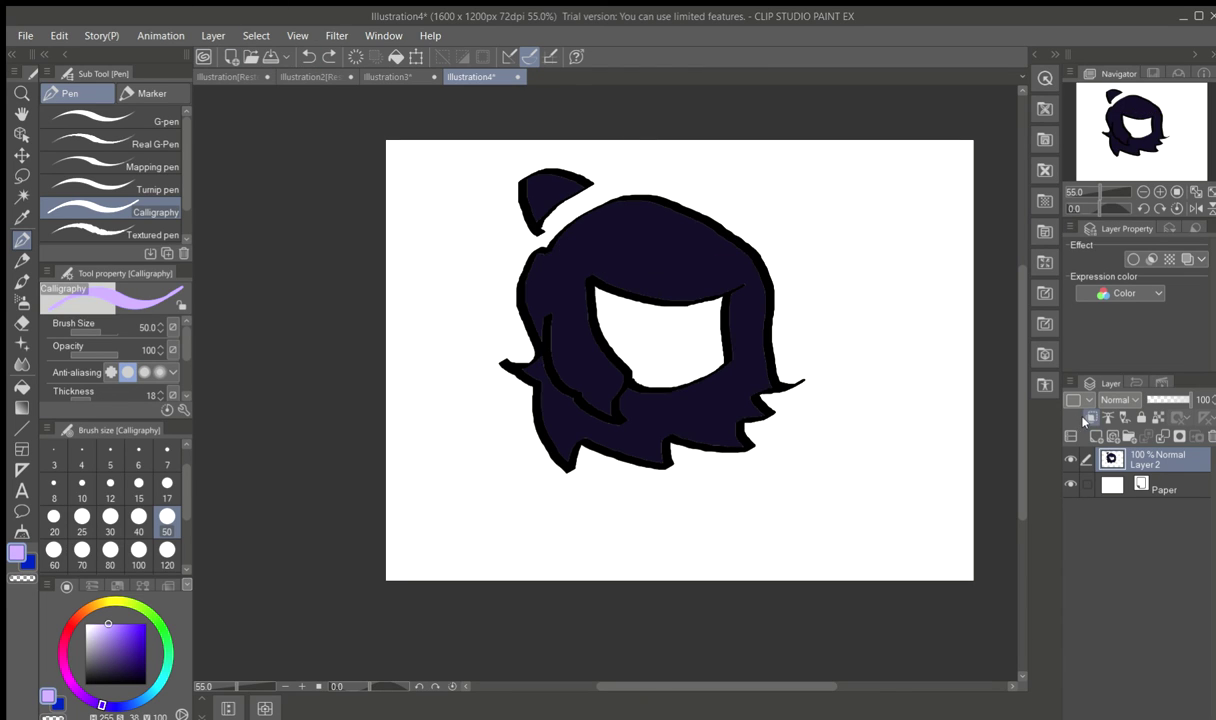
key(ctrl+shift+n)
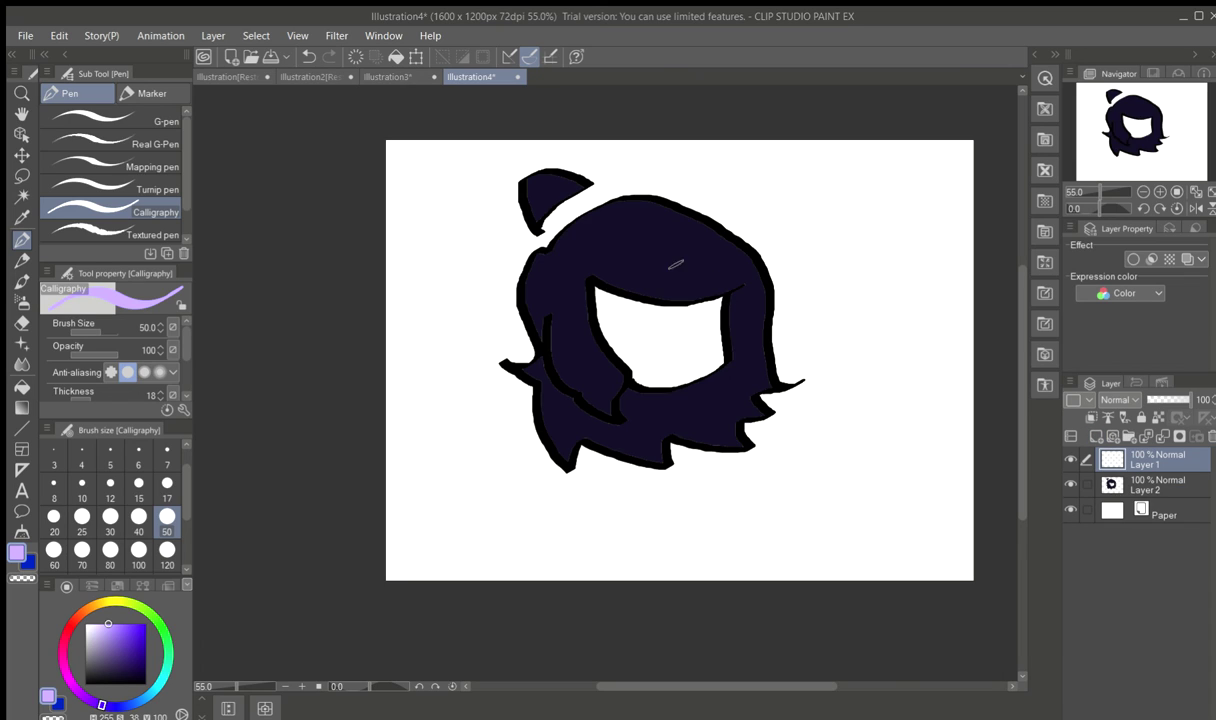
- Try several light purple highlight shapes across the crown on the new layer at brush size 50, undoing each attempt
mouse_move(708, 237)
mouse_down()
mouse_move(738, 284)
mouse_move(696, 262)
mouse_move(600, 262)
mouse_up()
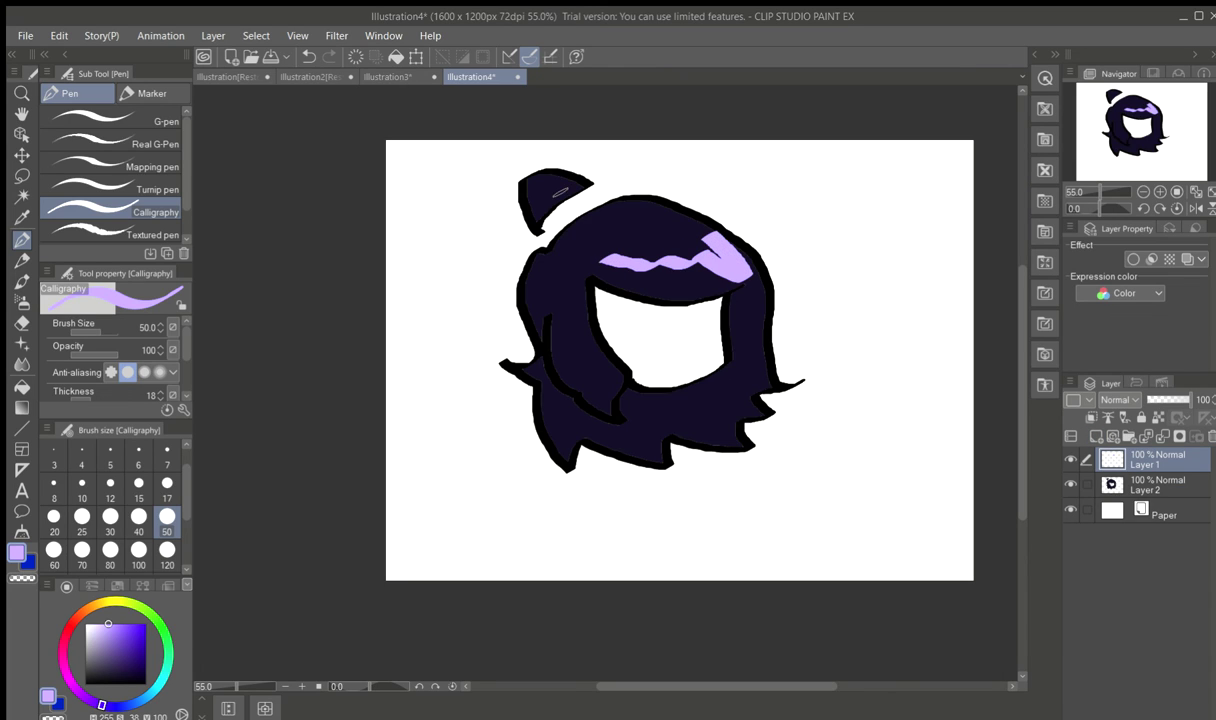
click(308, 56)
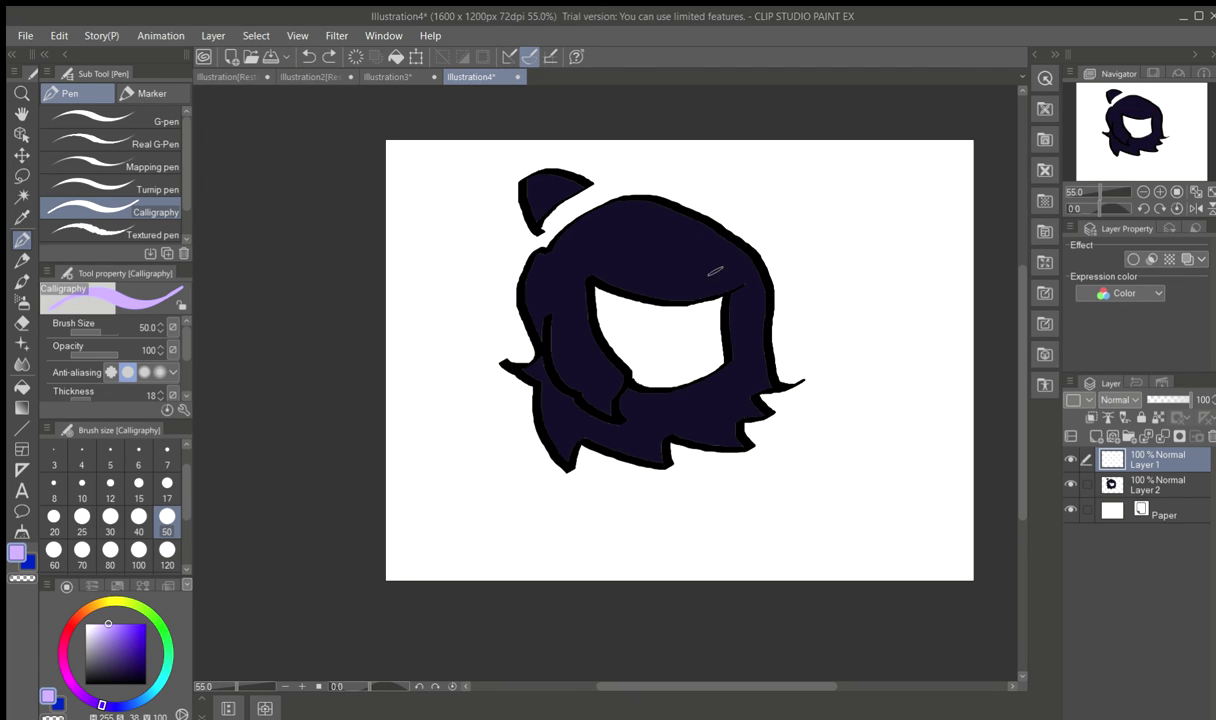
drag(748, 274, 700, 238)
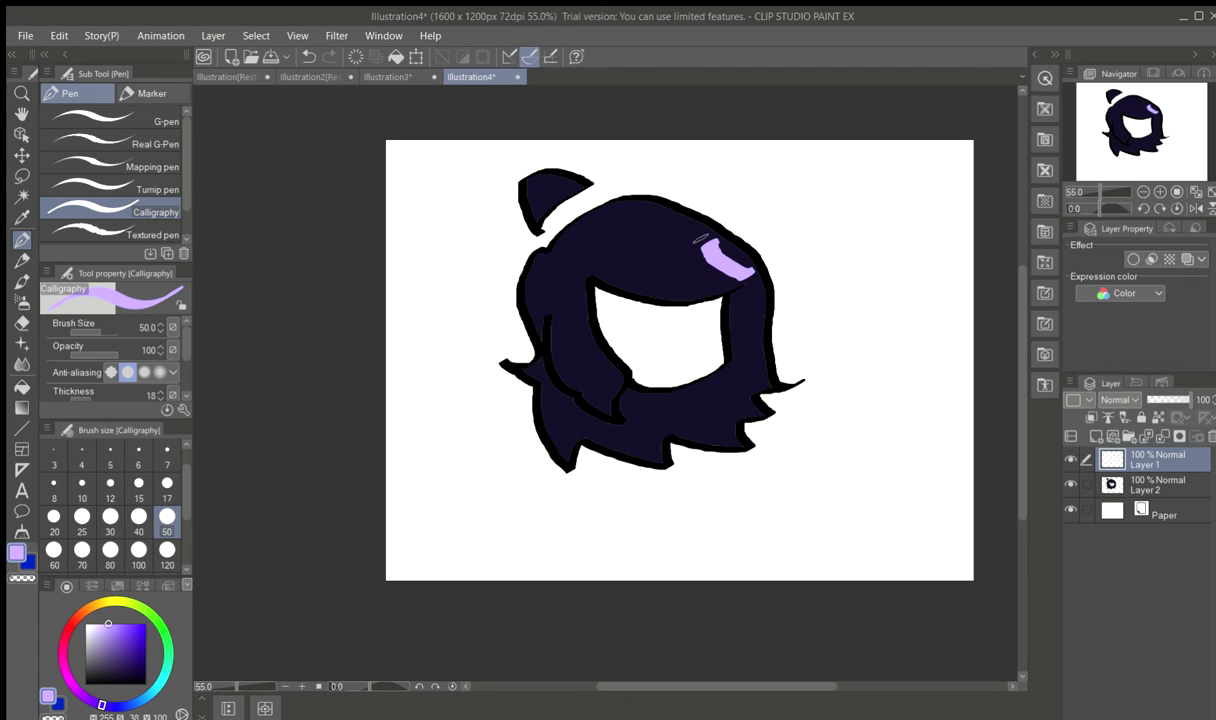
click(308, 56)
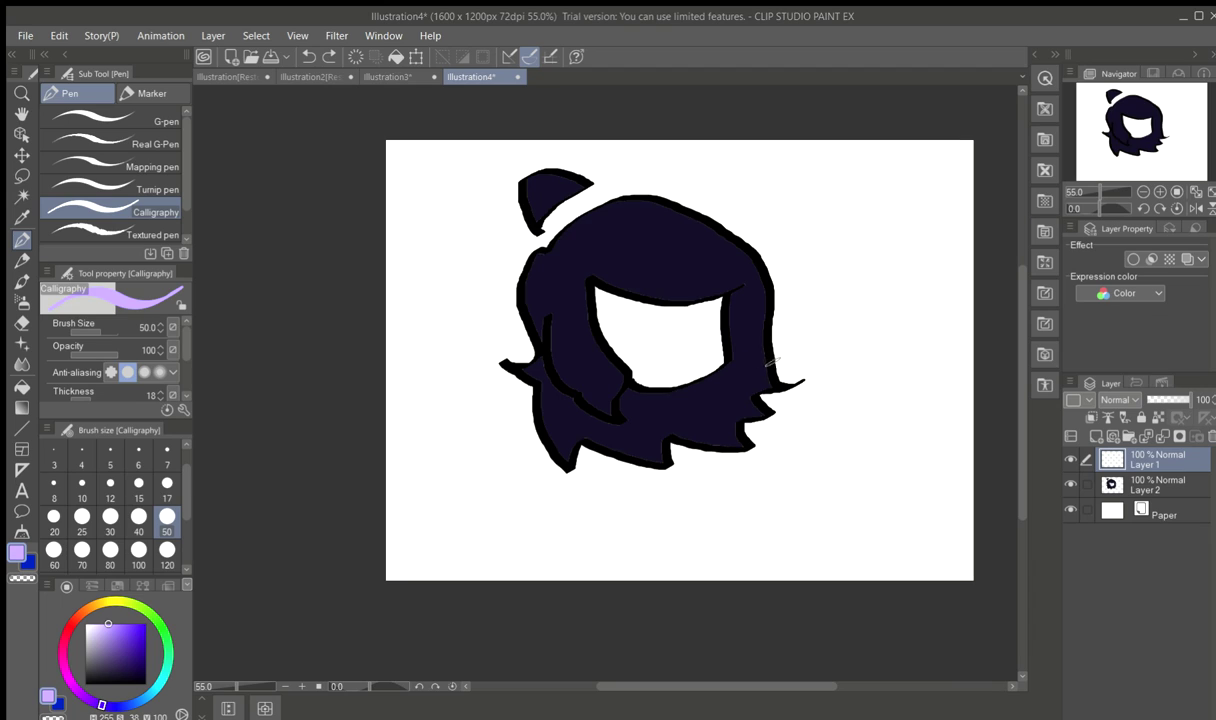
mouse_move(718, 247)
mouse_down()
mouse_move(756, 296)
mouse_move(687, 273)
mouse_move(580, 263)
mouse_move(609, 261)
mouse_up()
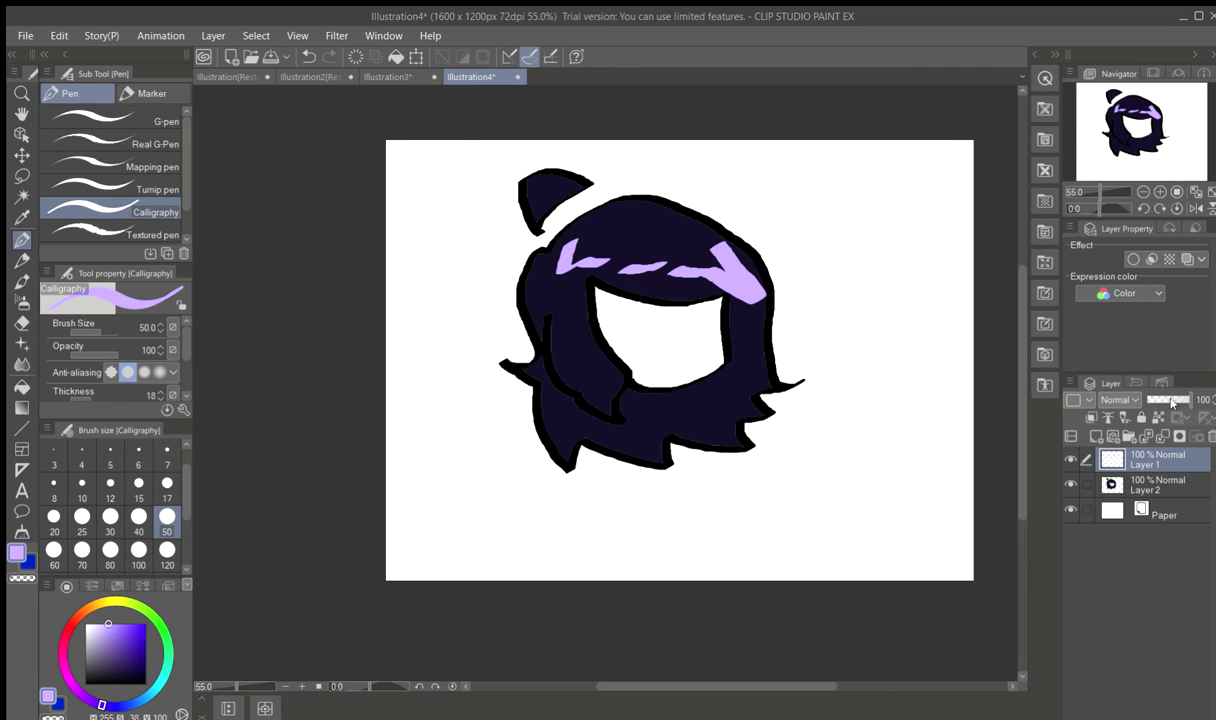
click(309, 56)
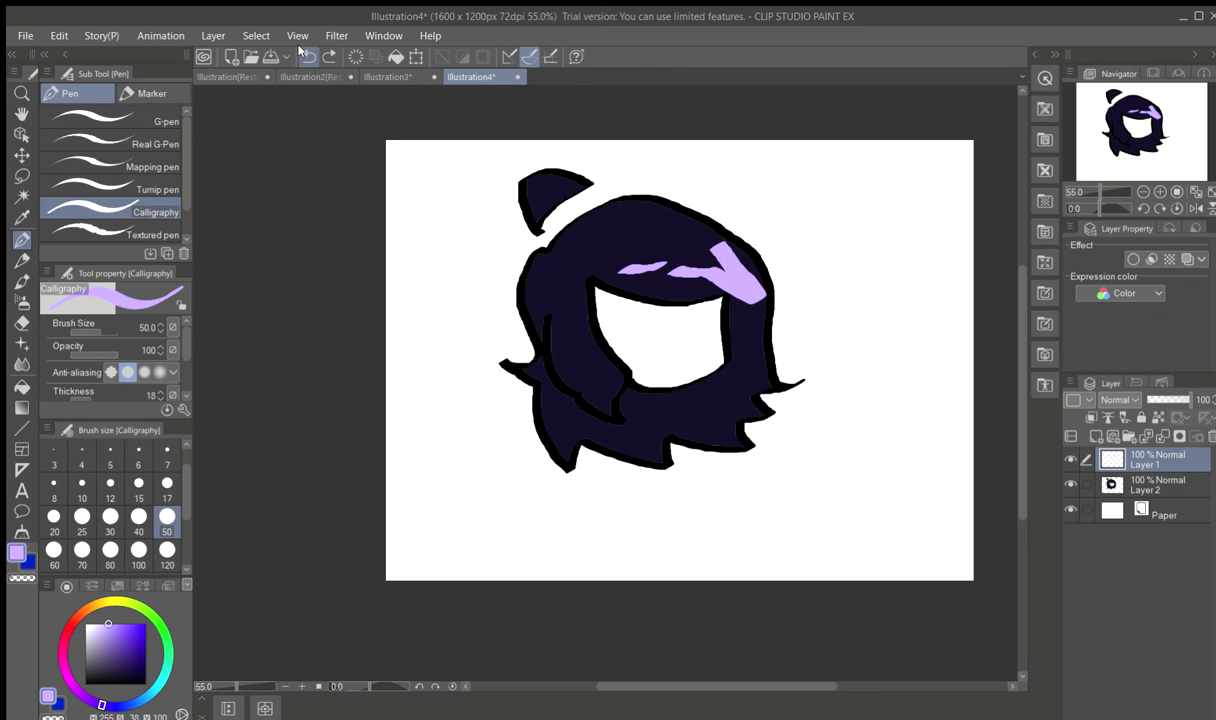
click(309, 56)
click(309, 56)
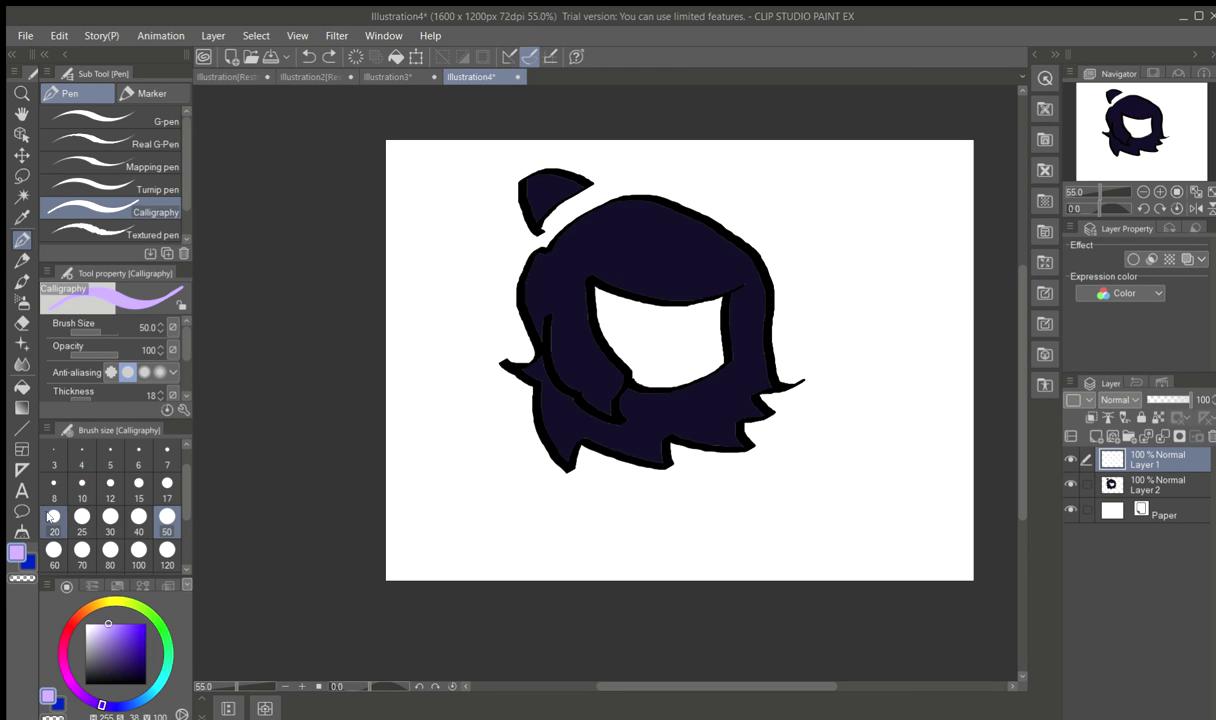
- Paint thin, jagged light purple highlights across the crown on Layer 1 with the Calligraphy pen at size 20
click(54, 516)
mouse_move(715, 240)
mouse_down()
mouse_move(741, 262)
mouse_move(733, 271)
mouse_move(583, 255)
mouse_up()
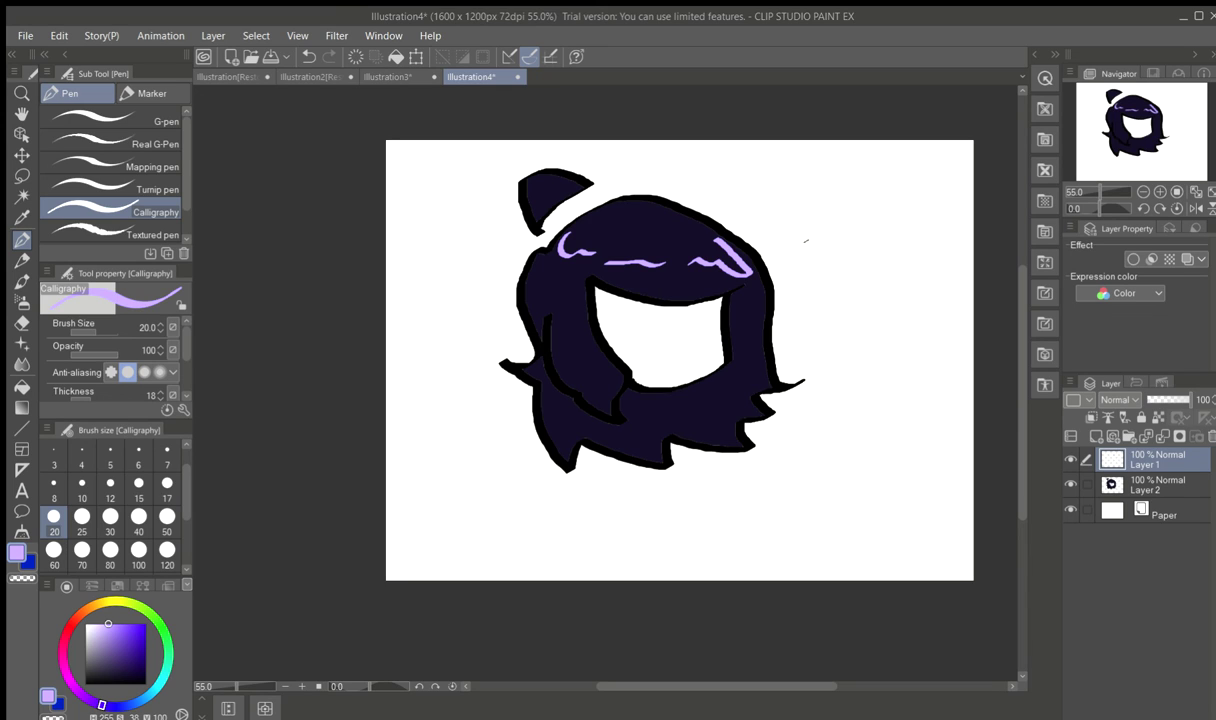
- Try light purple sample highlight strokes on the blank canvas beside the hair, then undo them
drag(923, 243, 884, 276)
mouse_move(864, 312)
mouse_down()
mouse_move(889, 326)
mouse_move(921, 388)
mouse_up()
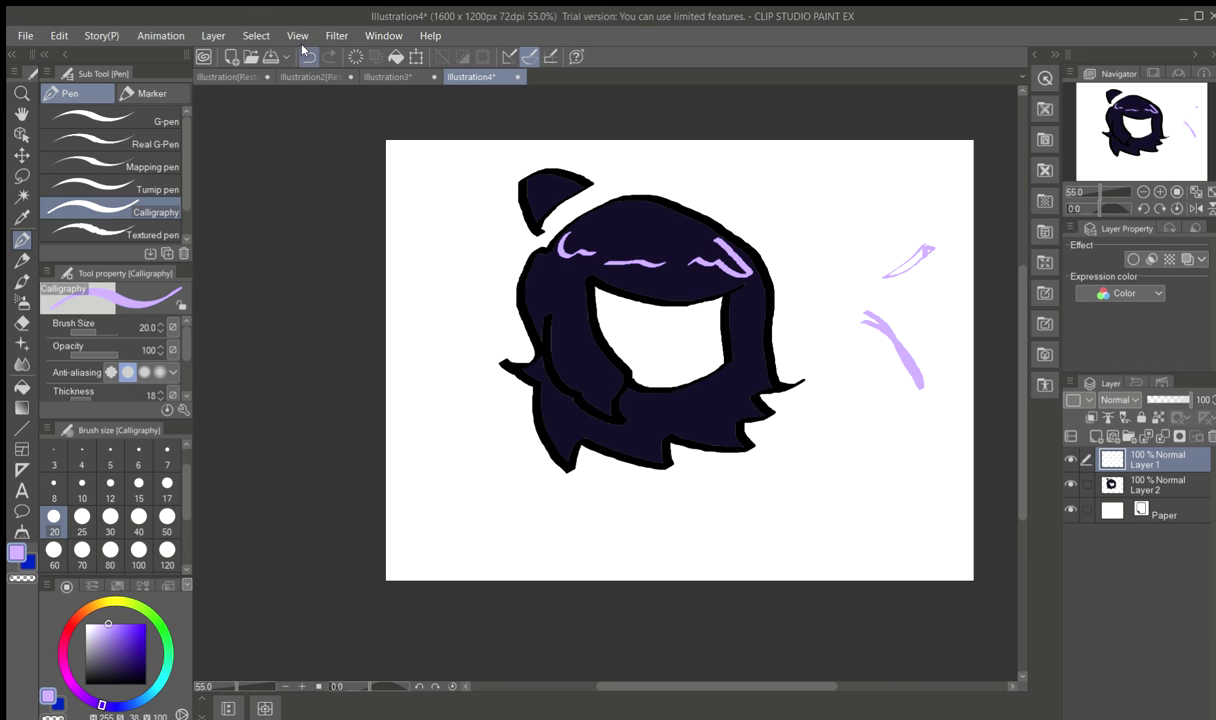
key(ctrl+z)
key(ctrl+z)
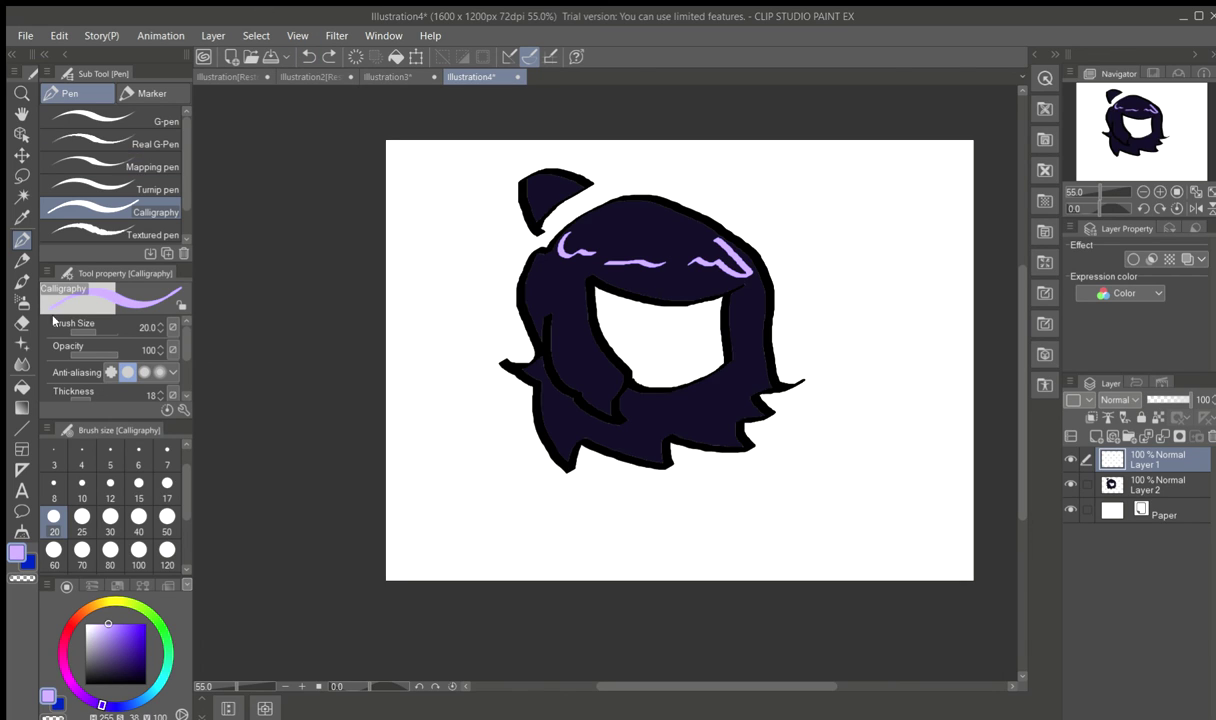
- Outline a small hairstyle with a rounded crown and pointed ends in black on Layer 2, beside the main hair's lower part
drag(97, 657, 73, 704)
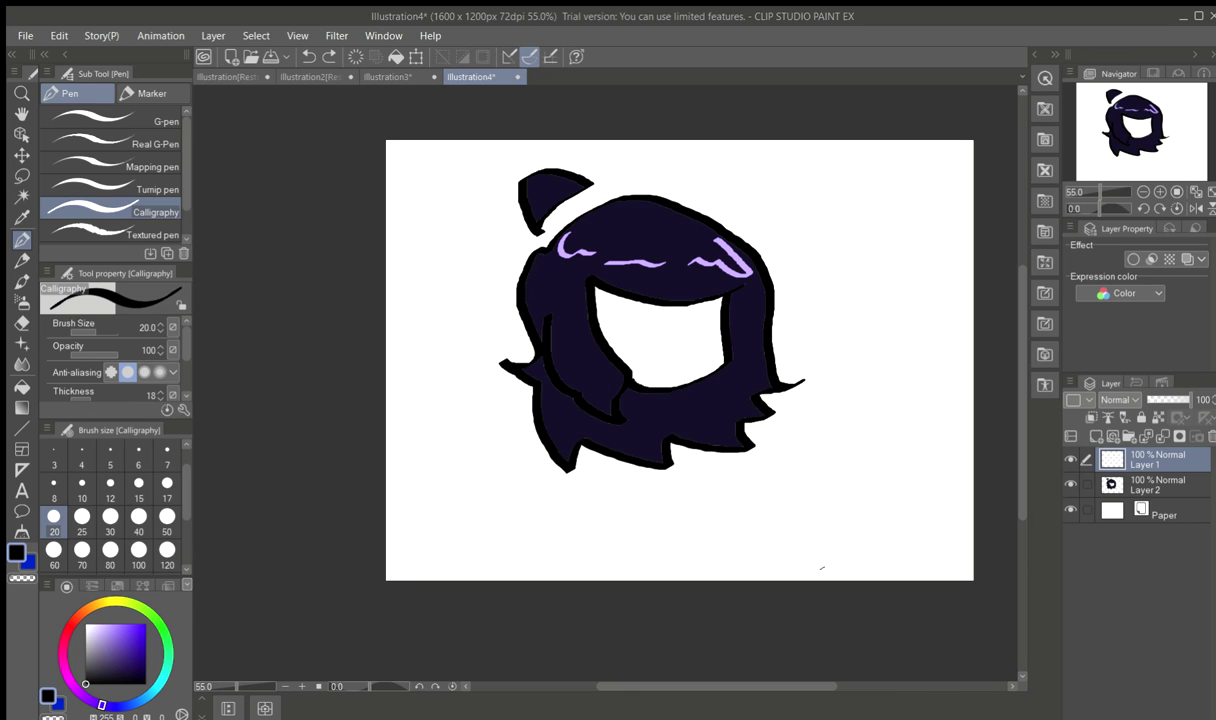
click(1108, 485)
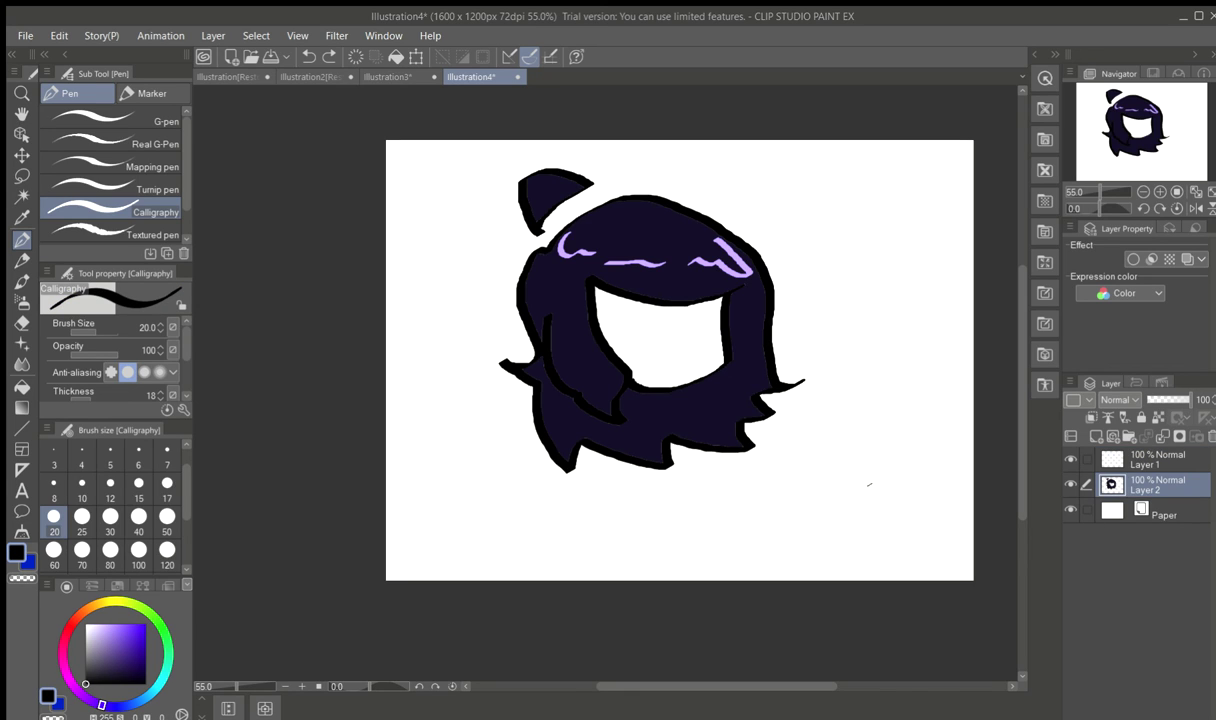
drag(834, 460, 936, 494)
mouse_move(832, 410)
mouse_down()
mouse_move(865, 388)
mouse_move(921, 428)
mouse_move(918, 484)
mouse_up()
mouse_move(828, 416)
mouse_down()
mouse_move(783, 495)
mouse_move(829, 484)
mouse_move(856, 504)
mouse_move(870, 484)
mouse_move(952, 468)
mouse_up()
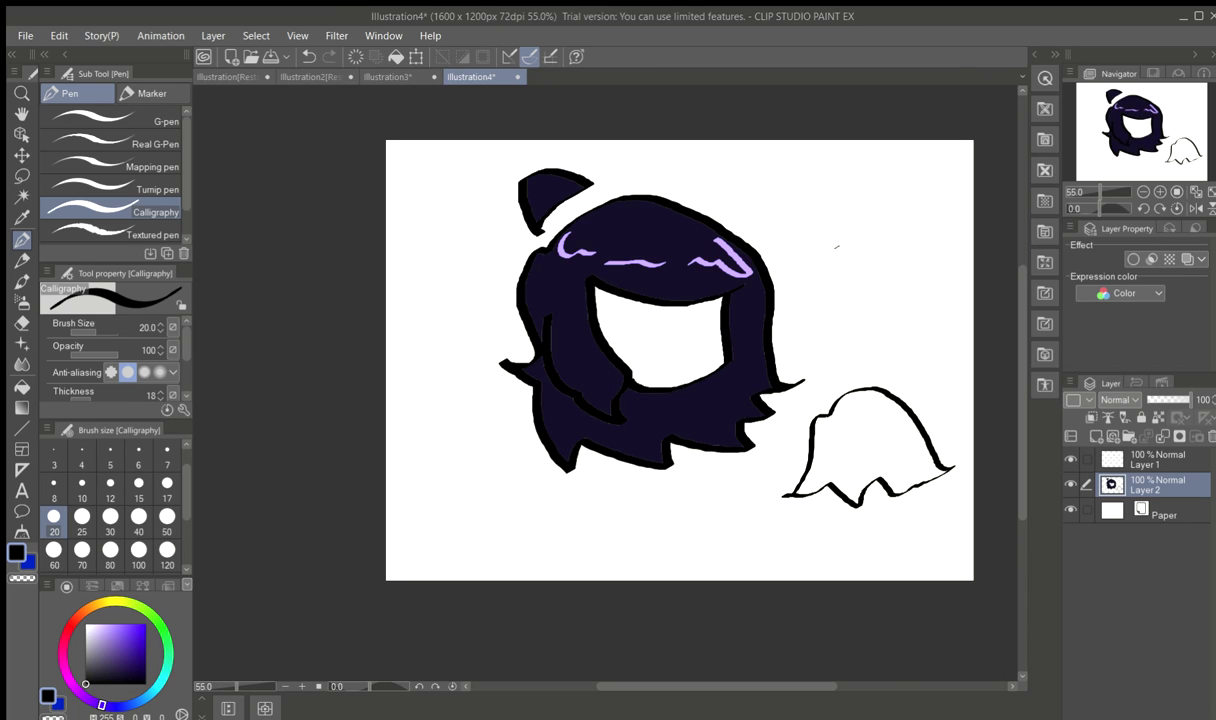
- Try sketching a second small hairstyle with a ponytail above the first small one, then undo its strokes
mouse_move(836, 246)
mouse_down()
mouse_move(850, 234)
mouse_move(898, 248)
mouse_move(914, 284)
mouse_move(940, 275)
mouse_move(823, 242)
mouse_move(800, 279)
mouse_move(822, 278)
mouse_move(849, 308)
mouse_move(909, 294)
mouse_up()
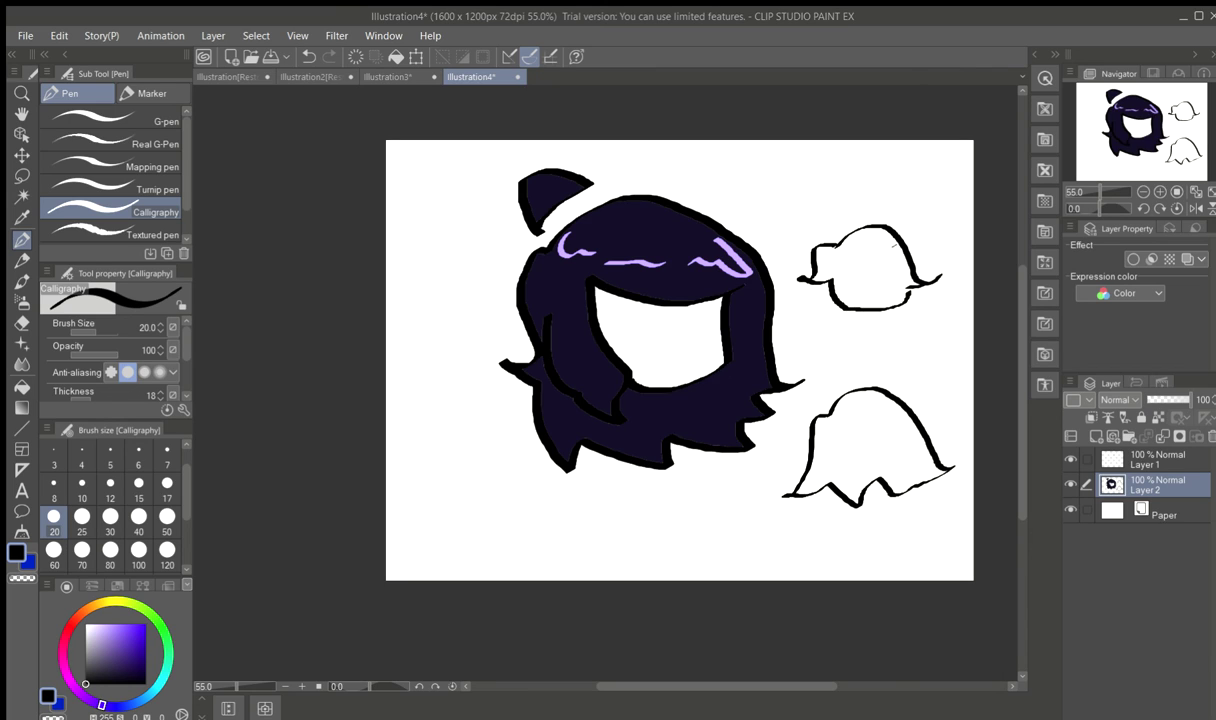
mouse_move(891, 226)
mouse_down()
mouse_move(928, 229)
mouse_move(944, 320)
mouse_move(928, 329)
mouse_move(891, 317)
mouse_up()
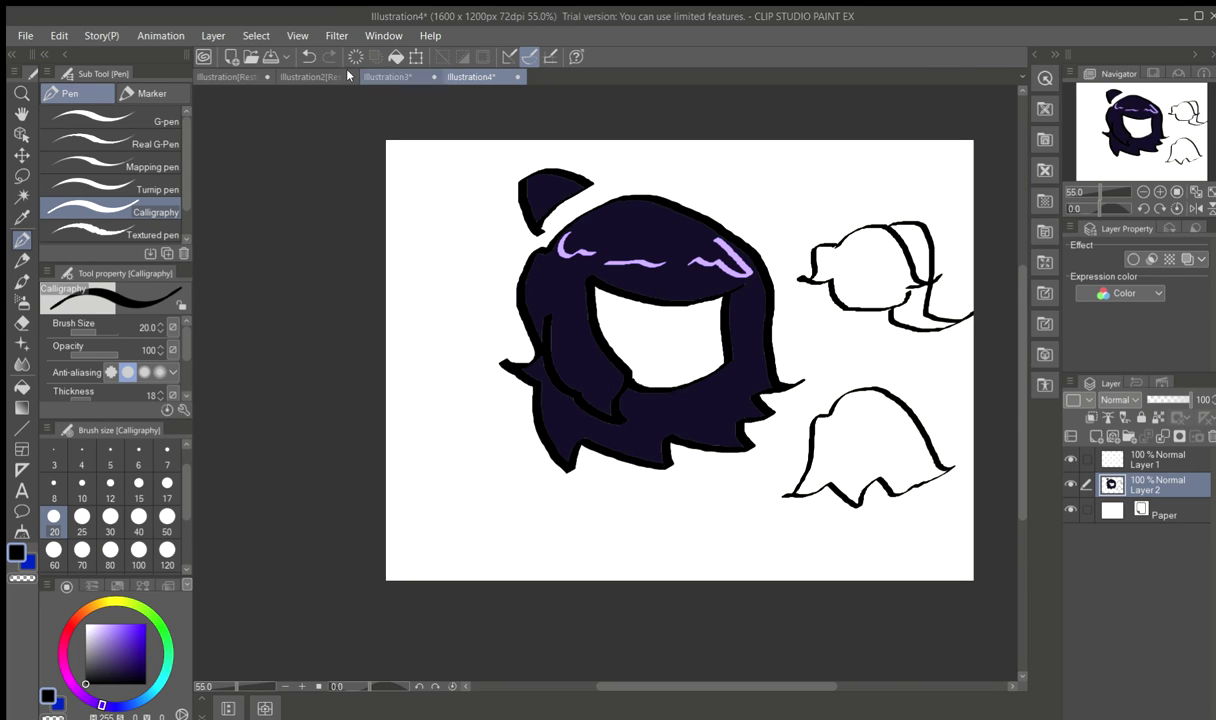
click(304, 56)
click(304, 56)
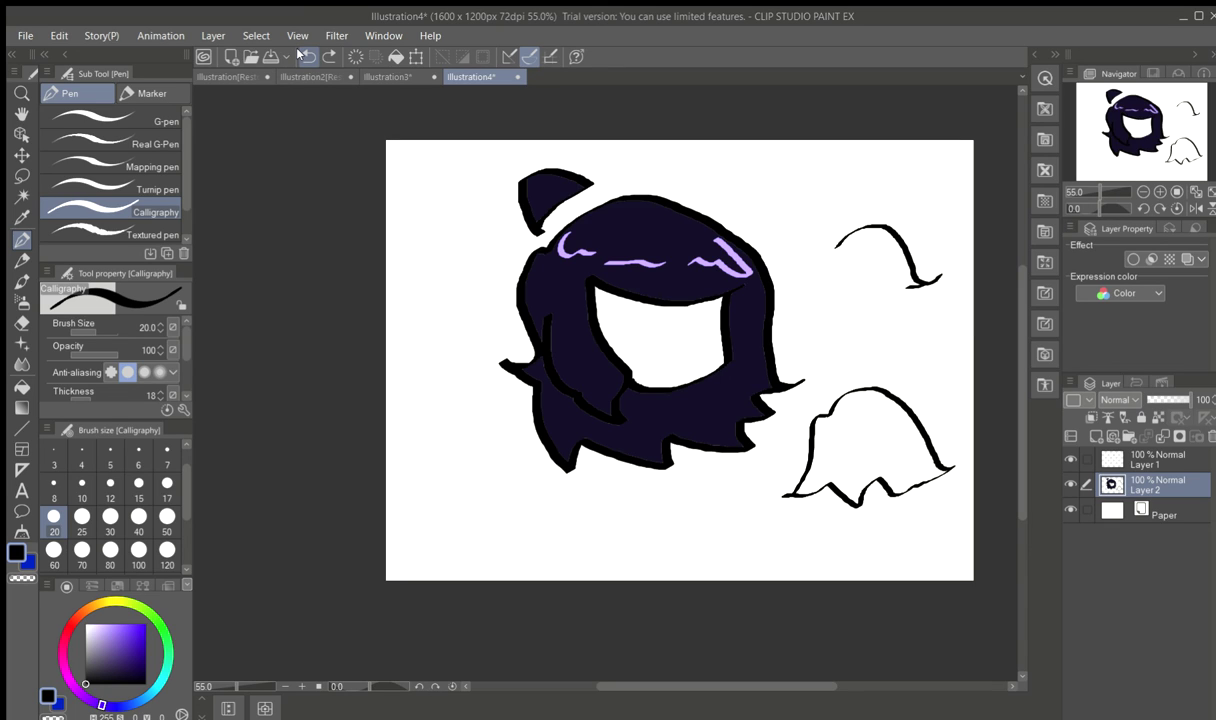
click(304, 56)
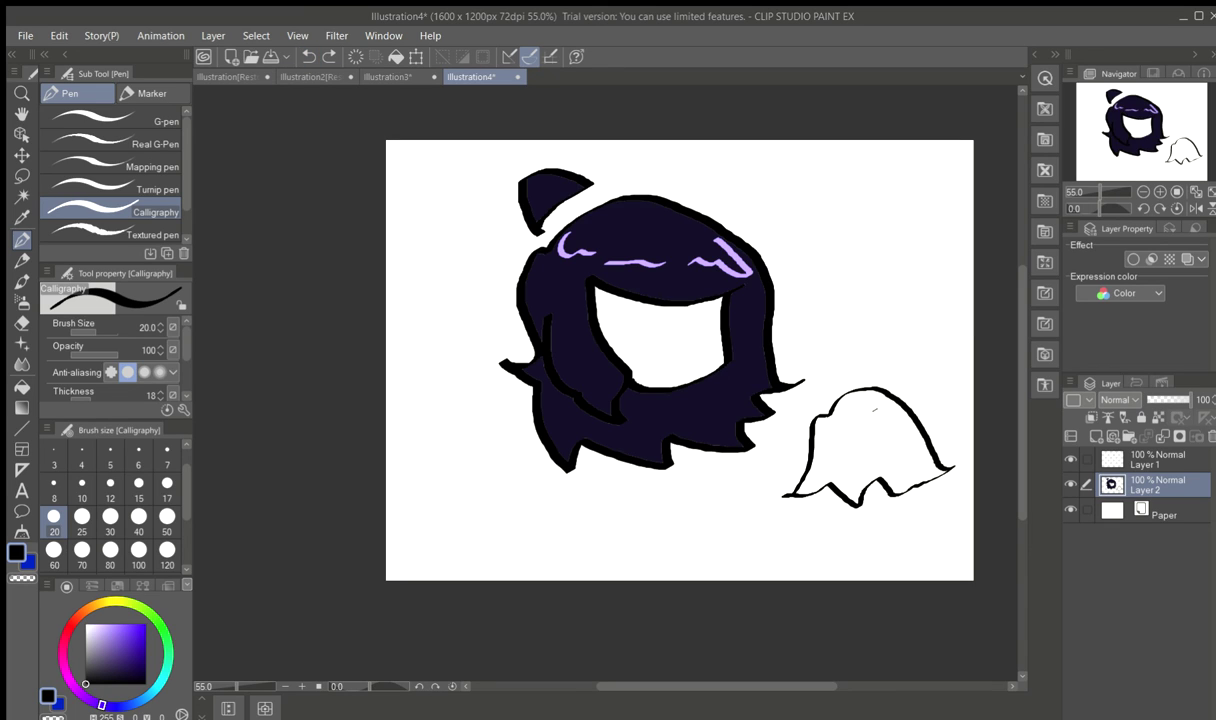
- Draw the face opening and a pointed side lock inside the small hair outline
mouse_move(866, 439)
mouse_down()
mouse_move(892, 434)
mouse_move(852, 435)
mouse_move(859, 470)
mouse_up()
mouse_move(826, 428)
mouse_down()
mouse_move(858, 472)
mouse_move(899, 437)
mouse_move(889, 432)
mouse_up()
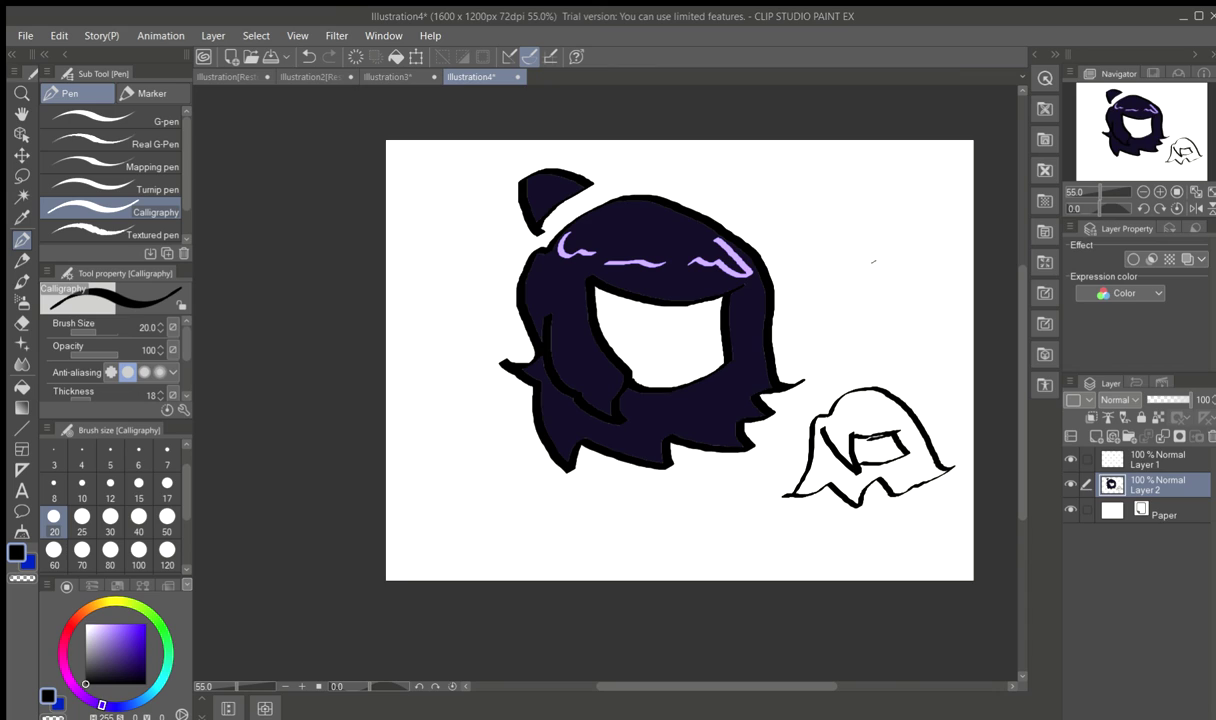
- Draw a small face opening with a pointed side lock above the first small hairstyle, redoing the face's sides and lower edge
drag(816, 268, 862, 270)
mouse_move(870, 266)
mouse_down()
mouse_move(874, 298)
mouse_move(891, 265)
mouse_move(823, 283)
mouse_move(826, 300)
mouse_move(850, 305)
mouse_move(858, 272)
mouse_up()
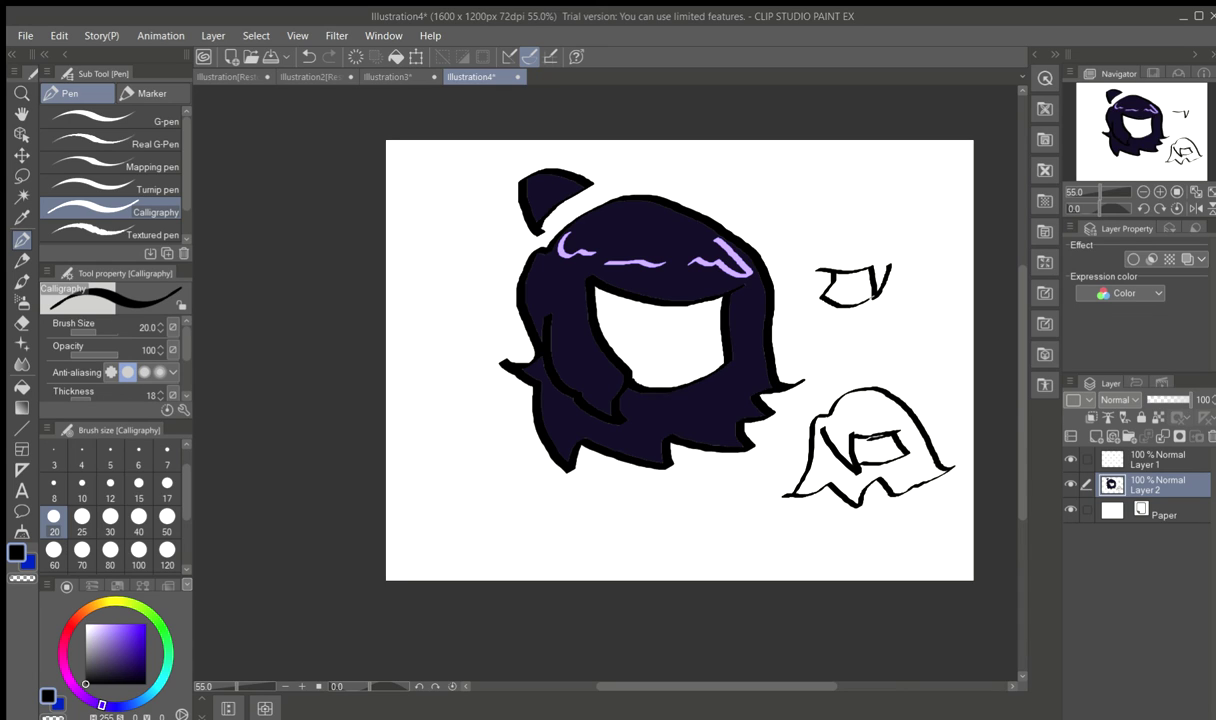
click(309, 56)
click(309, 56)
mouse_move(838, 270)
mouse_down()
mouse_move(839, 291)
mouse_move(861, 291)
mouse_up()
click(309, 56)
mouse_move(828, 270)
mouse_down()
mouse_move(840, 313)
mouse_move(865, 312)
mouse_move(872, 284)
mouse_up()
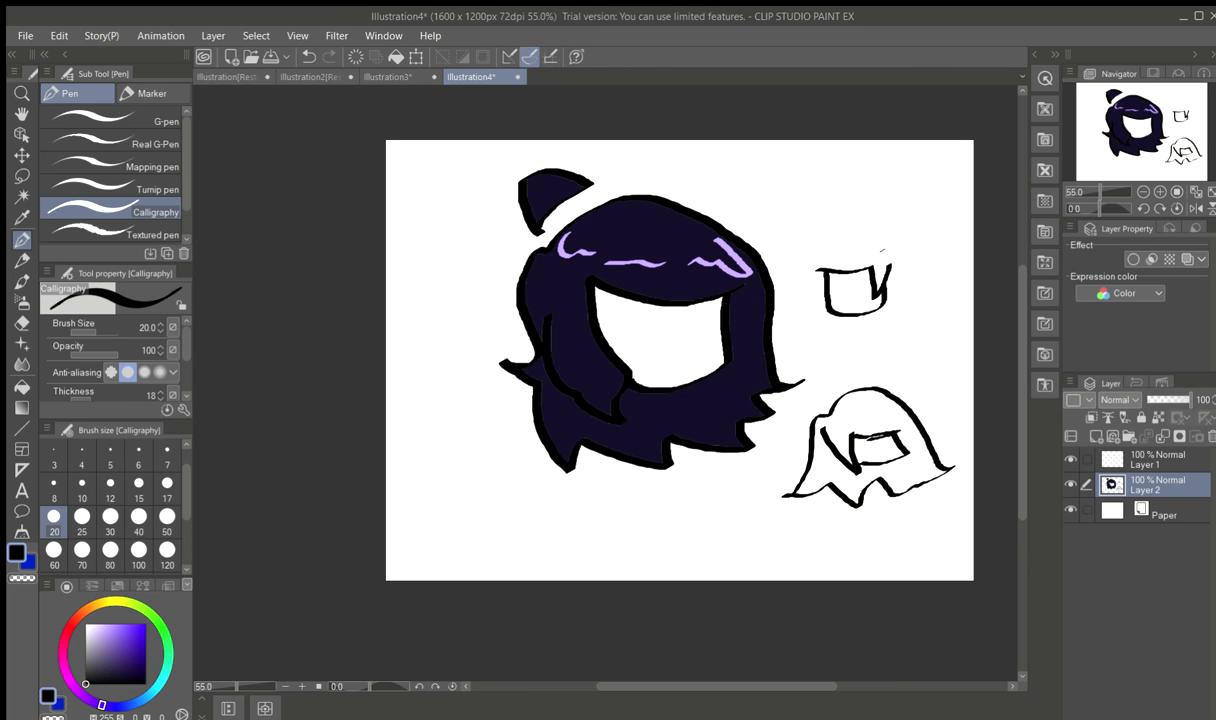
- Draw the hair around the upper small face with a flat crown, jagged lower ends and a wavy ponytail
mouse_move(884, 244)
mouse_down()
mouse_move(820, 242)
mouse_move(797, 262)
mouse_move(800, 279)
mouse_up()
mouse_move(887, 245)
mouse_down()
mouse_move(916, 296)
mouse_move(903, 290)
mouse_move(895, 310)
mouse_move(862, 318)
mouse_move(823, 322)
mouse_move(800, 306)
mouse_move(796, 256)
mouse_up()
mouse_move(889, 252)
mouse_down()
mouse_move(912, 243)
mouse_move(934, 268)
mouse_move(939, 327)
mouse_up()
drag(858, 318, 845, 304)
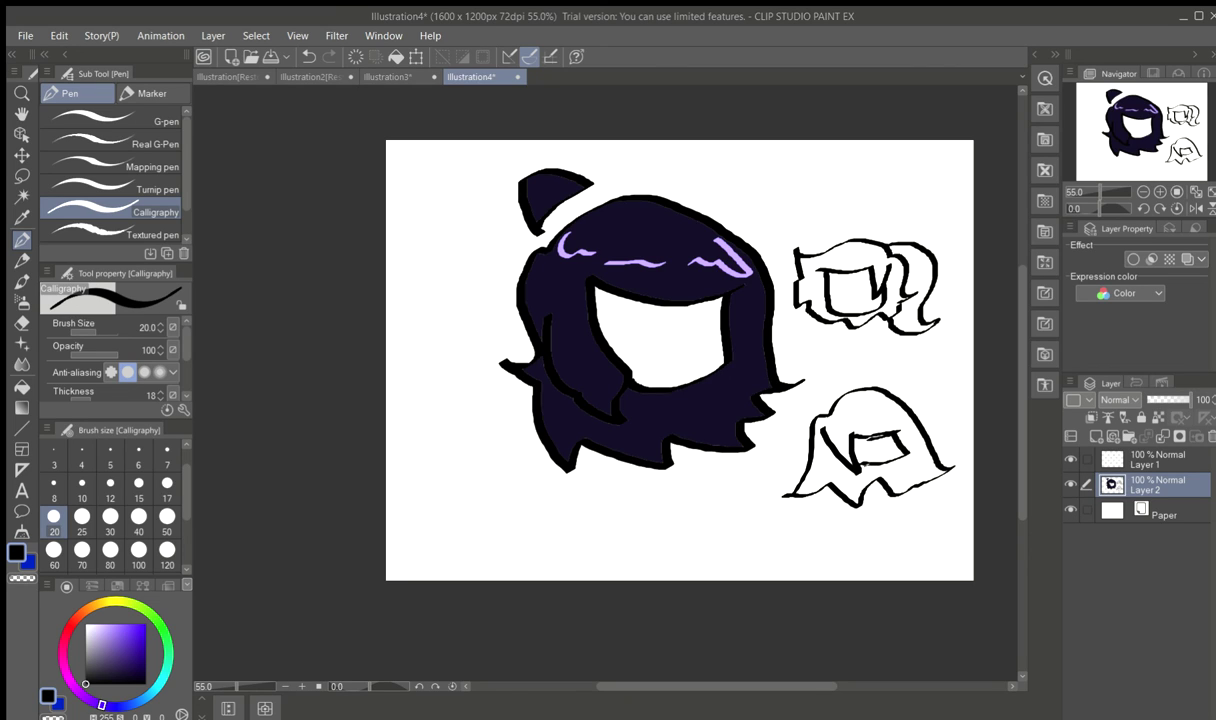
- Sample the light purple from the main hair's highlights and paint highlights on the crowns of both small hairstyles
alt+click(700, 258)
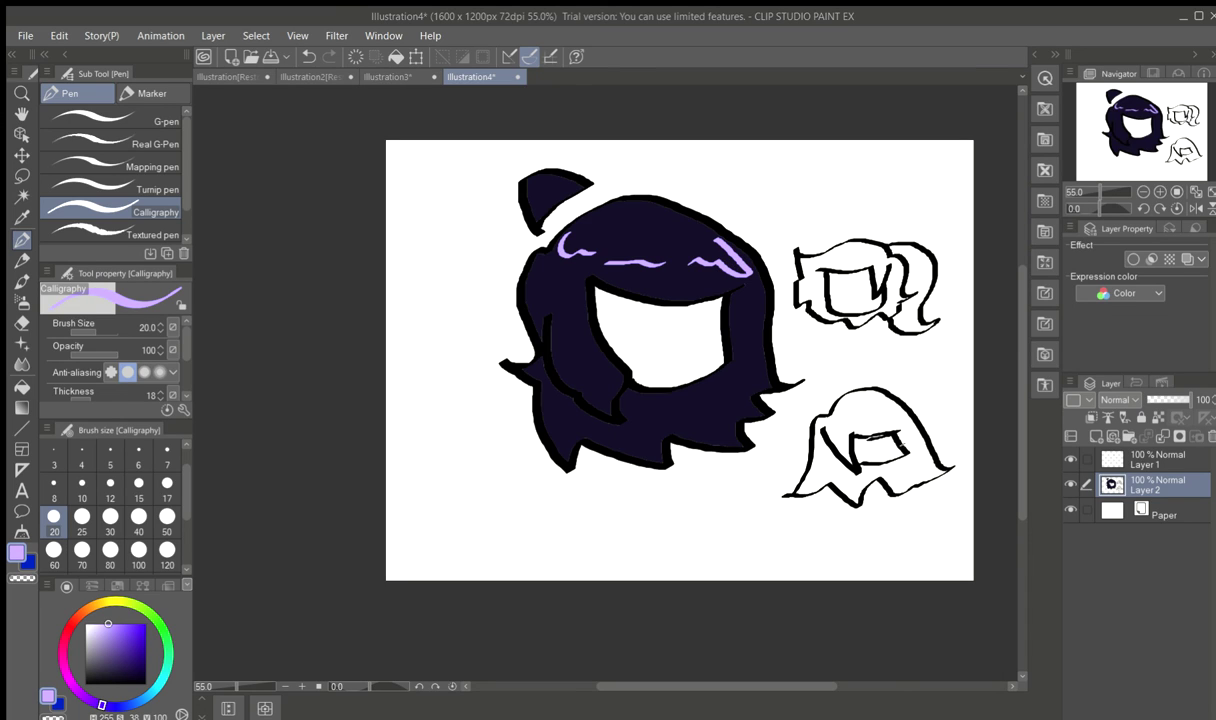
mouse_move(886, 406)
mouse_down()
mouse_move(885, 422)
mouse_move(903, 411)
mouse_move(892, 404)
mouse_move(881, 420)
mouse_up()
drag(857, 243, 800, 256)
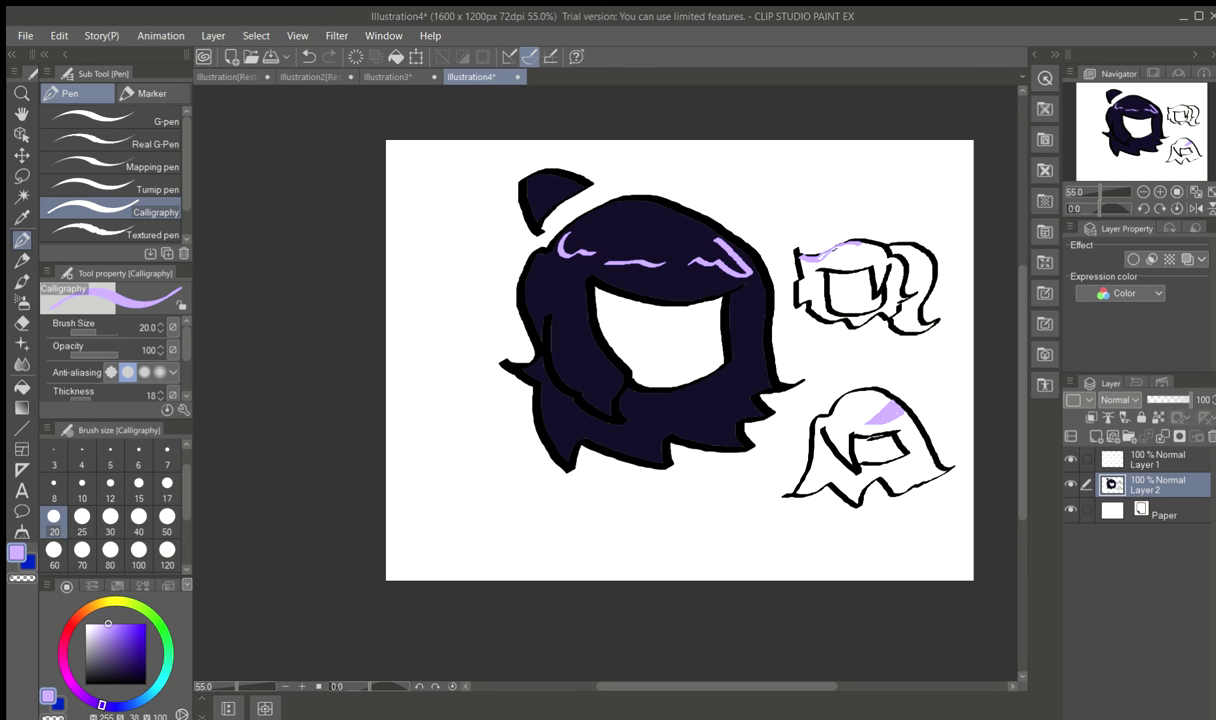